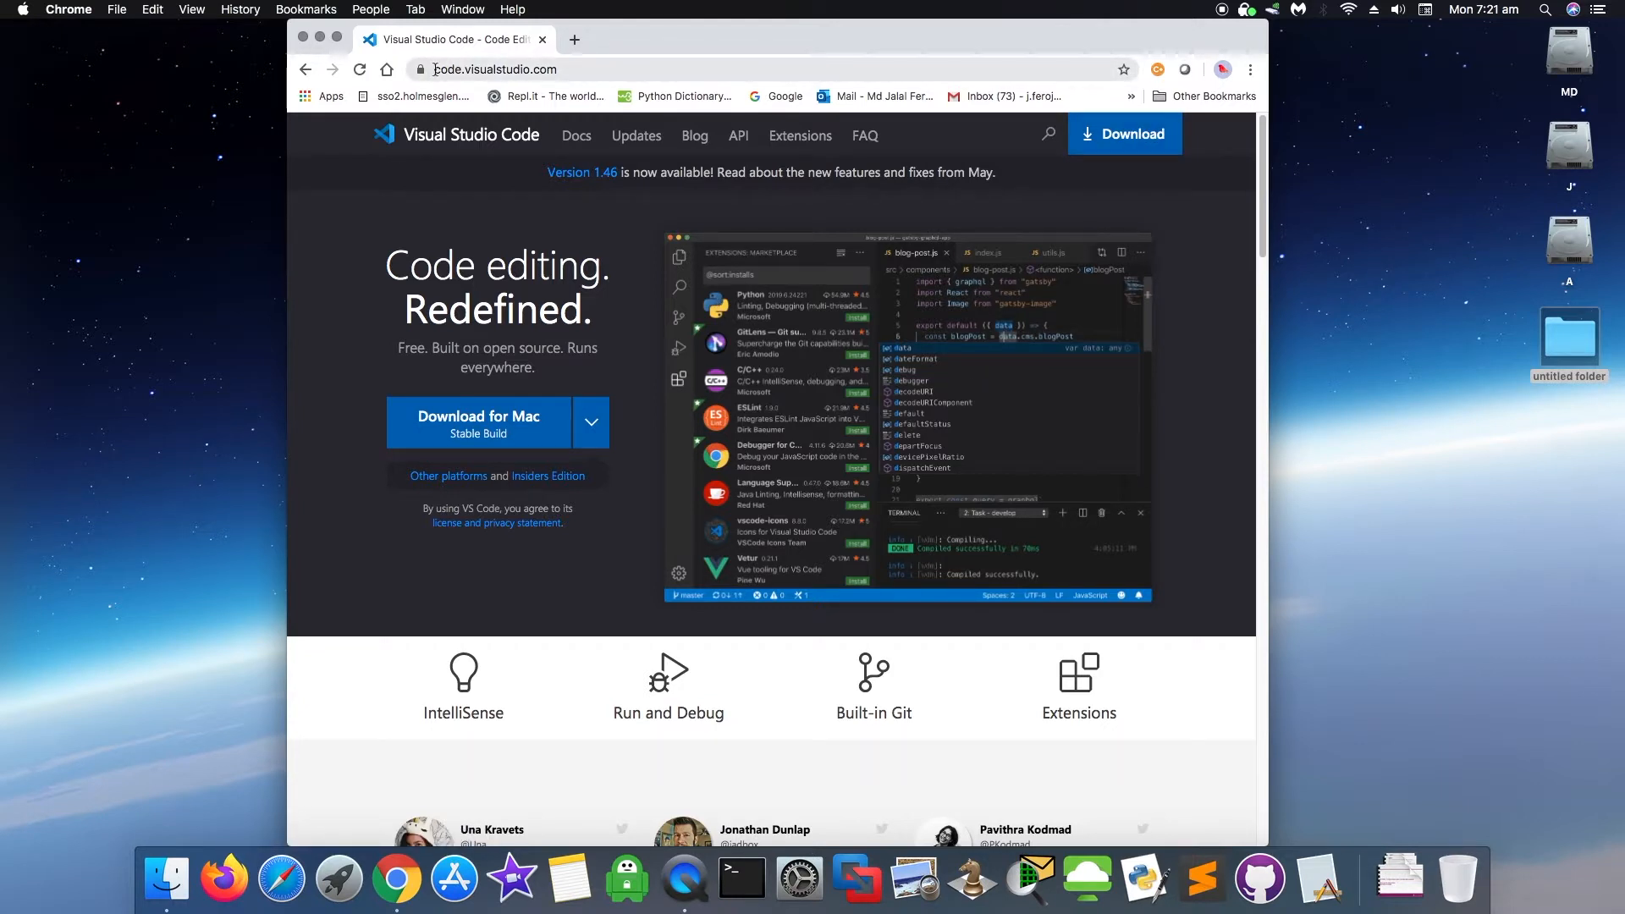
- Go to the Visual Studio Code download page on code.visualstudio.com
{"action": "left_click", "coordinate": [1137, 142]}
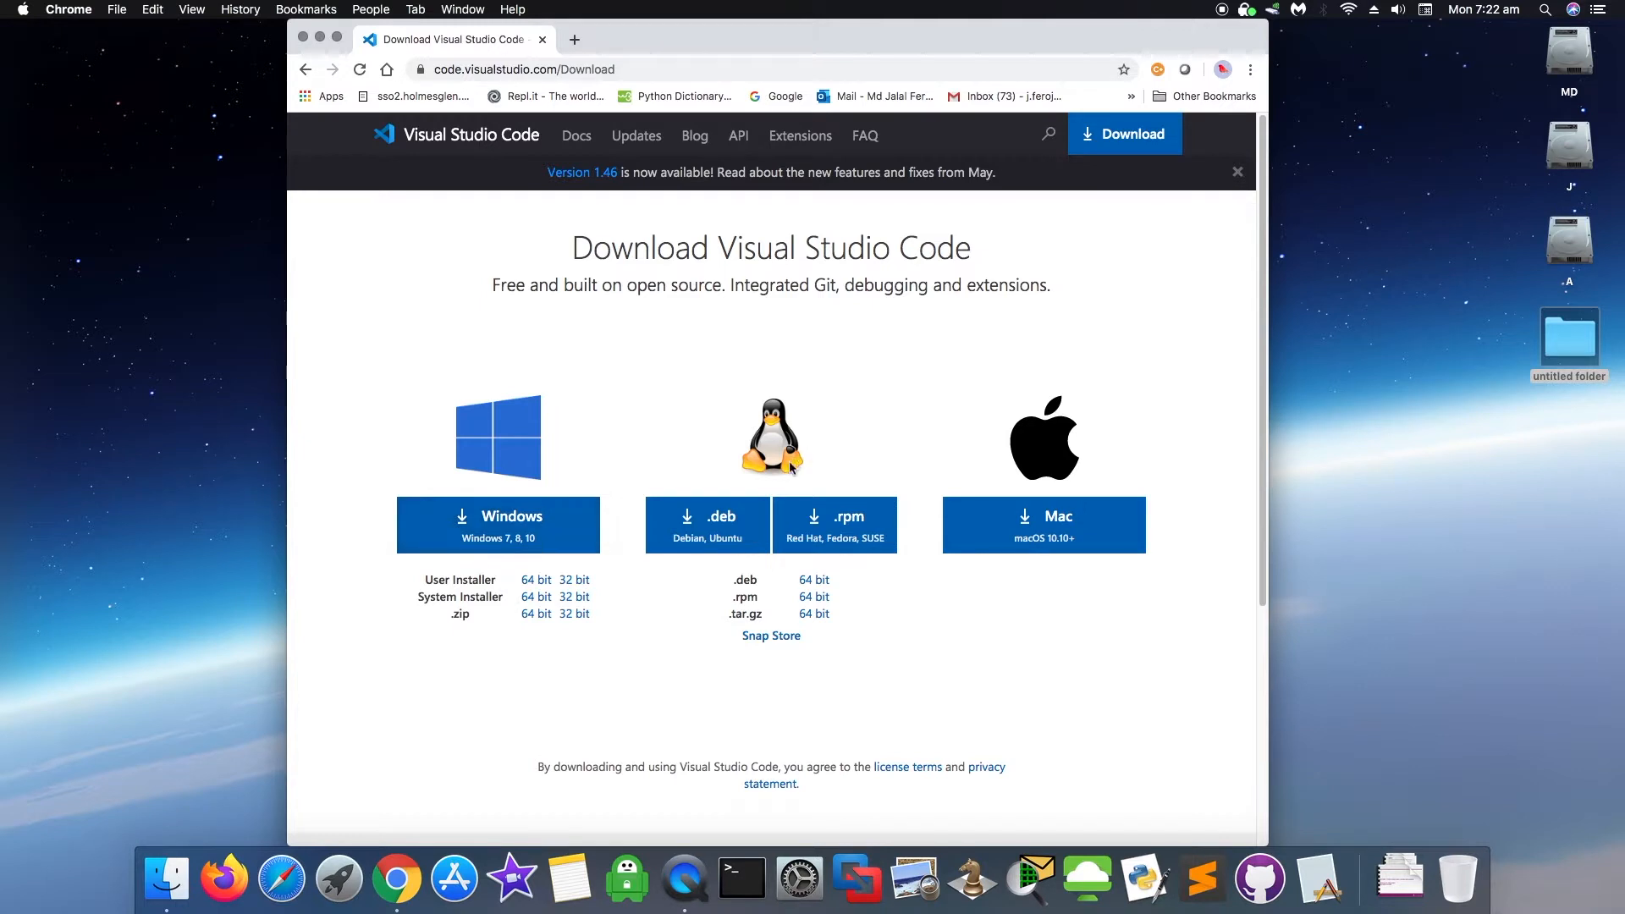
- Download the Mac zip of VS Code and scroll through the Getting Started docs meanwhile
{"action": "left_click", "coordinate": [1089, 536]}
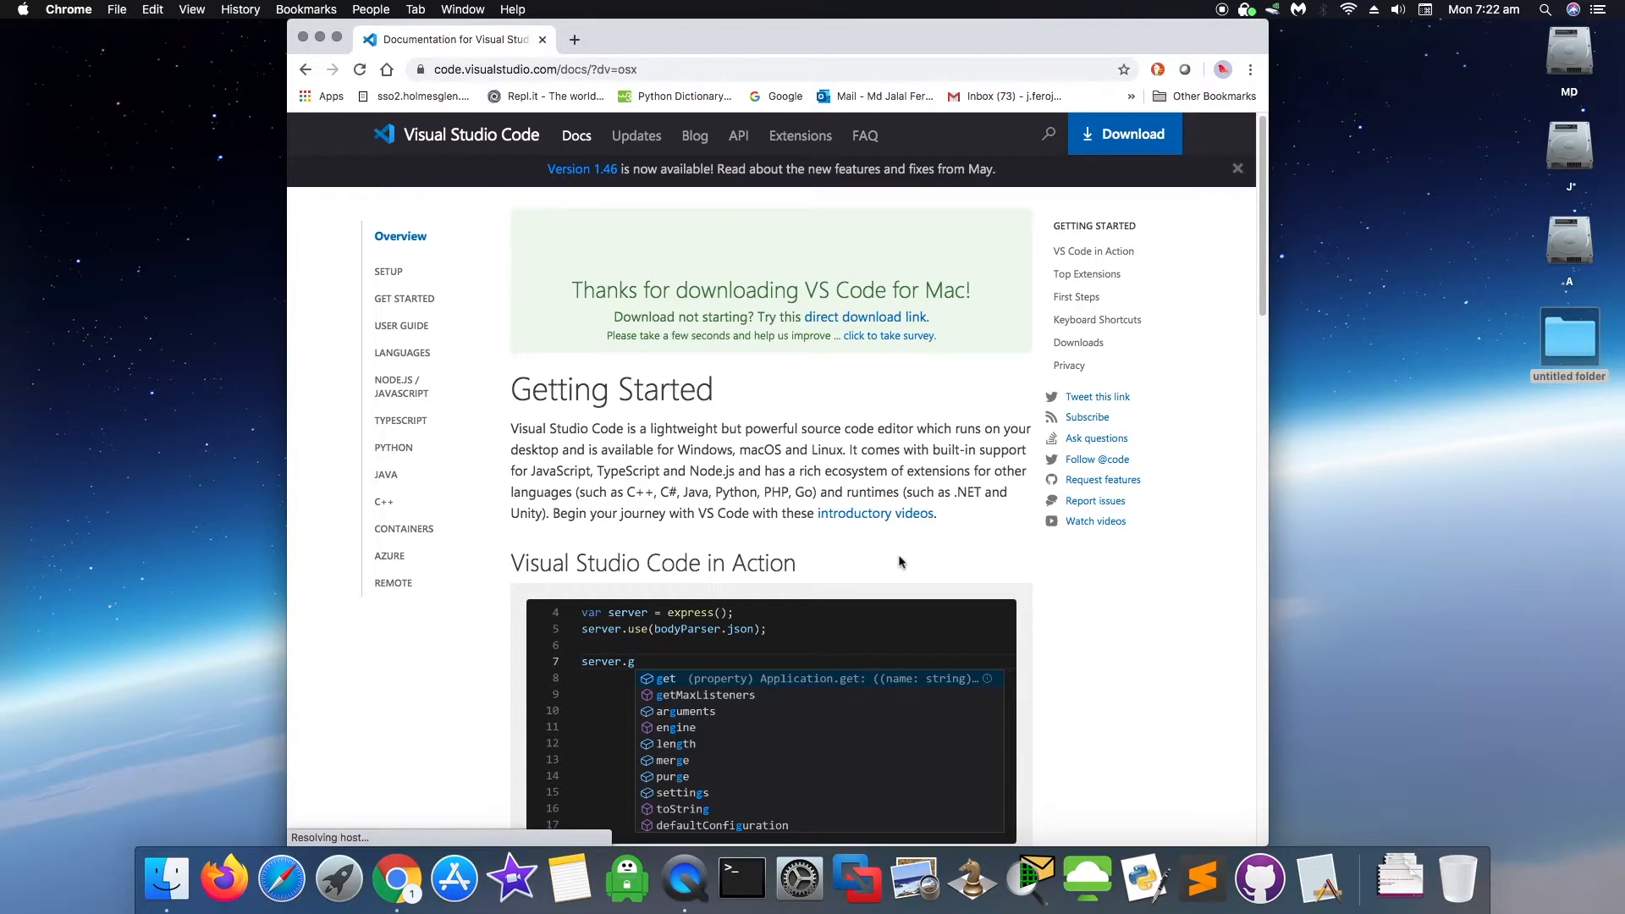
{"action": "scroll", "coordinate": [900, 560], "scroll_direction": "down", "scroll_amount": 5}
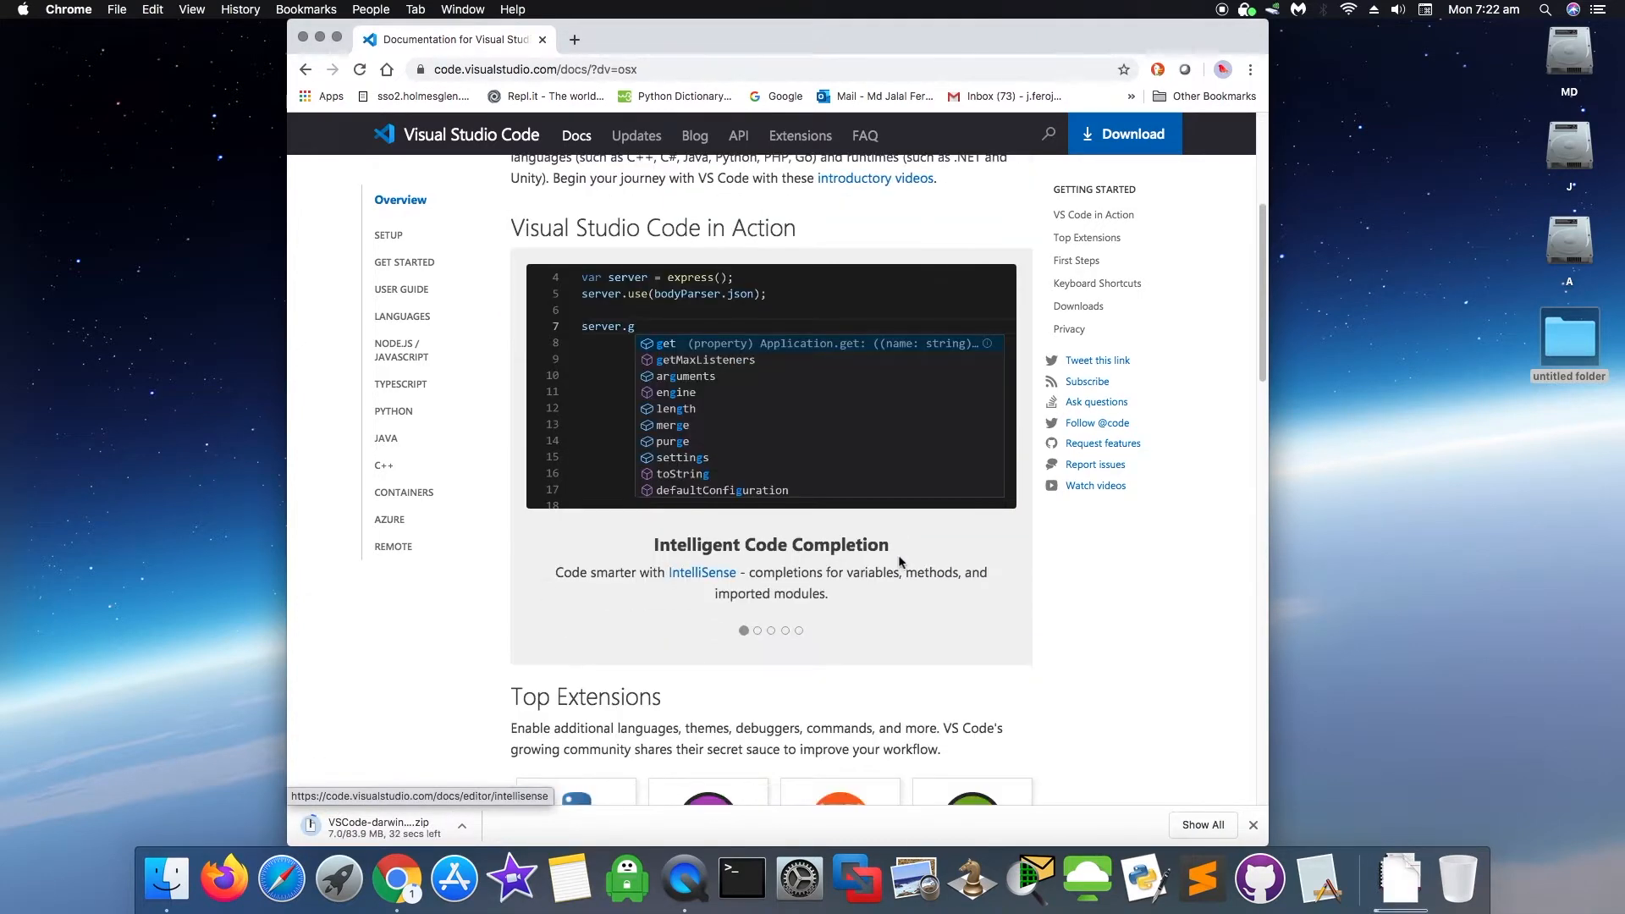
{"action": "scroll", "coordinate": [899, 561], "scroll_direction": "down", "scroll_amount": 6}
{"action": "scroll", "coordinate": [900, 560], "scroll_direction": "down", "scroll_amount": 4}
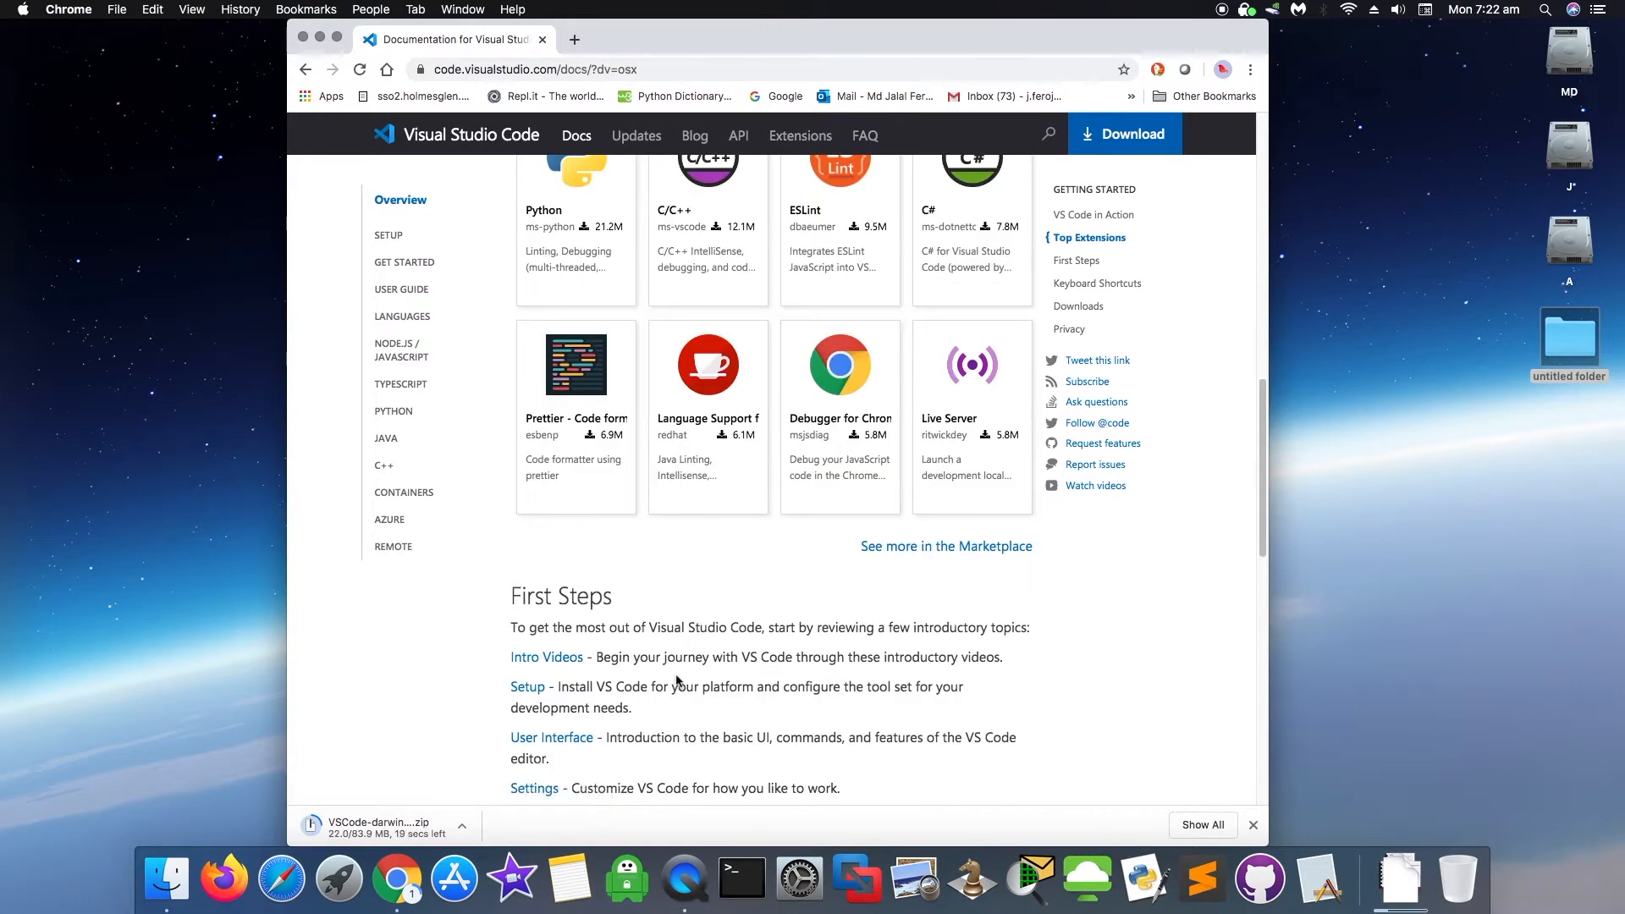
{"action": "scroll", "coordinate": [677, 679], "scroll_direction": "down", "scroll_amount": 10}
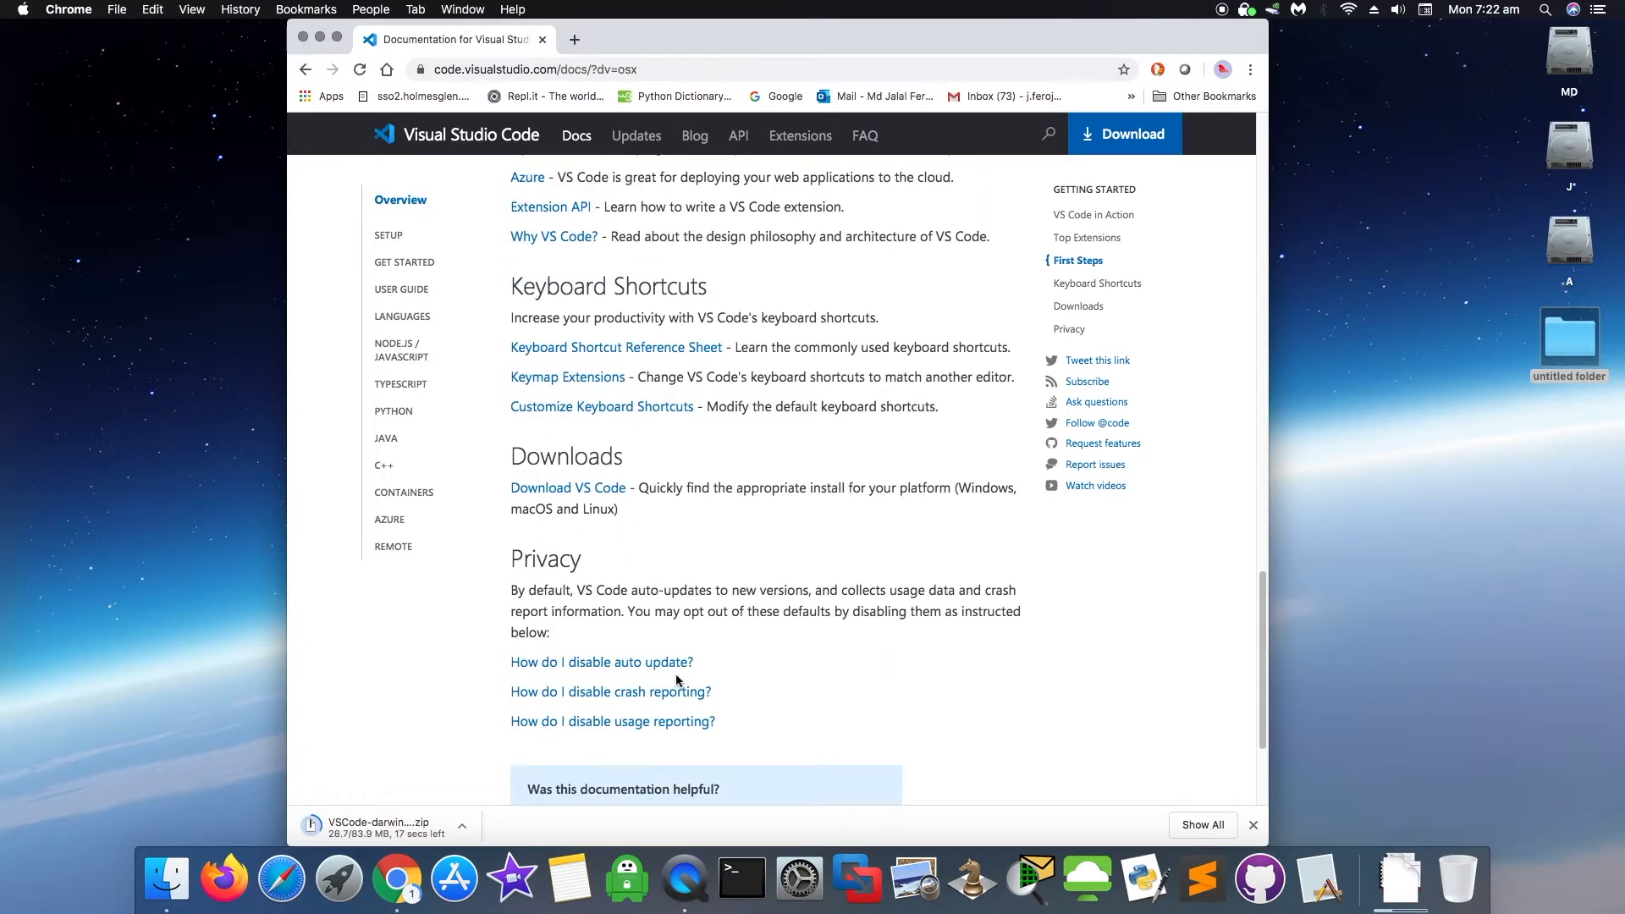
{"action": "scroll", "coordinate": [676, 680], "scroll_direction": "down", "scroll_amount": 3}
{"action": "scroll", "coordinate": [676, 680], "scroll_direction": "up", "scroll_amount": 9}
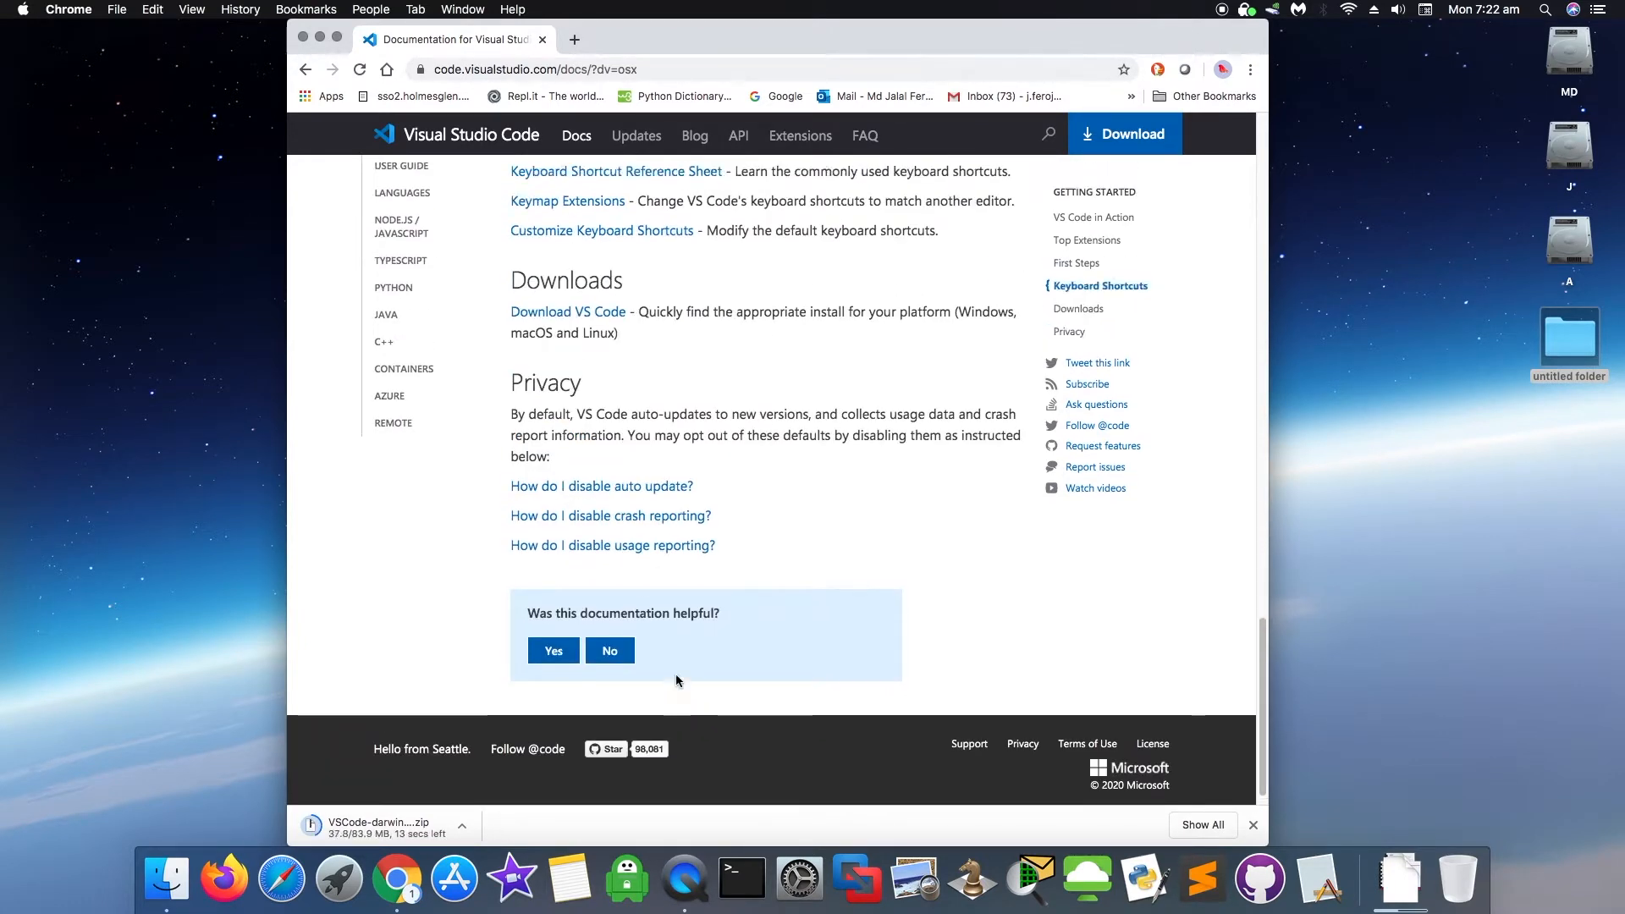
{"action": "scroll", "coordinate": [676, 674], "scroll_direction": "up", "scroll_amount": 5}
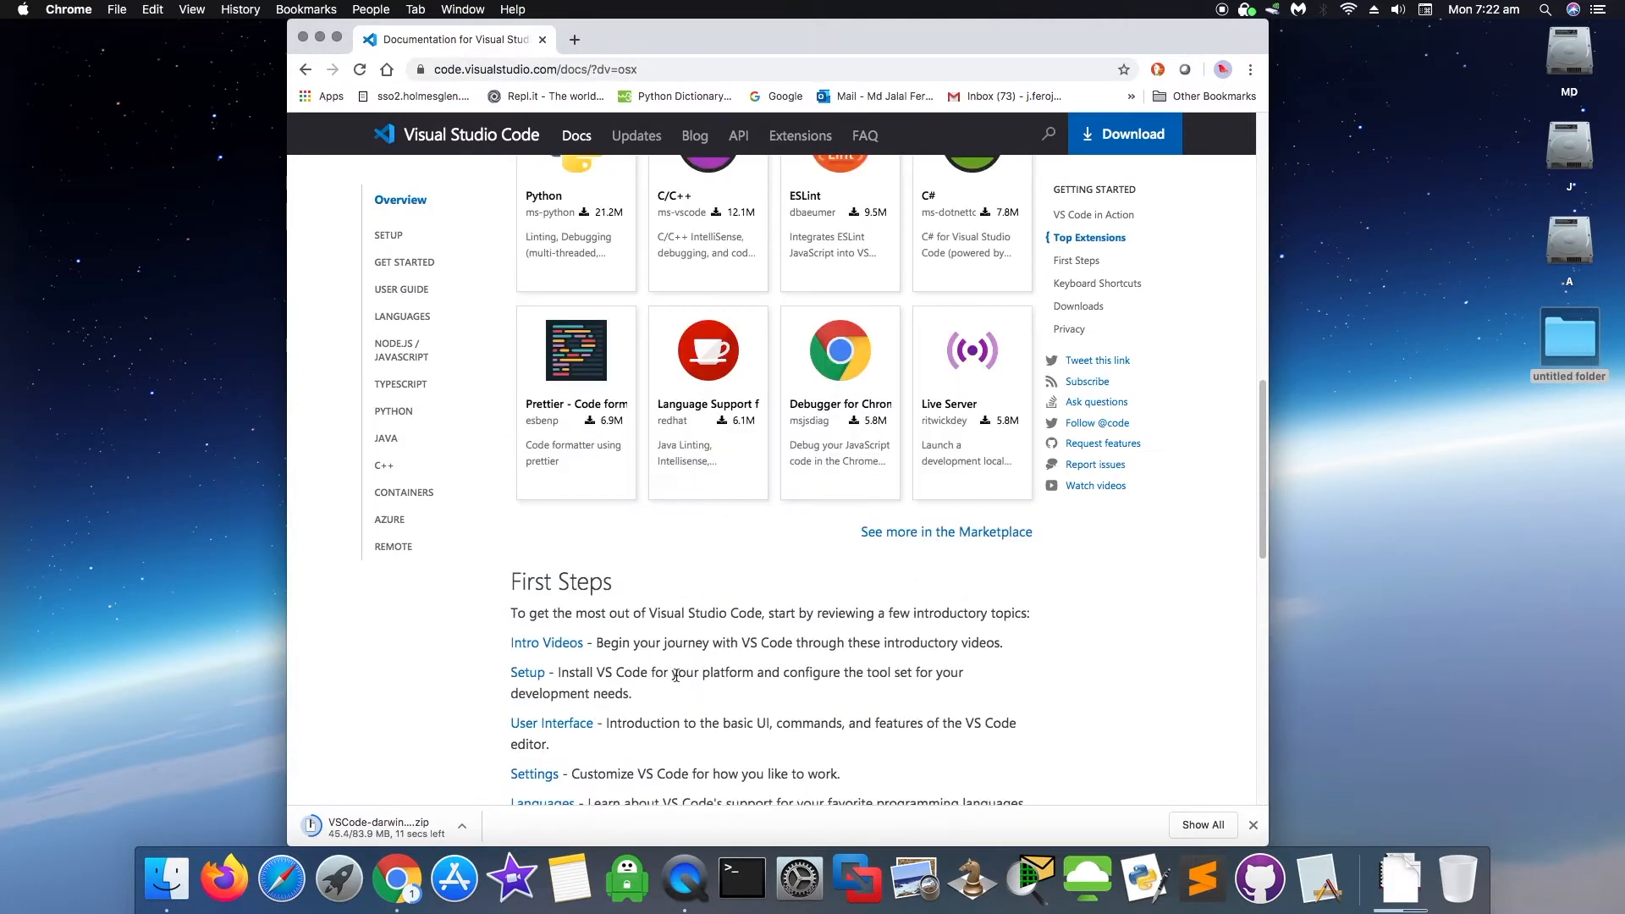
{"action": "scroll", "coordinate": [676, 679], "scroll_direction": "up", "scroll_amount": 2}
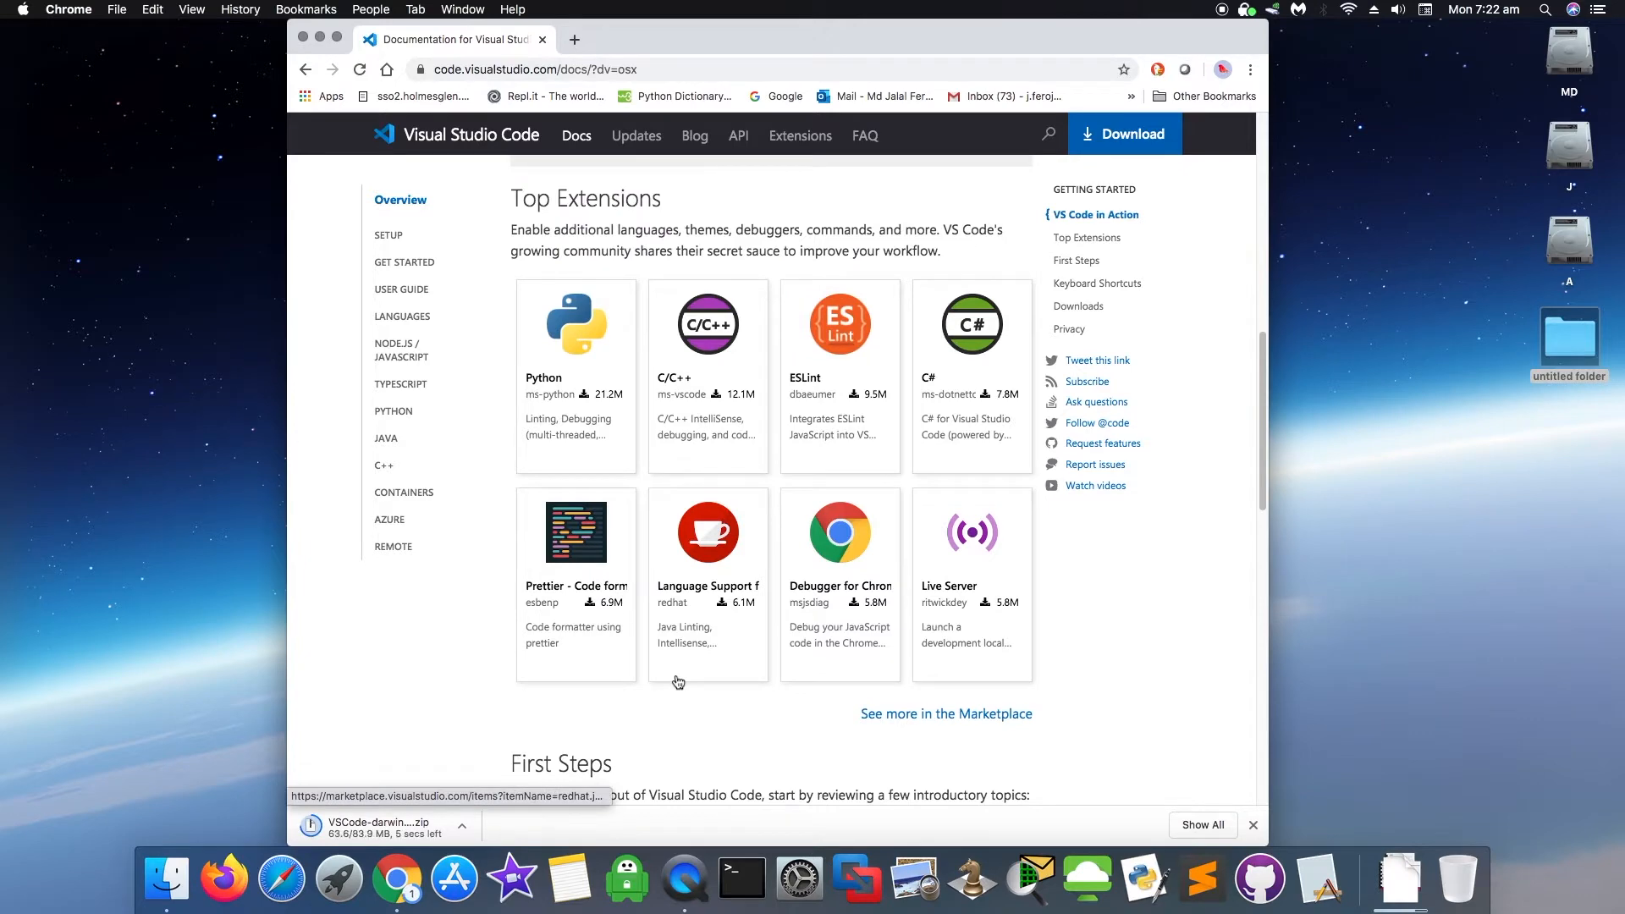
{"action": "scroll", "coordinate": [678, 682], "scroll_direction": "up", "scroll_amount": 2}
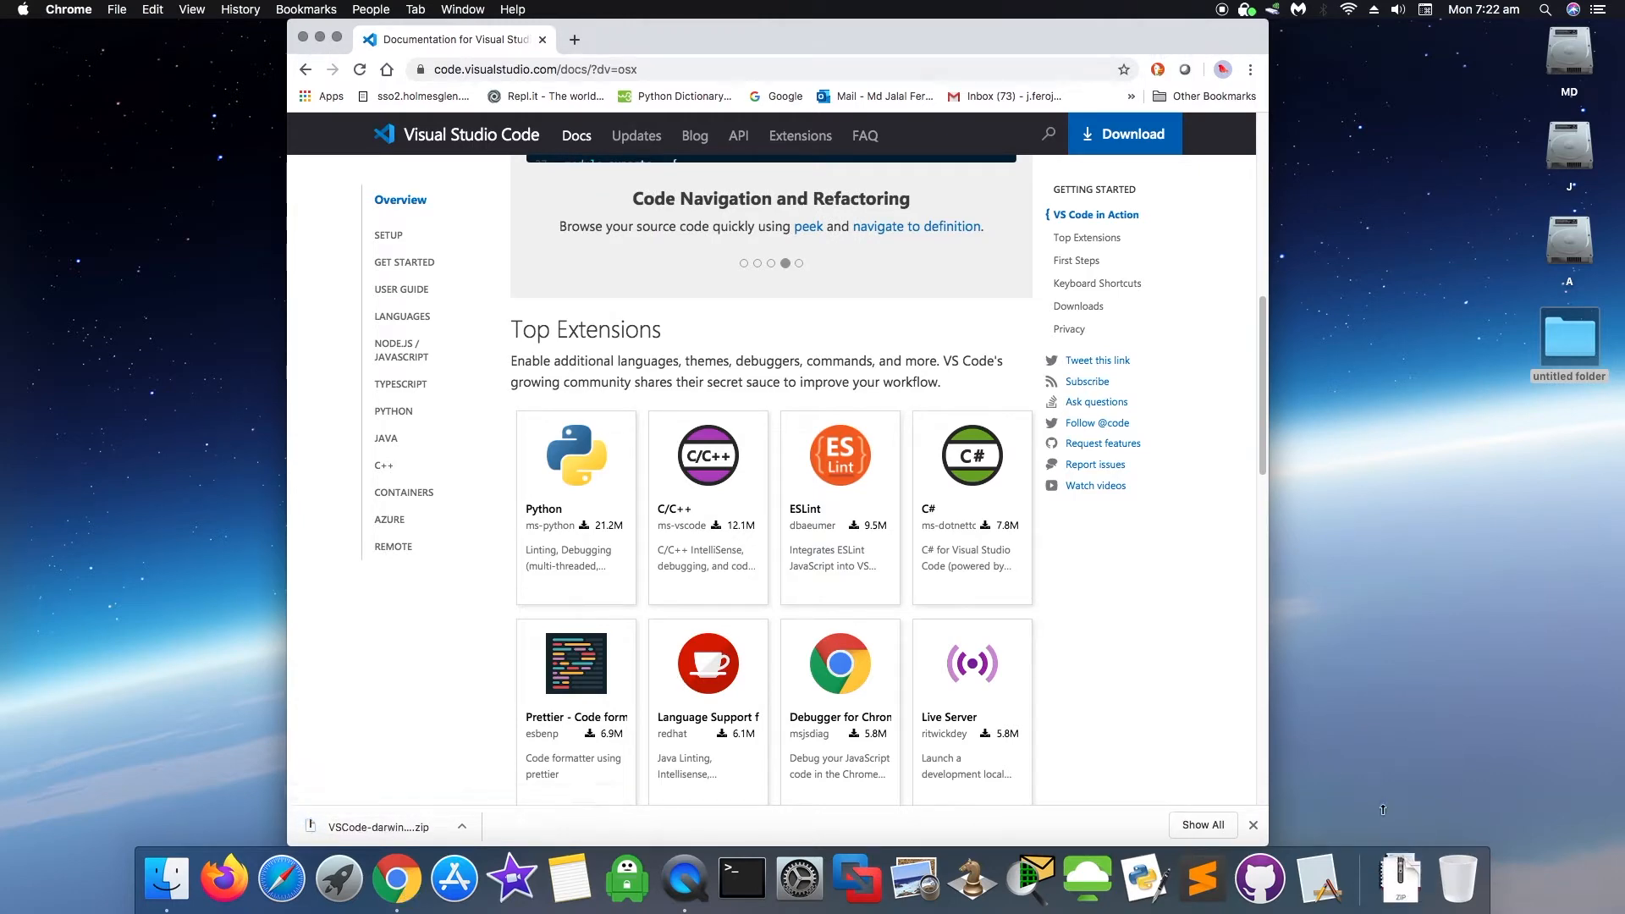
- Expand VSCode-darwin-stable.zip from the Dock's Downloads stack and minimise Chrome
{"action": "left_click", "coordinate": [1412, 885]}
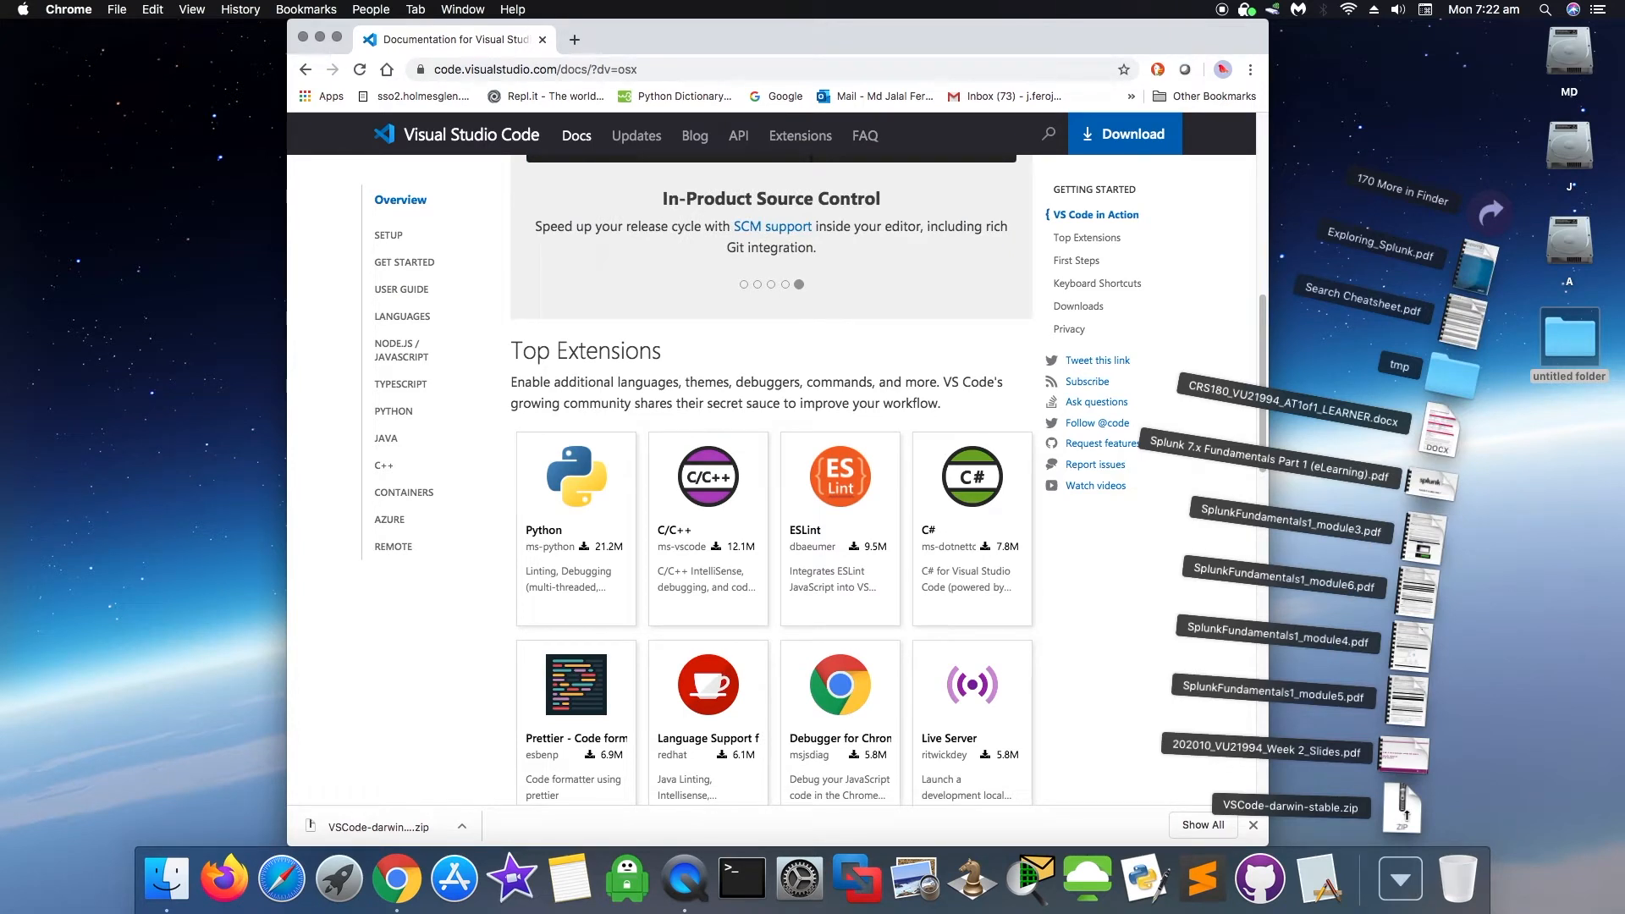
{"action": "left_click", "coordinate": [1402, 808]}
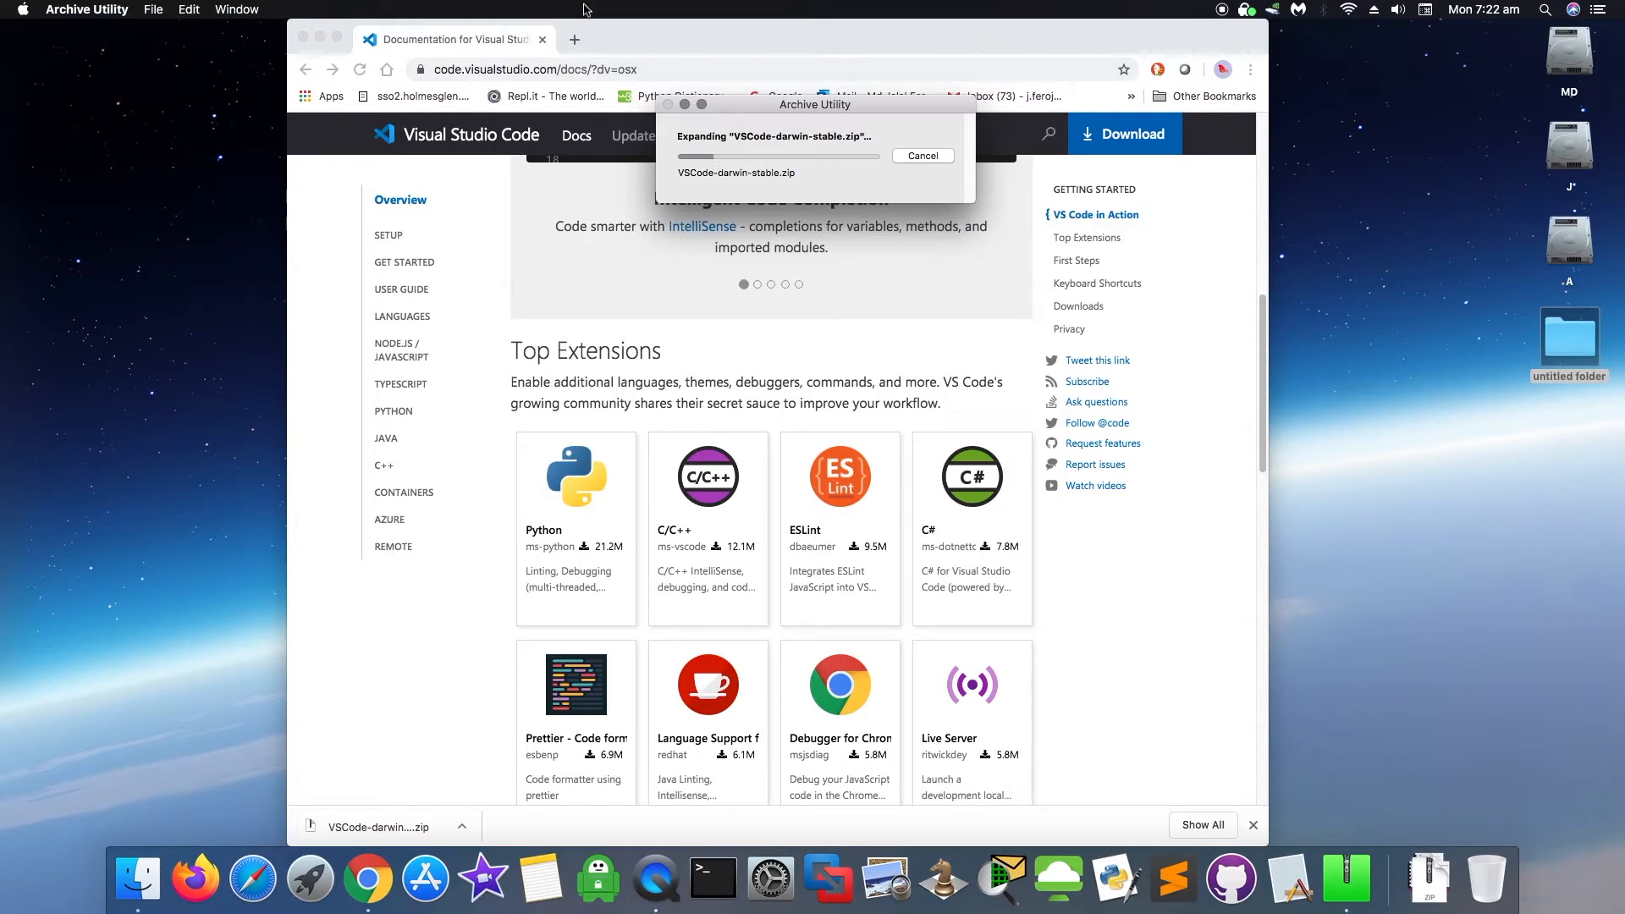
{"action": "left_click", "coordinate": [320, 37]}
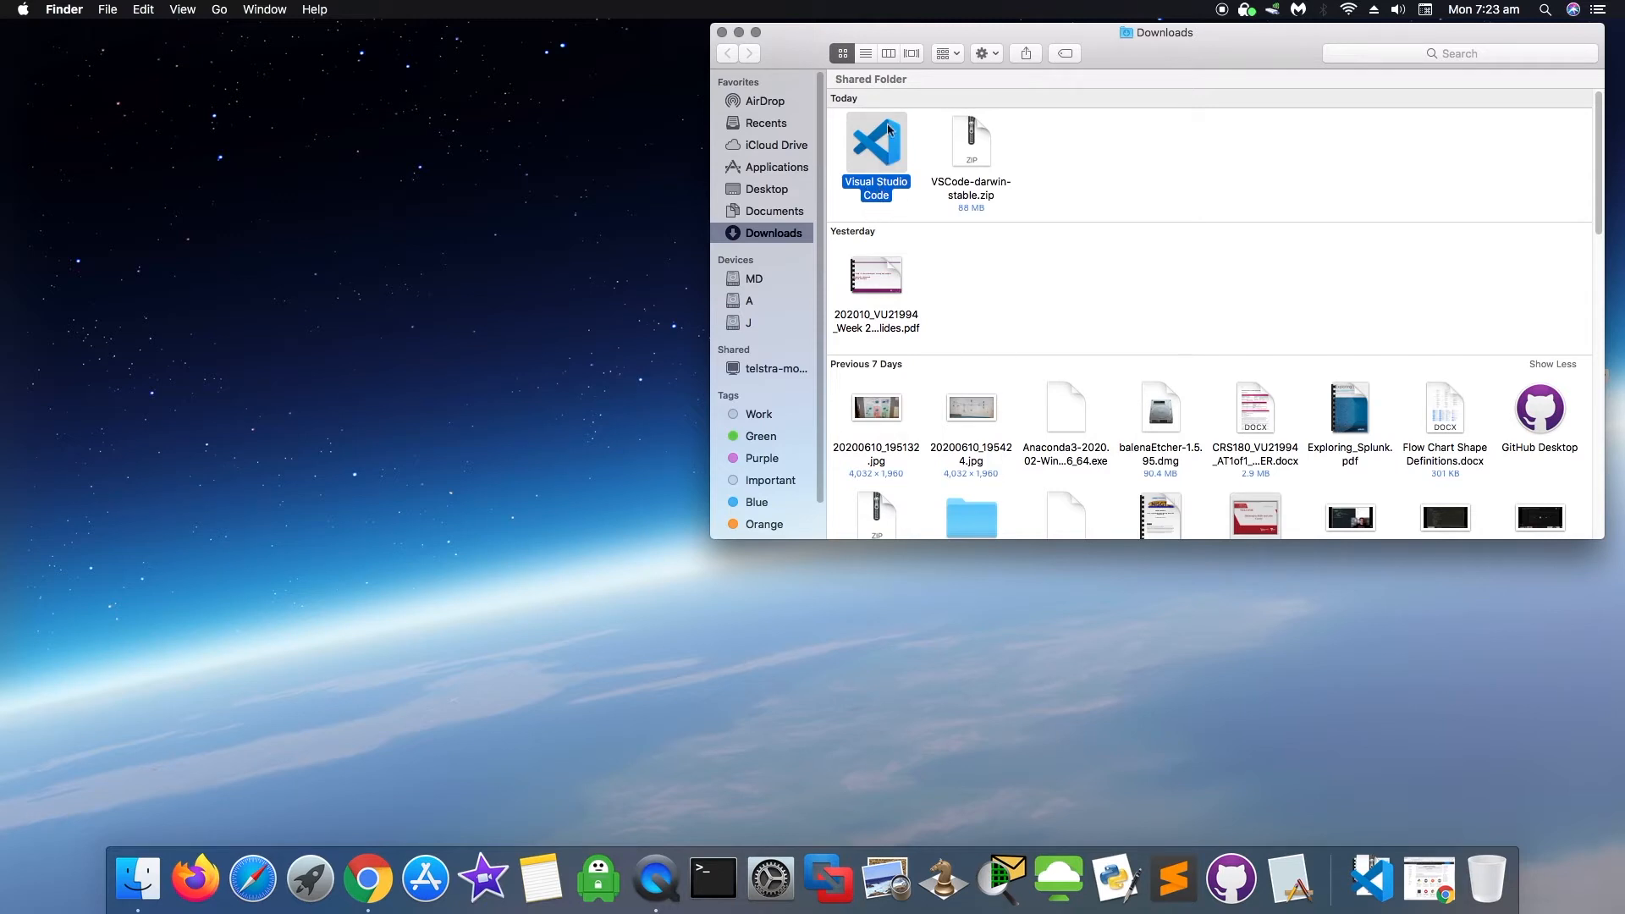
- Launch the extracted Visual Studio Code app and approve opening it despite the internet-download warning
{"action": "double_click", "coordinate": [881, 154]}
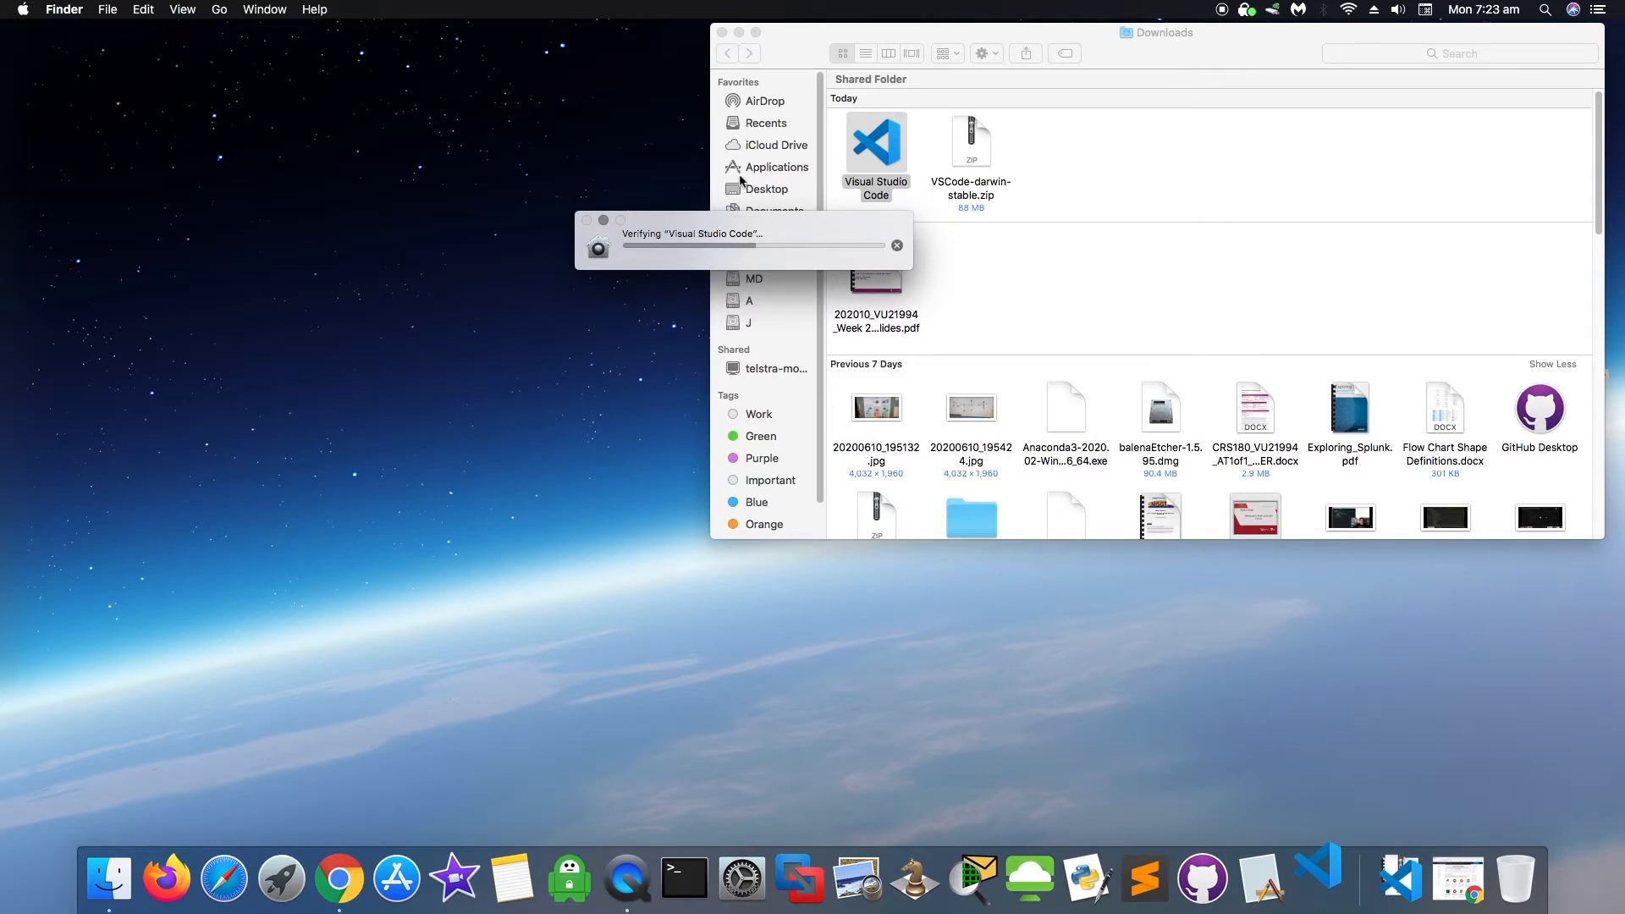
{"action": "left_click", "coordinate": [739, 33]}
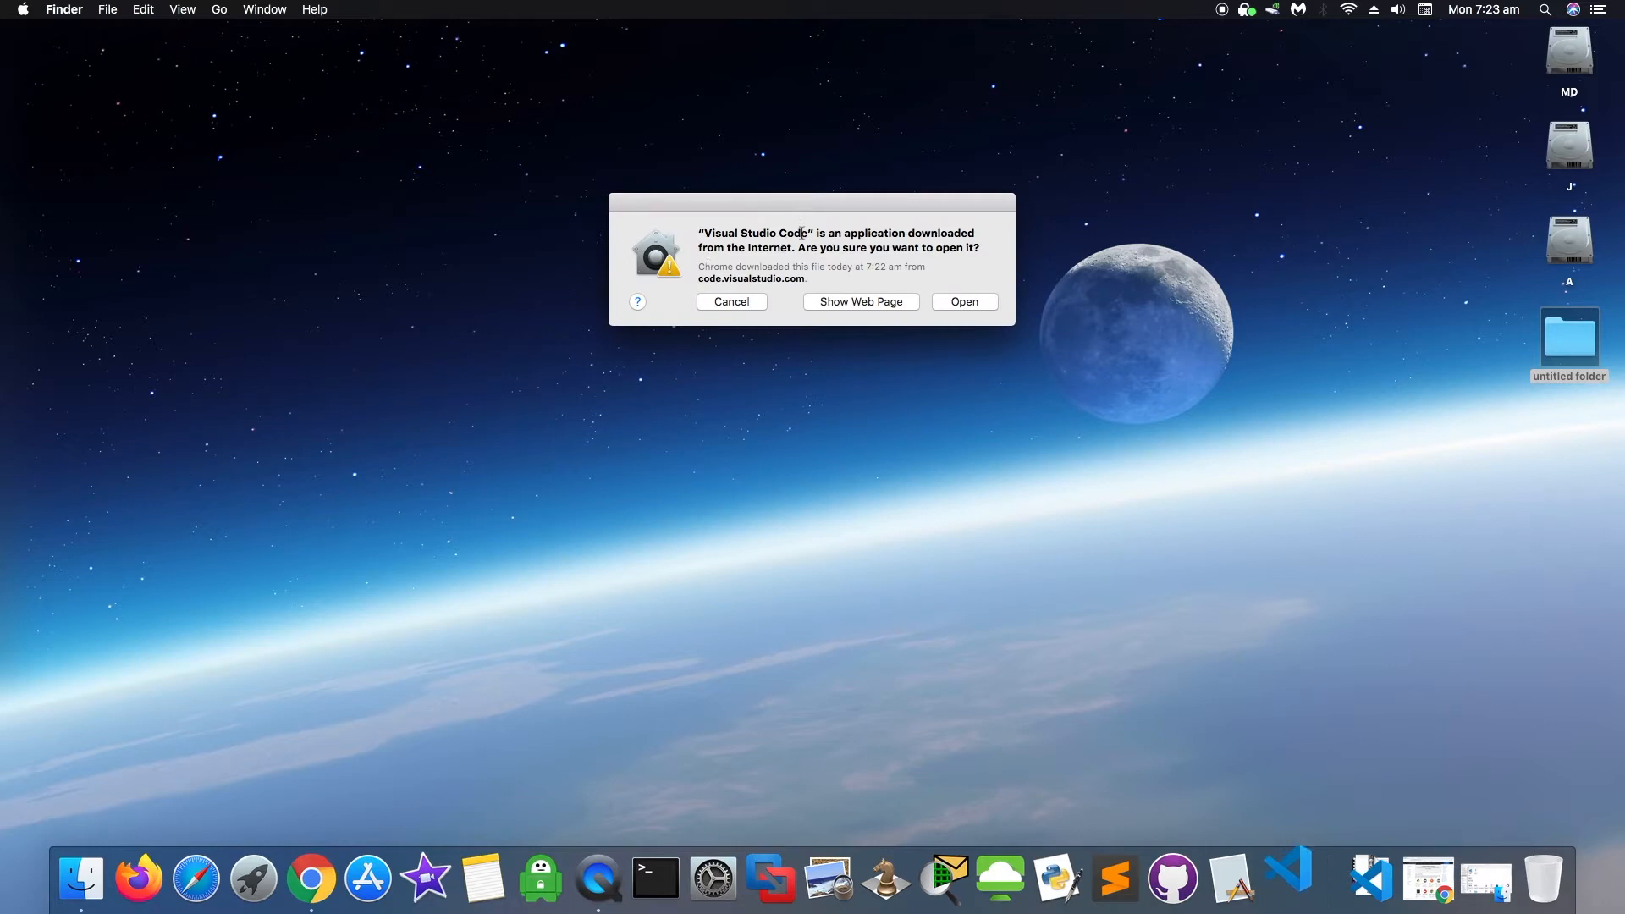
{"action": "left_click", "coordinate": [989, 306]}
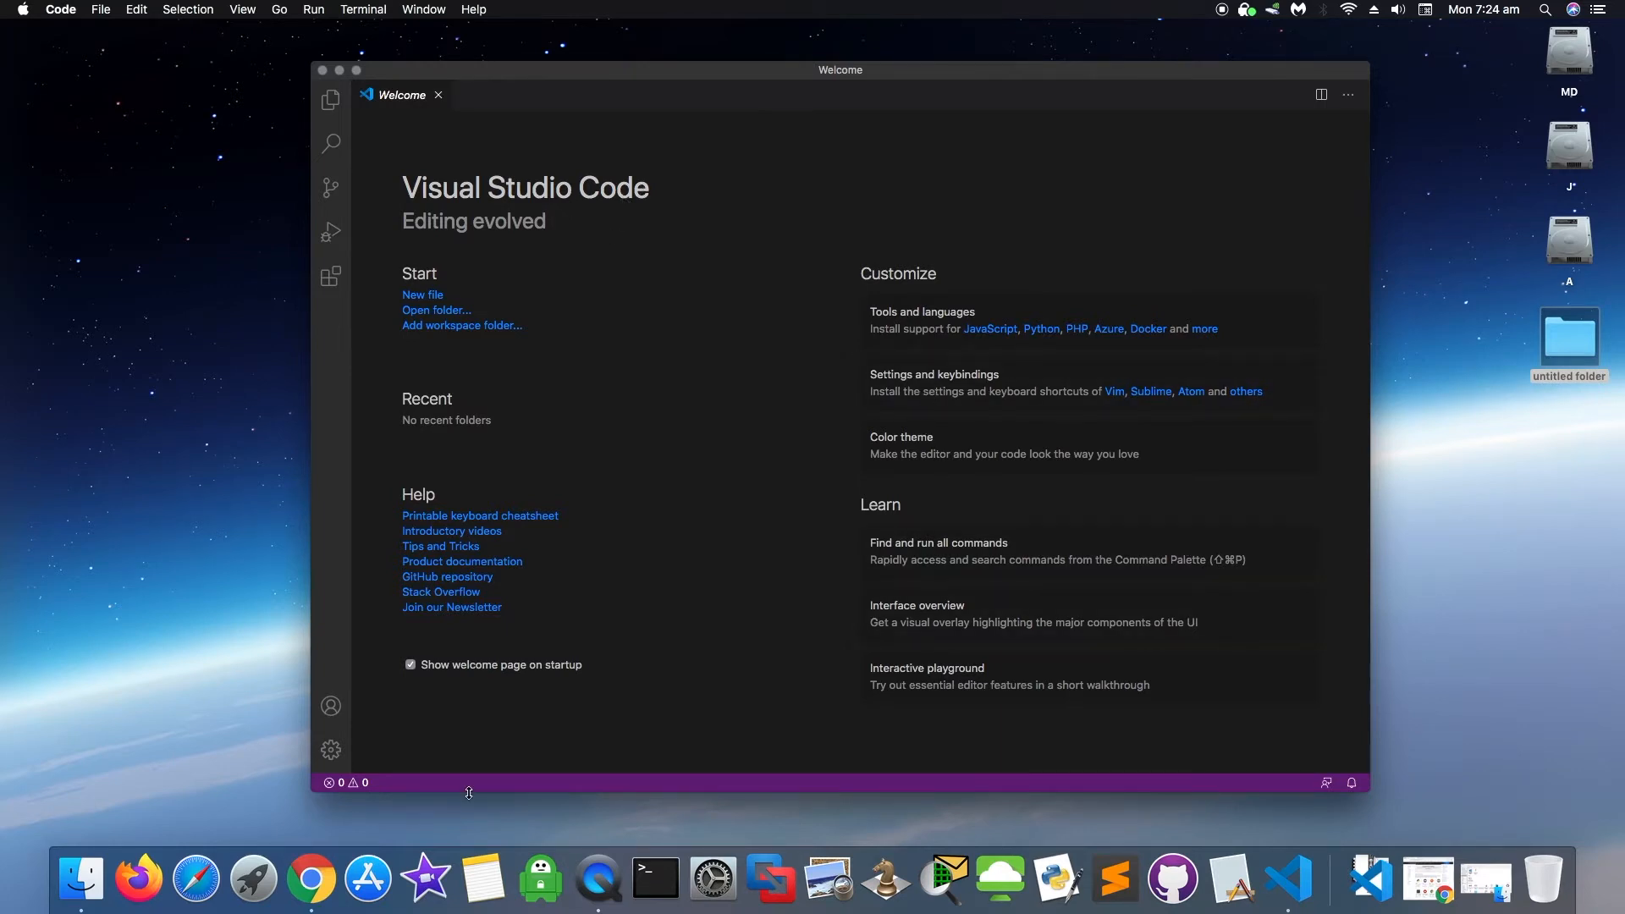
- Browse the Launchpad pages, then try dragging Visual Studio Code out of the Downloads stack
{"action": "left_click", "coordinate": [247, 881]}
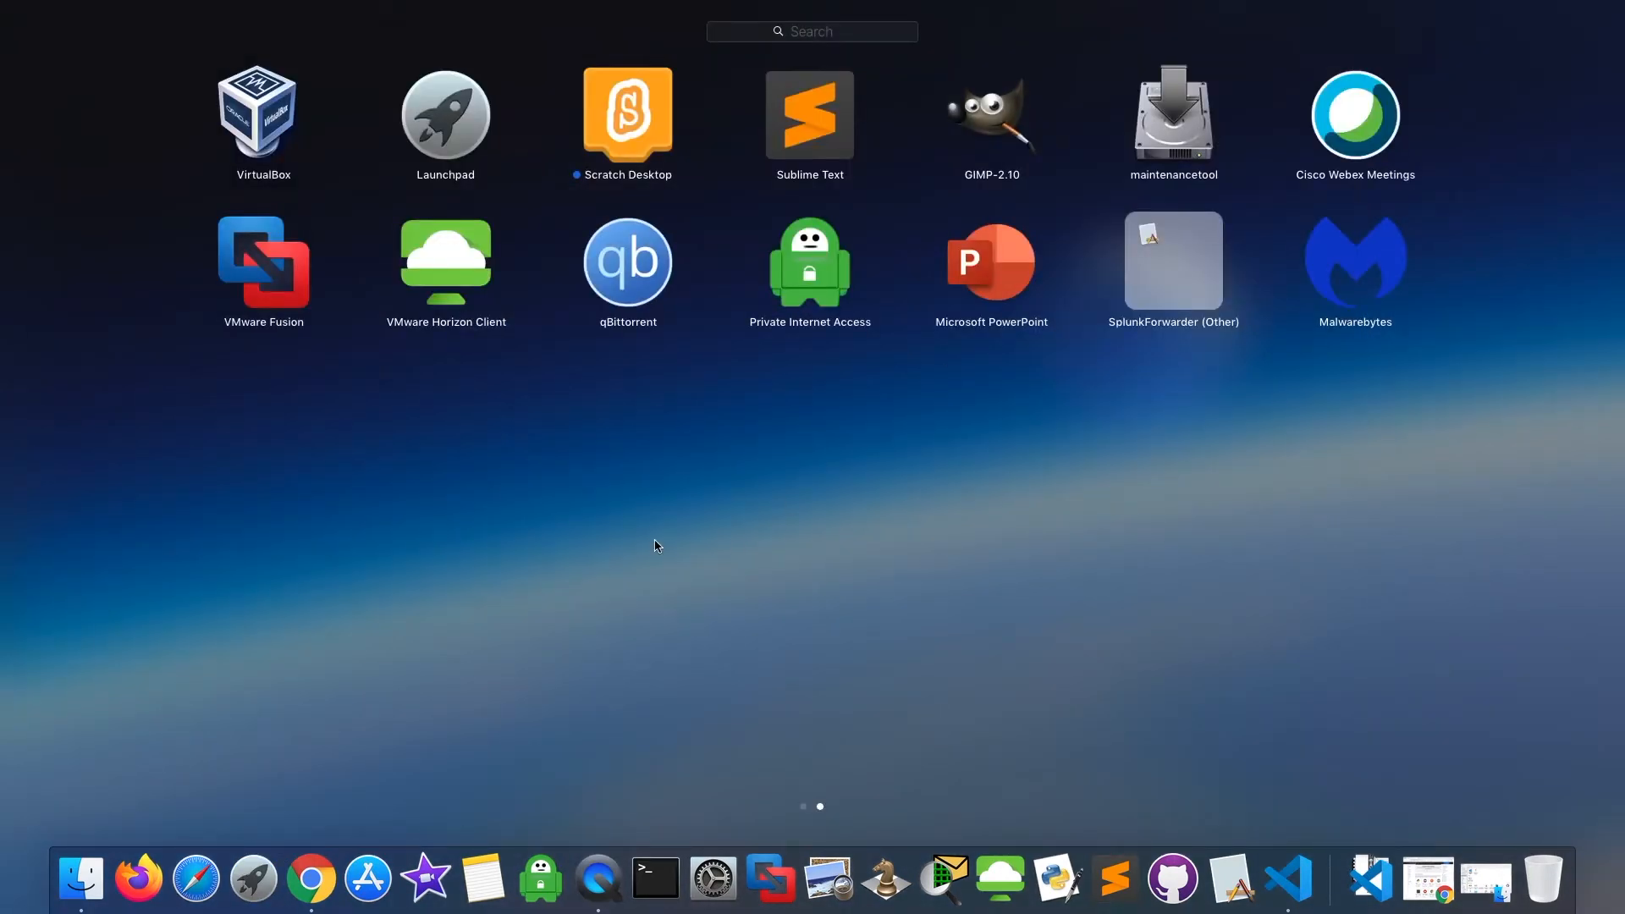
{"action": "scroll", "coordinate": [658, 545], "scroll_direction": "up", "scroll_amount": 2}
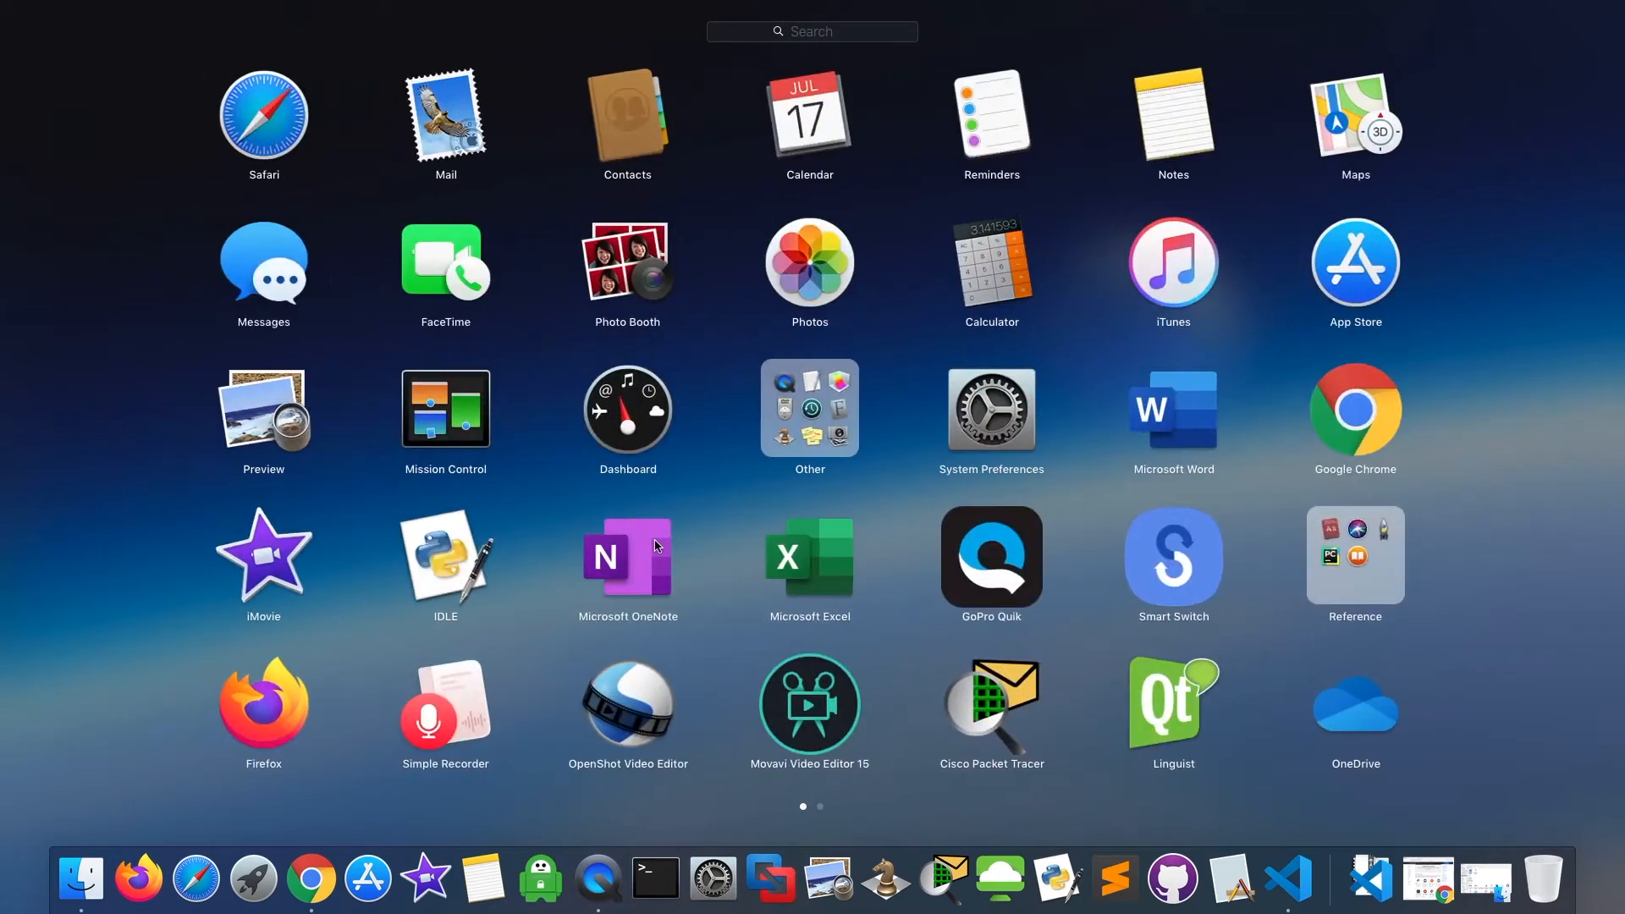
{"action": "scroll", "coordinate": [675, 560], "scroll_direction": "down", "scroll_amount": 2}
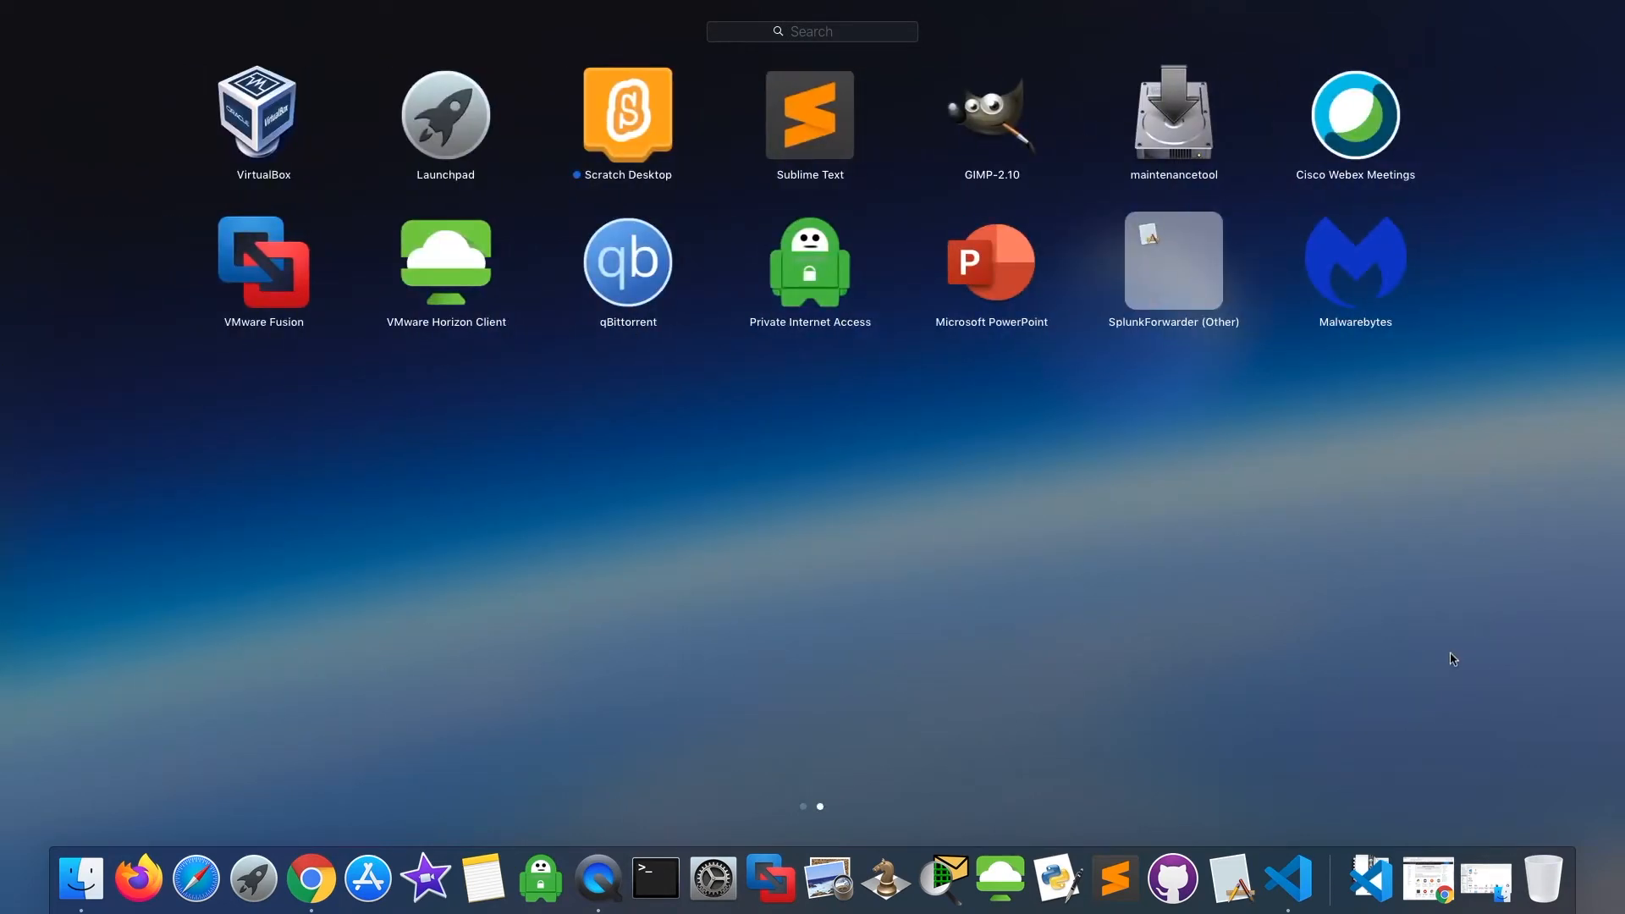
{"action": "left_click", "coordinate": [1381, 886]}
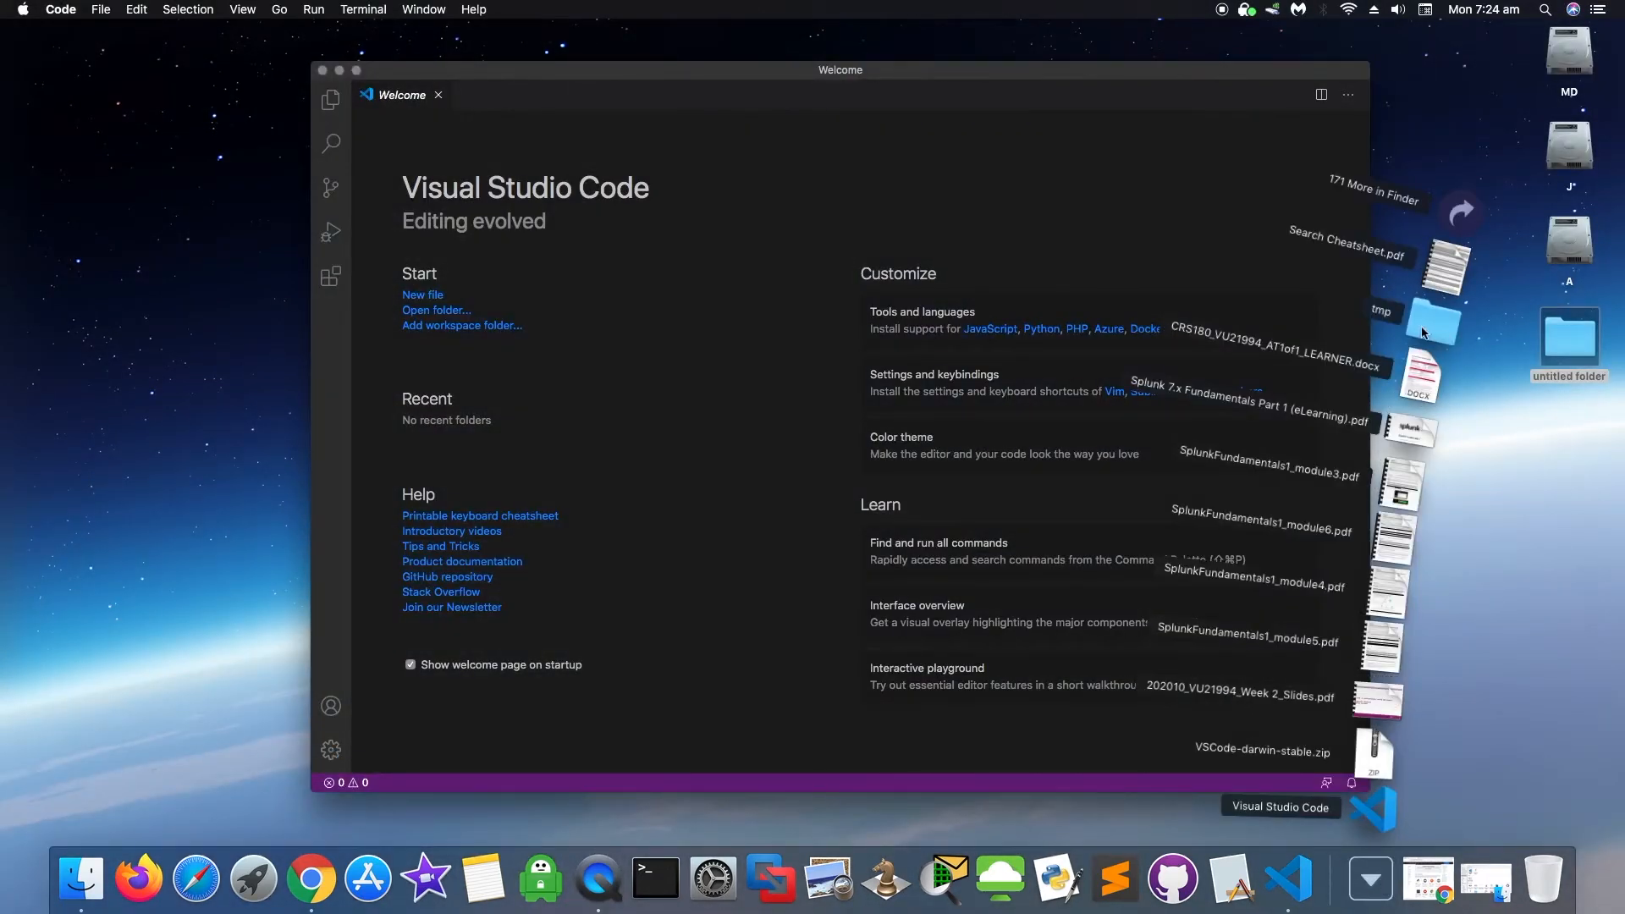
{"action": "left_click", "coordinate": [1376, 884]}
{"action": "left_click", "coordinate": [1373, 881]}
{"action": "left_click_drag", "start_coordinate": [1376, 819], "coordinate": [1359, 889]}
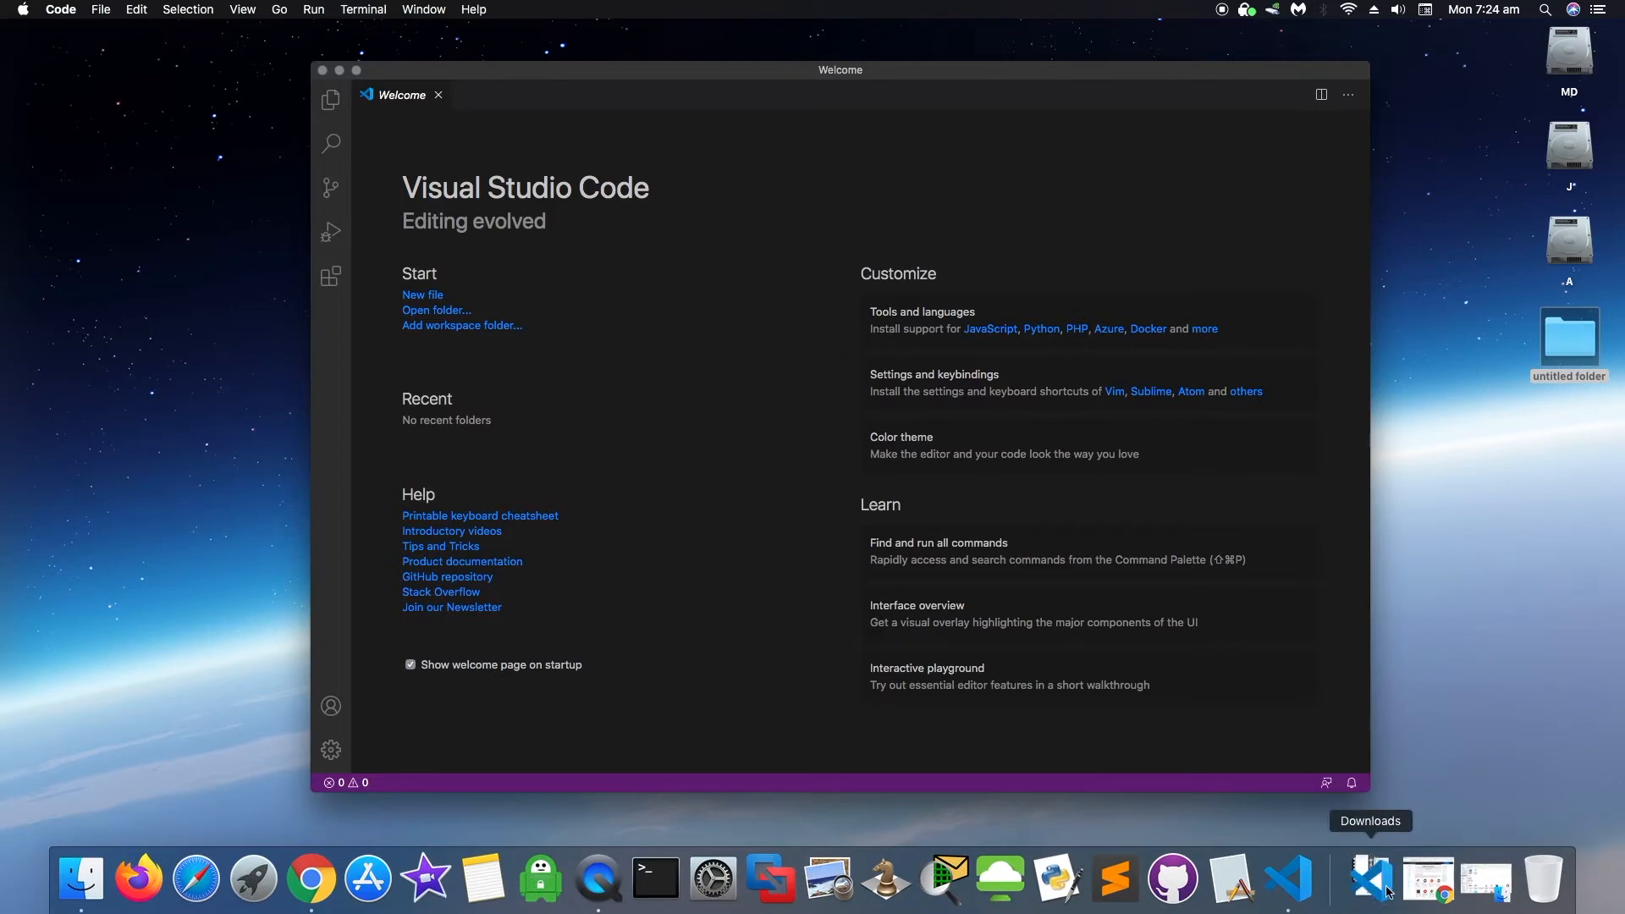
- Open and dismiss Launchpad, then bring up a Finder window on Downloads
{"action": "left_click", "coordinate": [271, 896]}
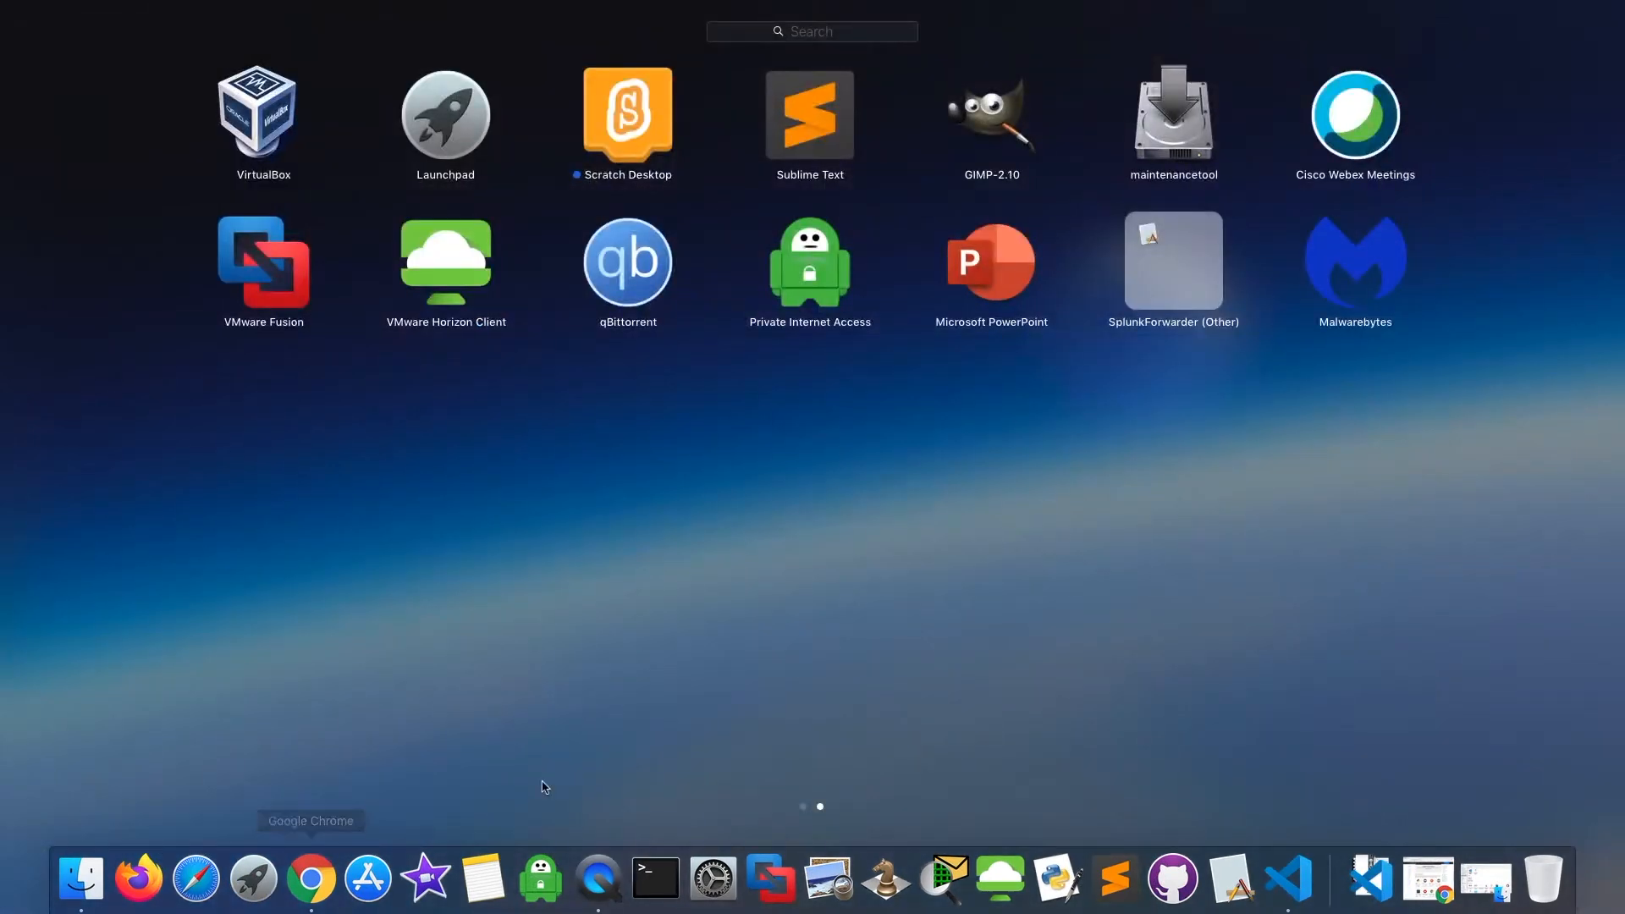
{"action": "left_click", "coordinate": [258, 878]}
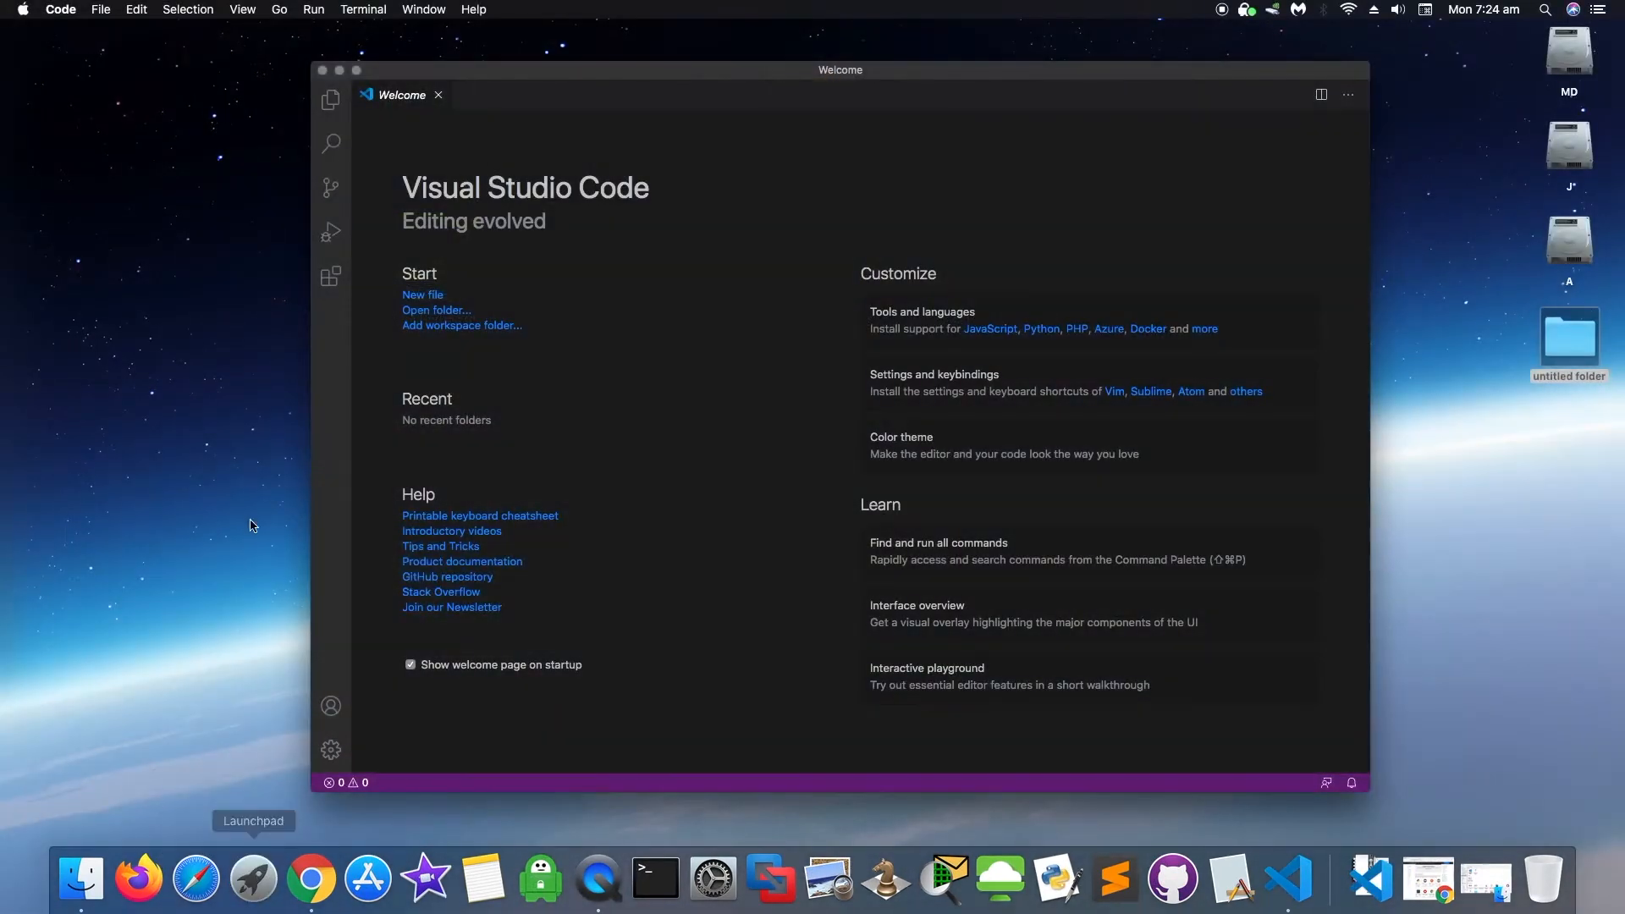
{"action": "left_click", "coordinate": [93, 878]}
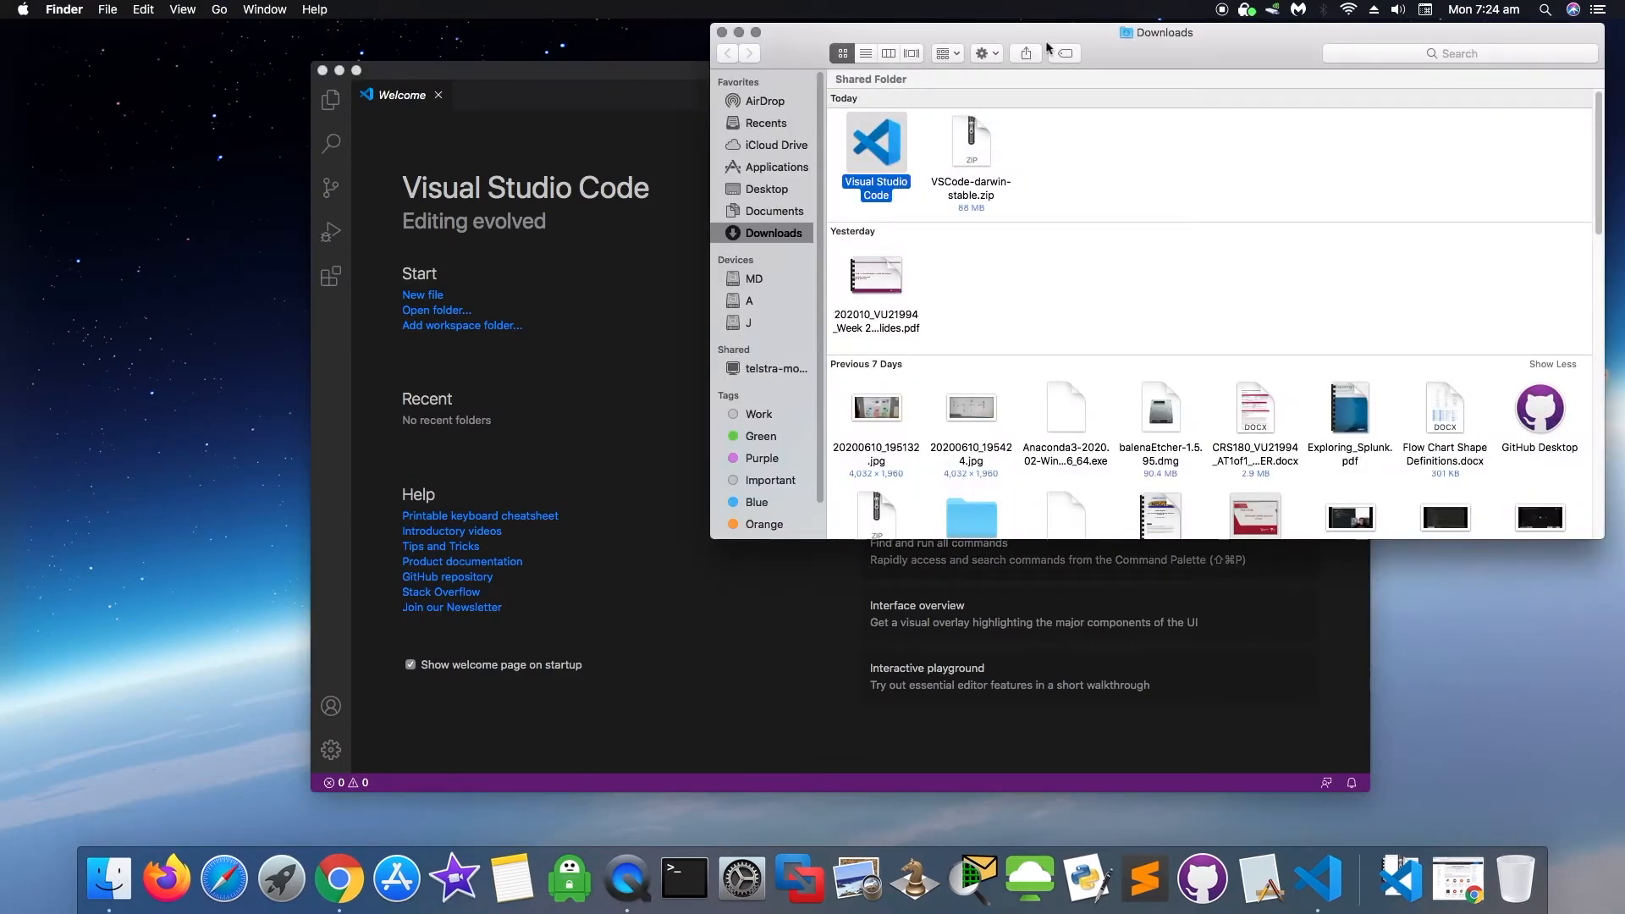
- Move the Visual Studio Code app from Downloads into Applications, then close that window
{"action": "left_click", "coordinate": [776, 174]}
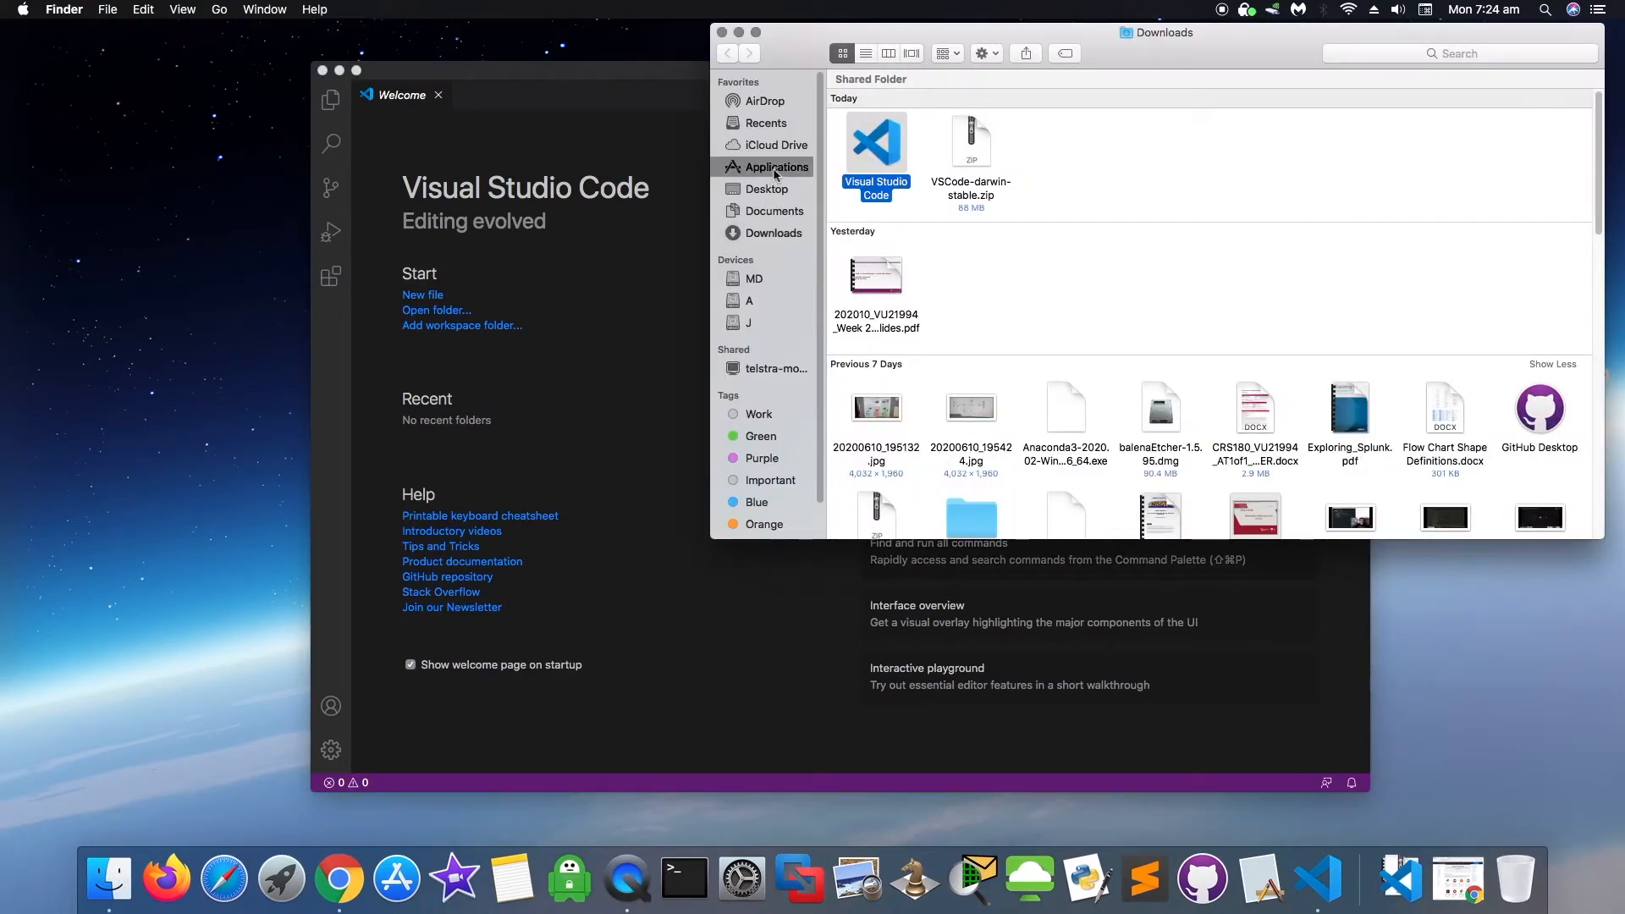
{"action": "left_click_drag", "start_coordinate": [1288, 34], "coordinate": [824, 73]}
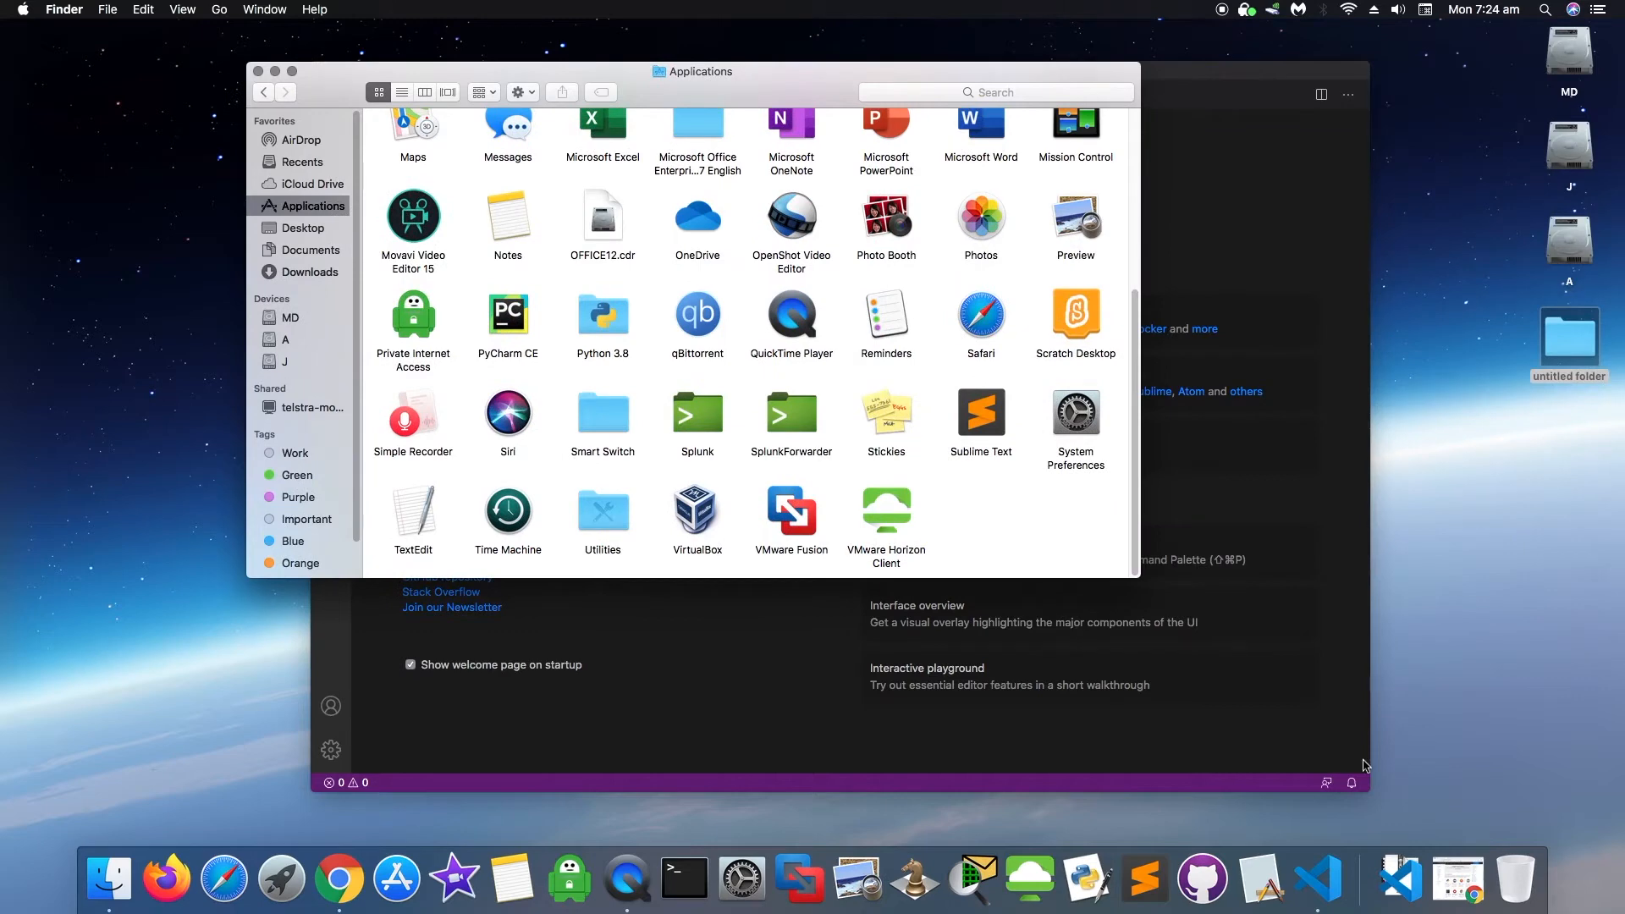
{"action": "left_click", "coordinate": [1401, 876]}
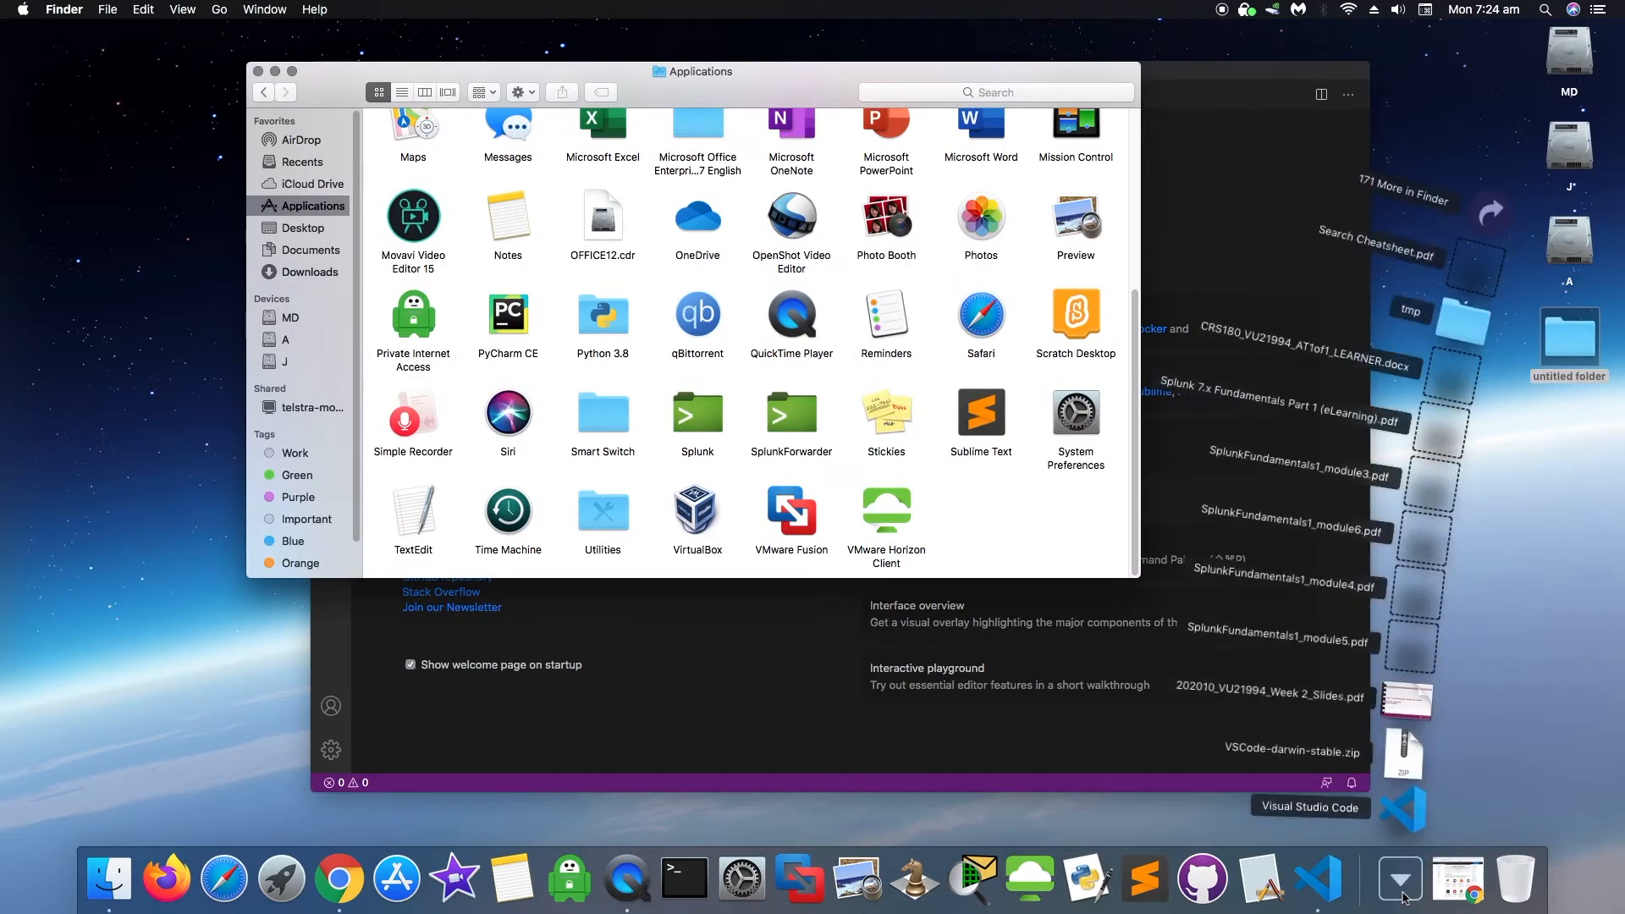
{"action": "left_click", "coordinate": [1409, 823]}
{"action": "left_click_drag", "start_coordinate": [1409, 823], "coordinate": [1013, 511]}
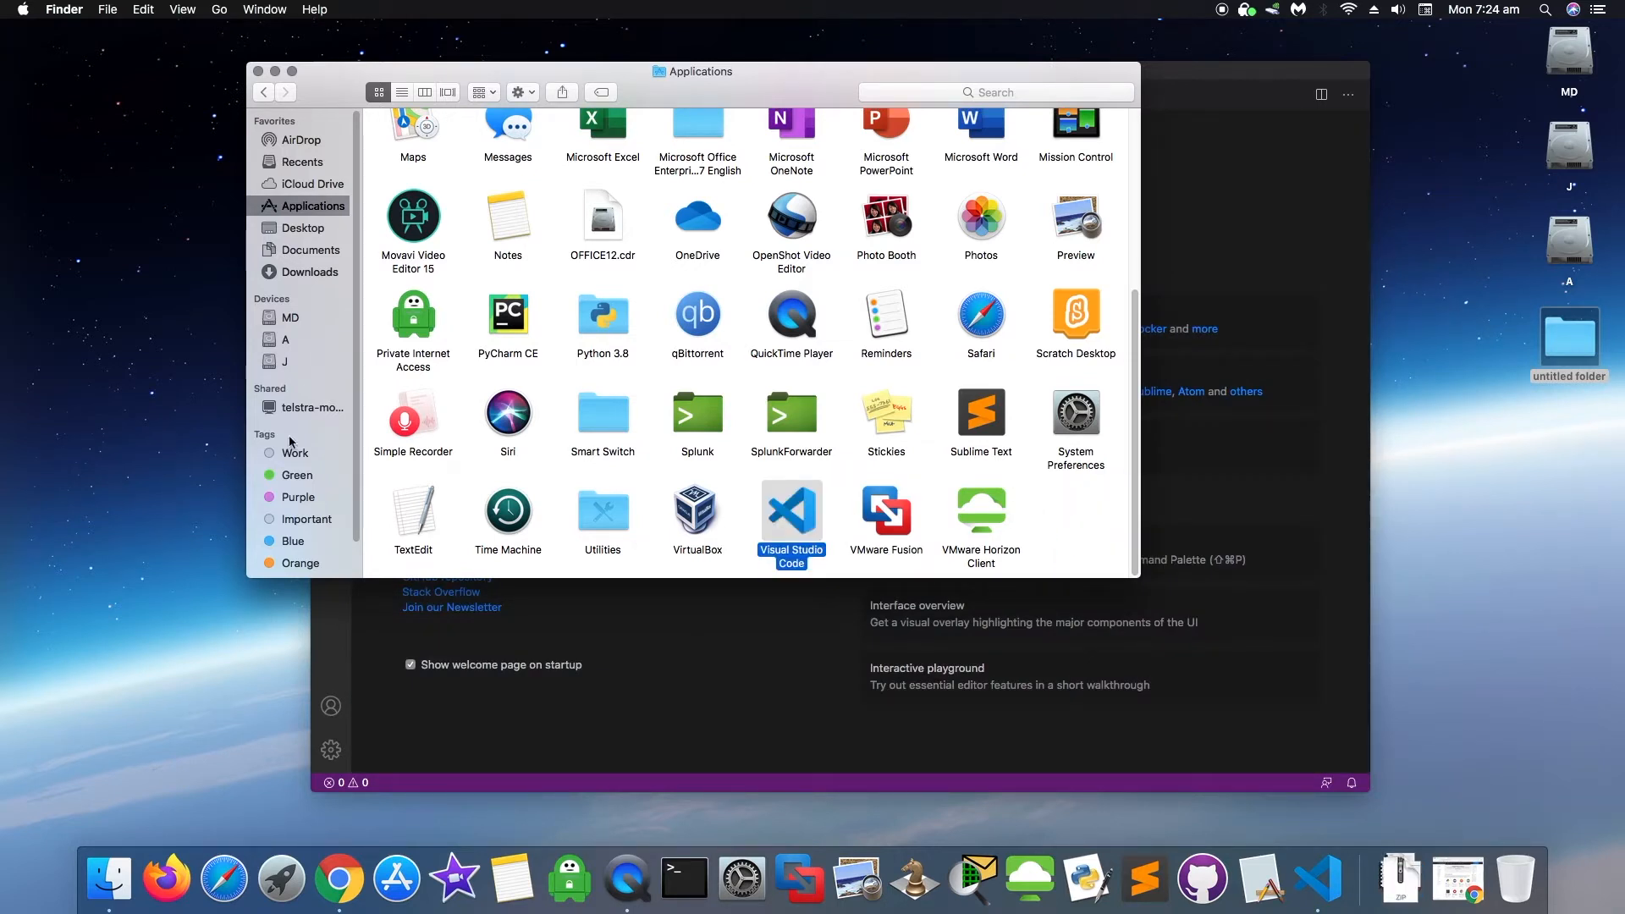
{"action": "left_click", "coordinate": [259, 72]}
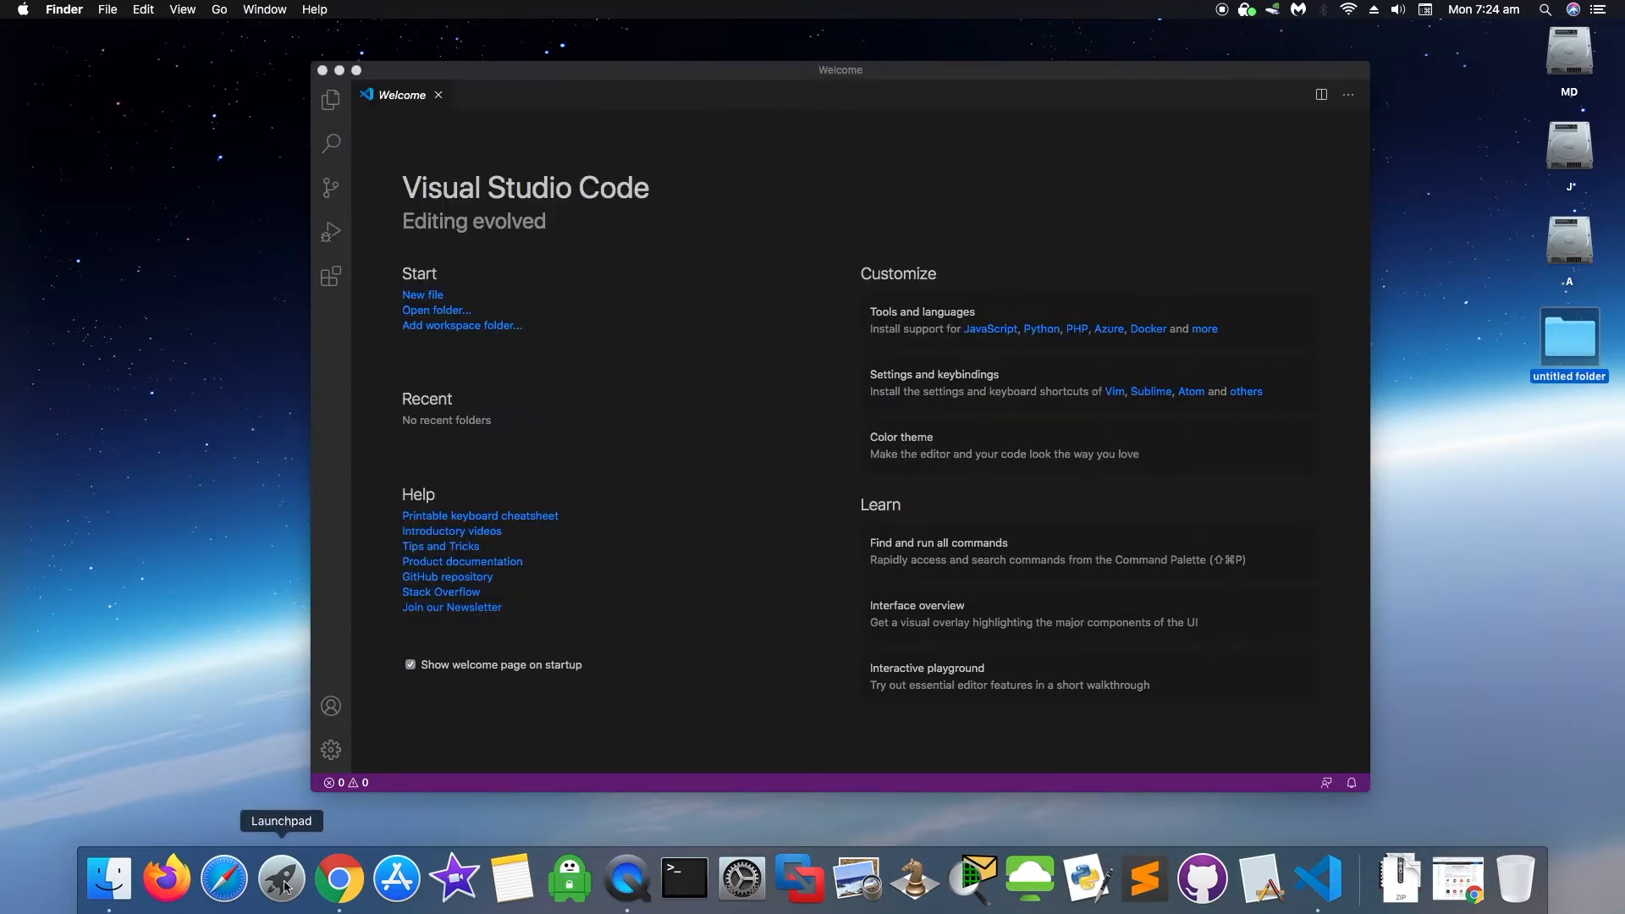
- Launch Visual Studio Code from the Launchpad grid, reposition its window, then close it
{"action": "left_click", "coordinate": [282, 881]}
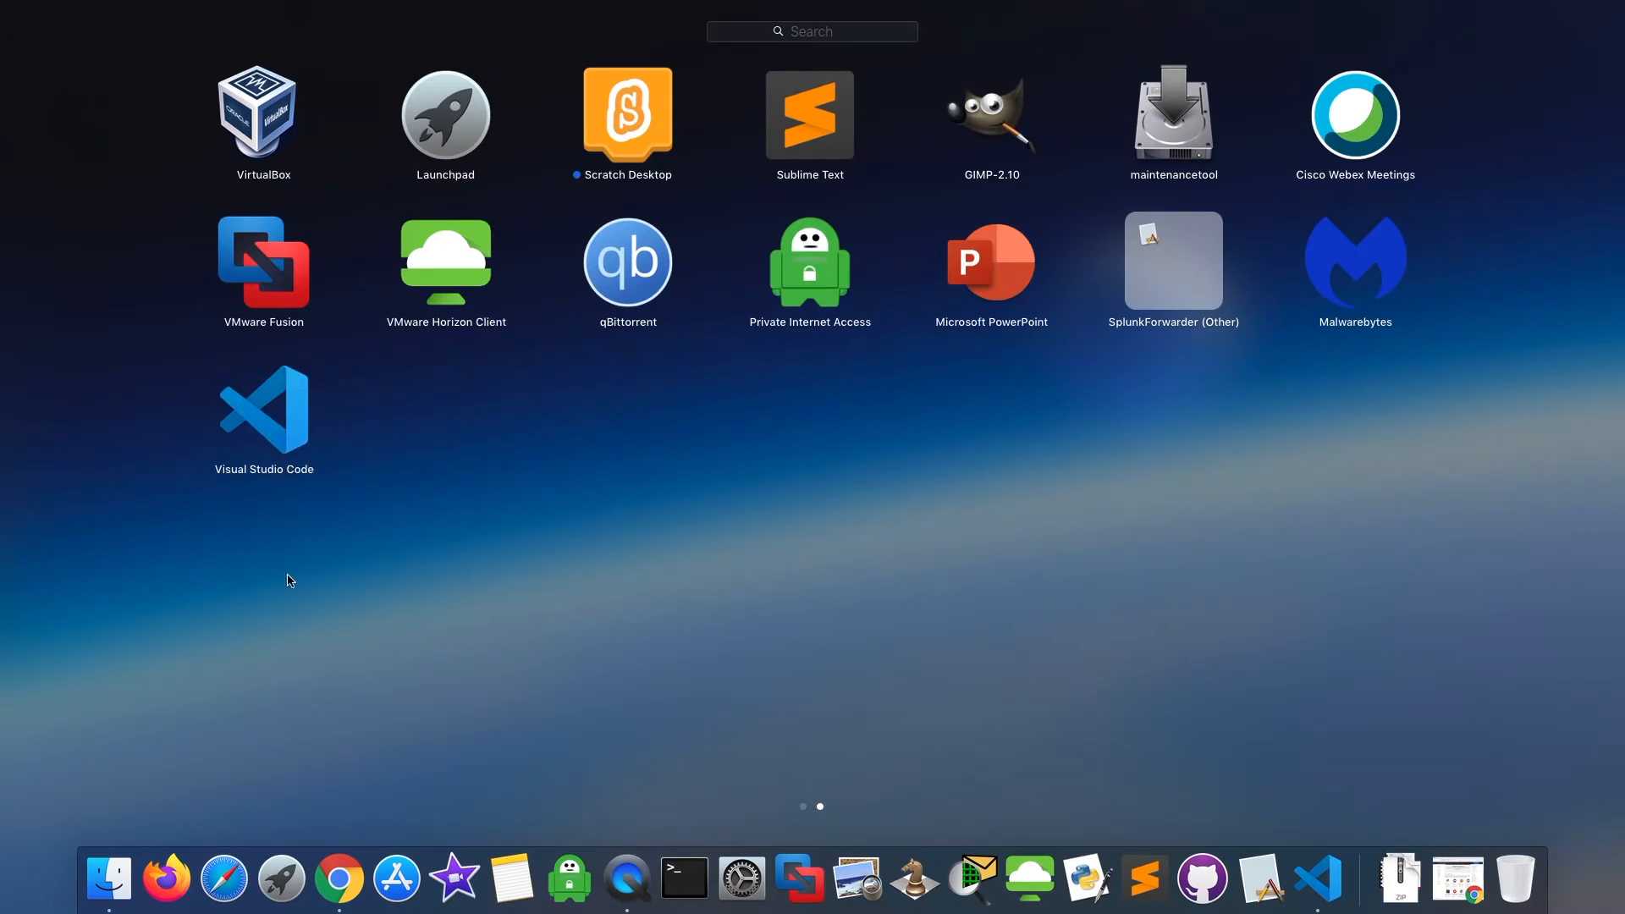
{"action": "left_click", "coordinate": [320, 439]}
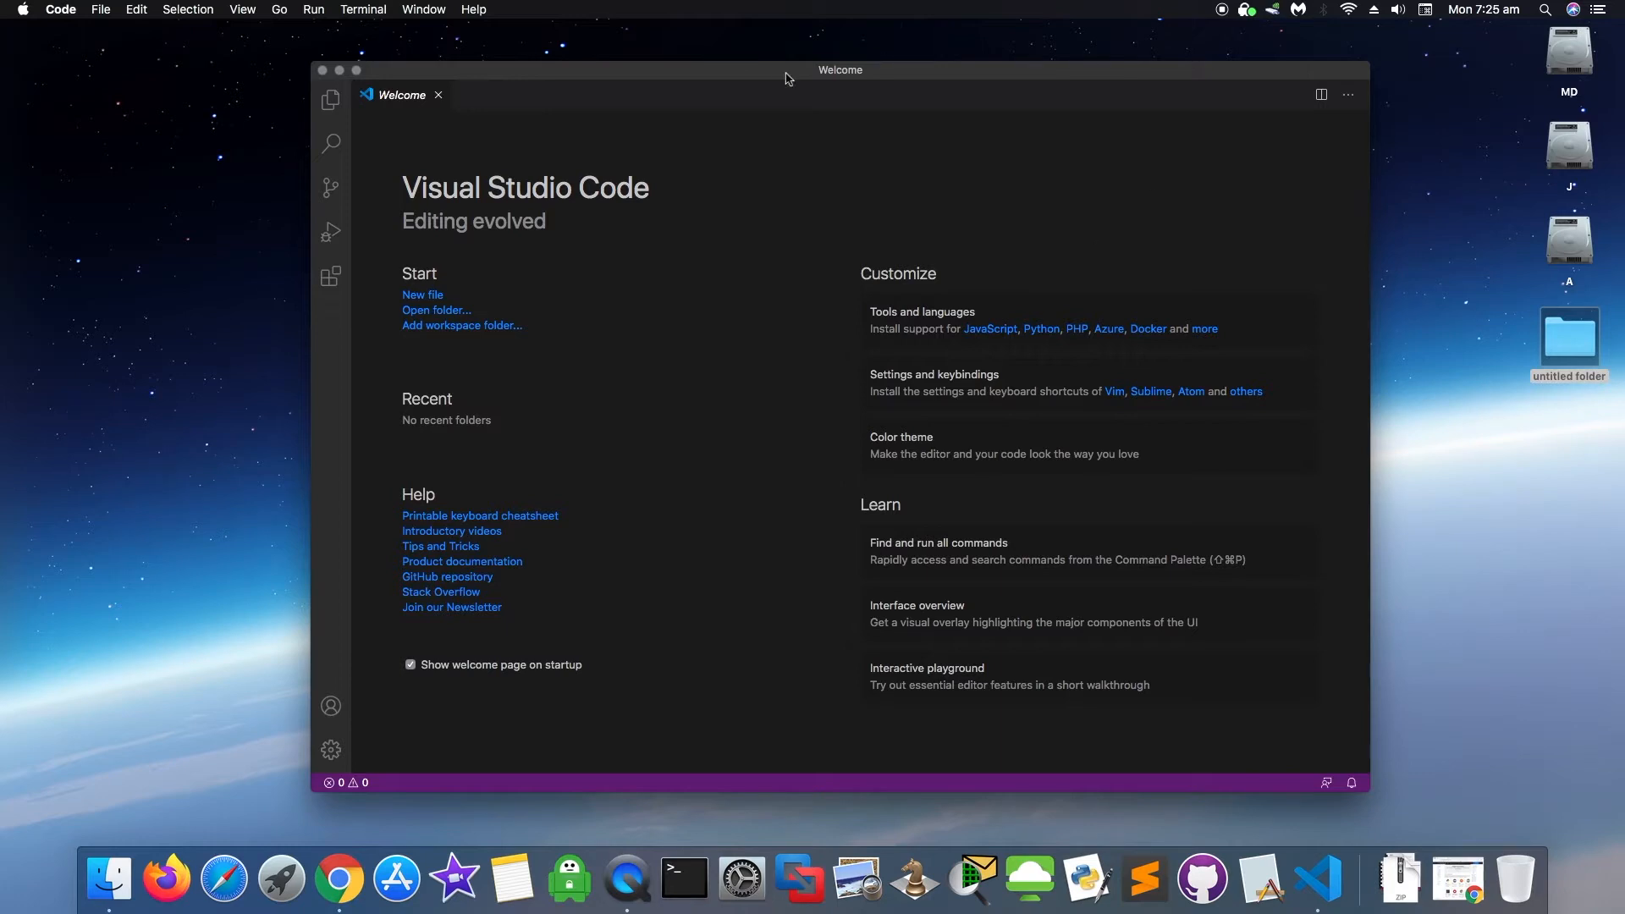
{"action": "left_click_drag", "start_coordinate": [794, 69], "coordinate": [769, 42]}
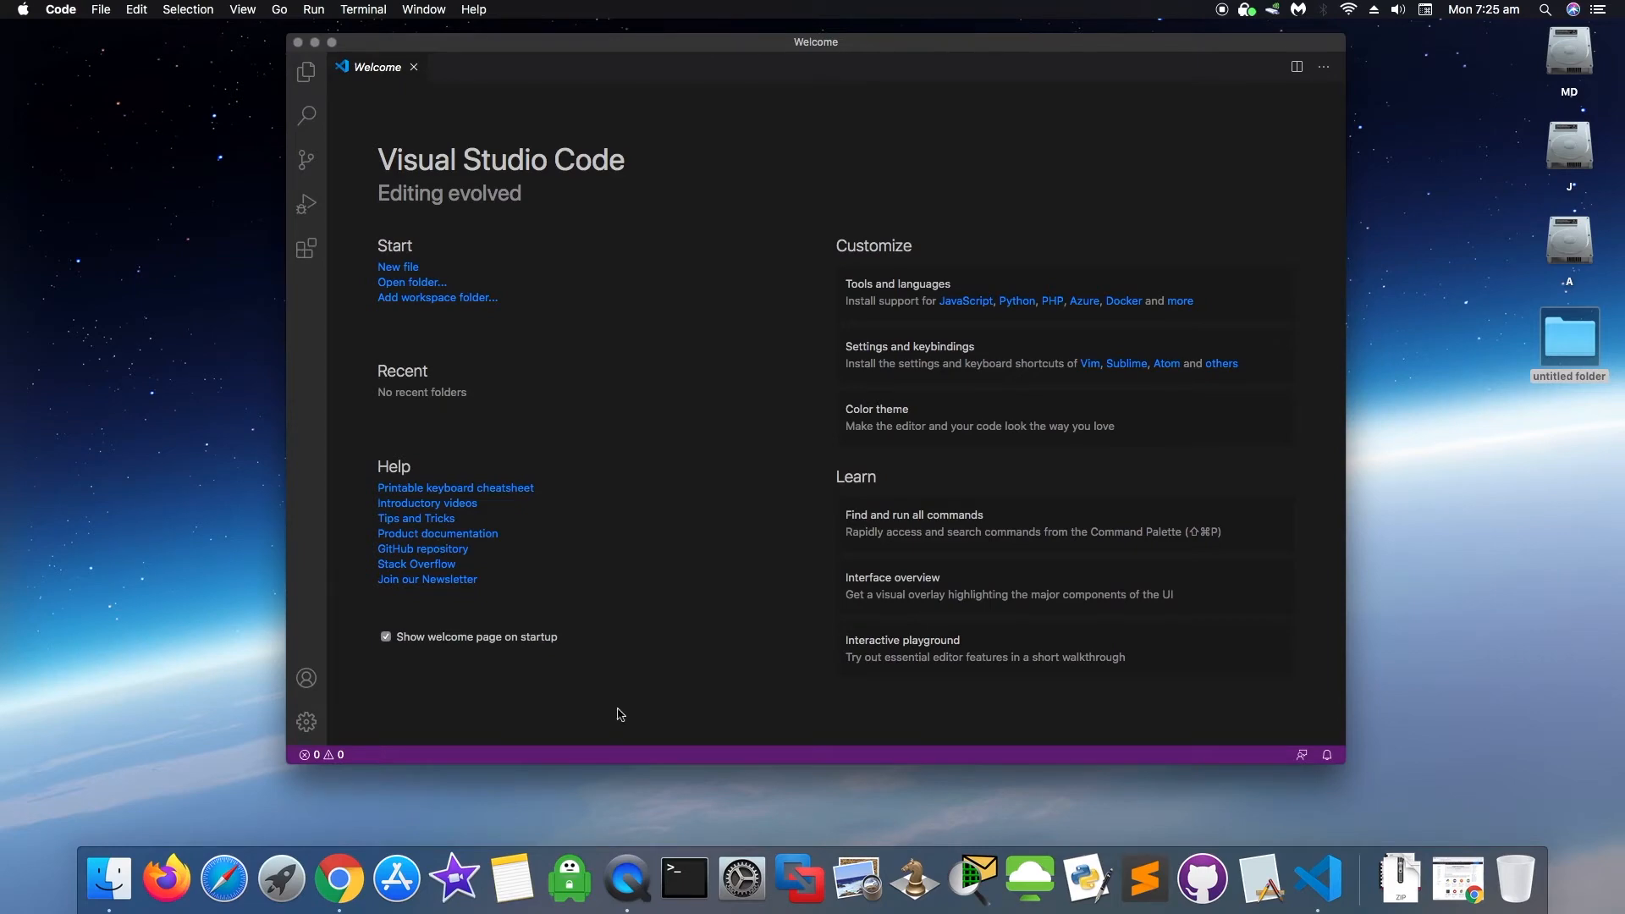
{"action": "left_click", "coordinate": [286, 882]}
{"action": "left_click", "coordinate": [288, 884]}
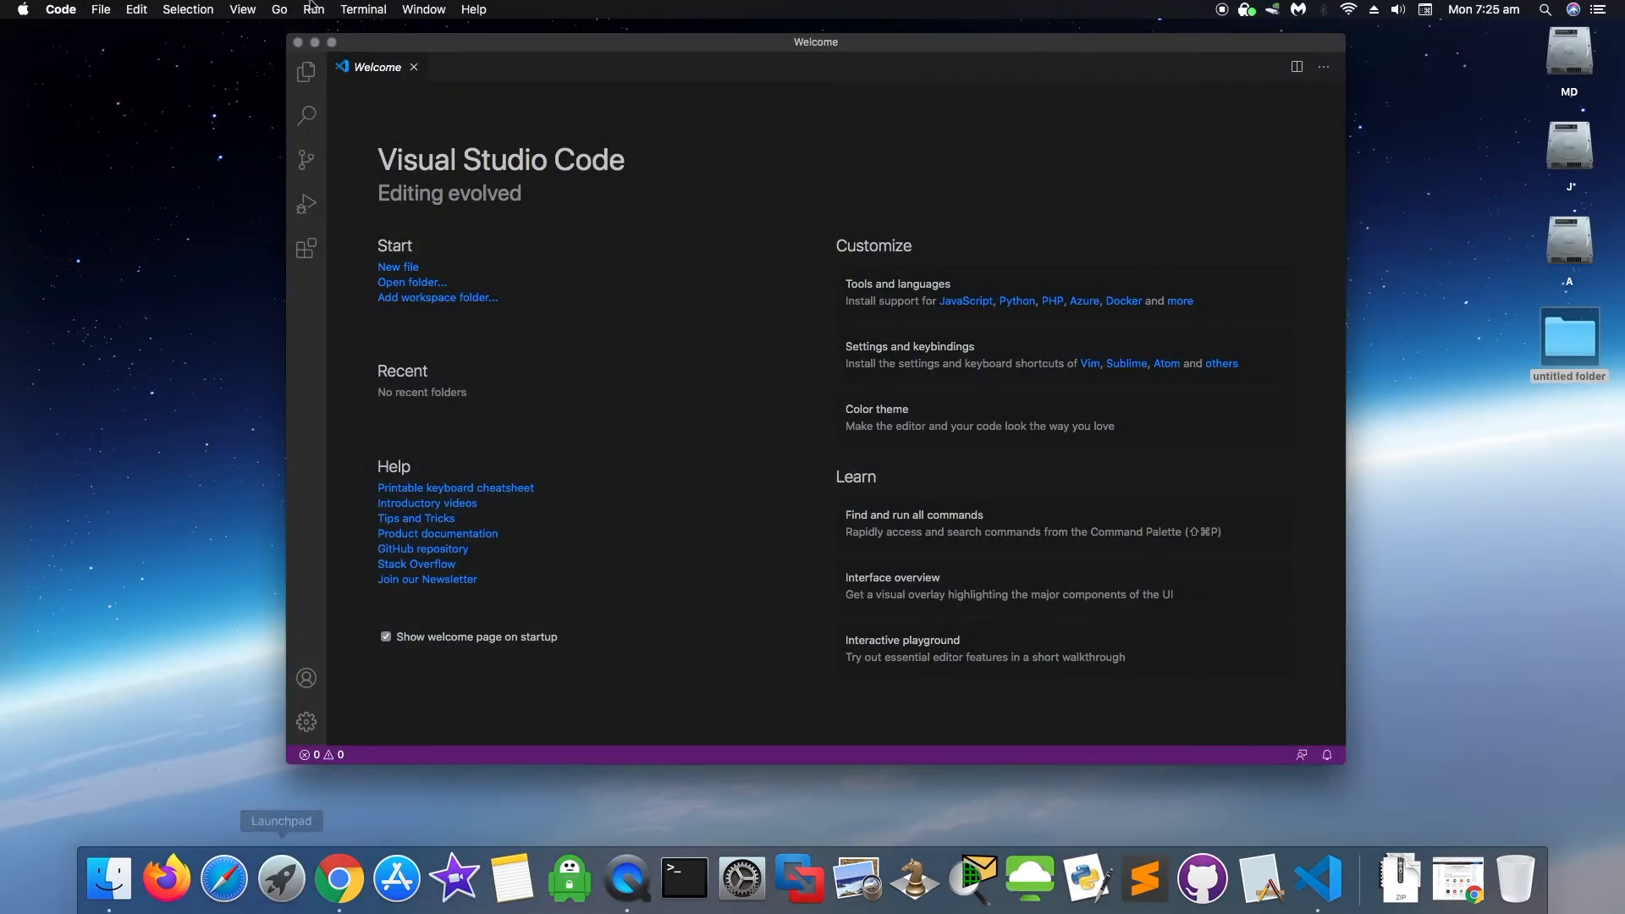
{"action": "left_click", "coordinate": [295, 44]}
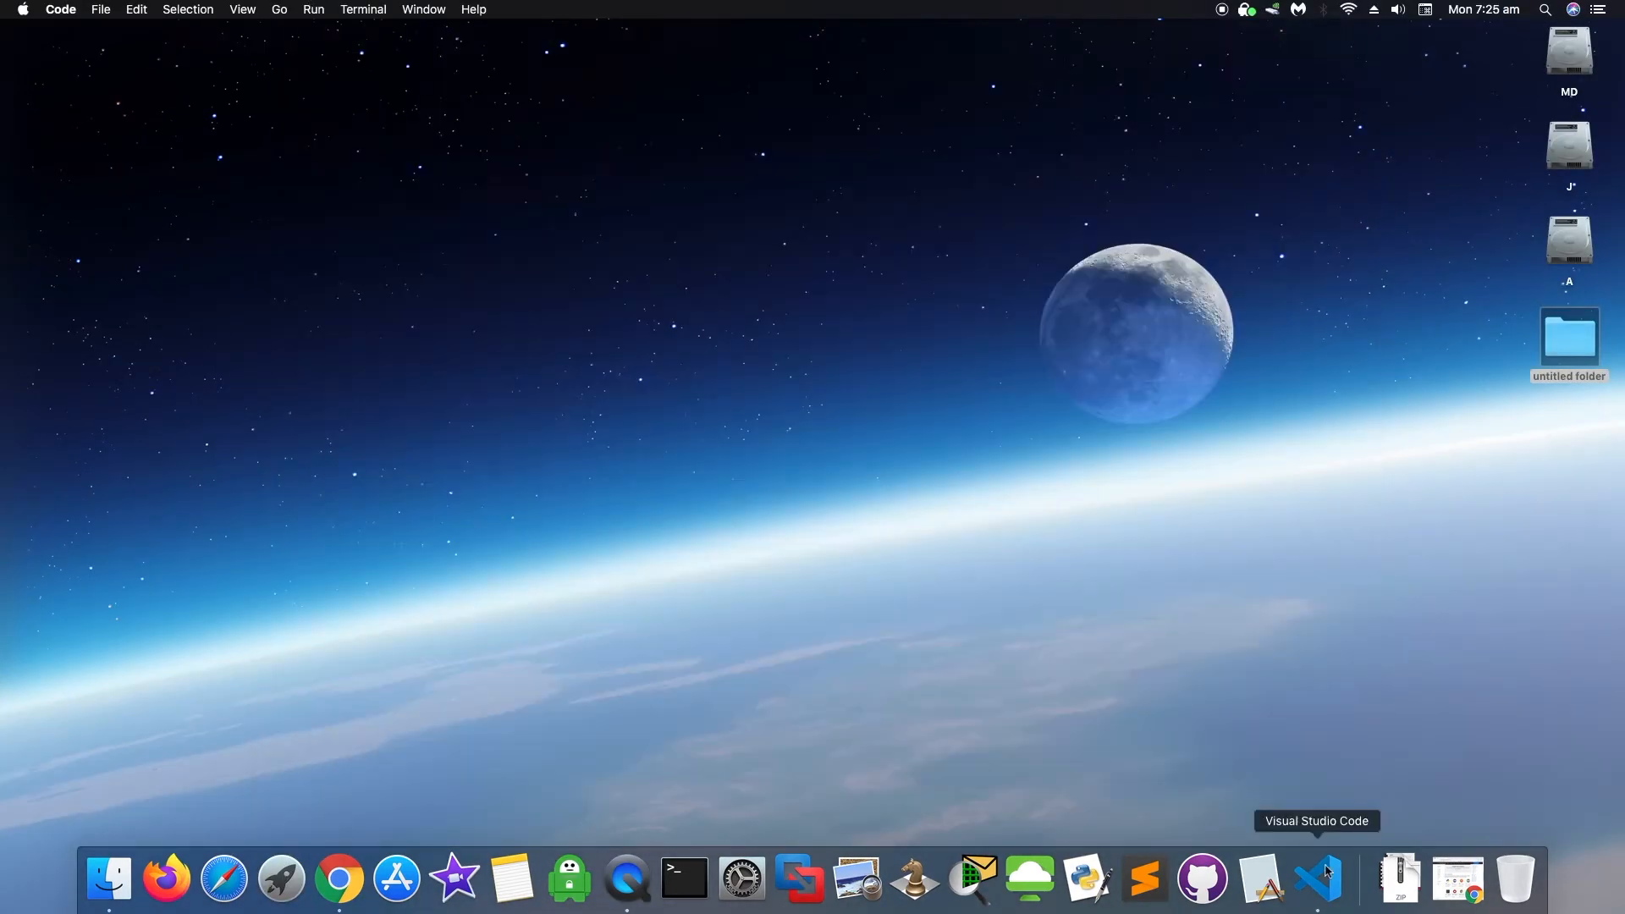
- Search Launchpad for 'vis' and launch Visual Studio Code from the result
{"action": "left_click", "coordinate": [285, 885]}
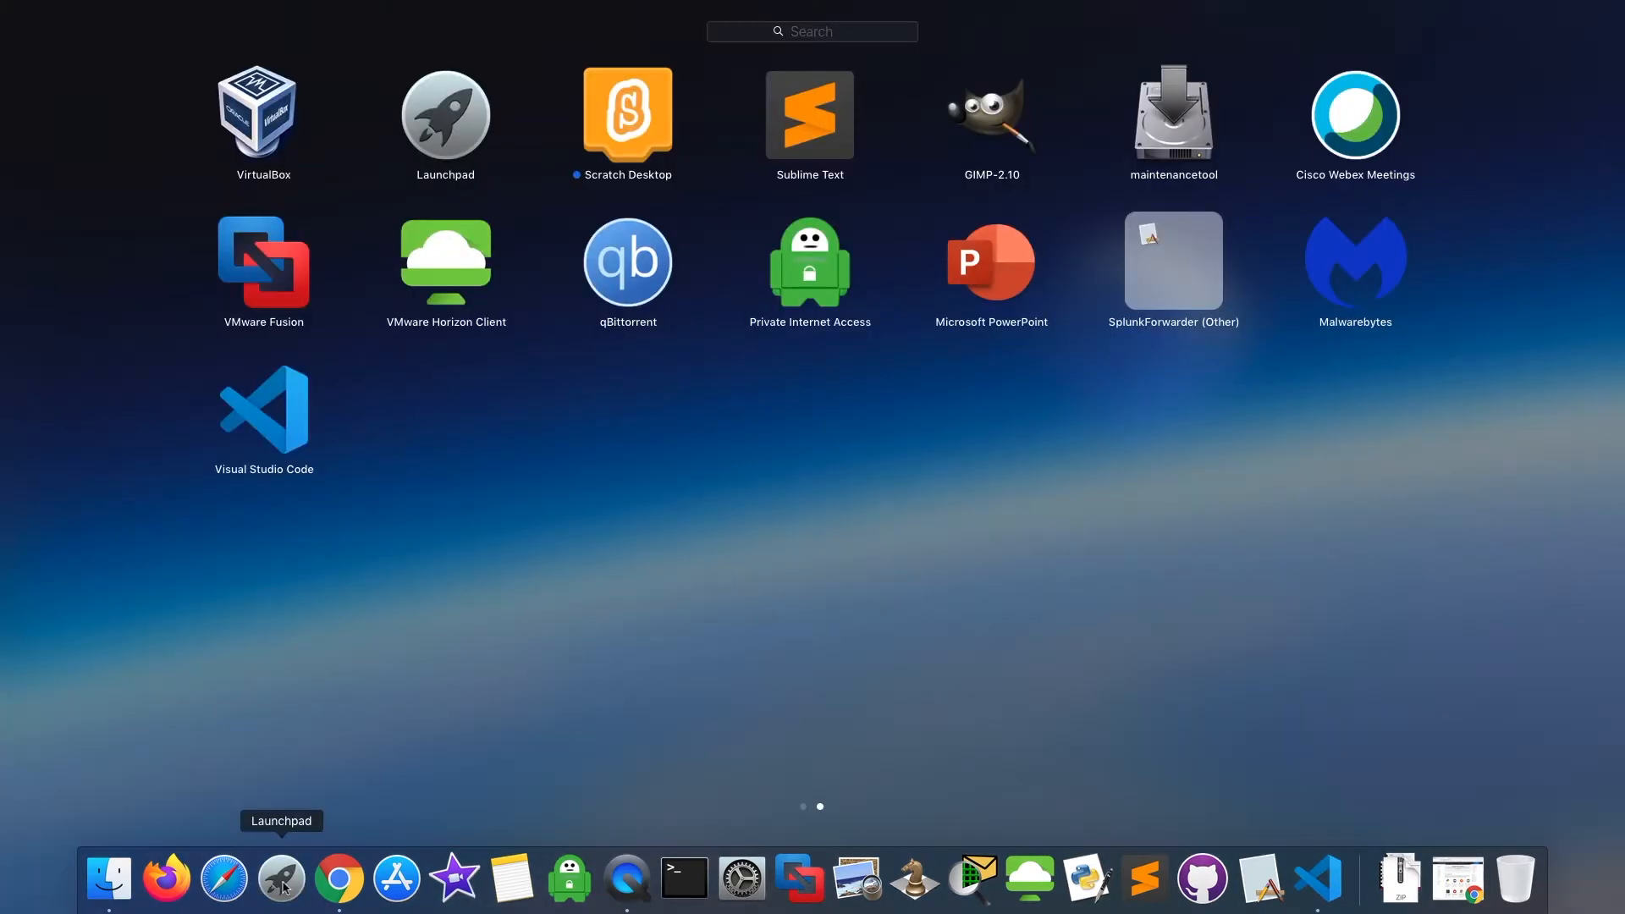
{"action": "left_click", "coordinate": [791, 38]}
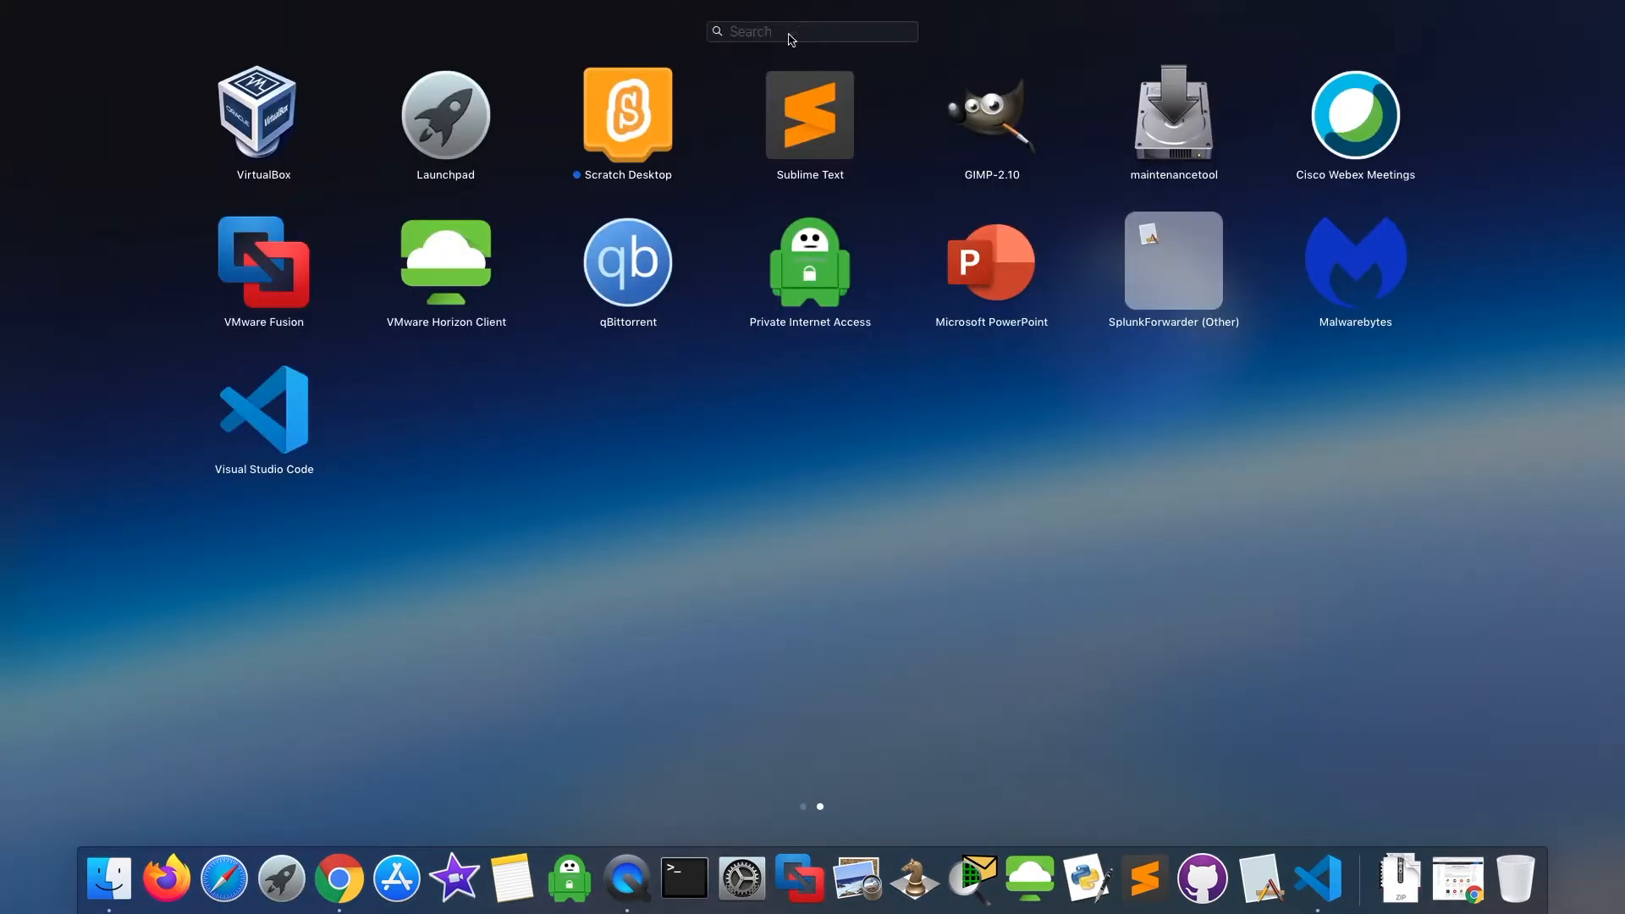
{"action": "type", "text": "vis"}
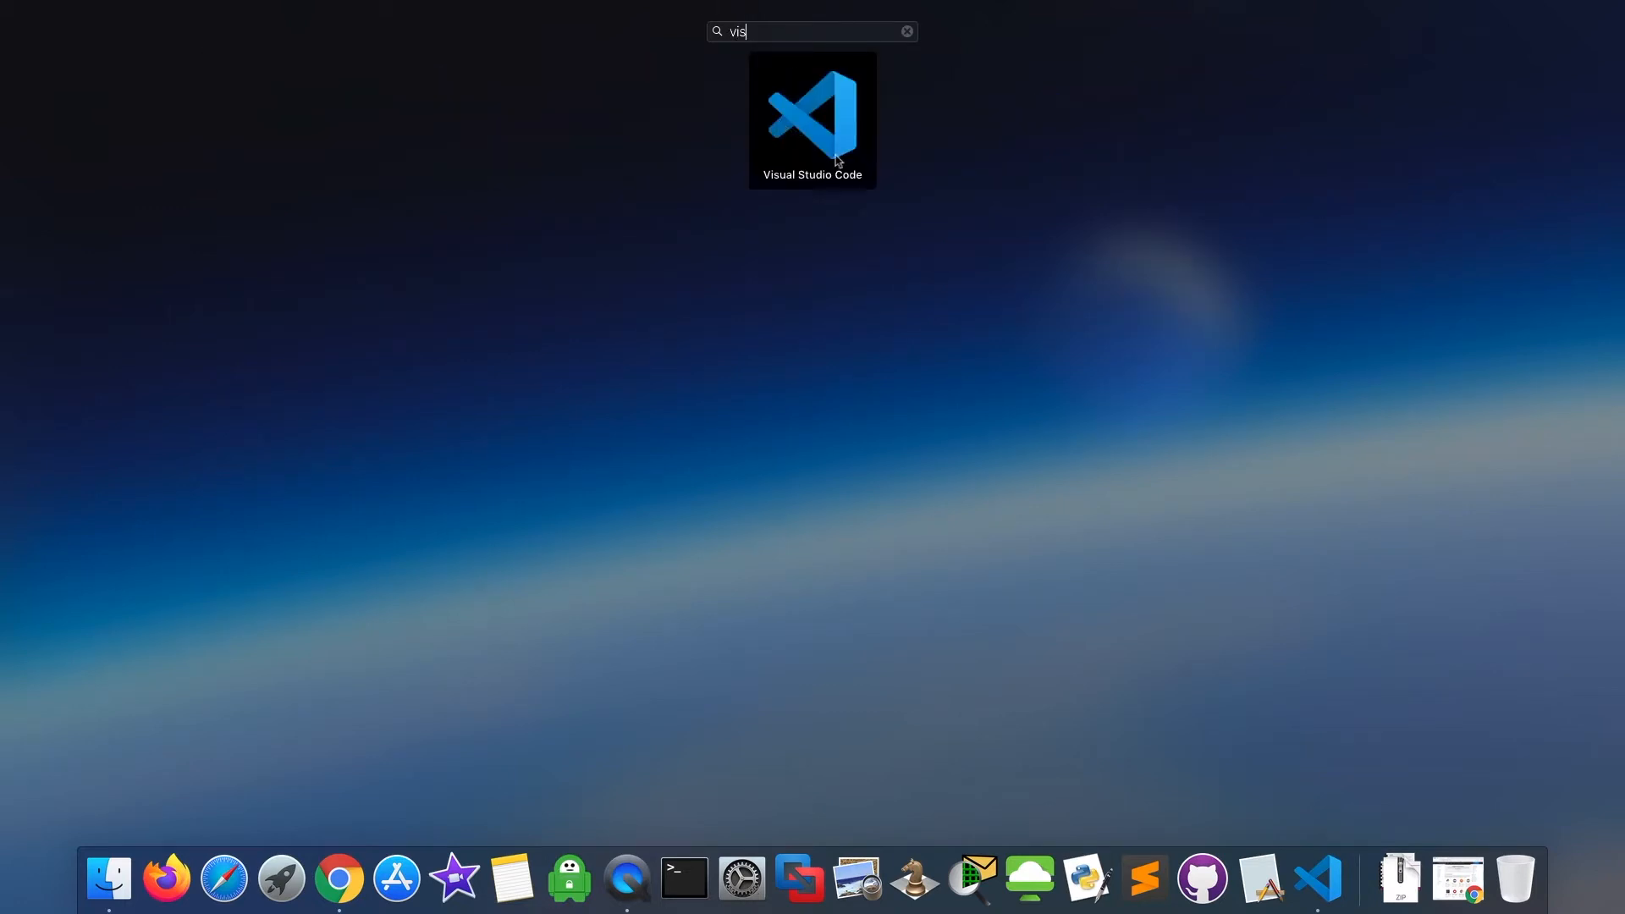
{"action": "left_click", "coordinate": [813, 127]}
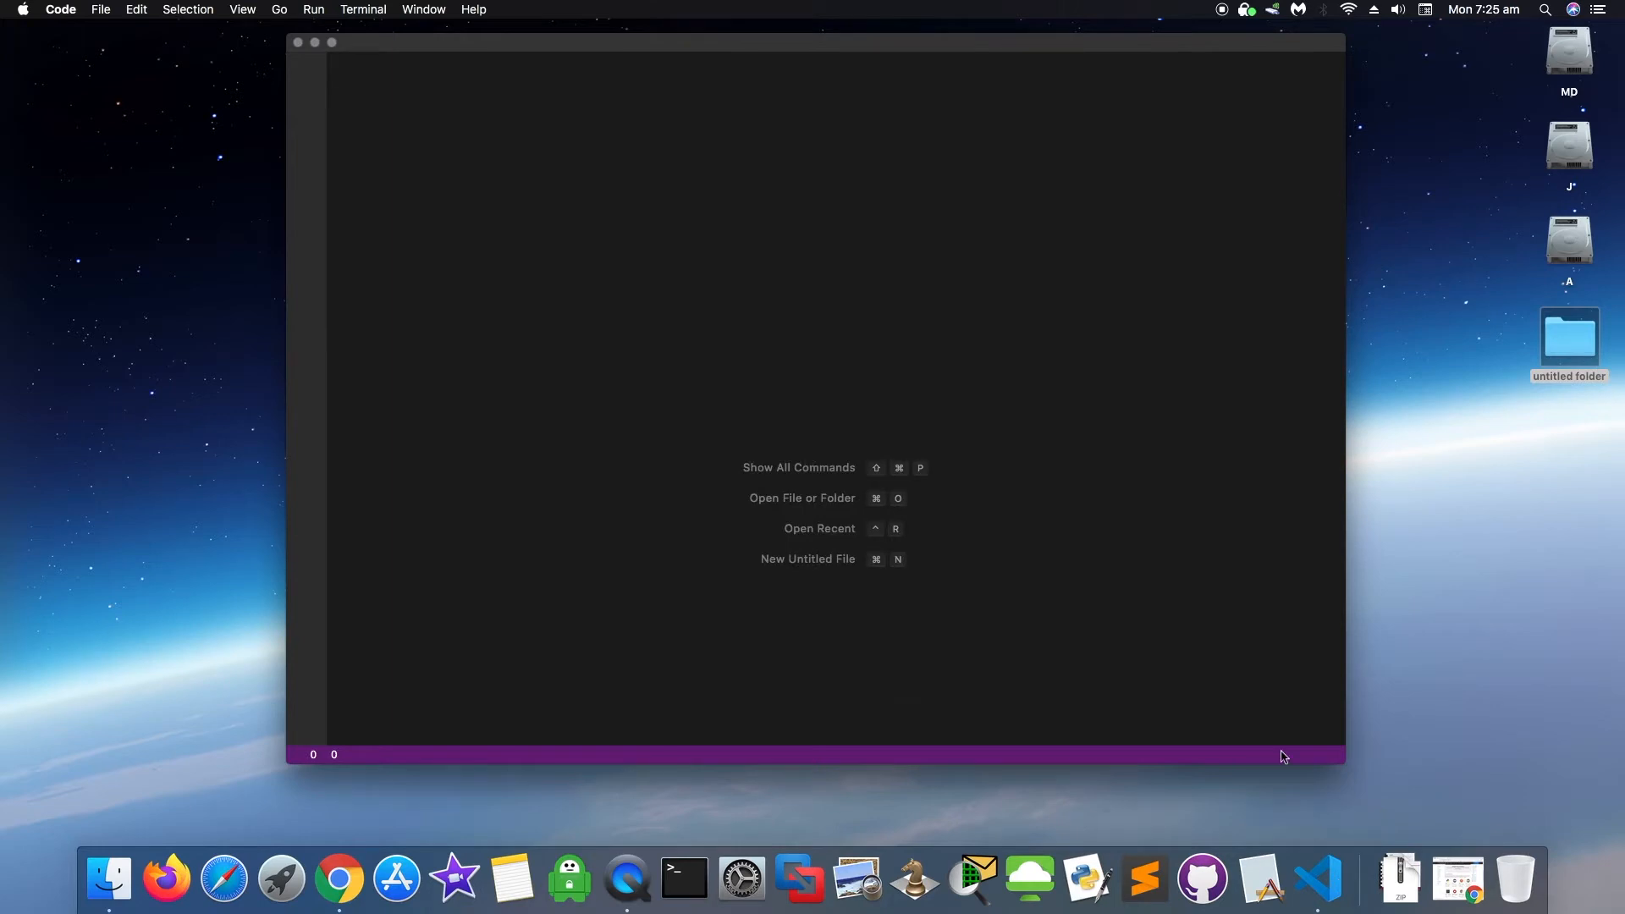
- Keep Visual Studio Code in the Dock between Sublime Text and GitHub, then show Explorer
{"action": "right_click", "coordinate": [1323, 887]}
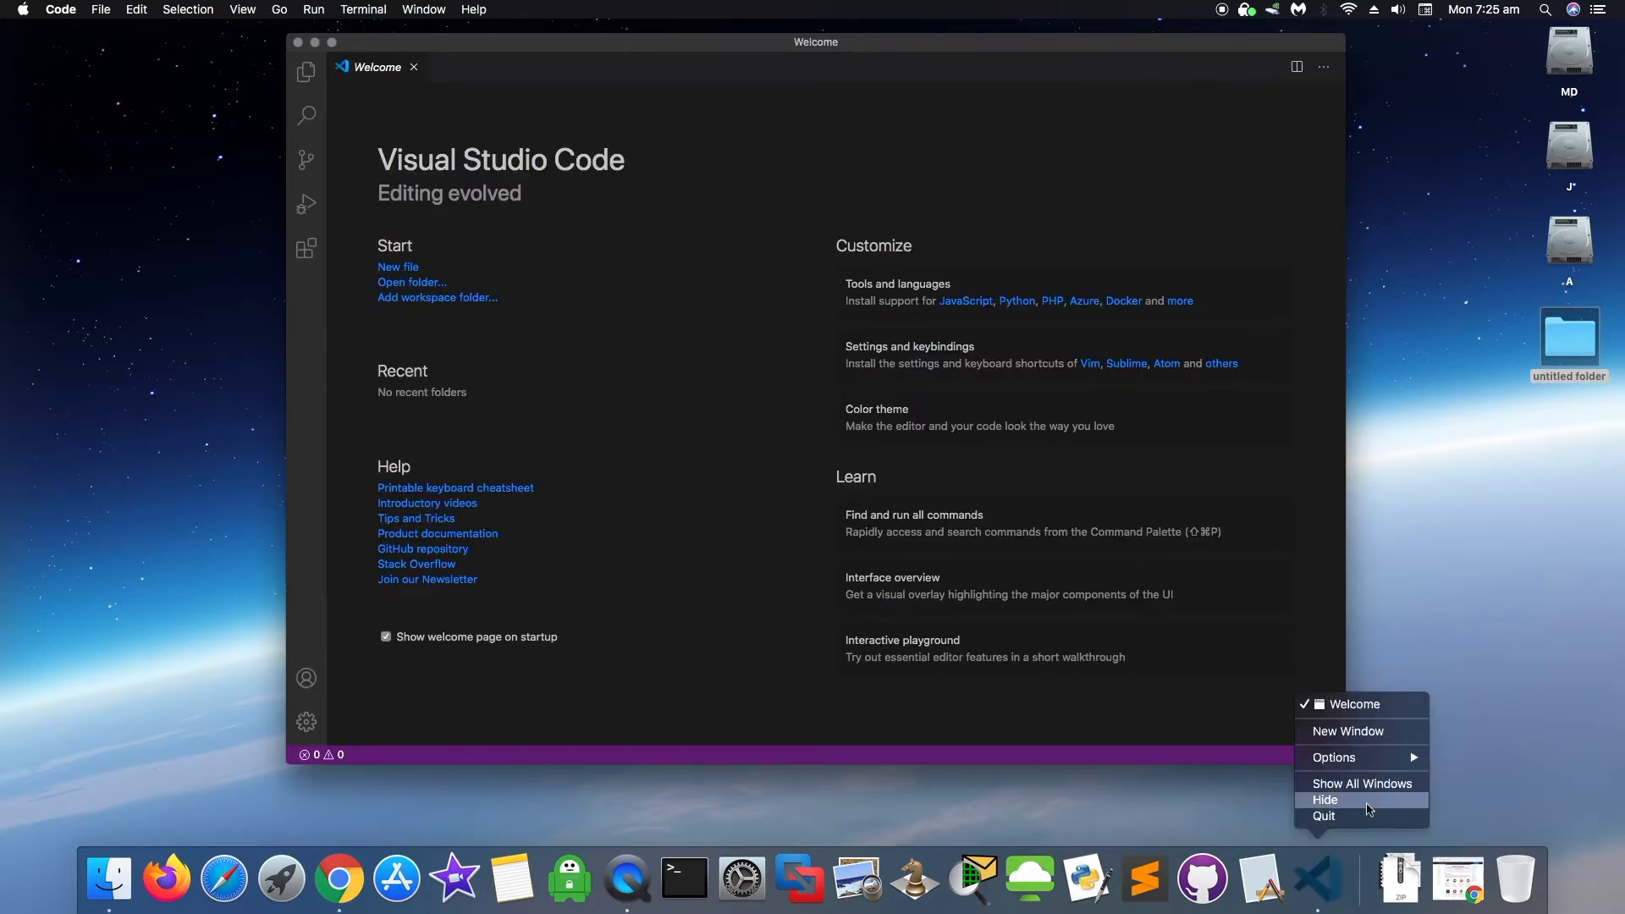
{"action": "mouse_move", "coordinate": [1369, 767]}
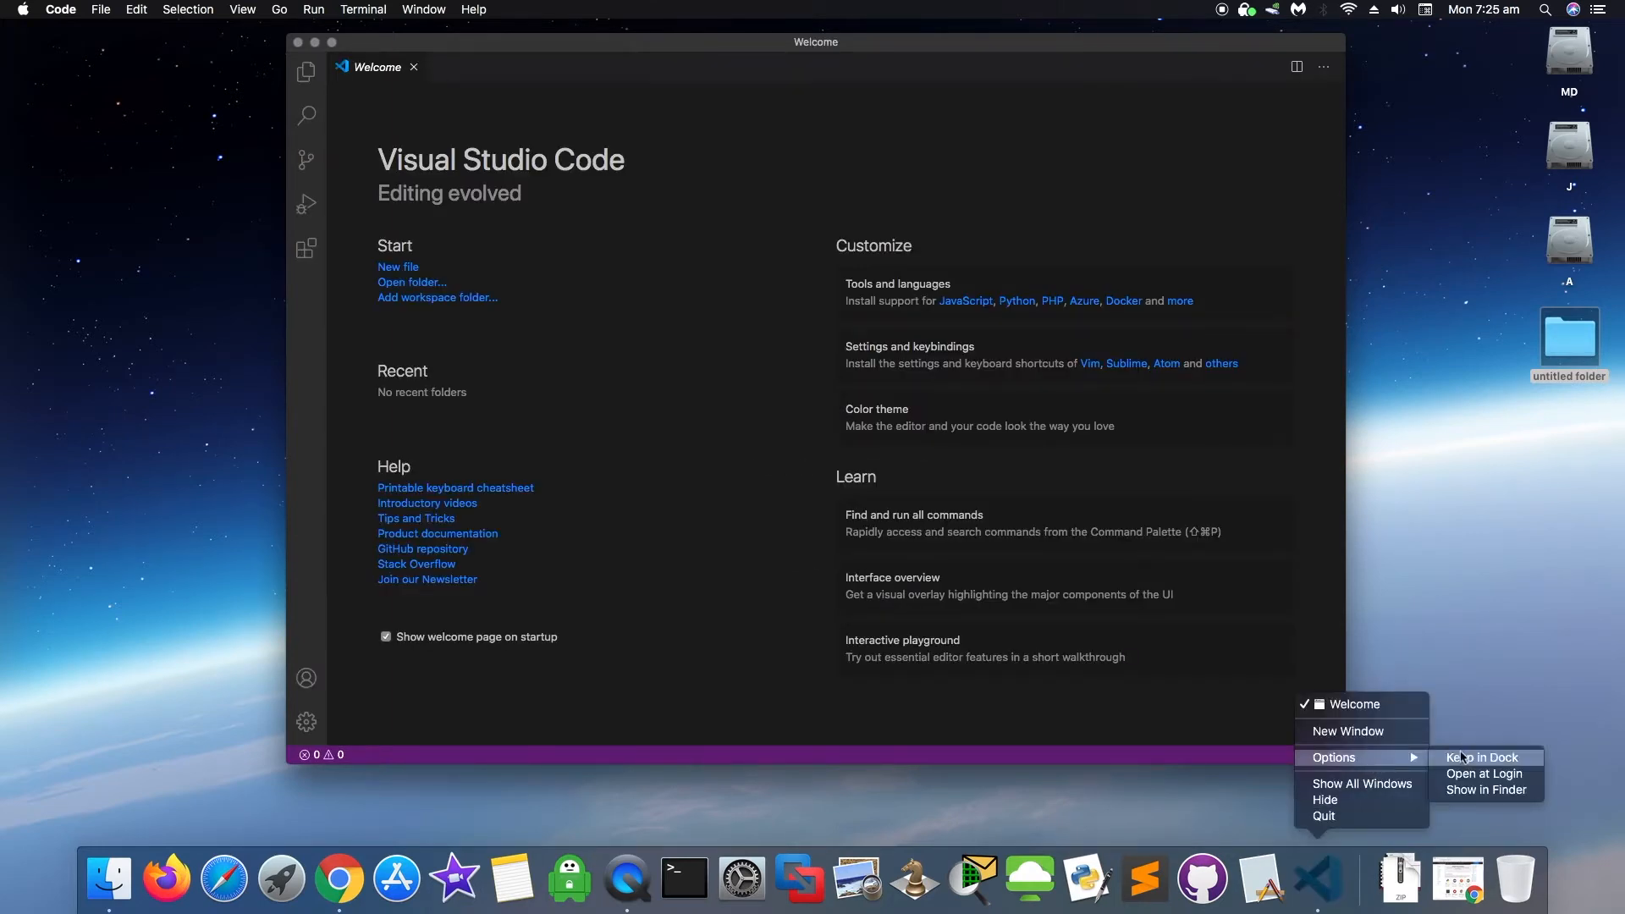
{"action": "left_click", "coordinate": [1506, 760]}
{"action": "left_click_drag", "start_coordinate": [1319, 880], "coordinate": [1203, 881]}
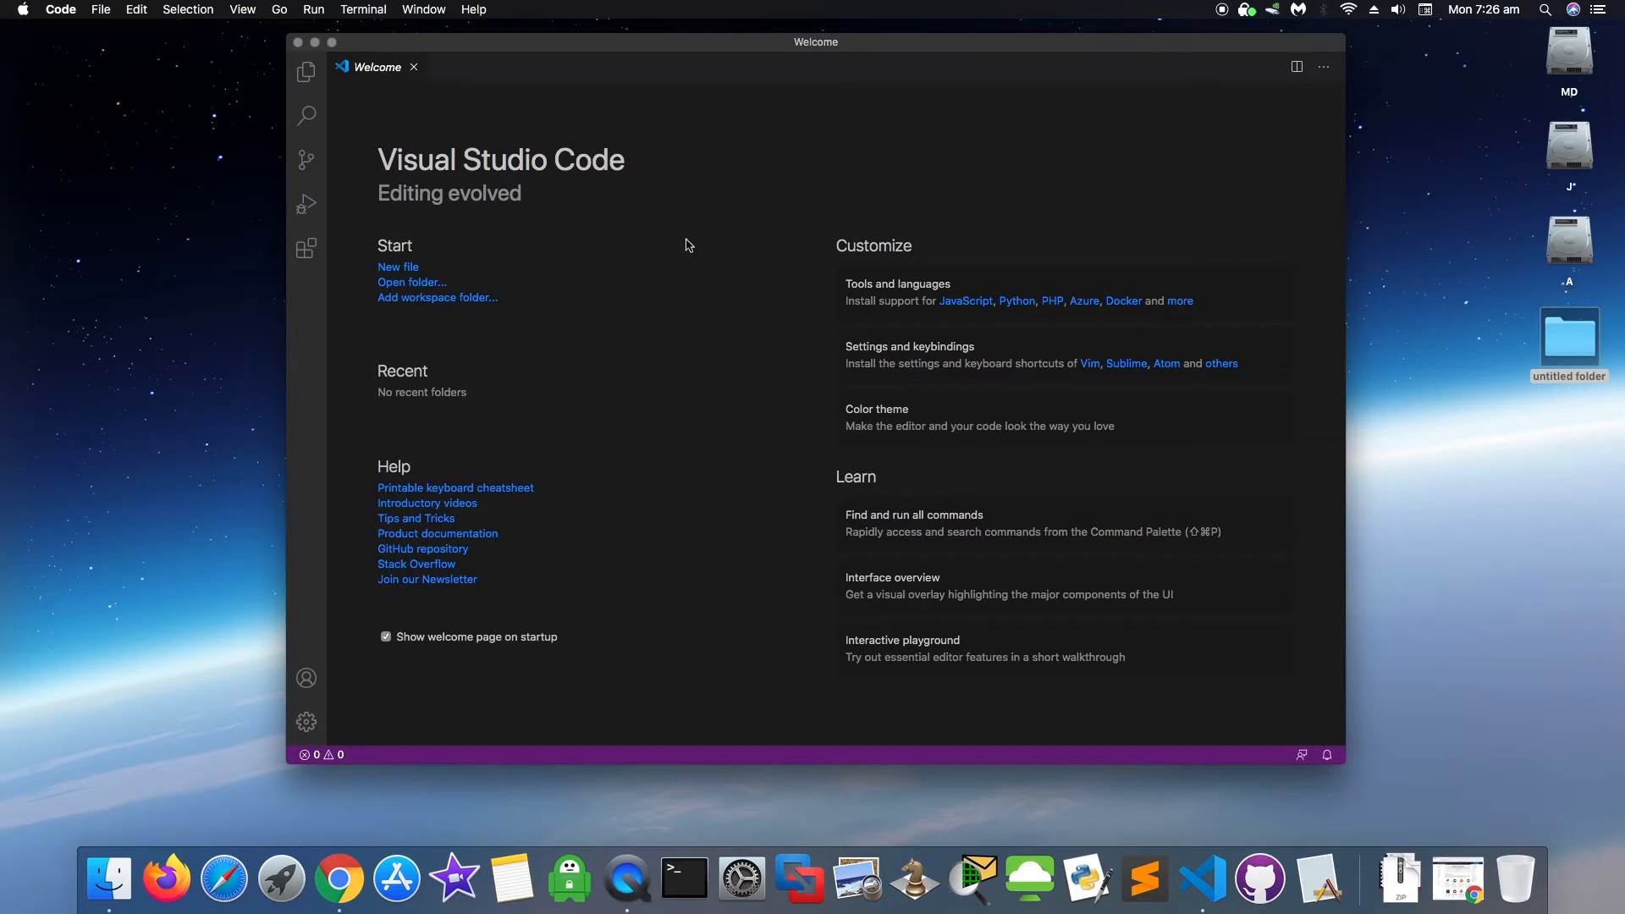
{"action": "left_click", "coordinate": [308, 75]}
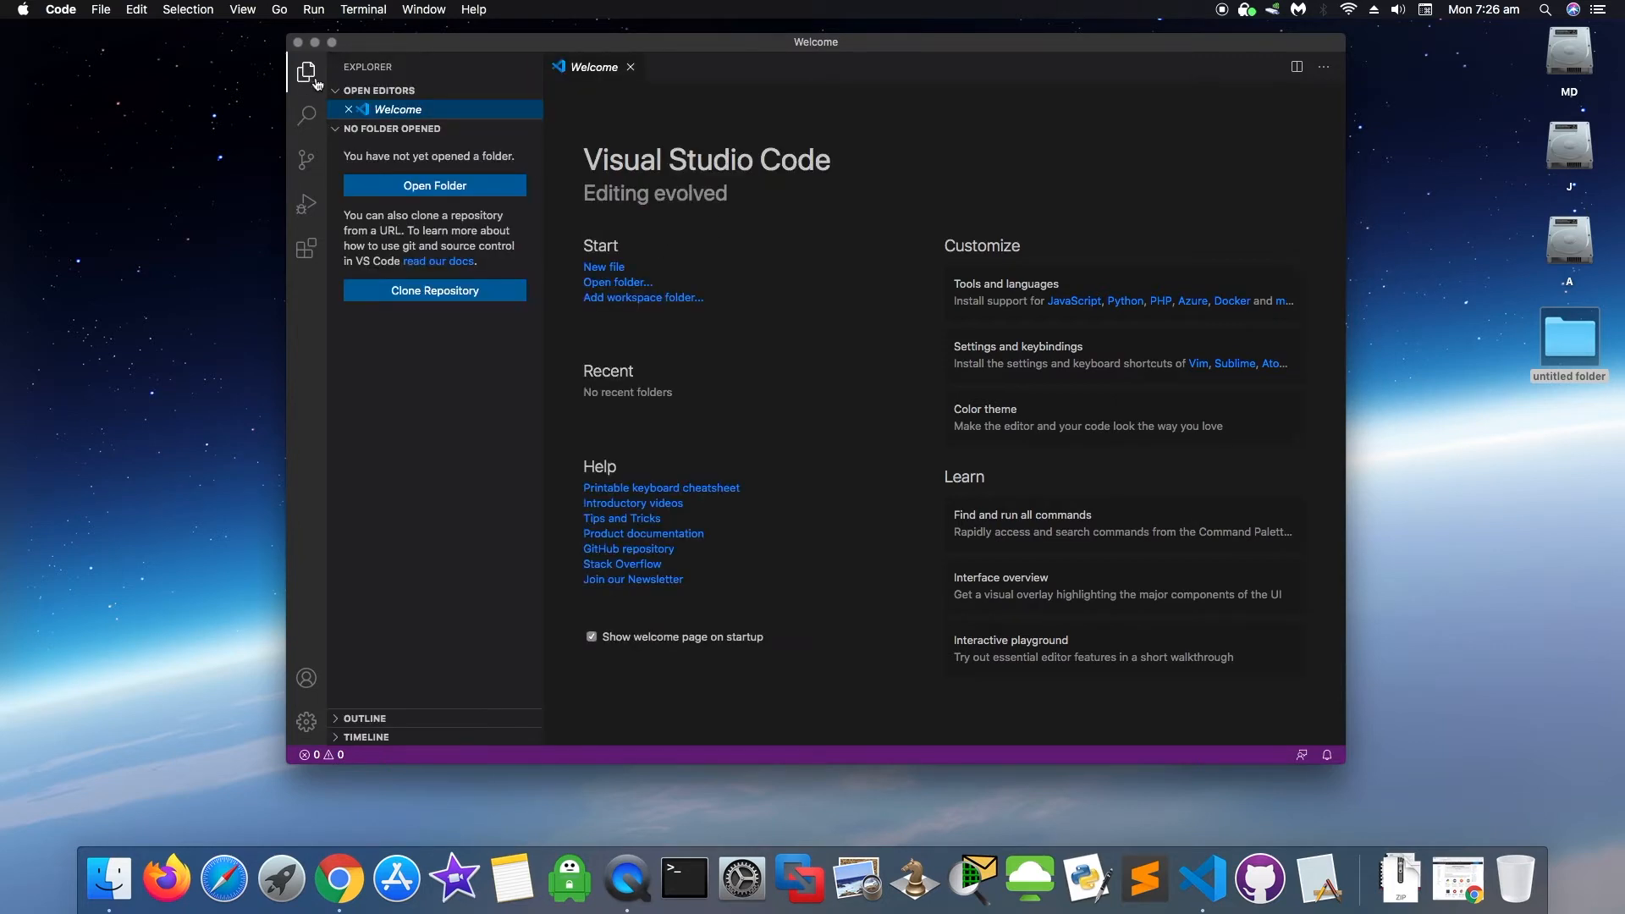
- Open Tips and Tricks from the Welcome page and scroll to Keyboard reference sheets
{"action": "left_click", "coordinate": [645, 521]}
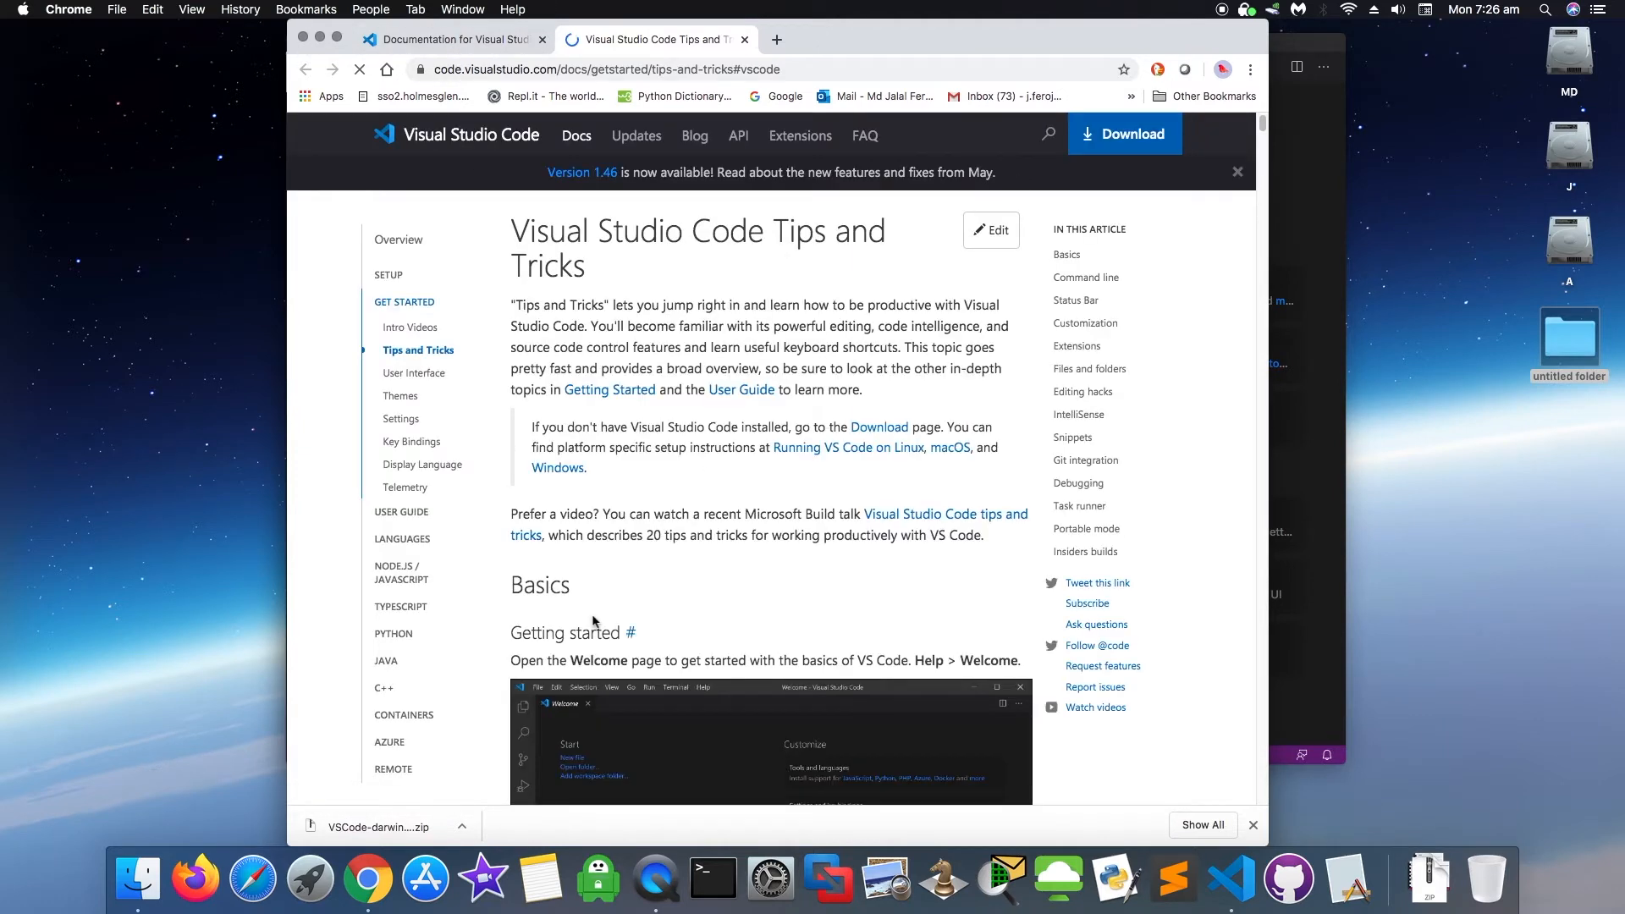
{"action": "scroll", "coordinate": [593, 620], "scroll_direction": "down", "scroll_amount": 10}
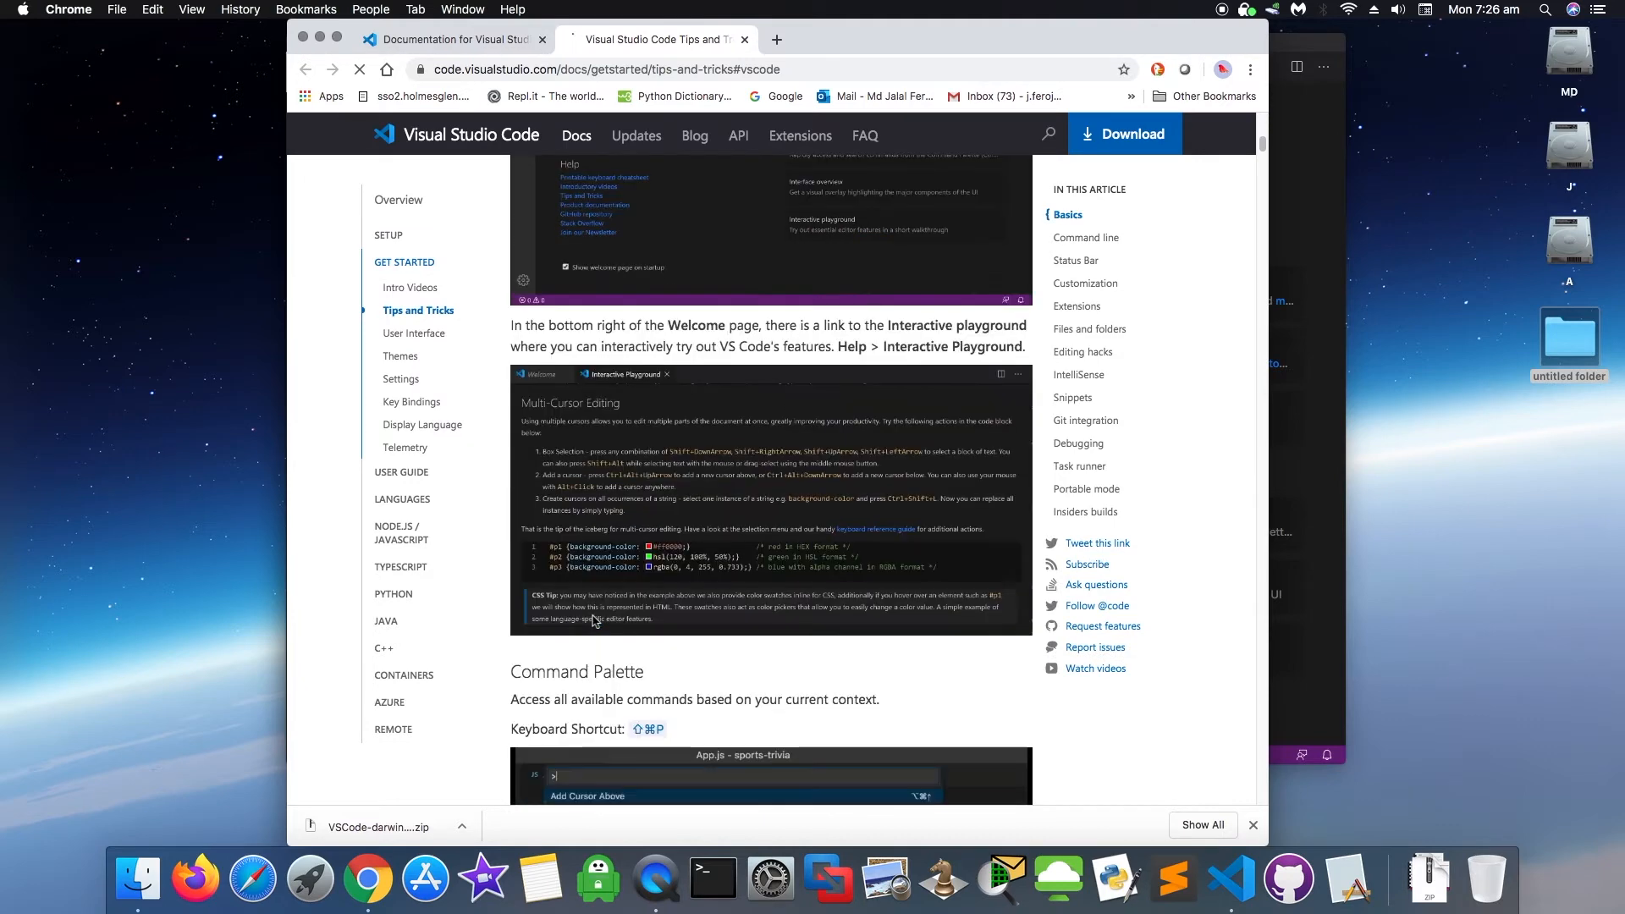
{"action": "scroll", "coordinate": [595, 621], "scroll_direction": "down", "scroll_amount": 5}
{"action": "scroll", "coordinate": [592, 620], "scroll_direction": "down", "scroll_amount": 2}
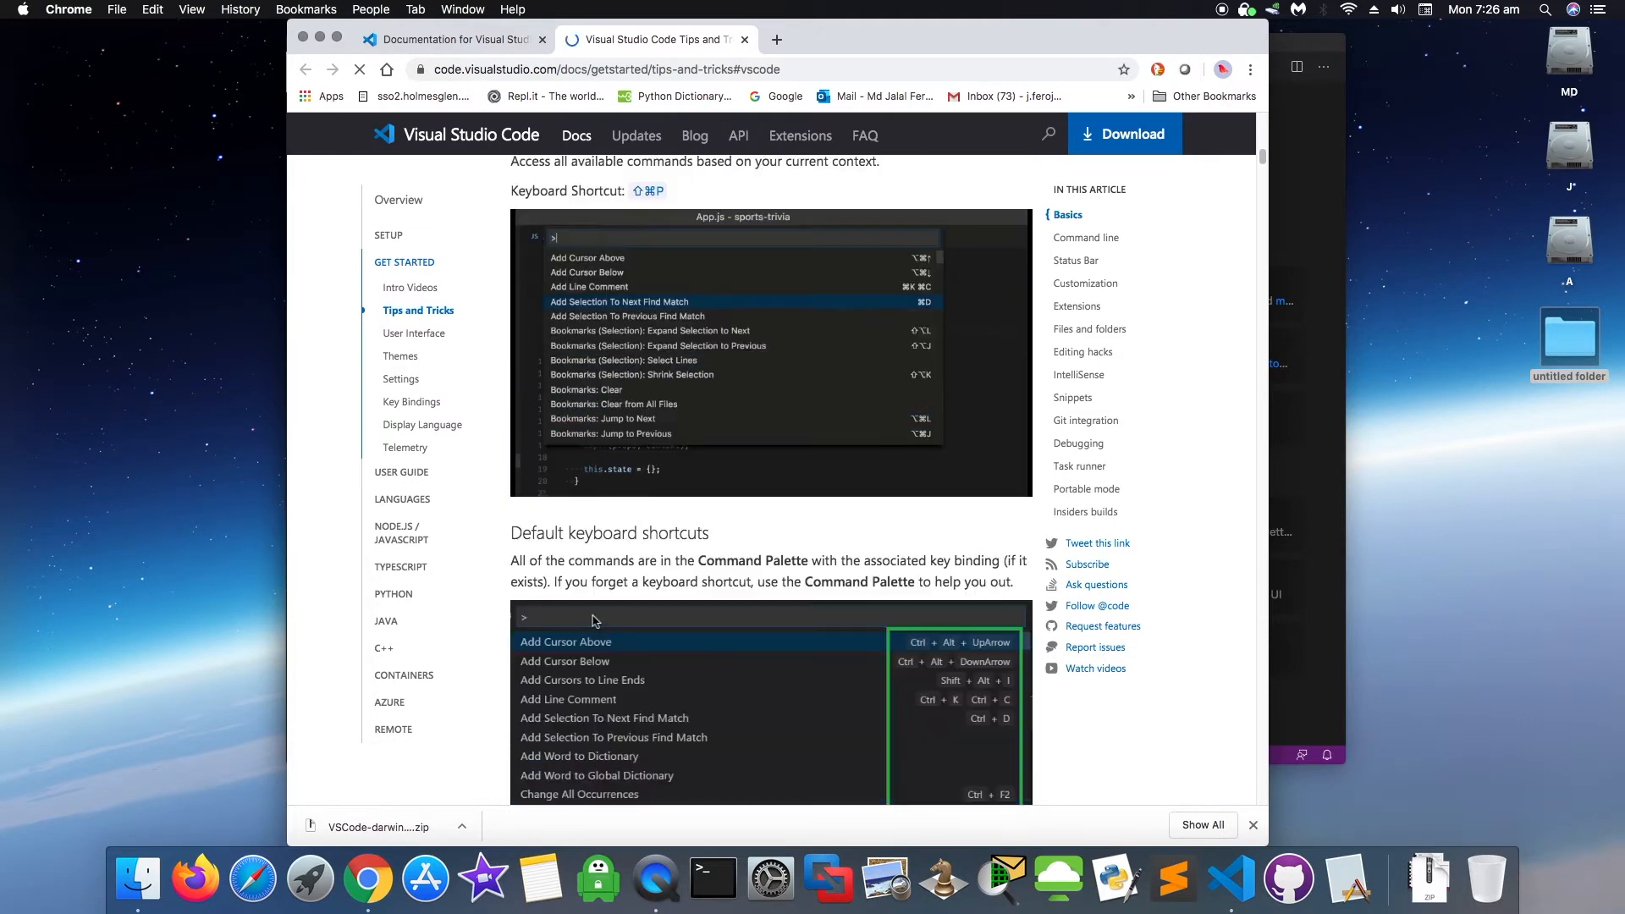
{"action": "scroll", "coordinate": [595, 621], "scroll_direction": "down", "scroll_amount": 3}
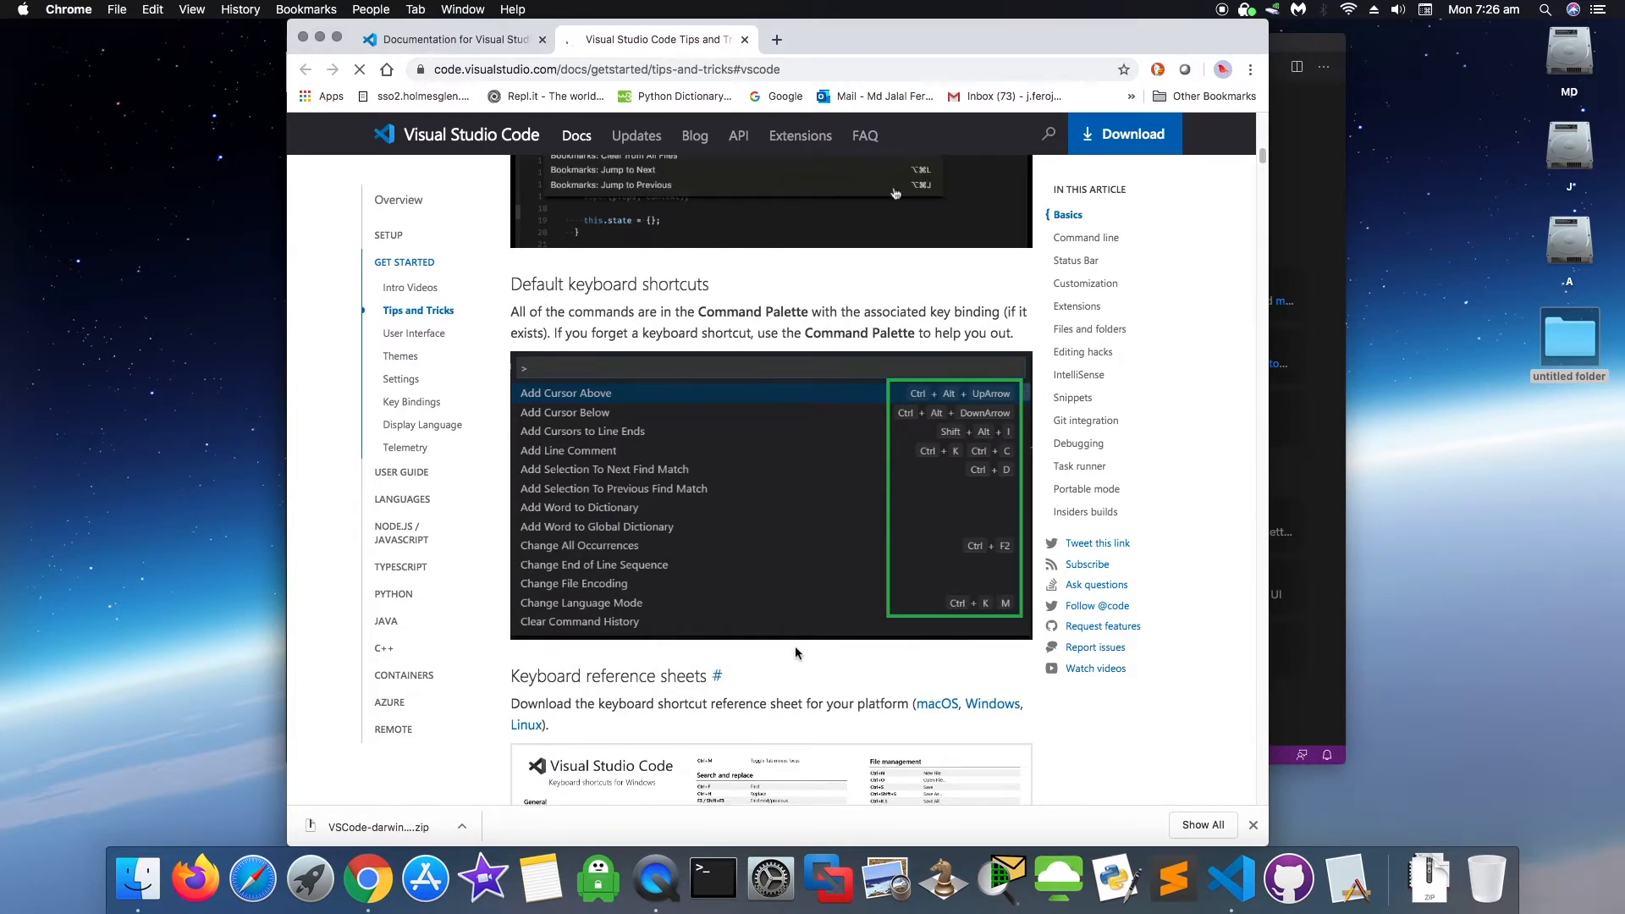
{"action": "scroll", "coordinate": [798, 650], "scroll_direction": "down", "scroll_amount": 3}
{"action": "scroll", "coordinate": [796, 644], "scroll_direction": "down", "scroll_amount": 2}
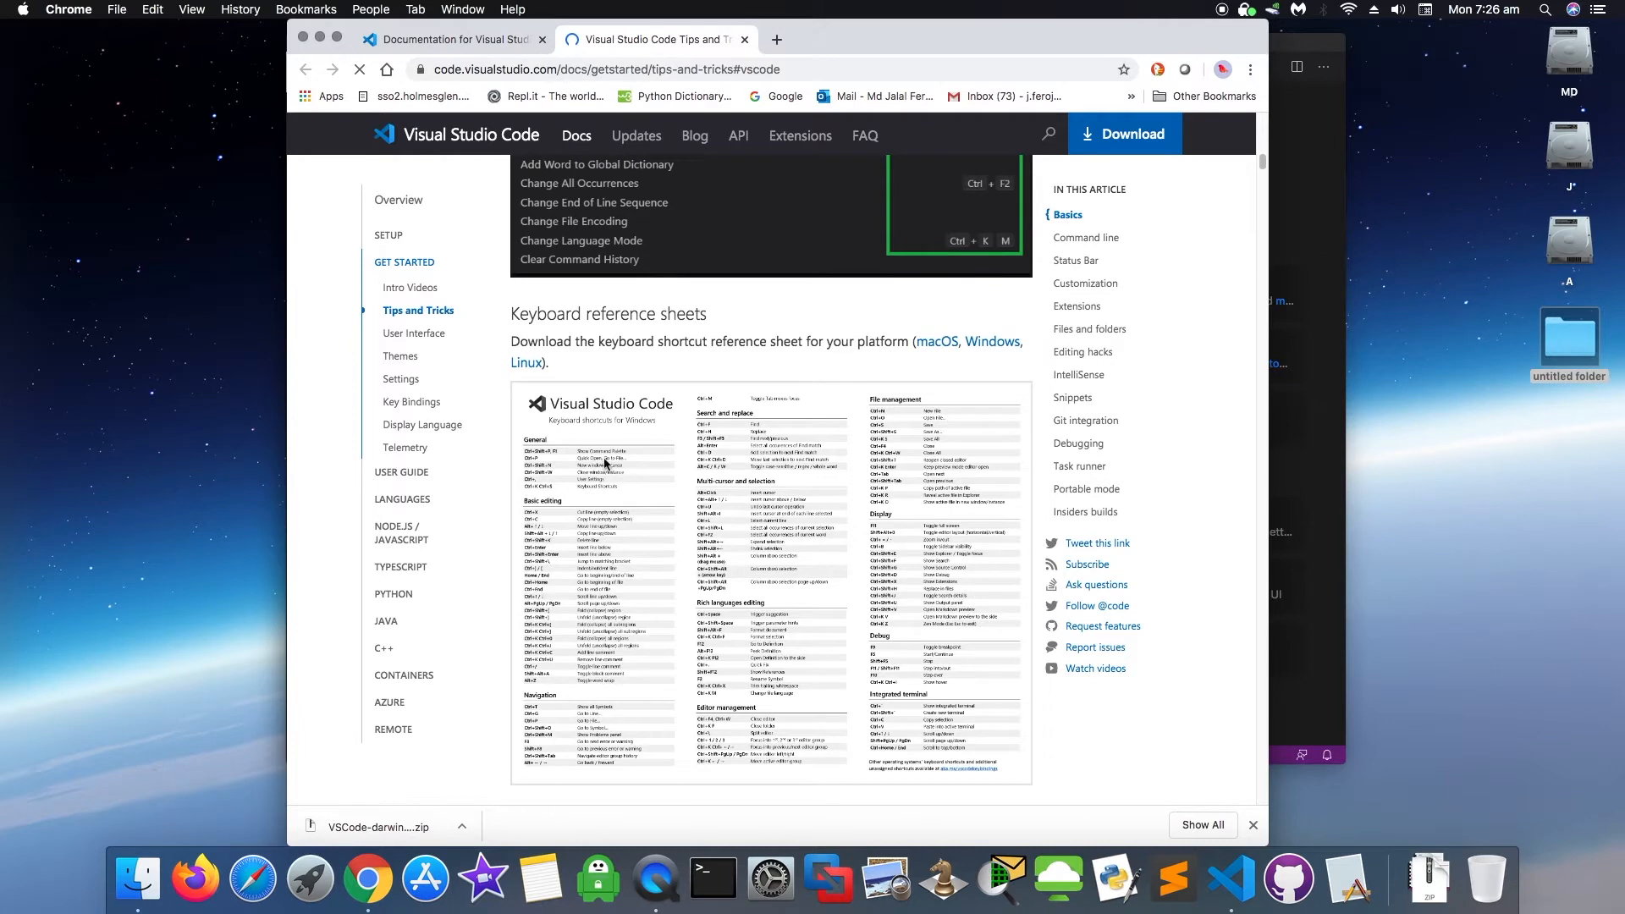
- Open the macOS keyboard shortcuts PDF and start saving it as keyboard-shortcuts-macos
{"action": "left_click", "coordinate": [938, 342]}
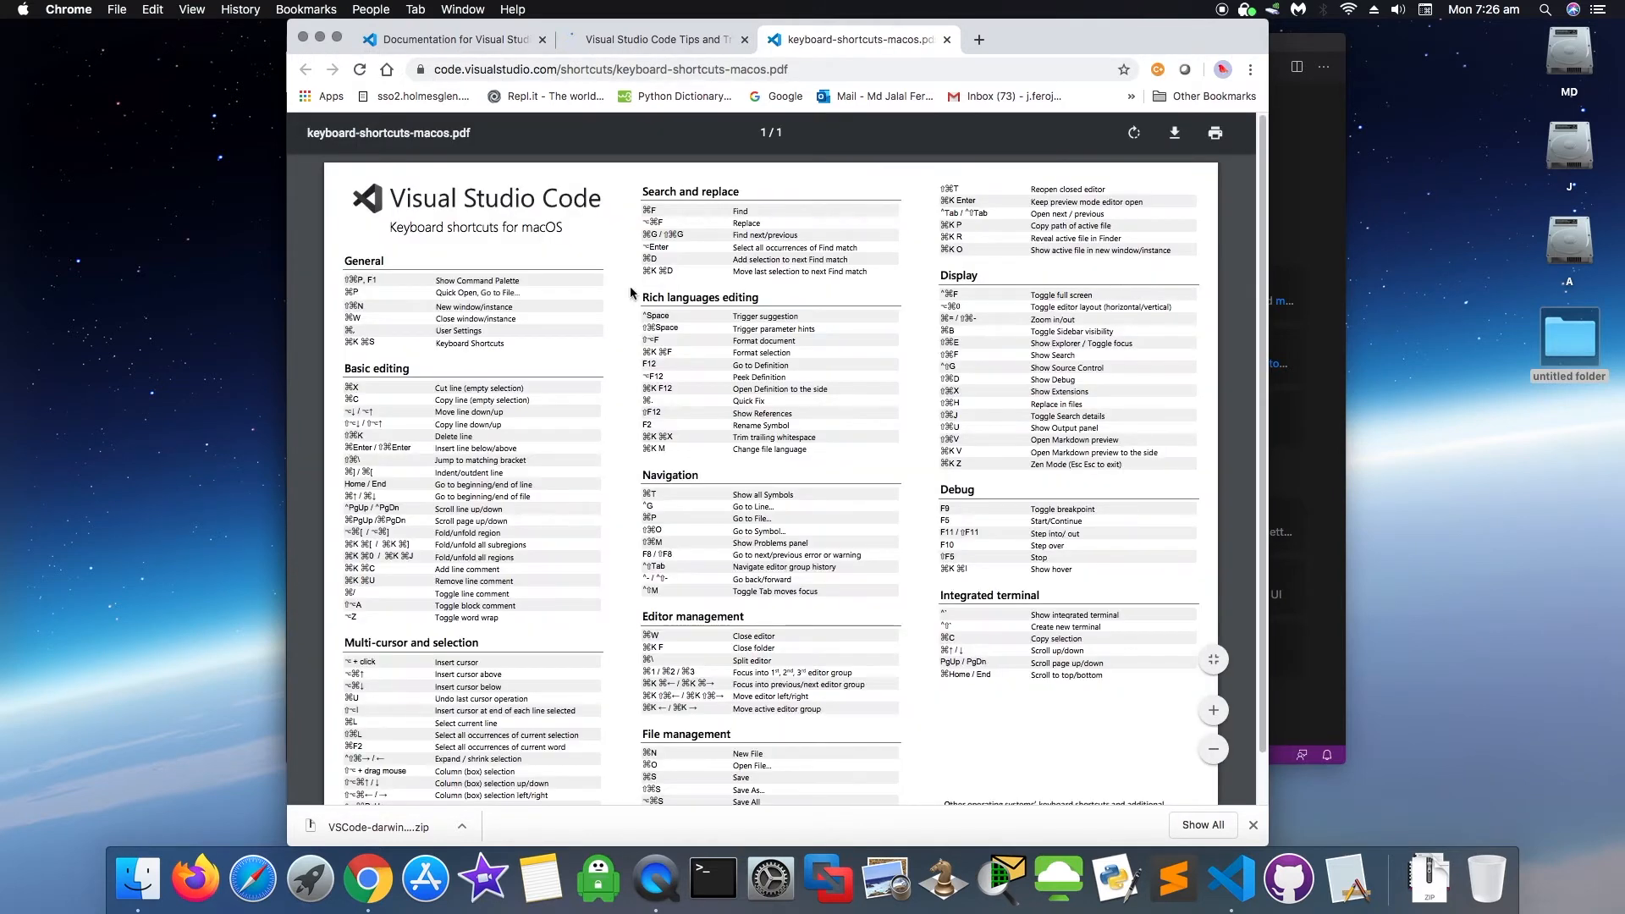
{"action": "left_click", "coordinate": [1177, 140]}
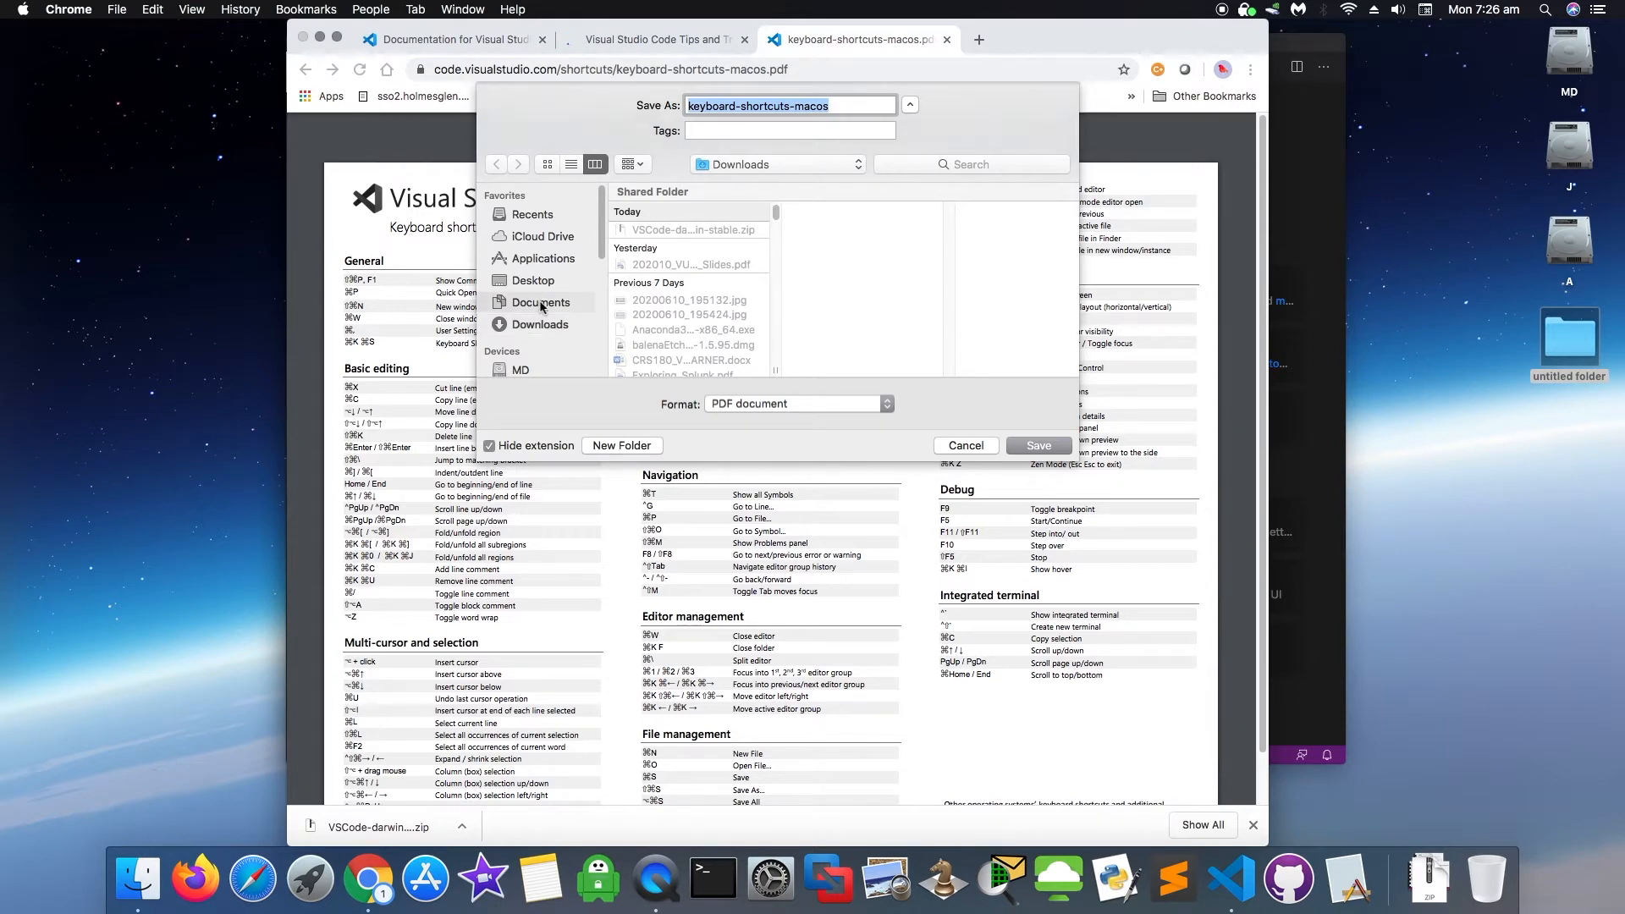
- Save the keyboard-shortcuts-macos PDF into a newly created 'Visual Studio Code' folder under Documents
{"action": "left_click", "coordinate": [541, 305]}
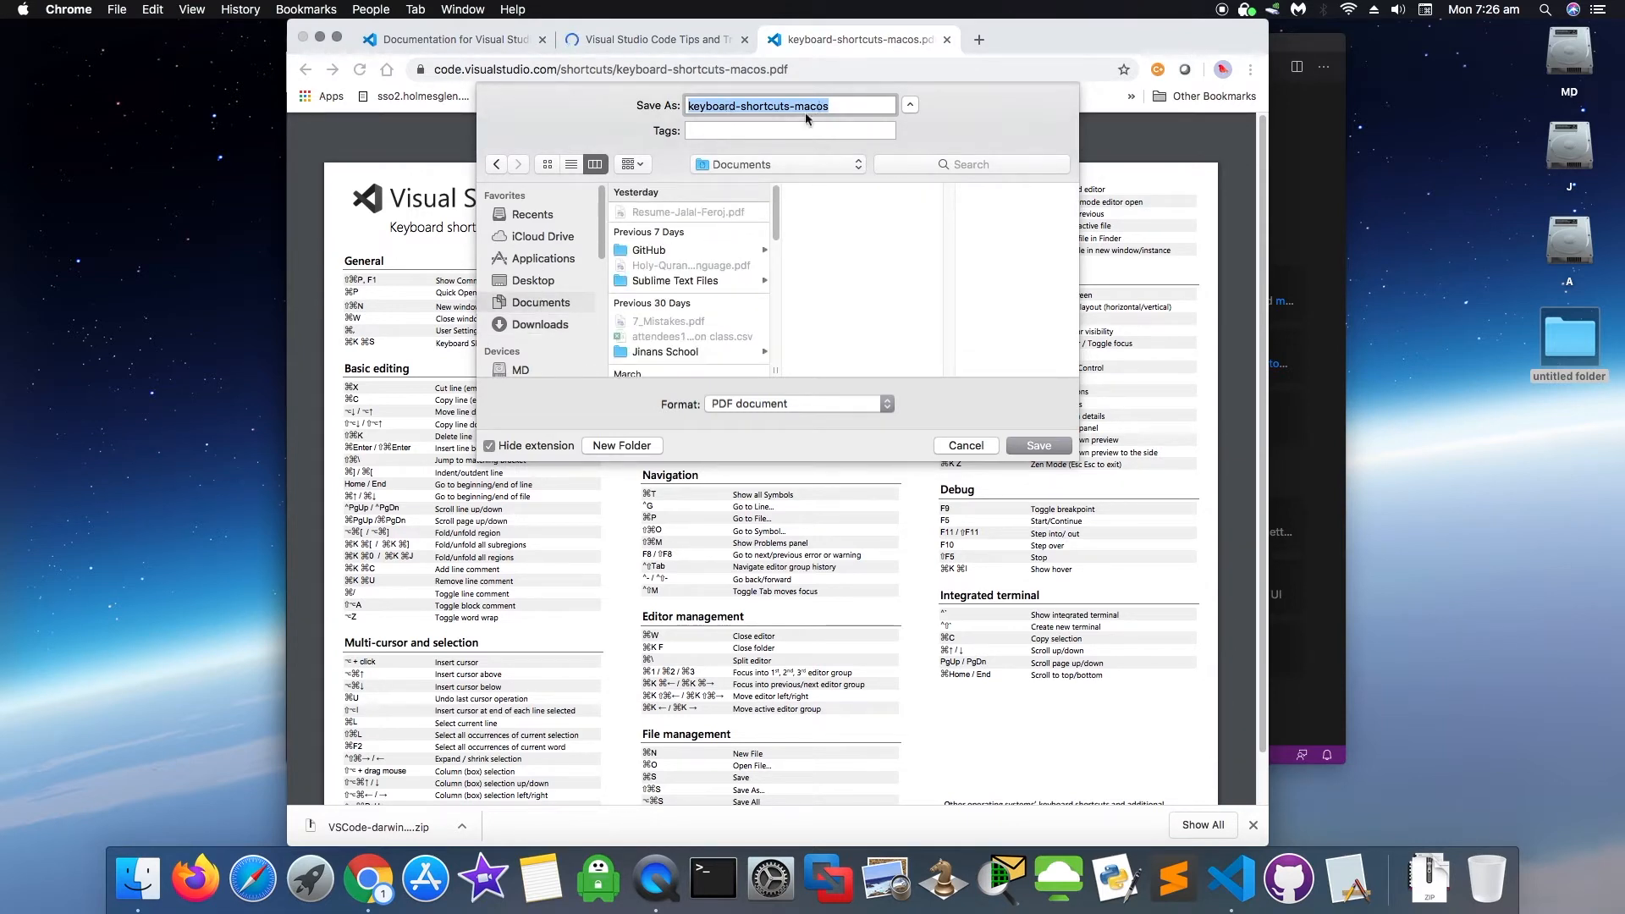
{"action": "left_click", "coordinate": [641, 447]}
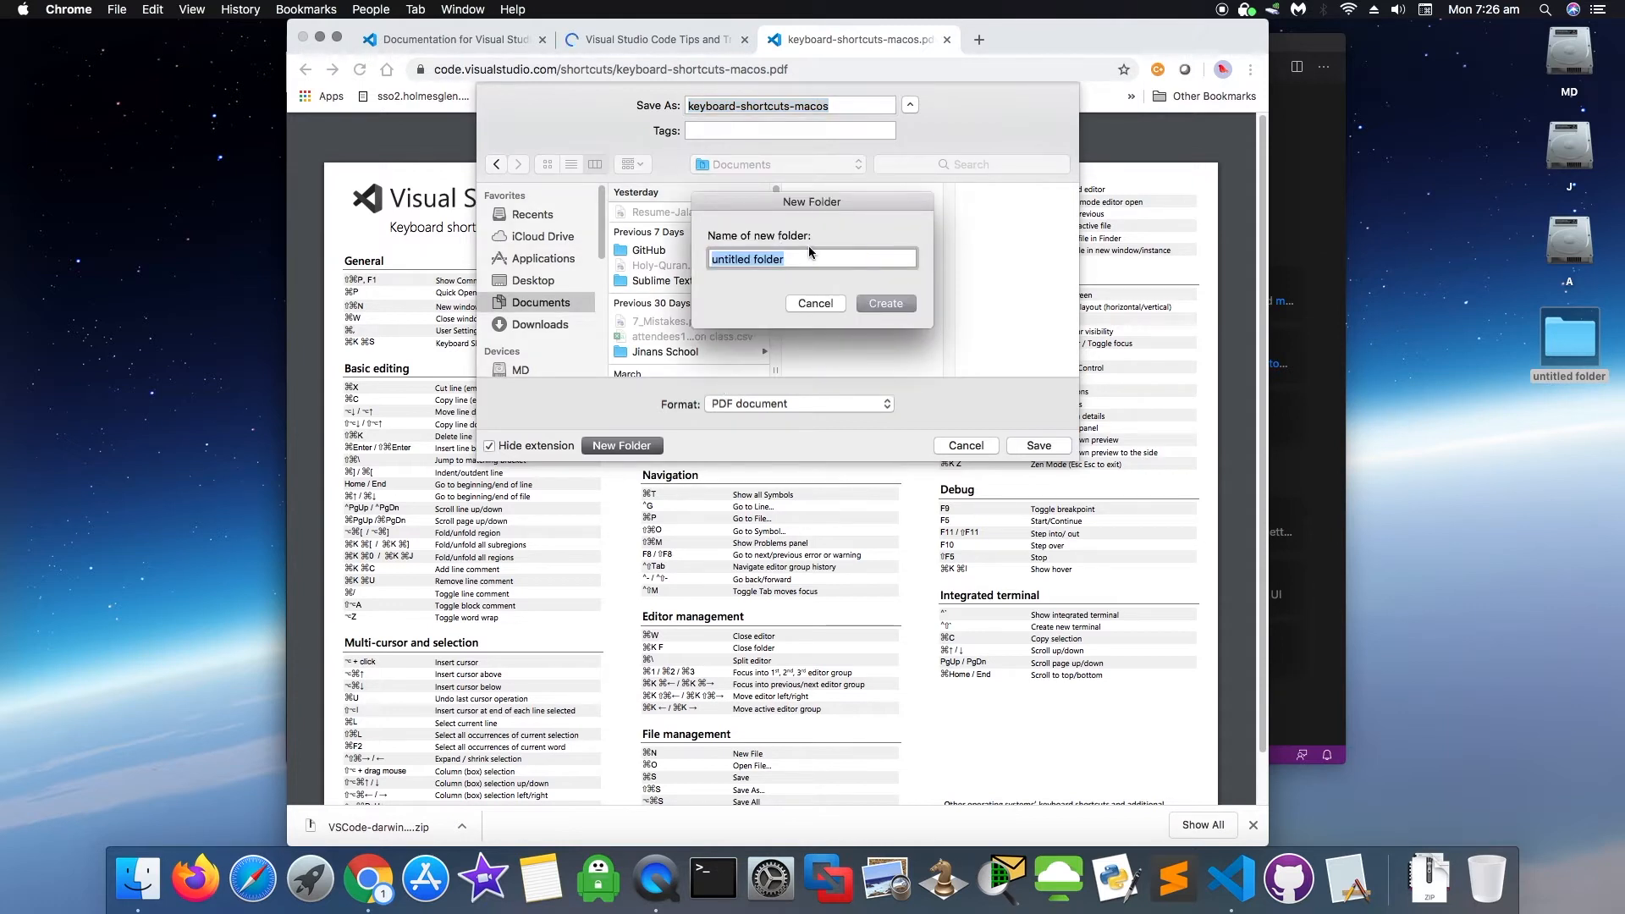
{"action": "type", "text": "Visual"}
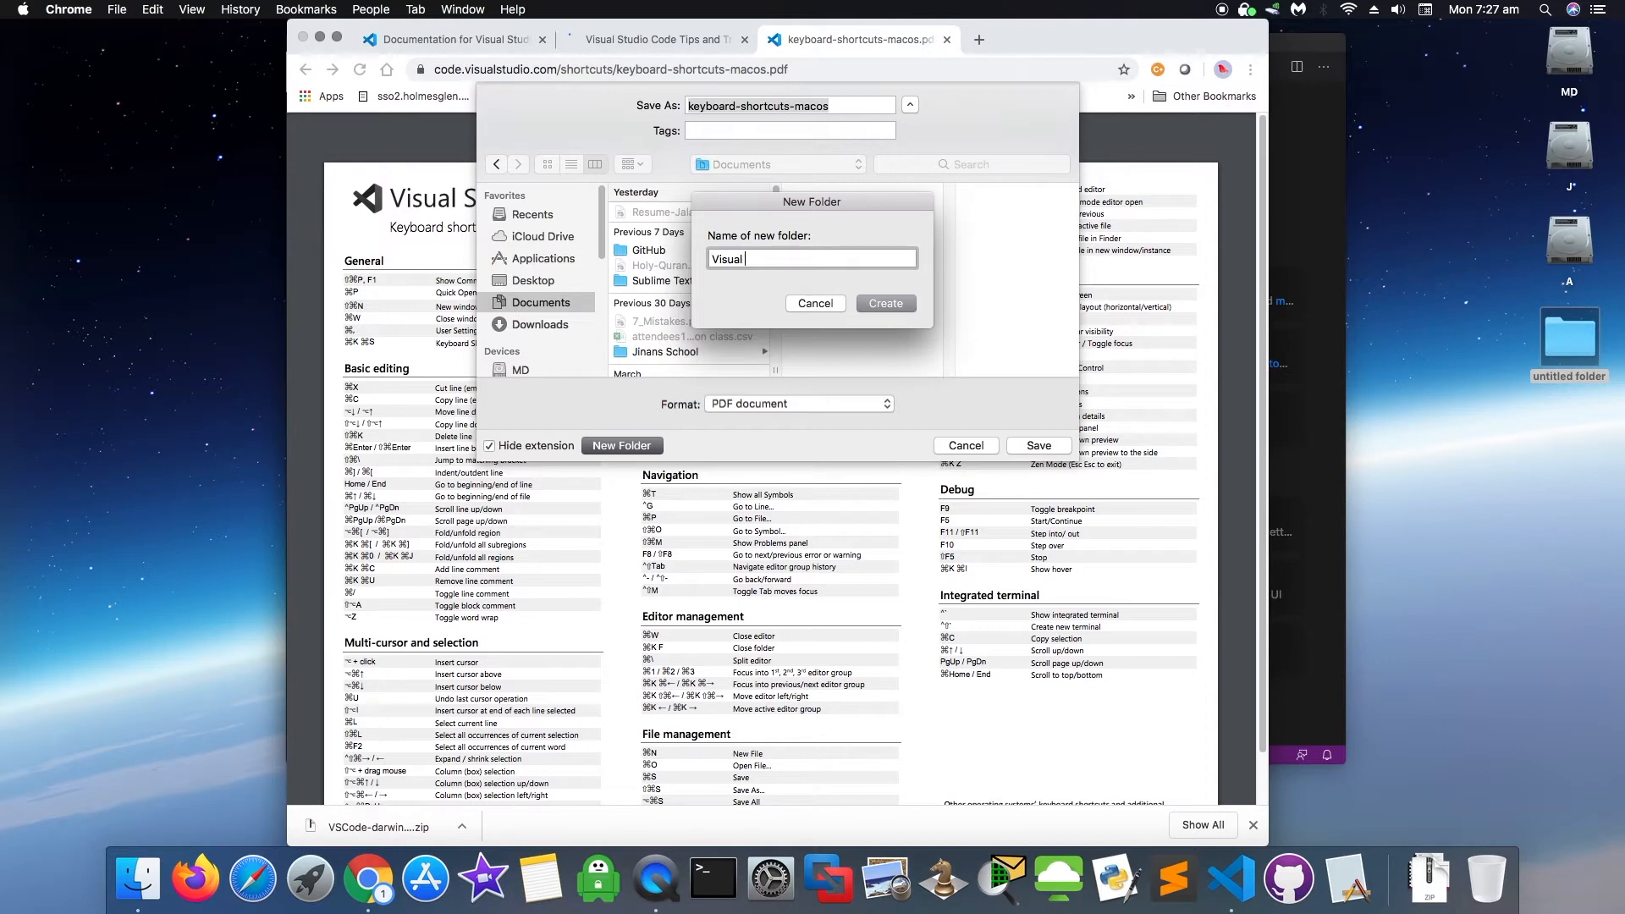
{"action": "type", "text": " Studio Code"}
{"action": "left_click", "coordinate": [901, 303]}
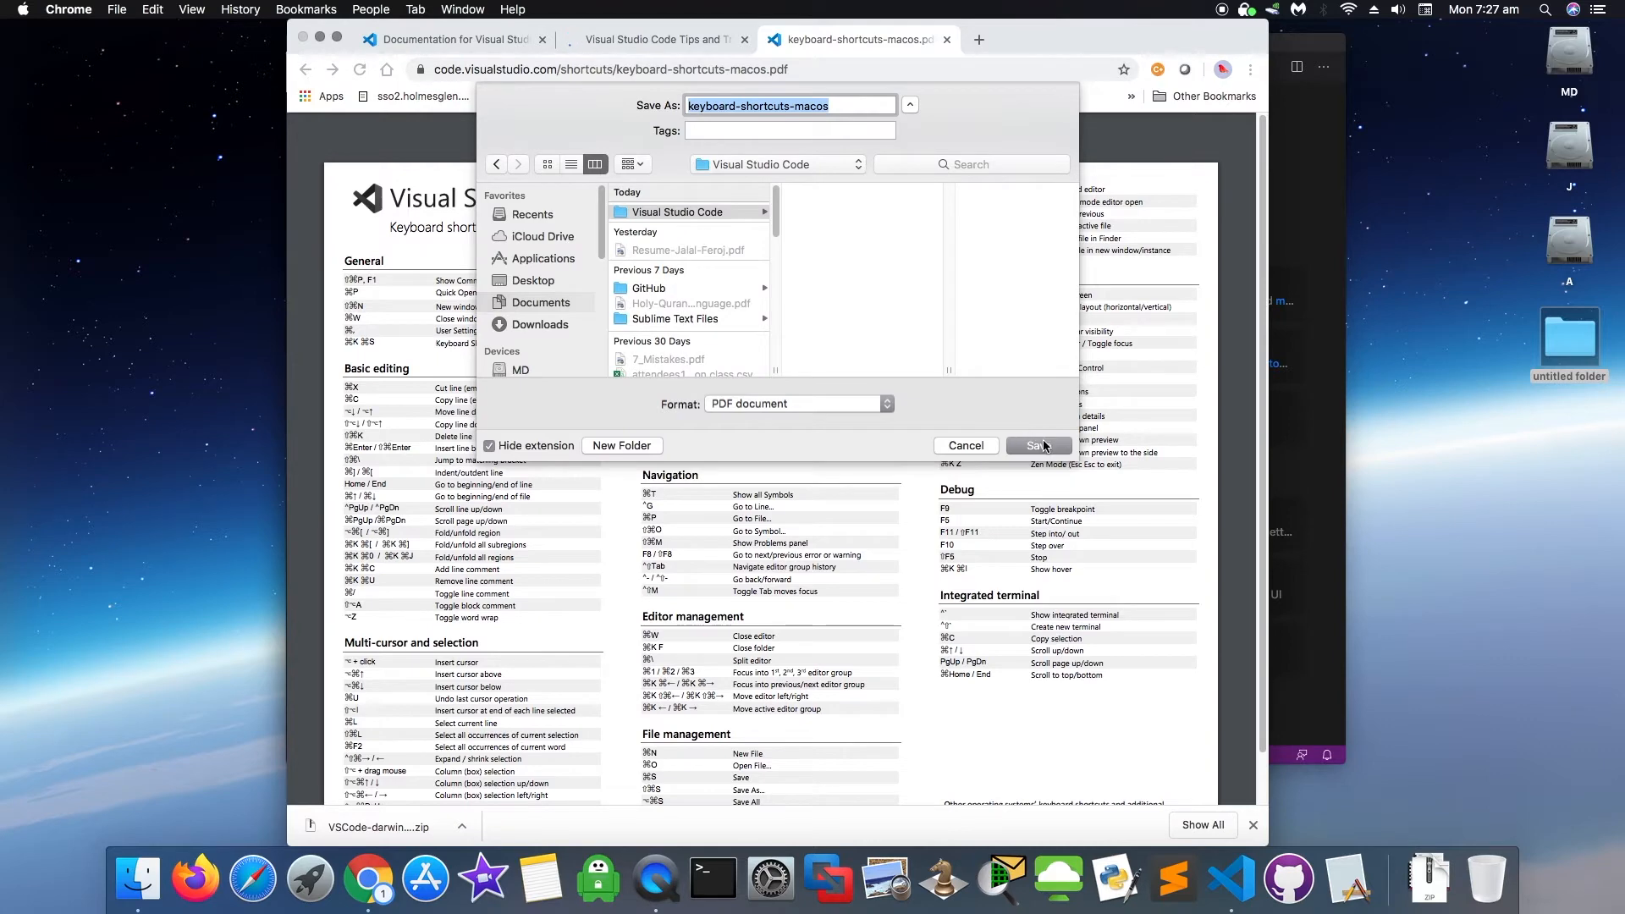
{"action": "left_click", "coordinate": [1039, 445]}
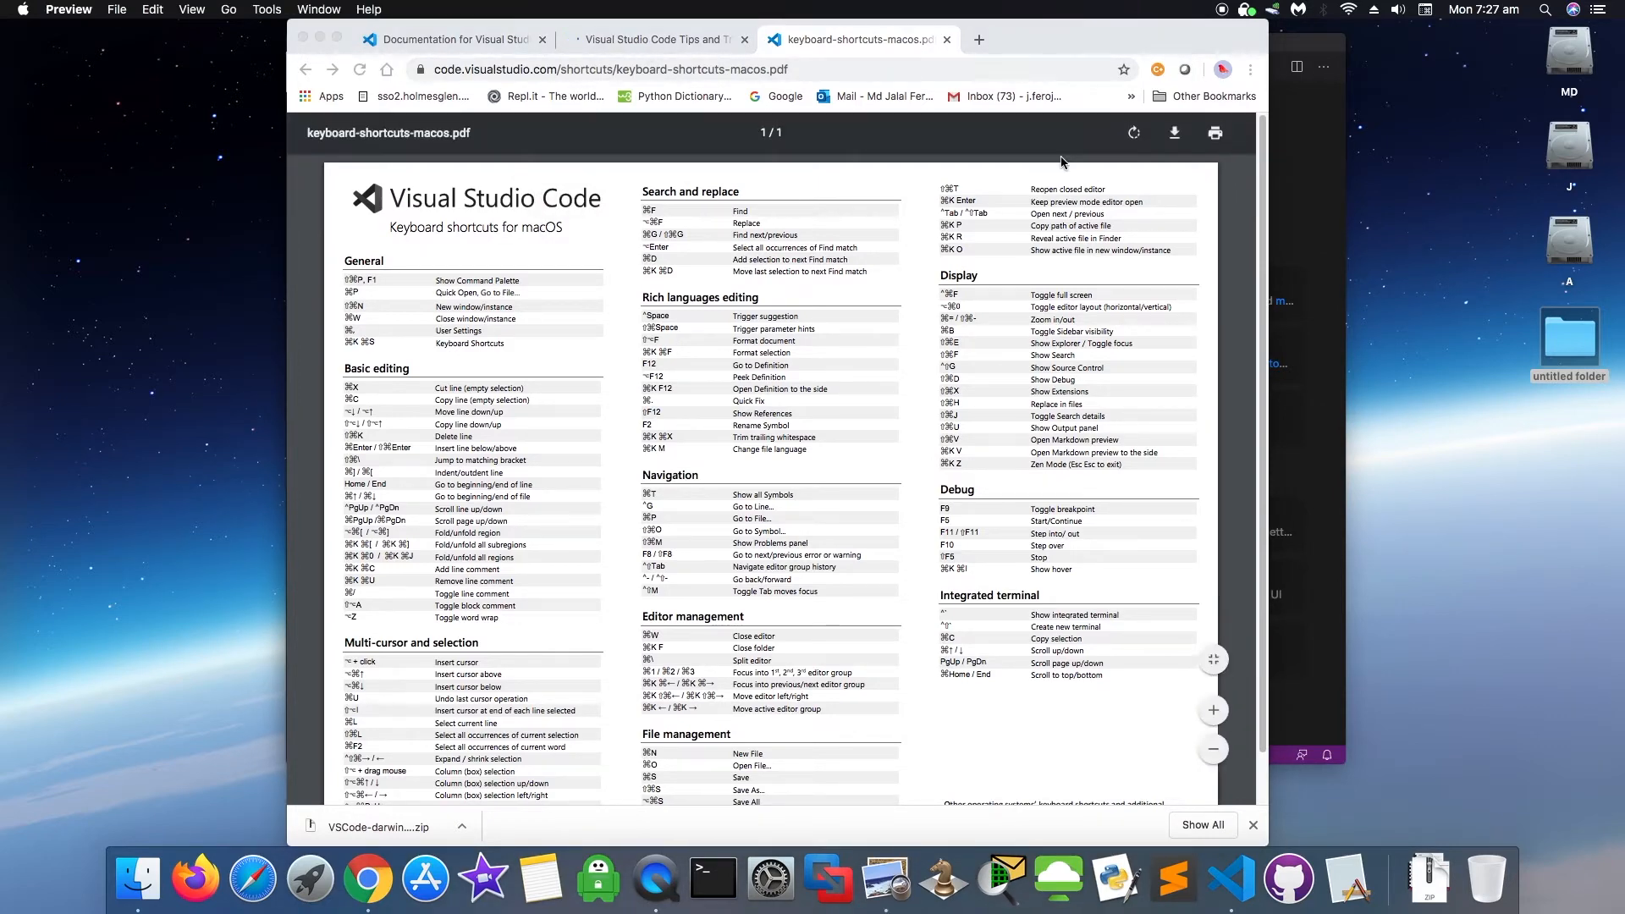
- Open the saved shortcuts PDF in Preview and bring Chrome back to the front
{"action": "left_click", "coordinate": [1216, 707]}
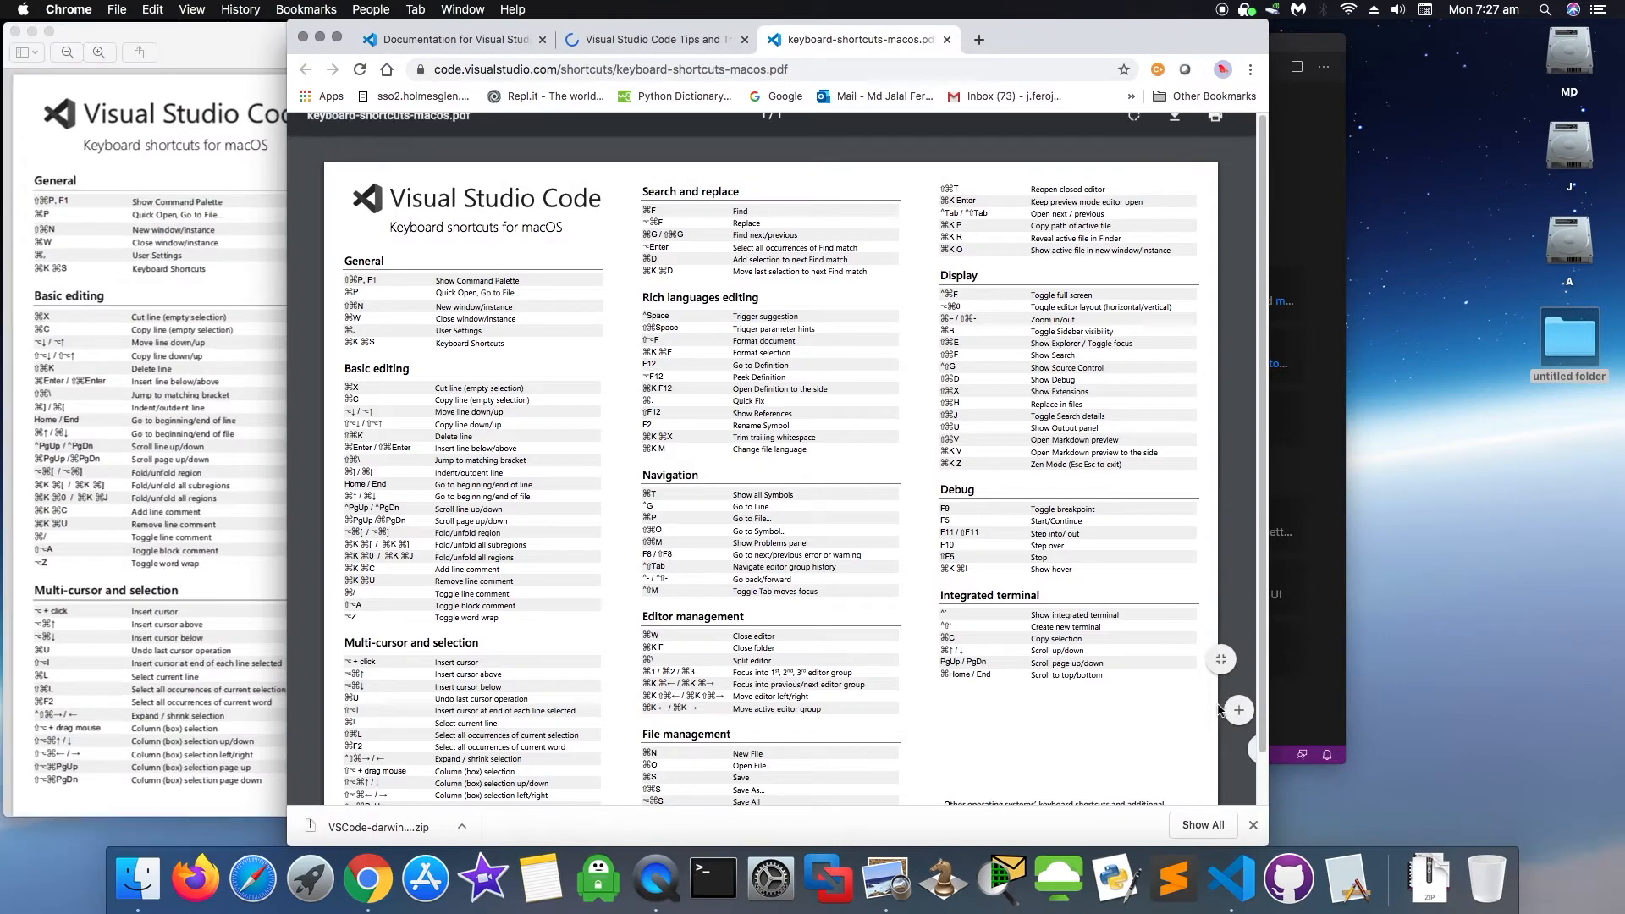
{"action": "left_click", "coordinate": [131, 360]}
{"action": "left_click", "coordinate": [1065, 35]}
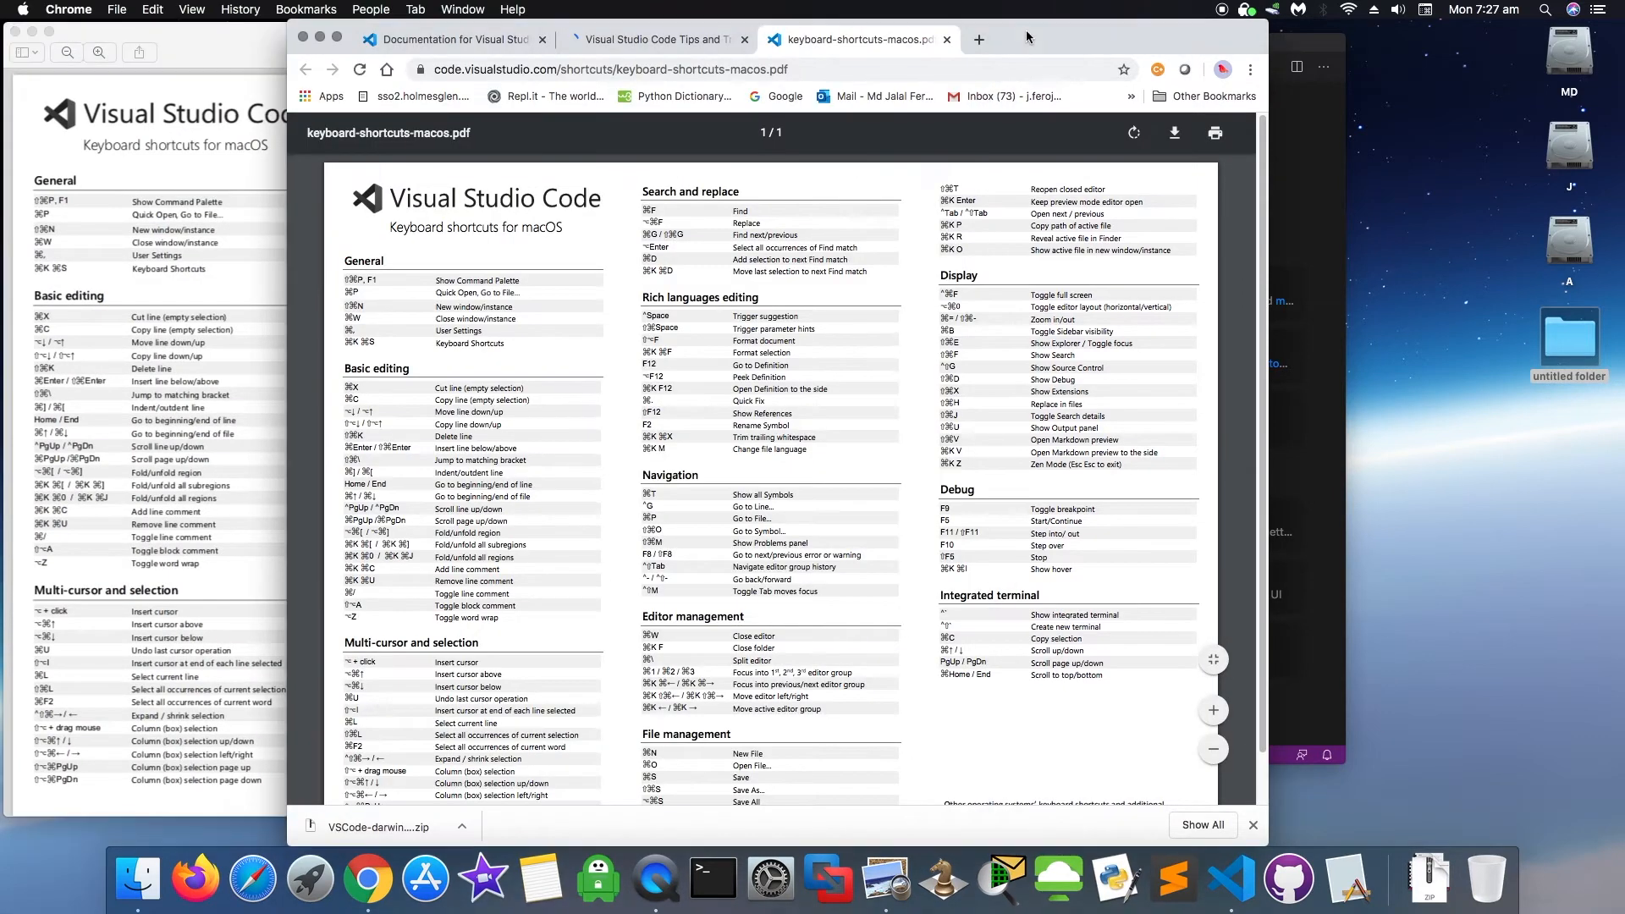
- Close the Tips and Tricks and PDF tabs, minimize Chrome, and center the Preview window
{"action": "left_click", "coordinate": [663, 43]}
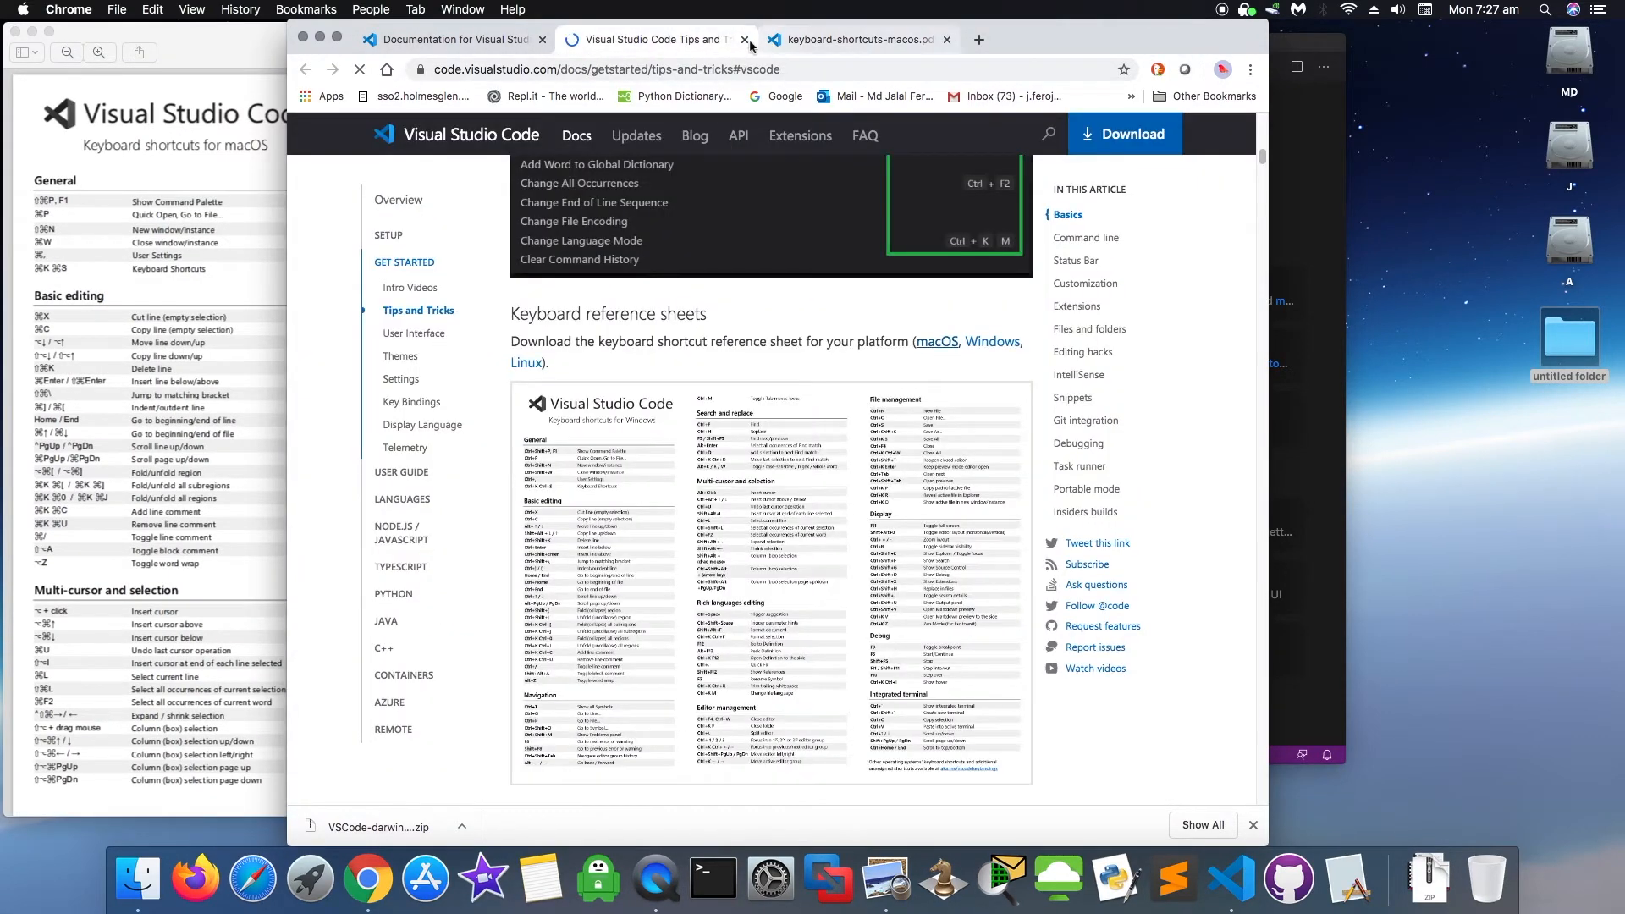
{"action": "left_click", "coordinate": [744, 39]}
{"action": "left_click", "coordinate": [745, 40]}
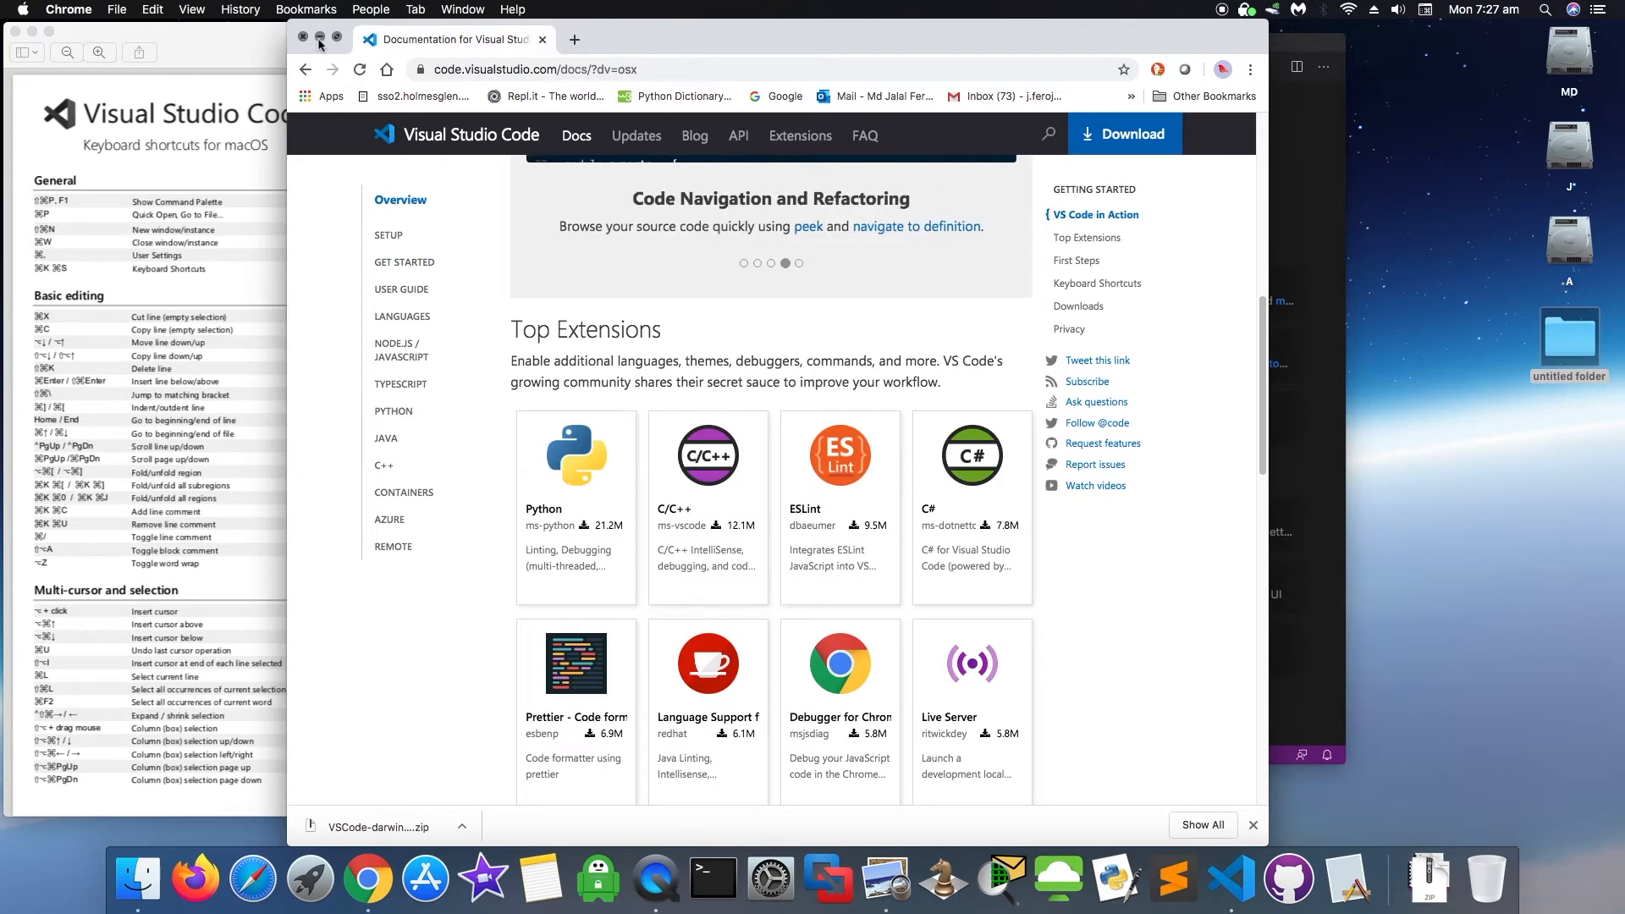
{"action": "left_click", "coordinate": [320, 37]}
{"action": "left_click_drag", "start_coordinate": [353, 32], "coordinate": [643, 12]}
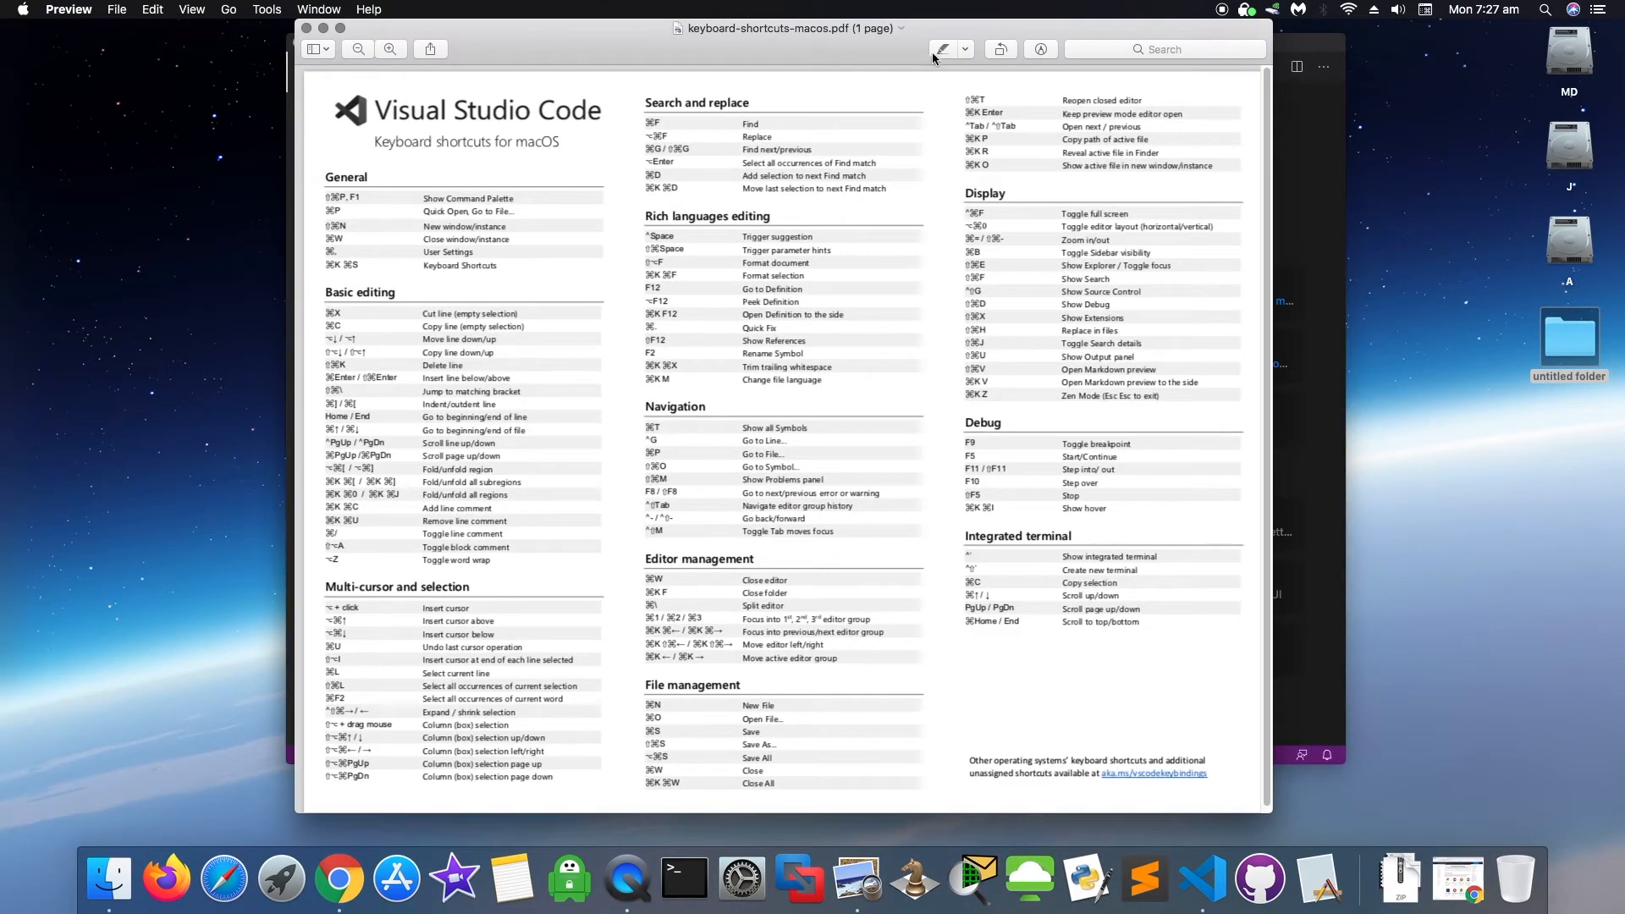
- Read the shortcuts PDF zoomed in and full screen, scrolling through it, then close Preview
{"action": "left_click", "coordinate": [389, 50]}
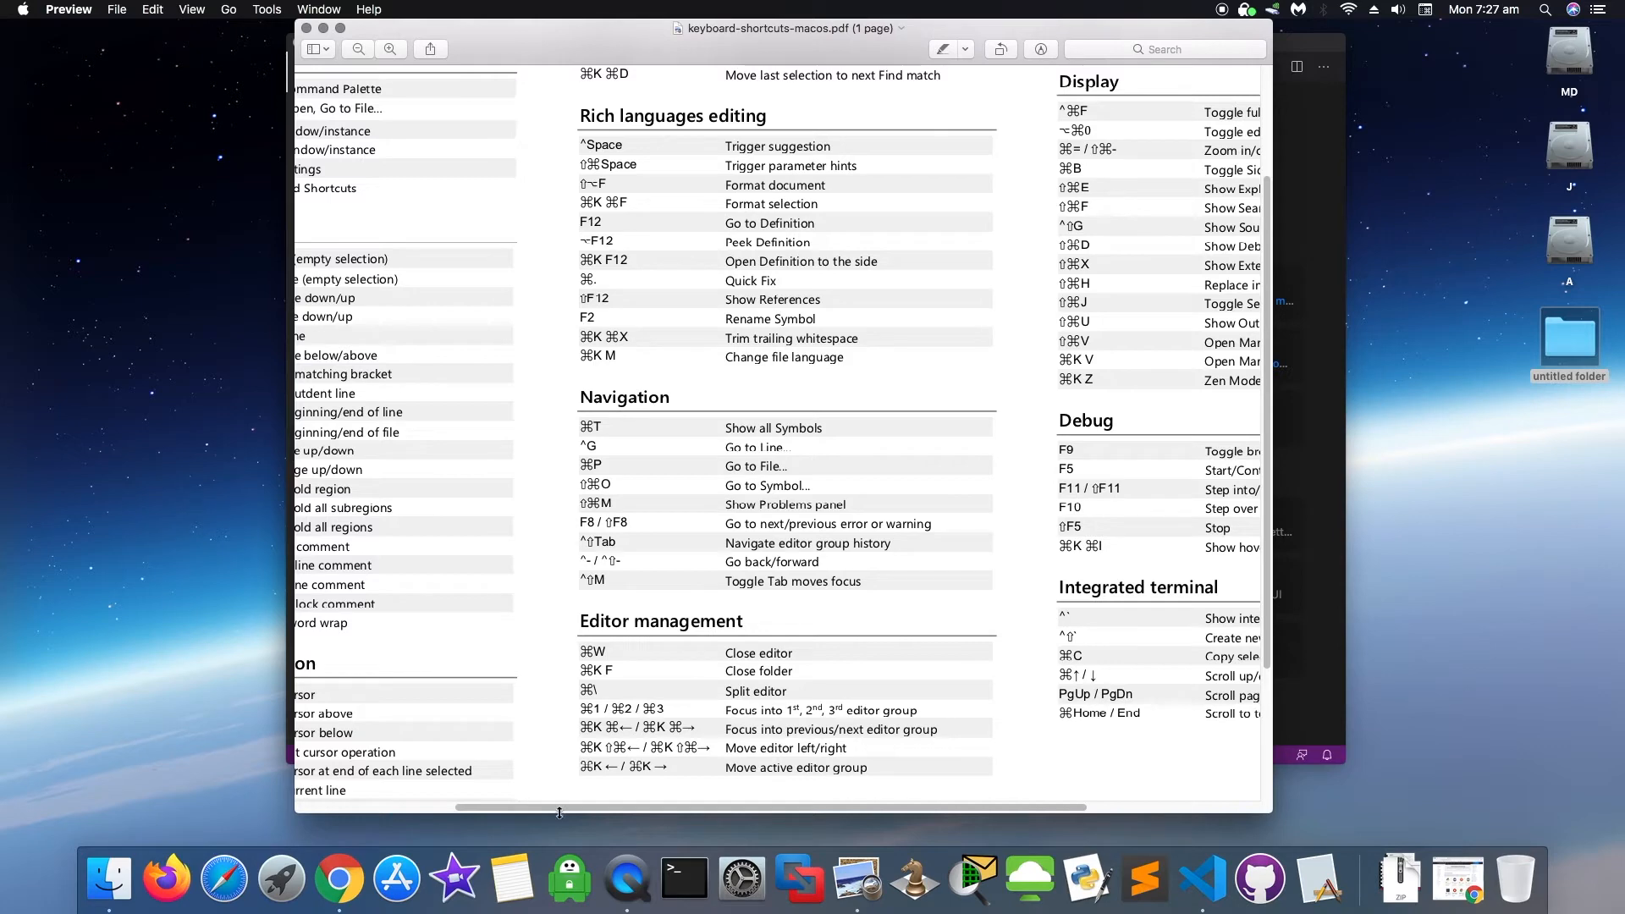
{"action": "left_click", "coordinate": [342, 29]}
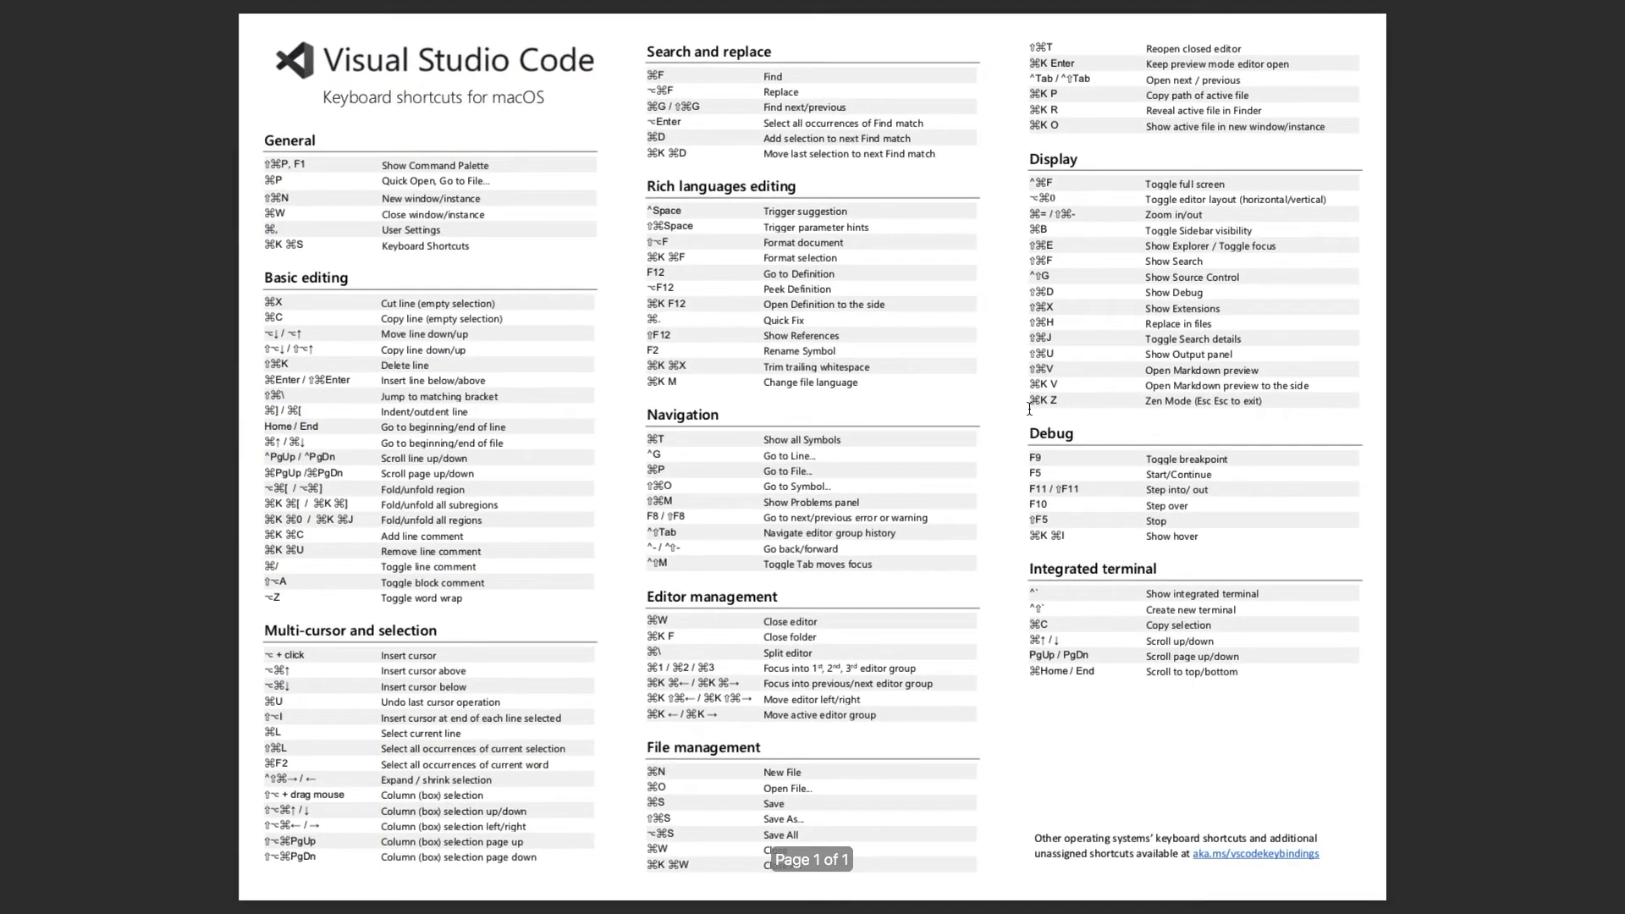
{"action": "mouse_move", "coordinate": [354, 28]}
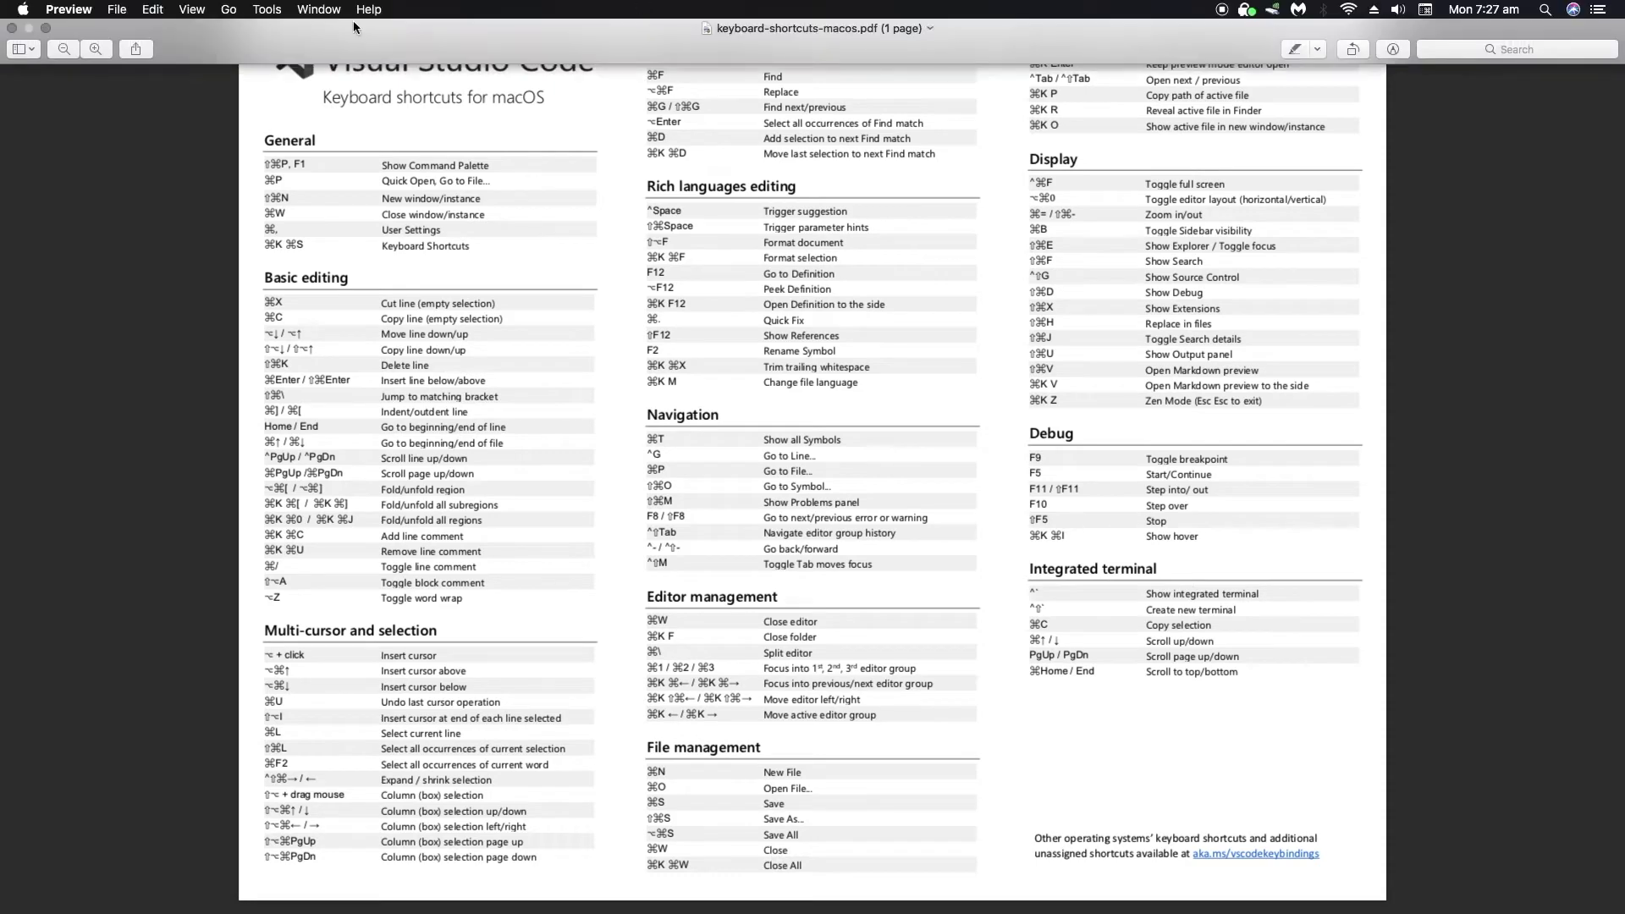
{"action": "left_click", "coordinate": [94, 48]}
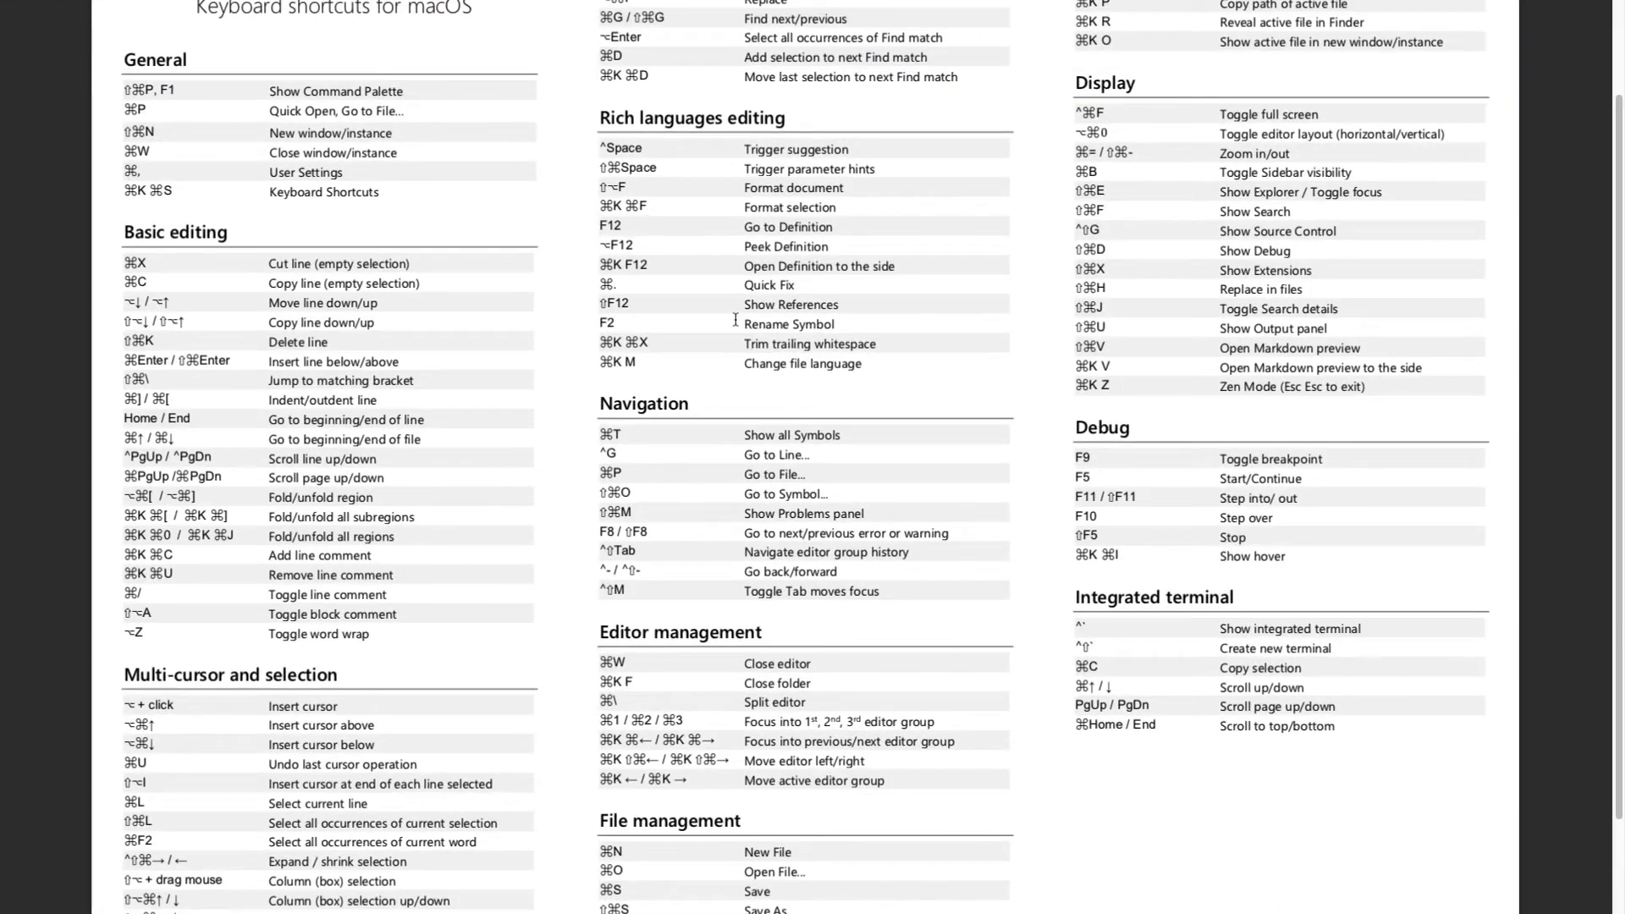
{"action": "scroll", "coordinate": [1050, 339], "scroll_direction": "down", "scroll_amount": 3}
{"action": "scroll", "coordinate": [1034, 355], "scroll_direction": "up", "scroll_amount": 5}
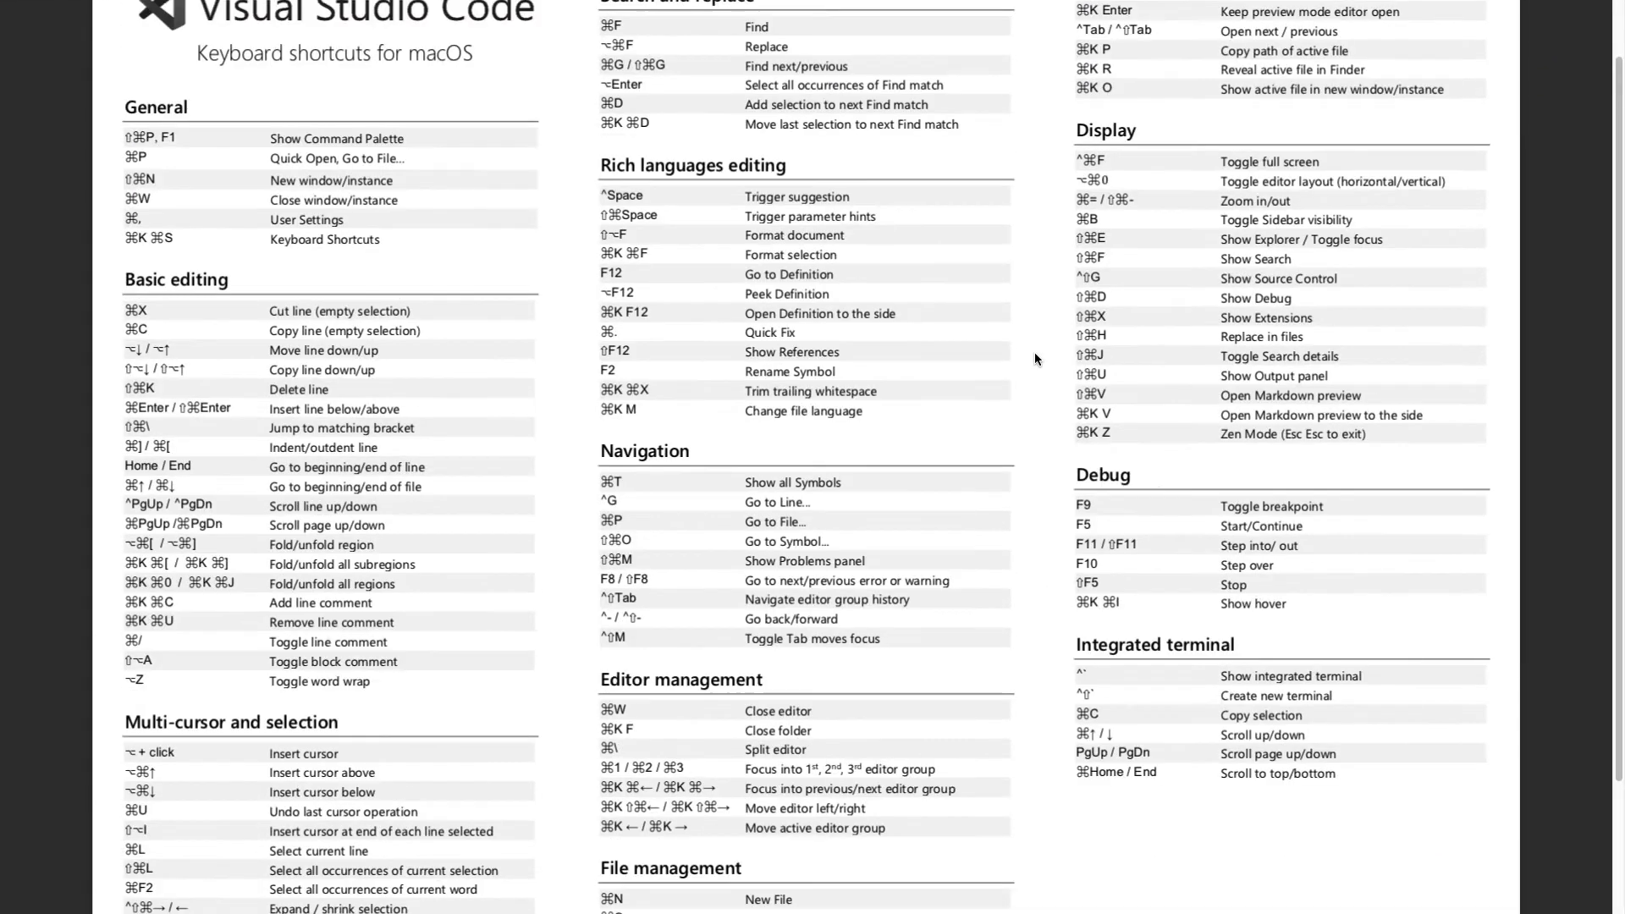
{"action": "scroll", "coordinate": [1035, 353], "scroll_direction": "down", "scroll_amount": 2}
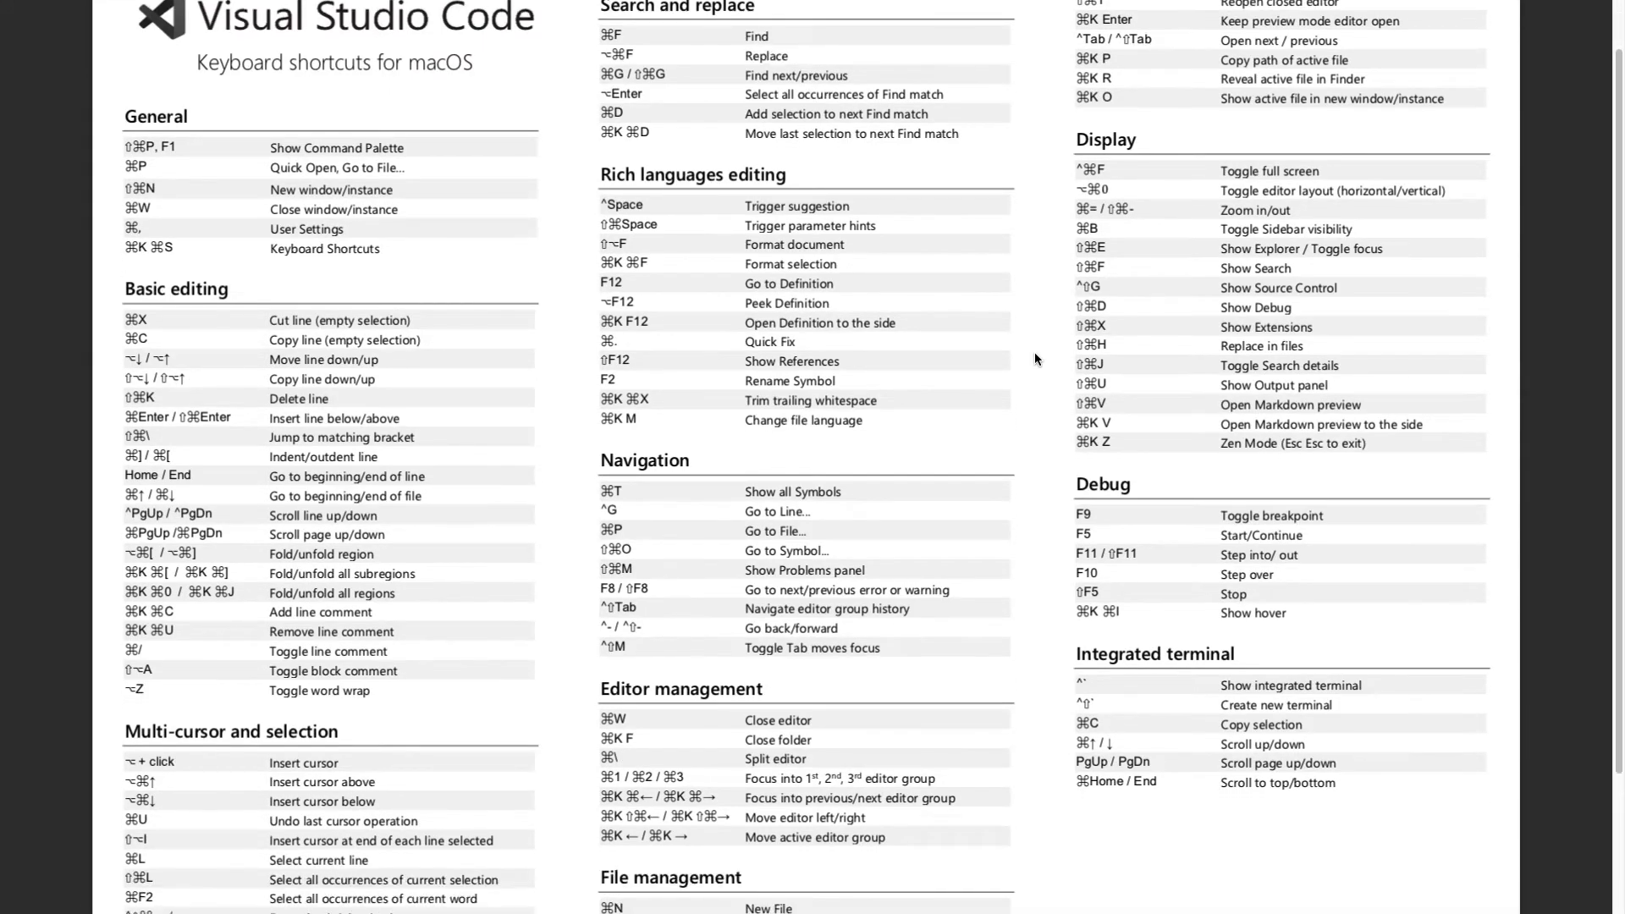
{"action": "scroll", "coordinate": [1034, 353], "scroll_direction": "down", "scroll_amount": 3}
{"action": "scroll", "coordinate": [1034, 353], "scroll_direction": "up", "scroll_amount": 3}
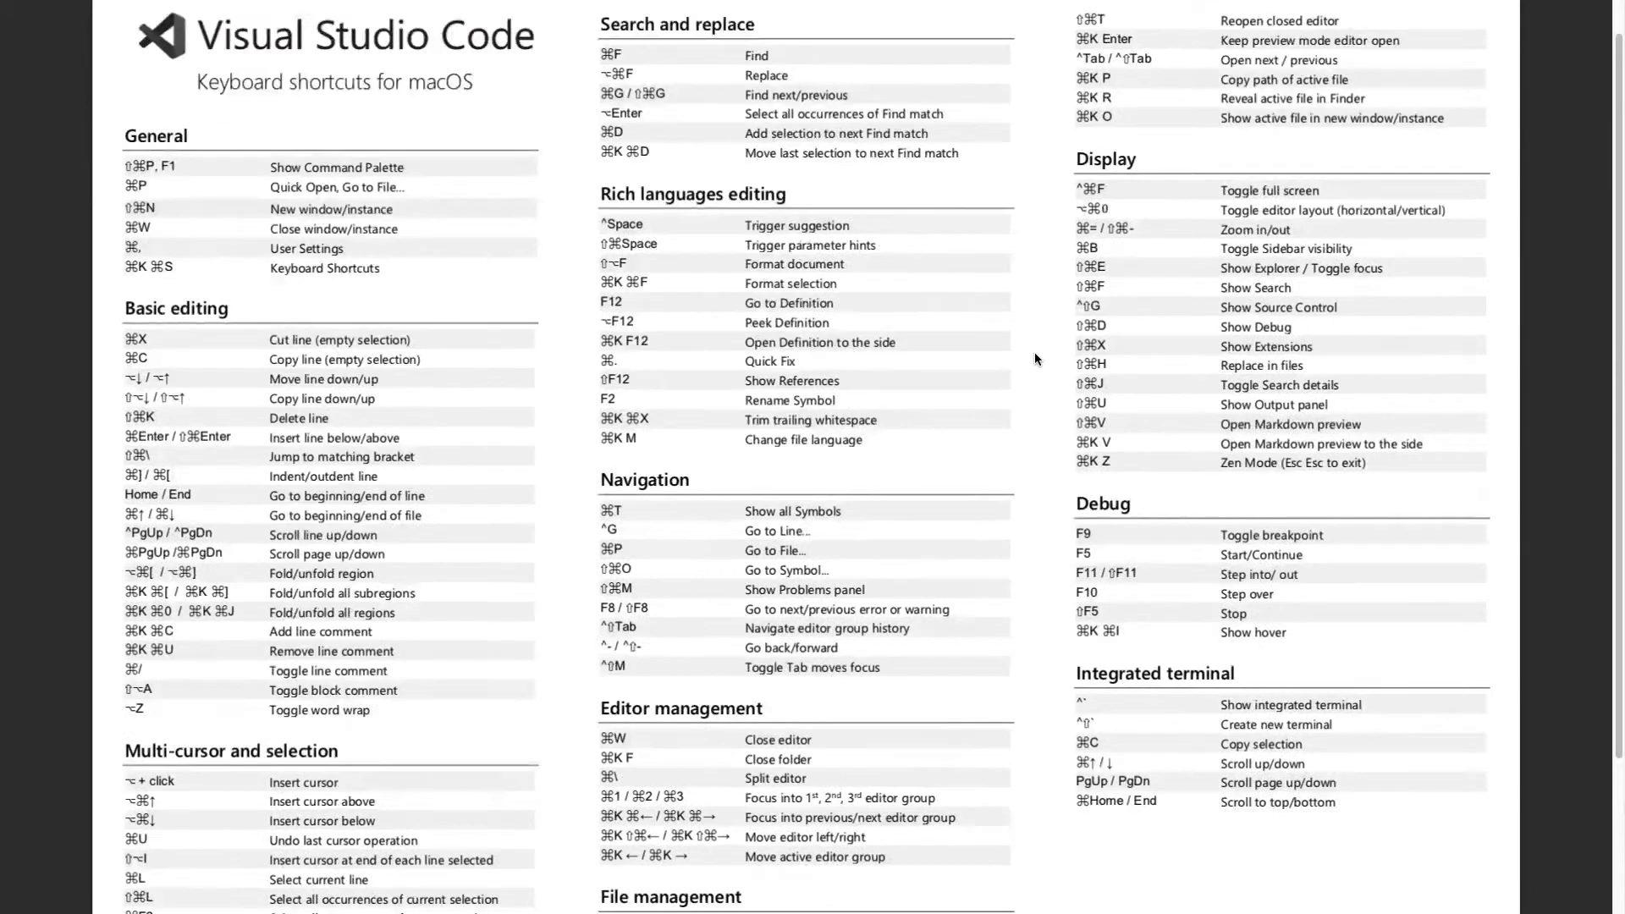
{"action": "scroll", "coordinate": [1035, 358], "scroll_direction": "up", "scroll_amount": 1}
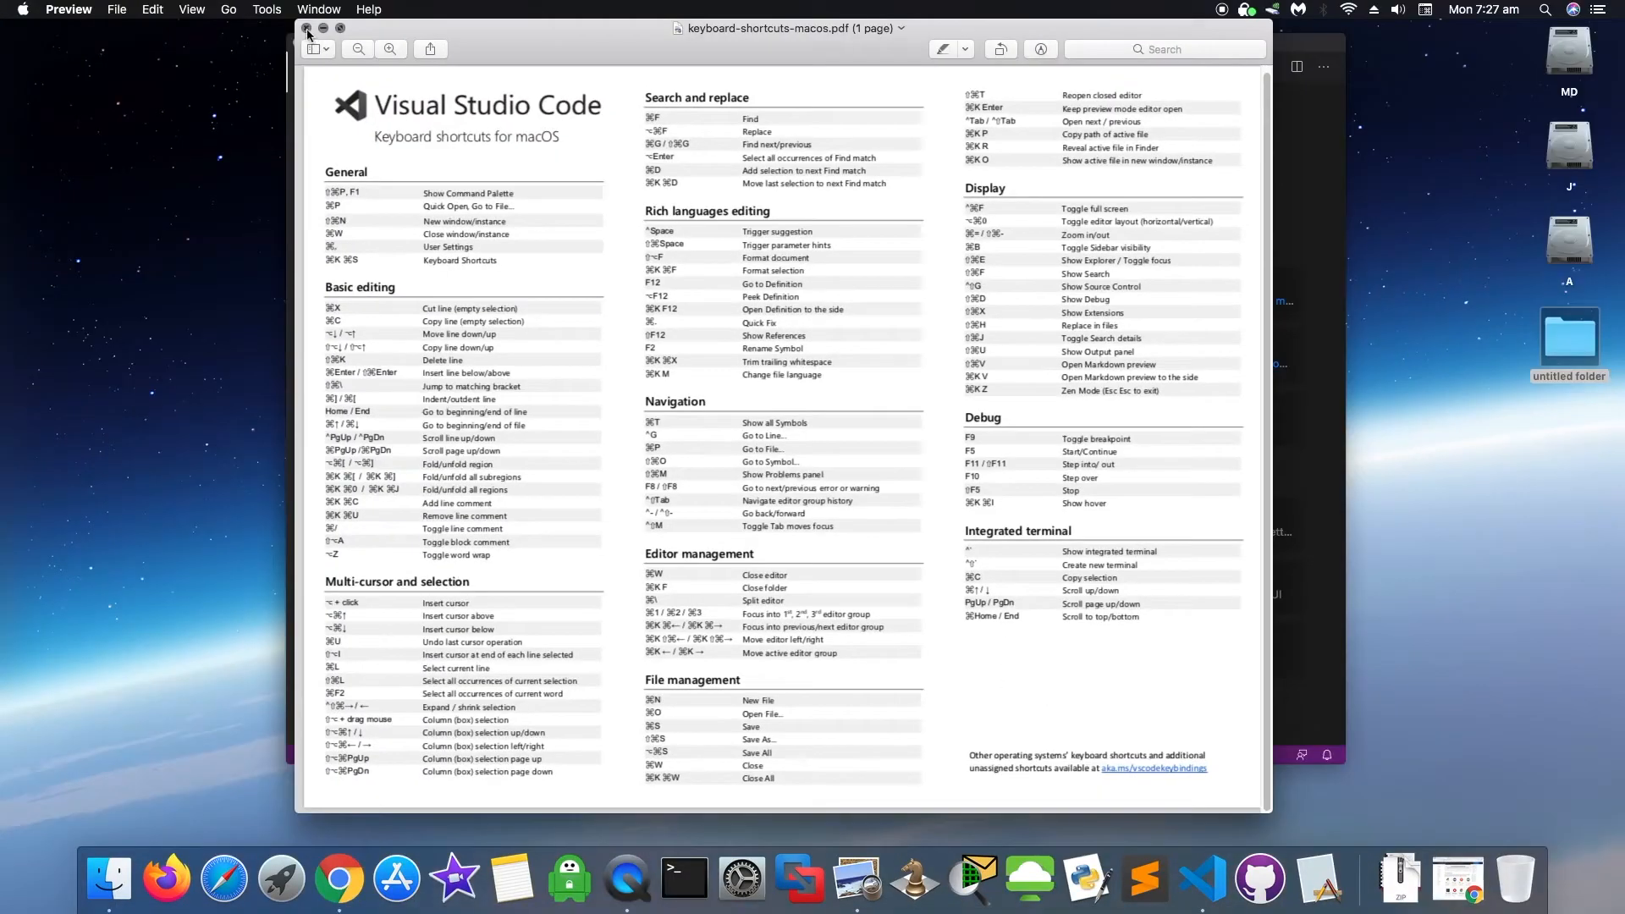
{"action": "left_click", "coordinate": [306, 29]}
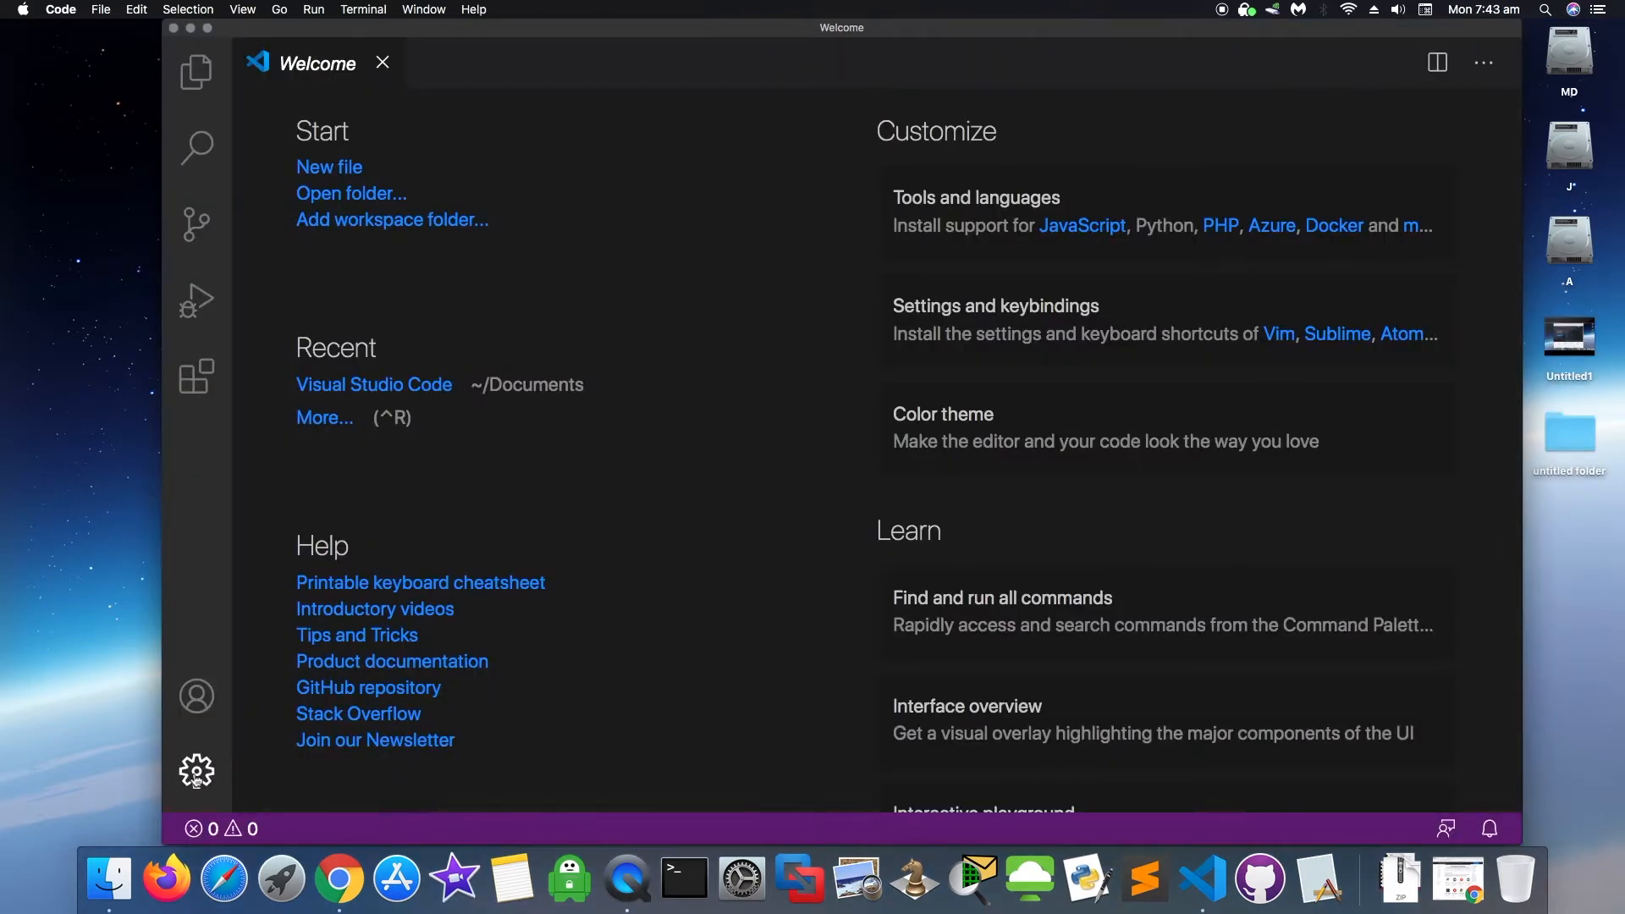
- Show the Extensions view using the gear Manage menu at the bottom left
{"action": "left_click", "coordinate": [193, 772]}
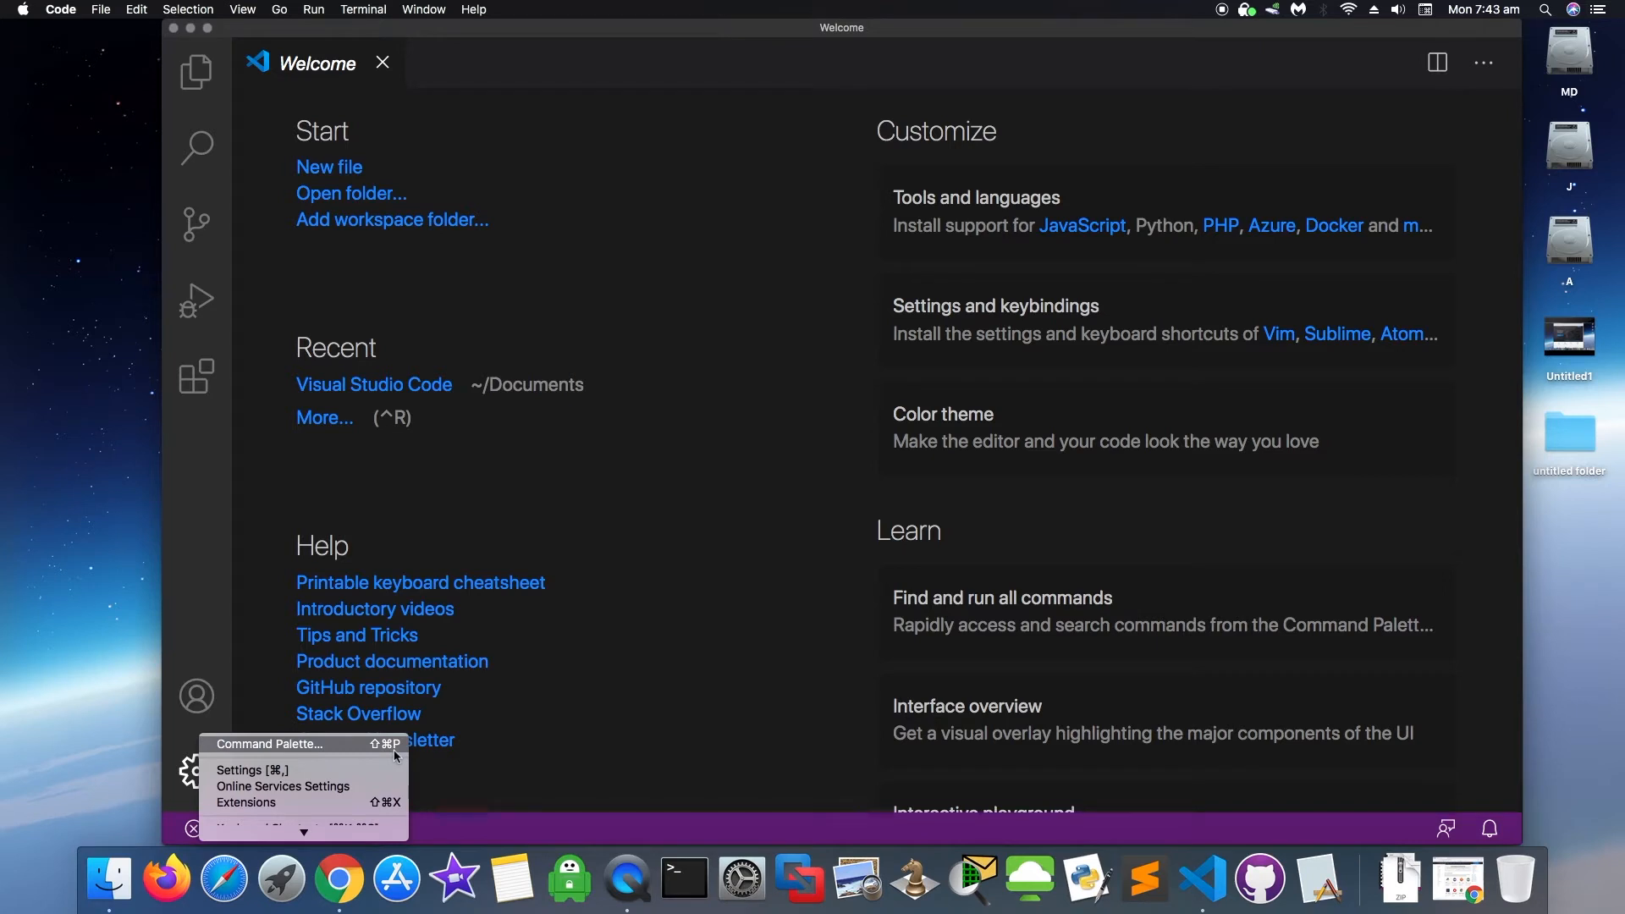
{"action": "mouse_move", "coordinate": [301, 830]}
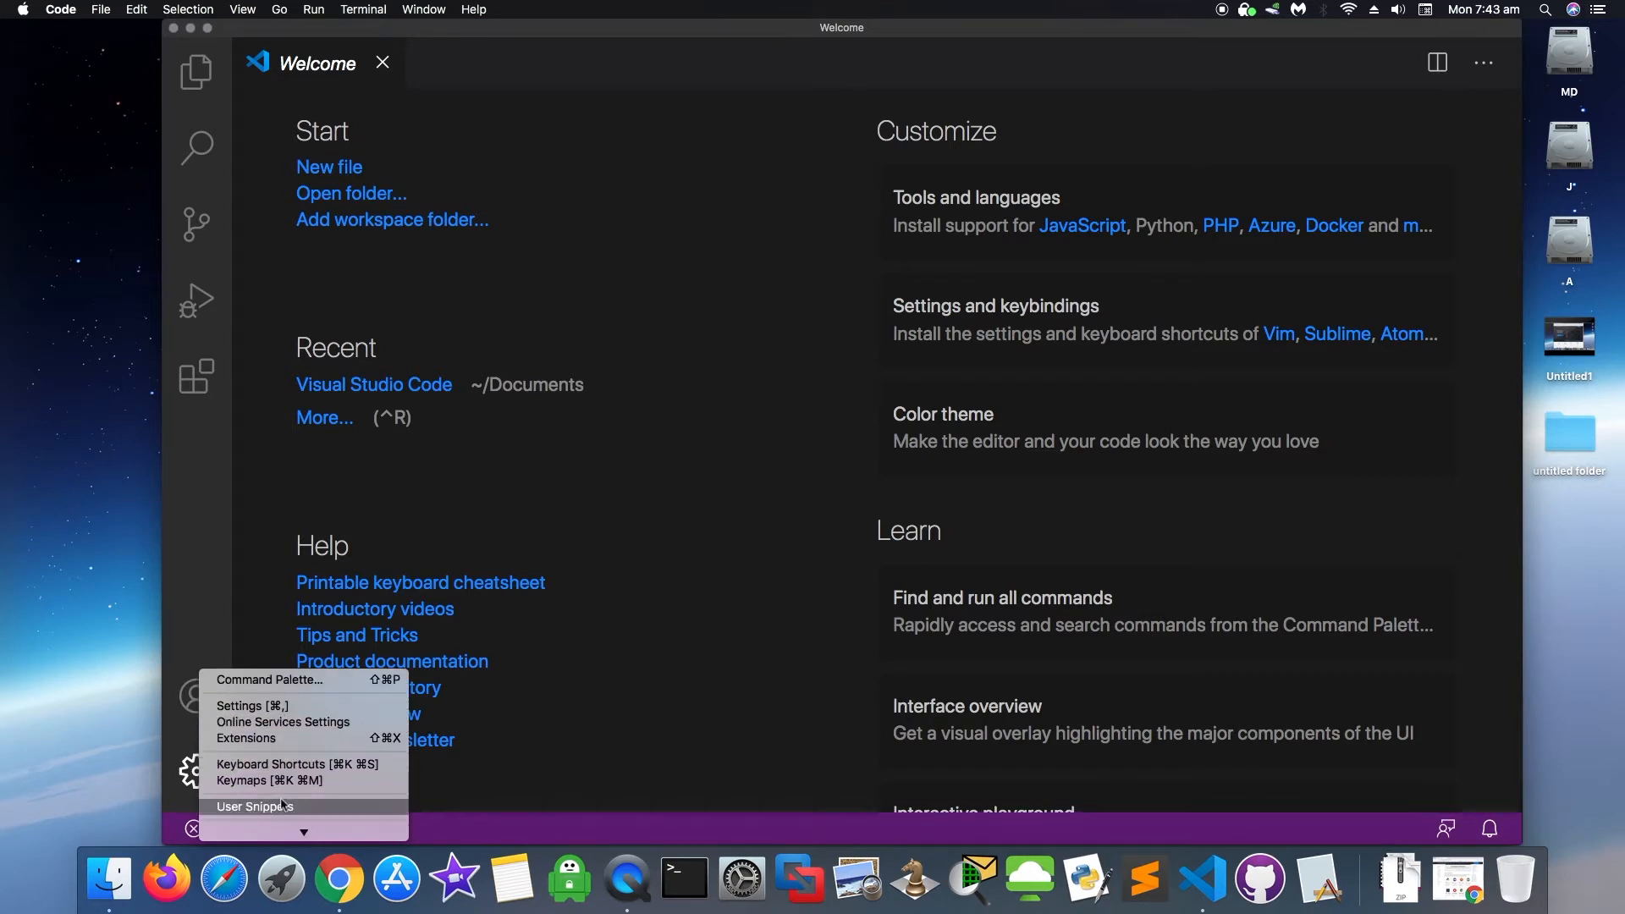
{"action": "left_click", "coordinate": [398, 740]}
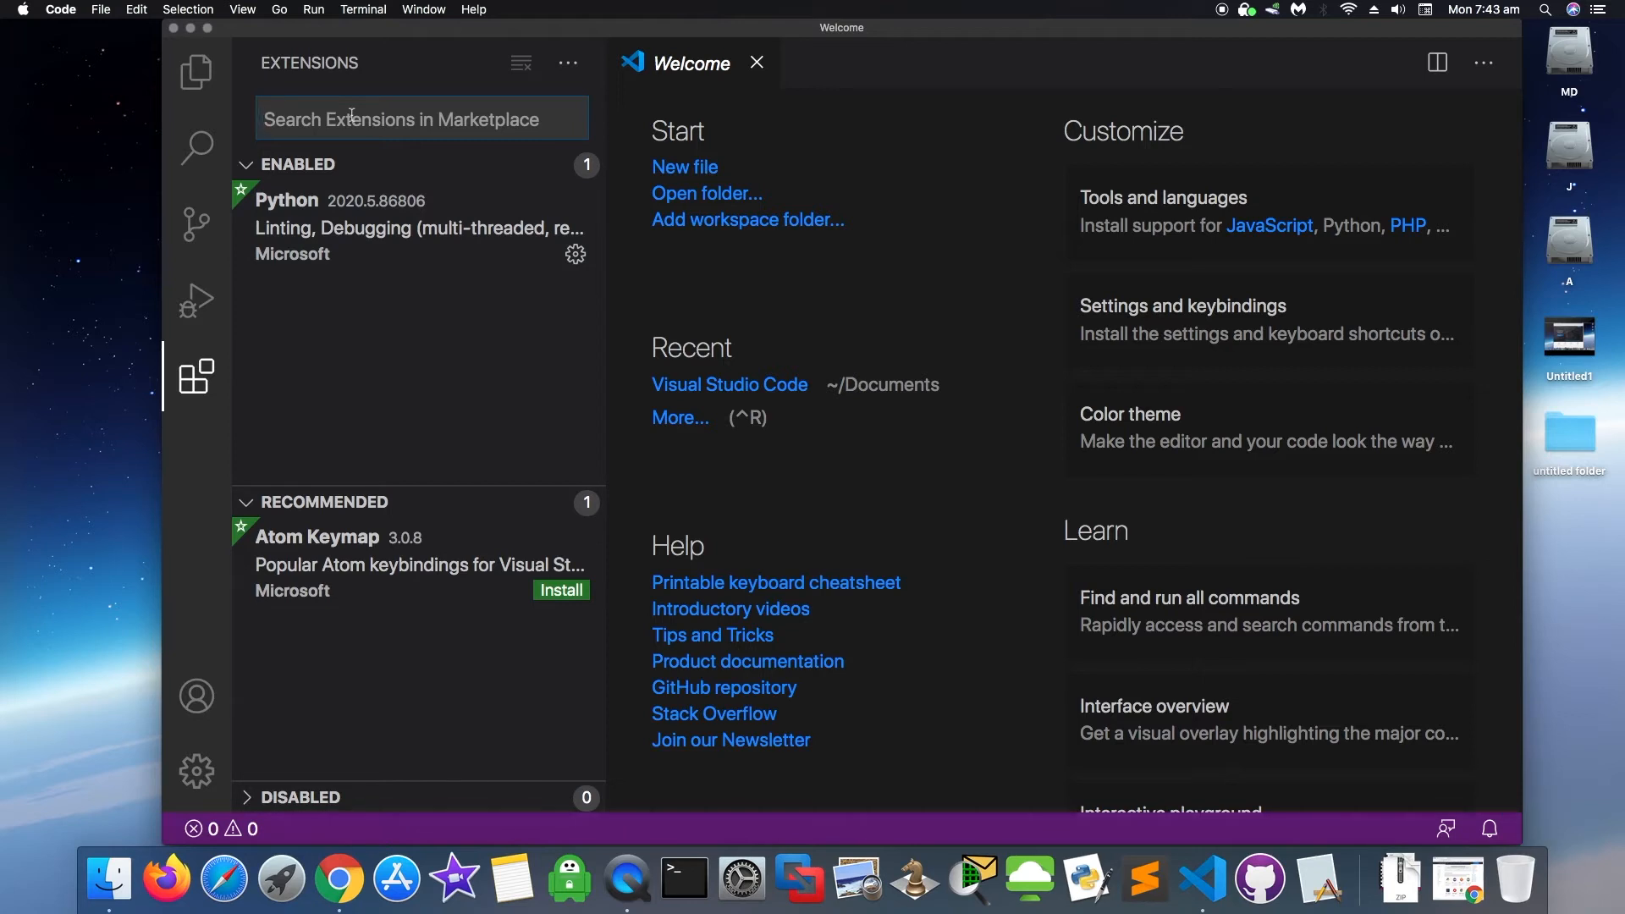
- Search the marketplace for 'predawn' and view the Predawn Twilight details page
{"action": "type", "text": "pre"}
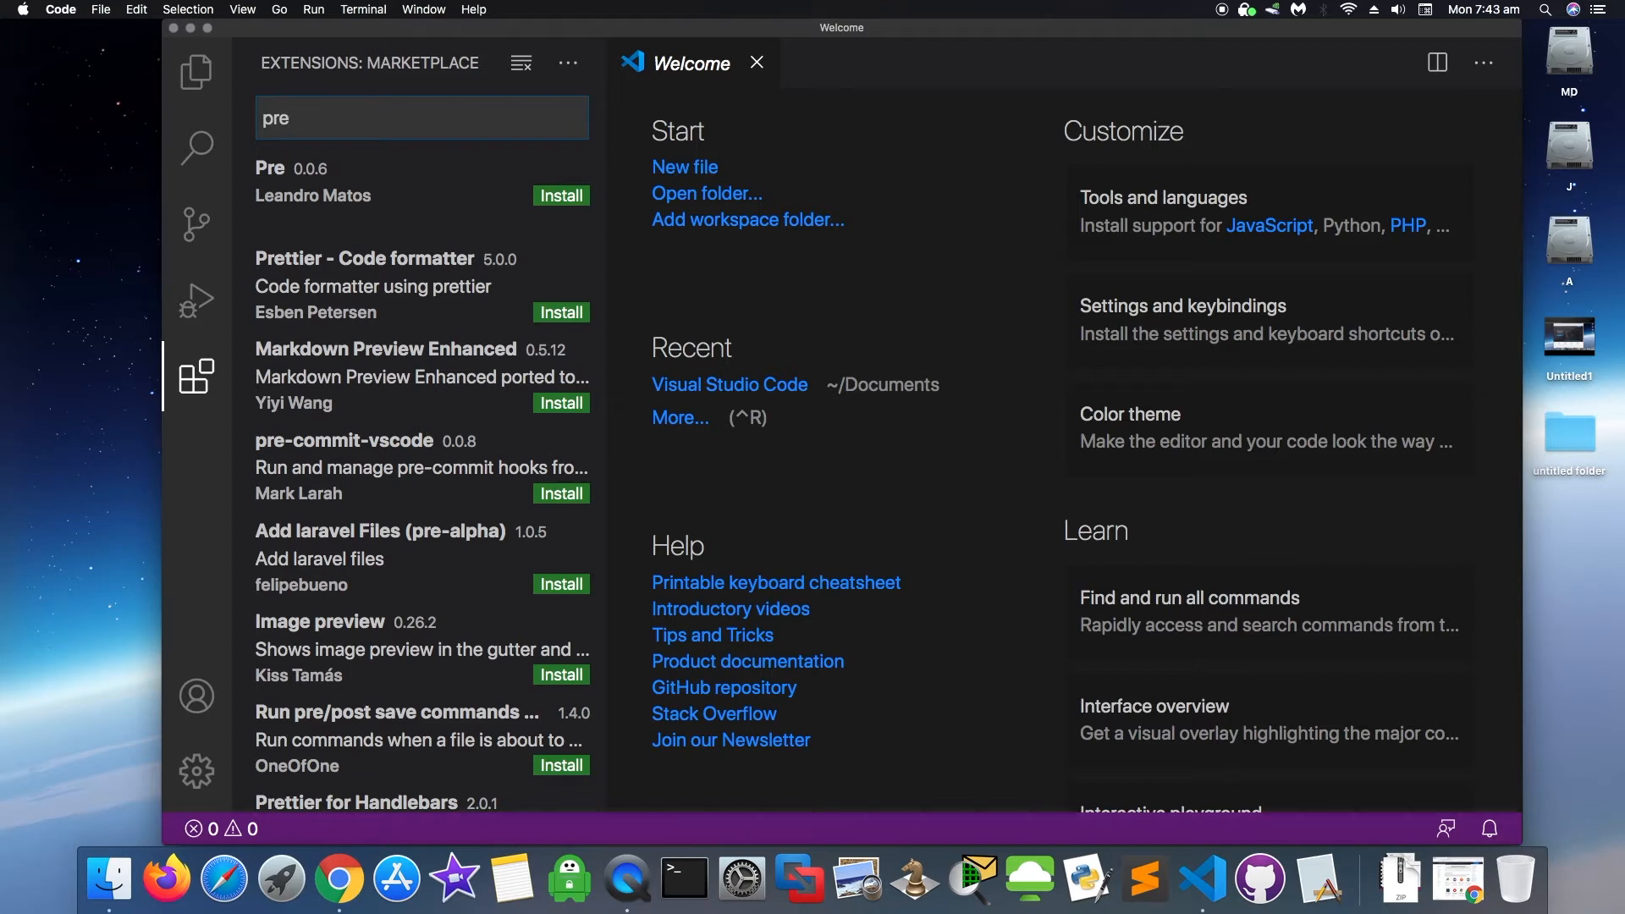
{"action": "type", "text": "awn"}
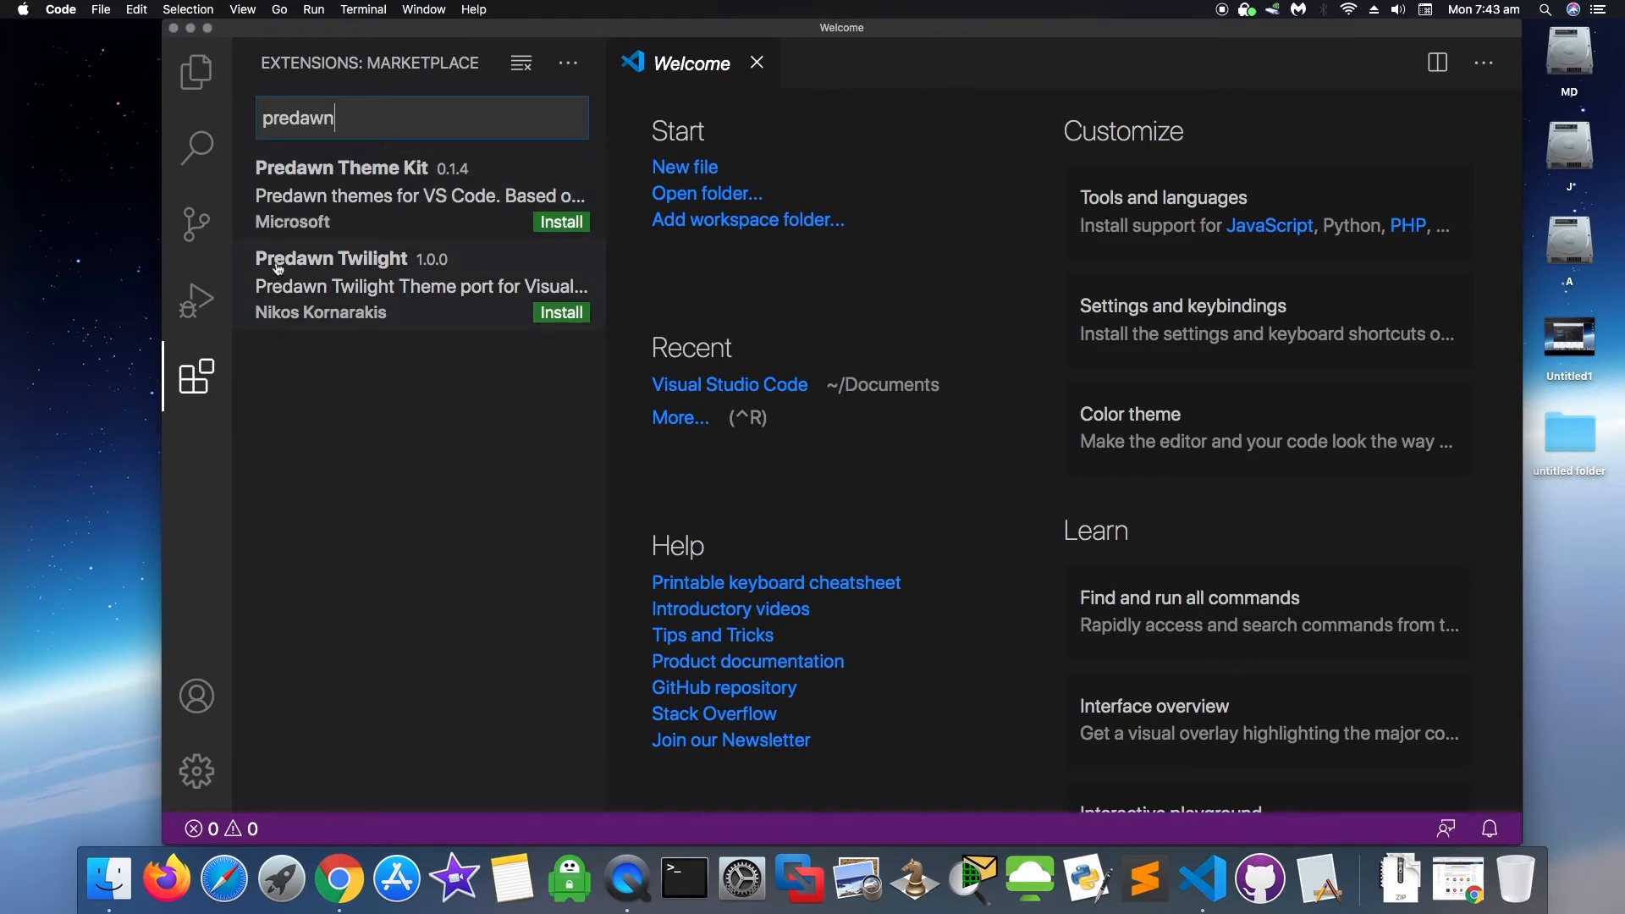
{"action": "left_click", "coordinate": [408, 283]}
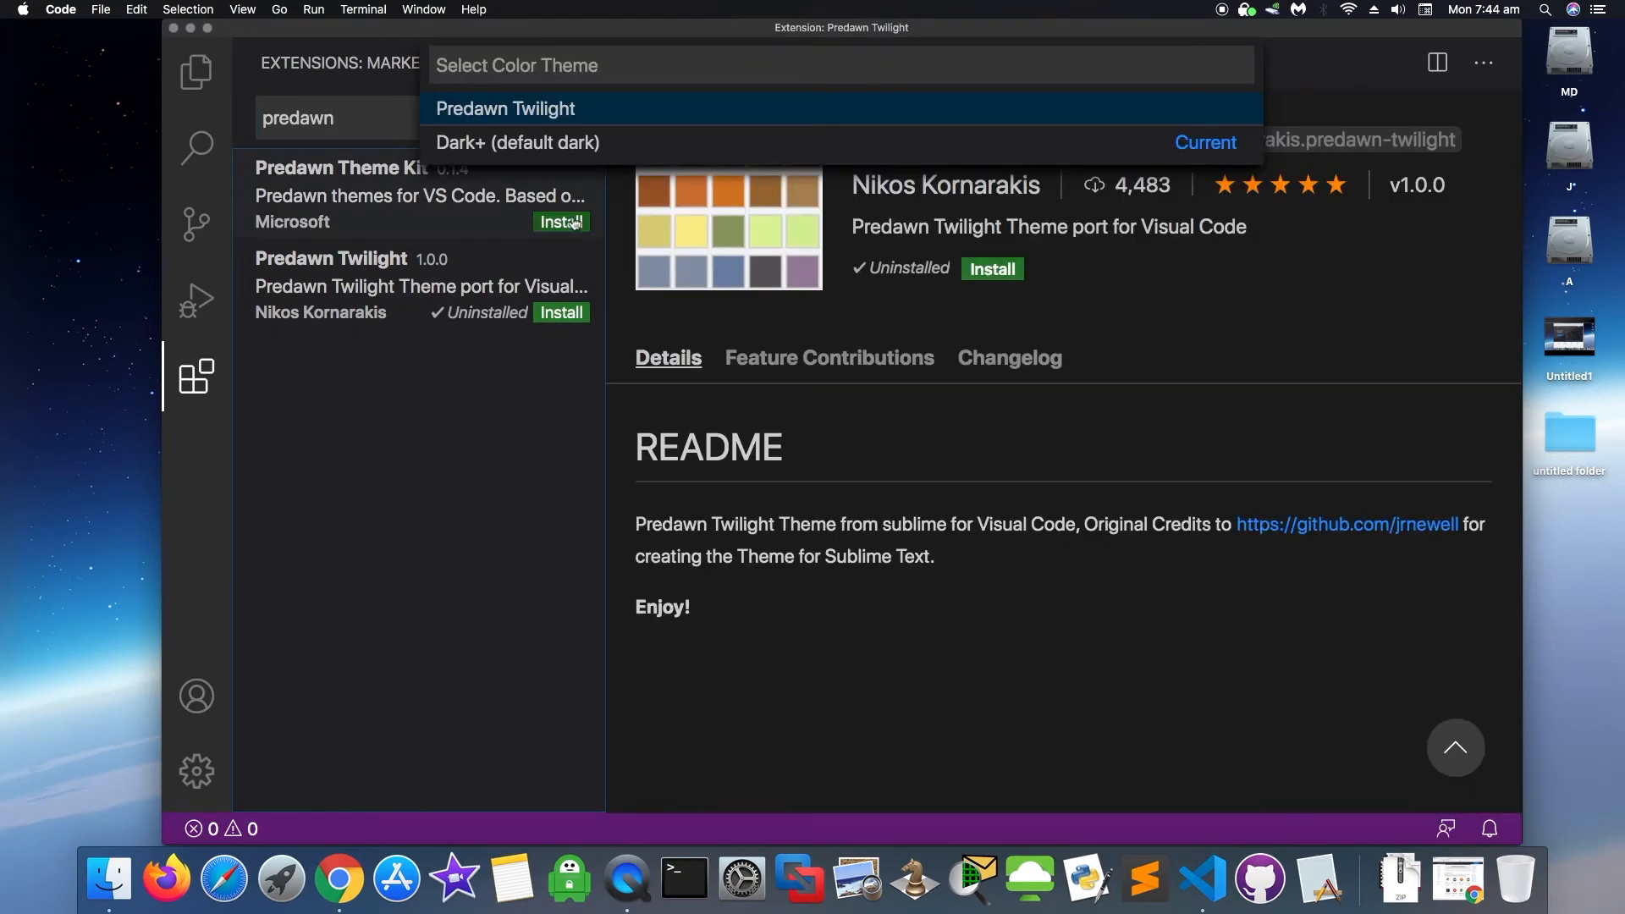
- Install the Predawn Theme Kit extension and apply its Predawn colour theme
{"action": "left_click", "coordinate": [483, 212]}
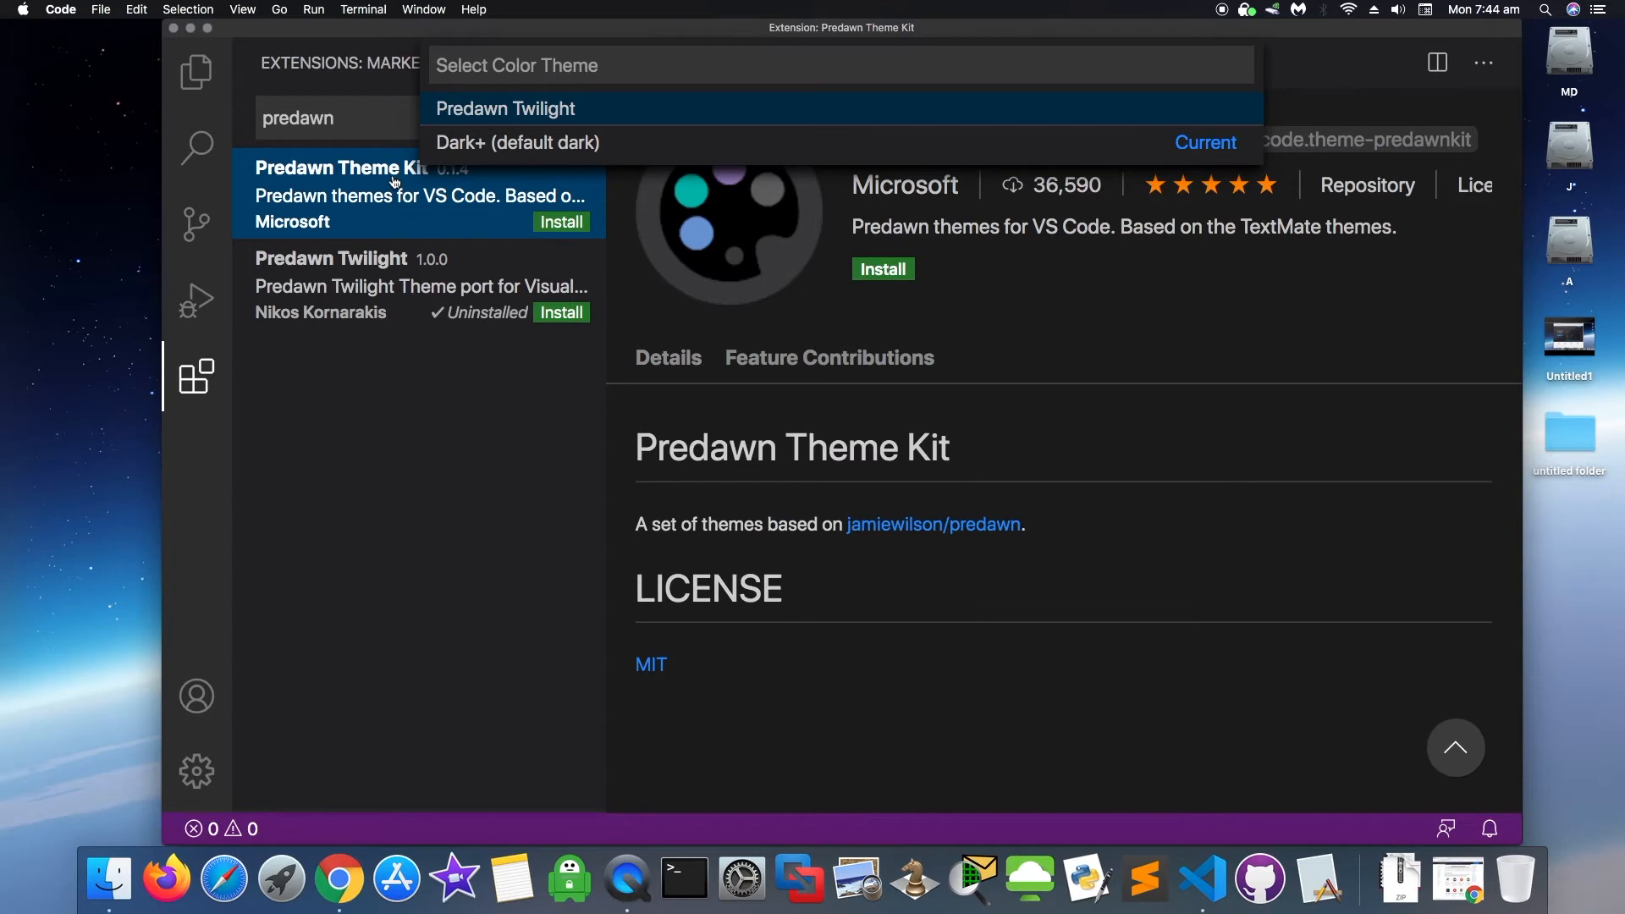
{"action": "left_click", "coordinate": [562, 223]}
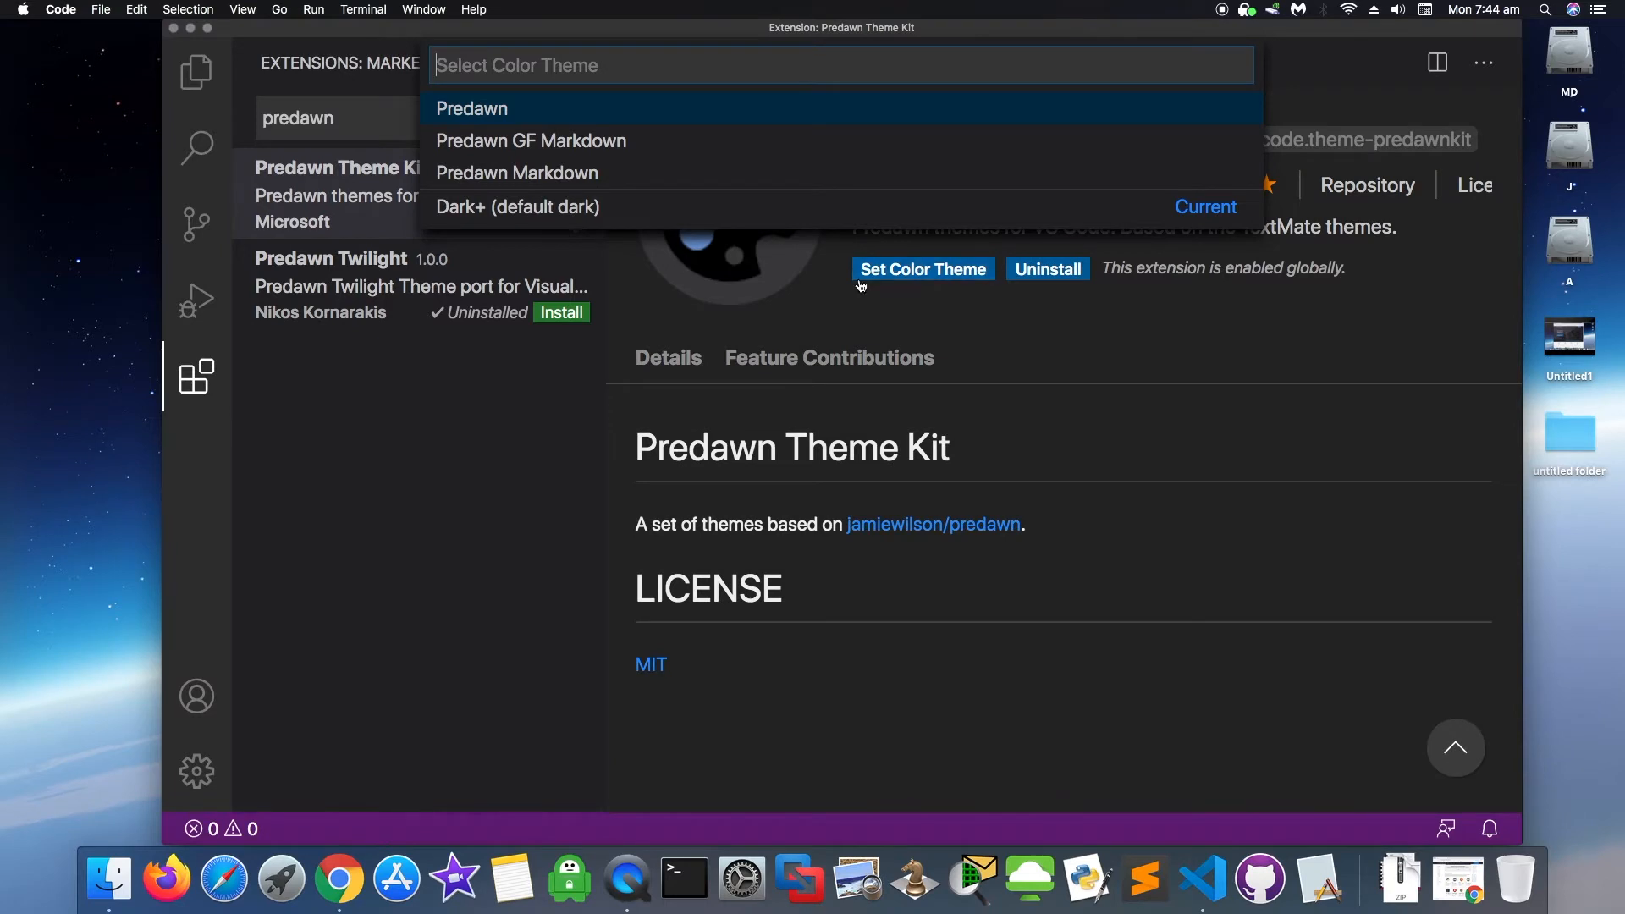
{"action": "left_click", "coordinate": [919, 273]}
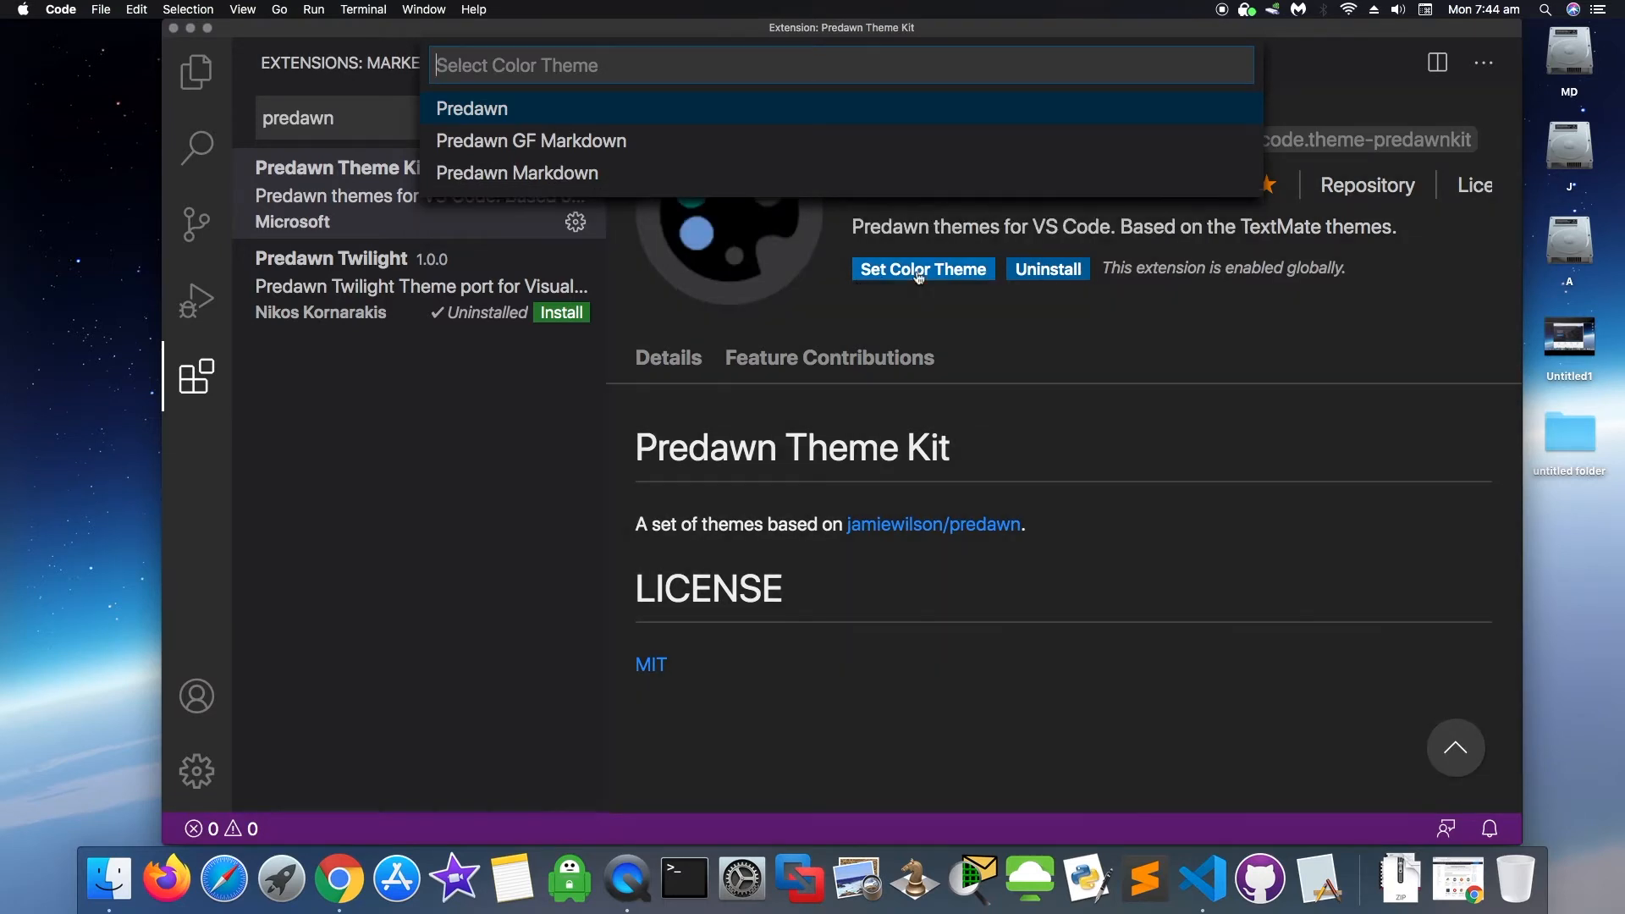
{"action": "key", "text": "Return"}
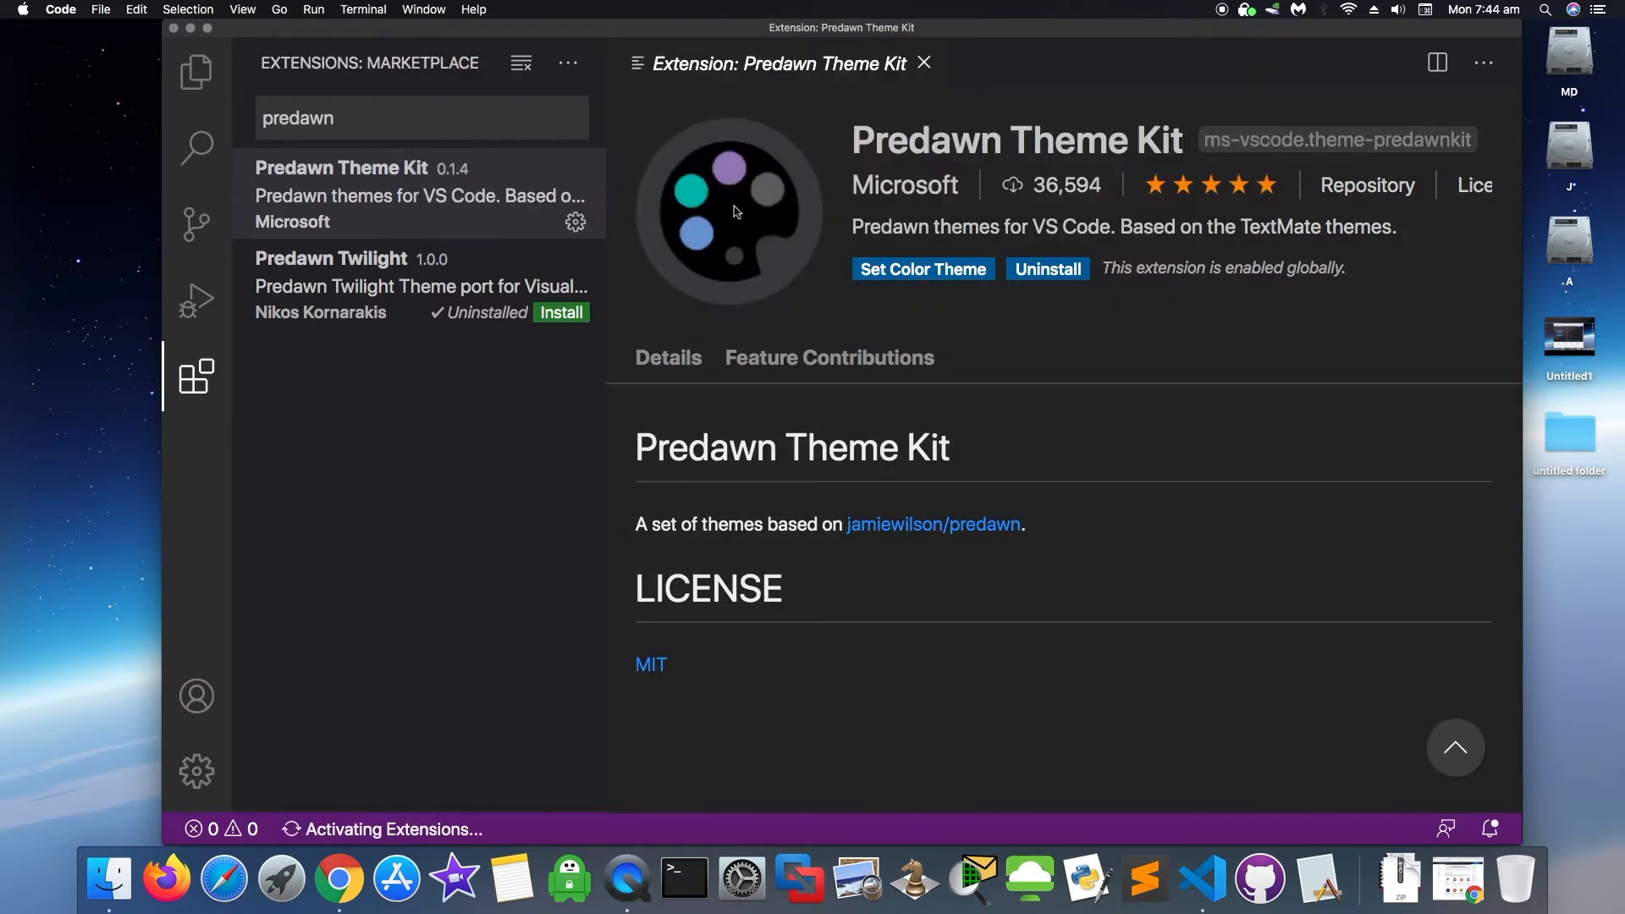
{"action": "left_click", "coordinate": [905, 273]}
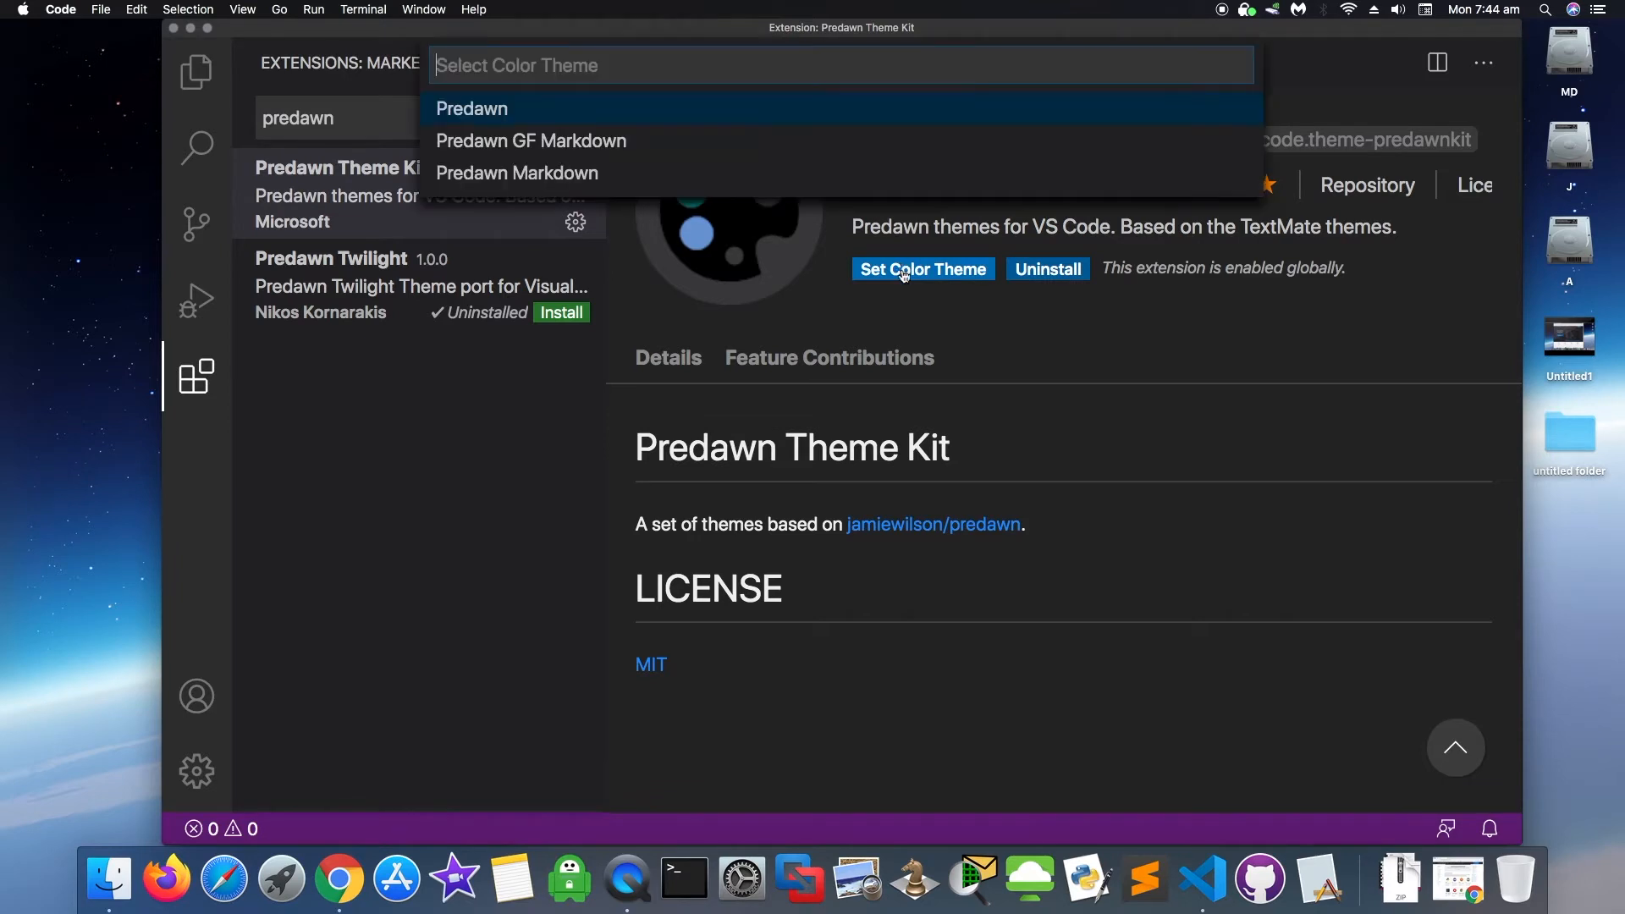
{"action": "left_click", "coordinate": [481, 109]}
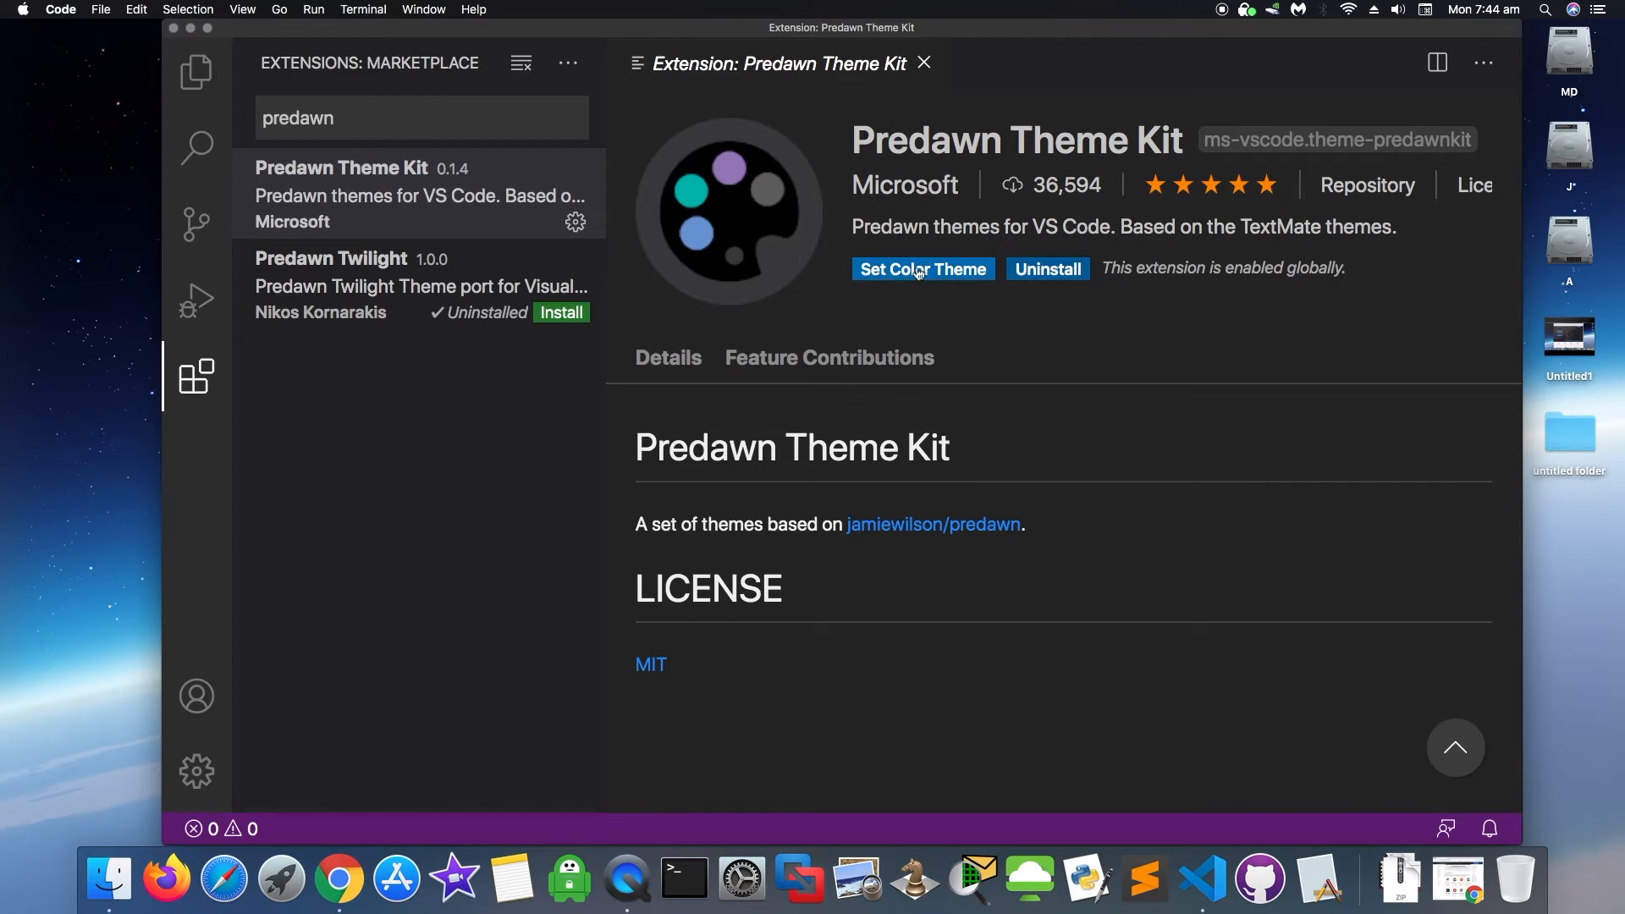
{"action": "left_click", "coordinate": [959, 278]}
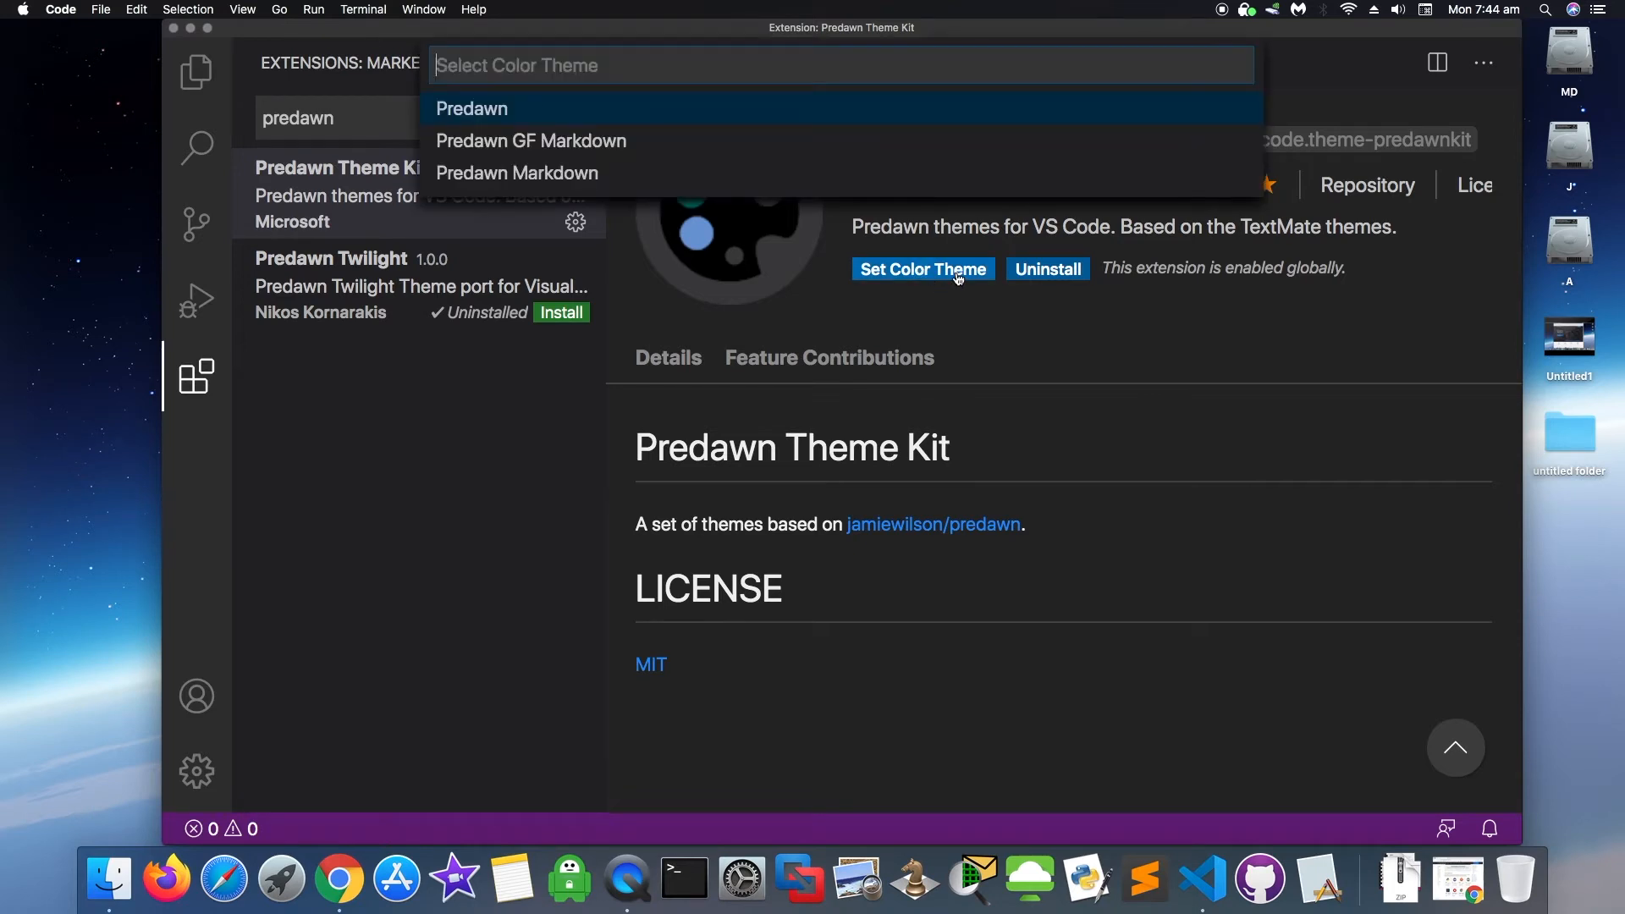
{"action": "left_click", "coordinate": [586, 177]}
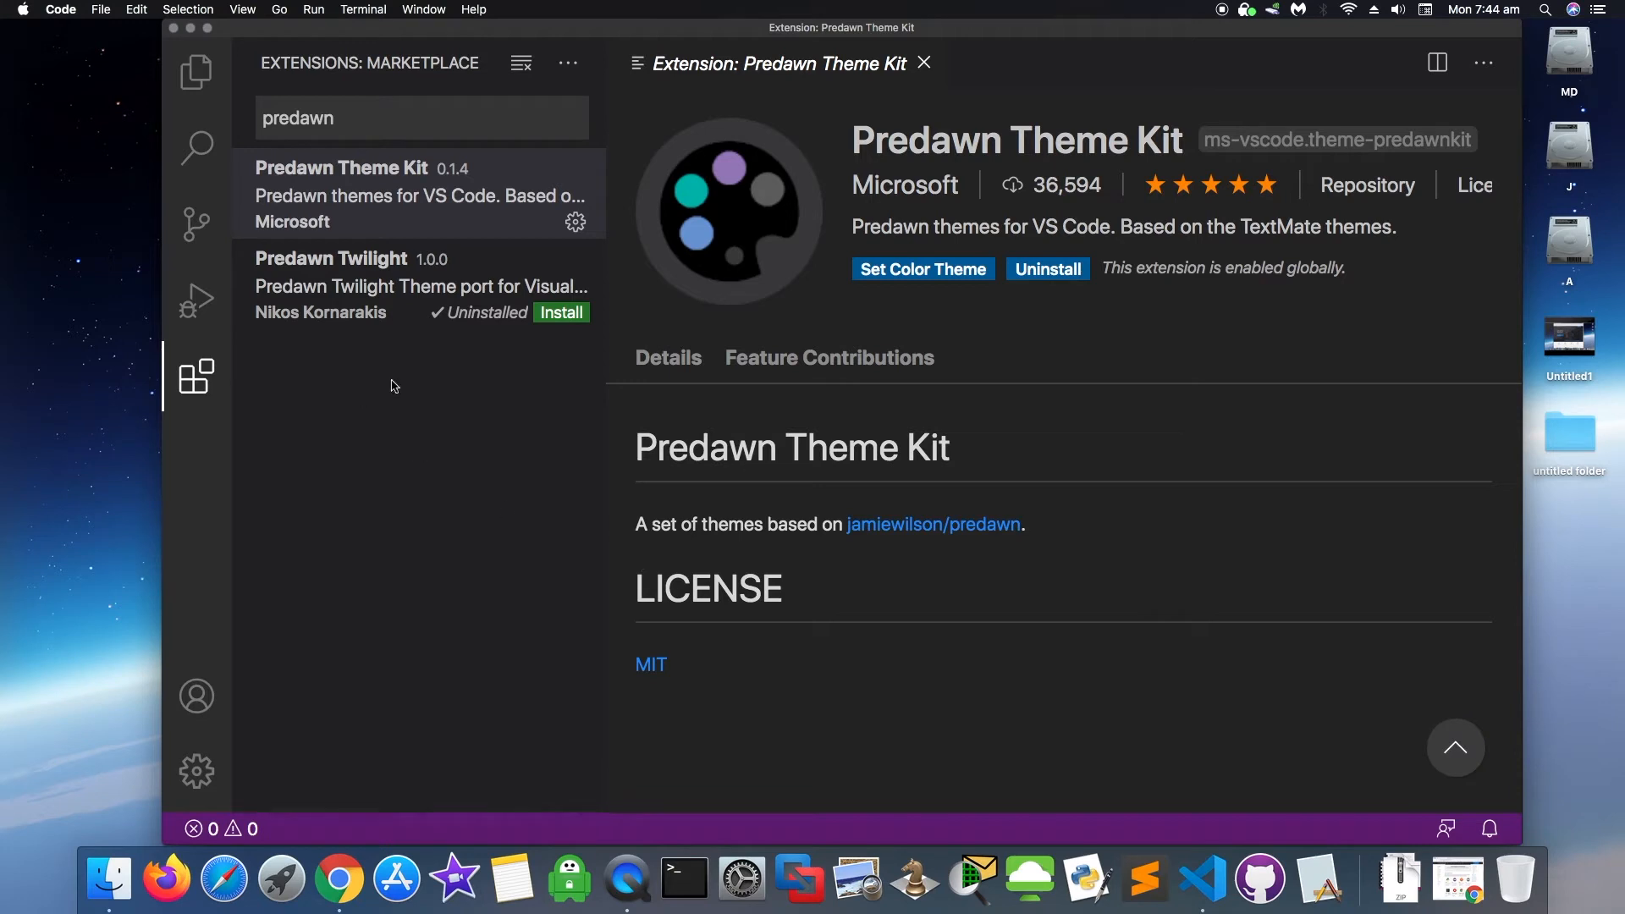
- Reapply Predawn through the kit's Set Color Theme option and select the predawn search text
{"action": "left_click", "coordinate": [196, 832]}
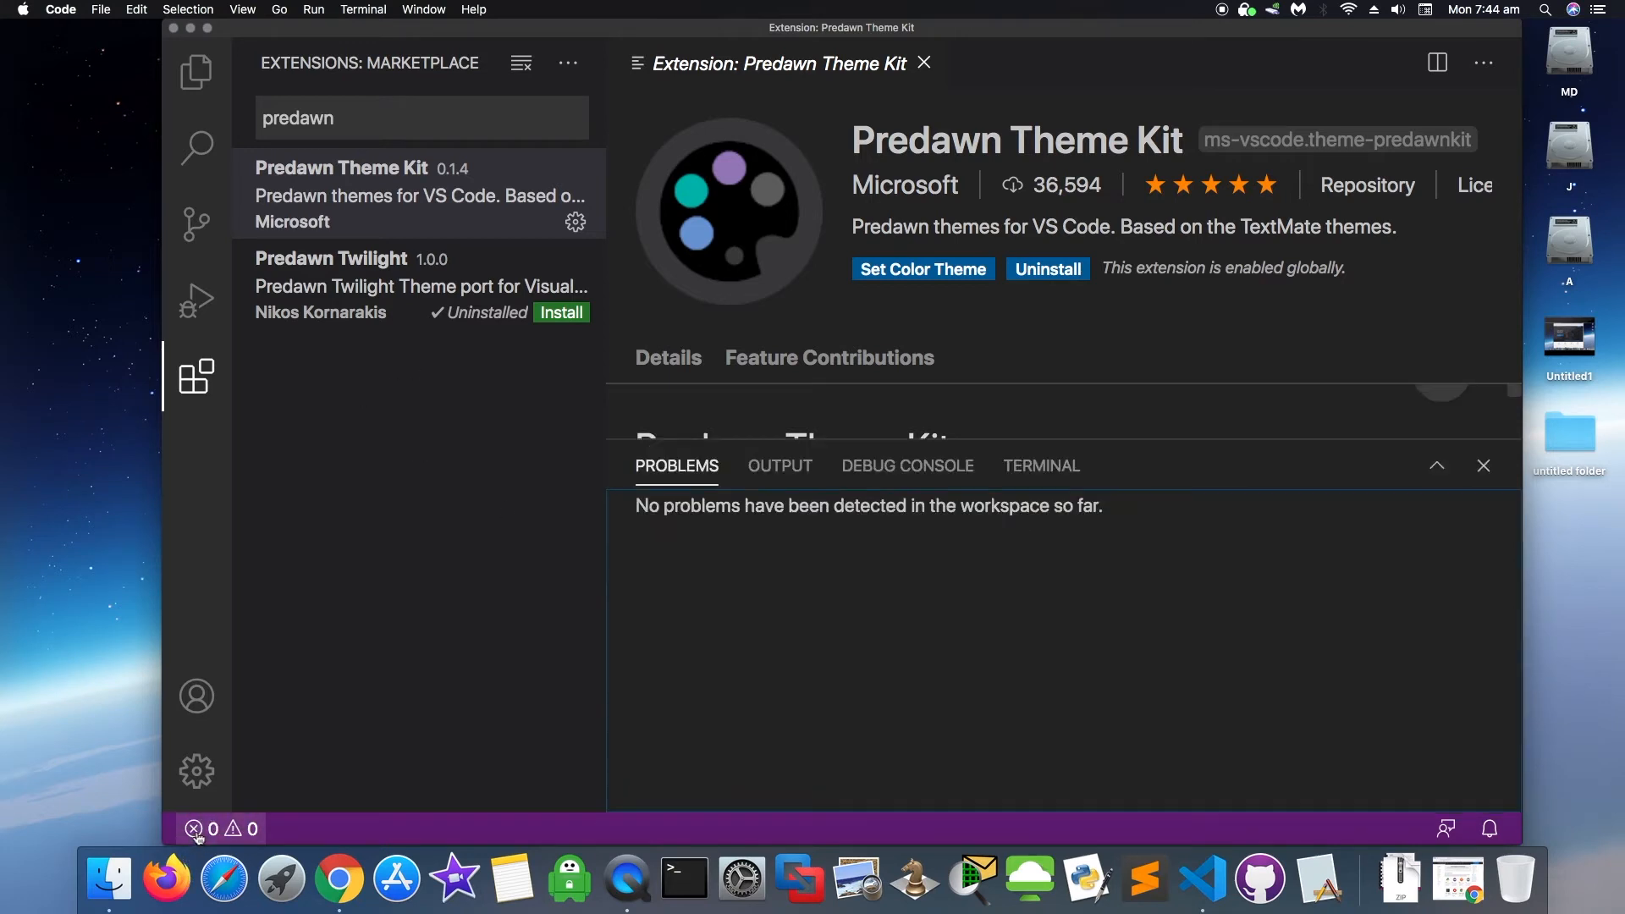
{"action": "left_click", "coordinate": [197, 831]}
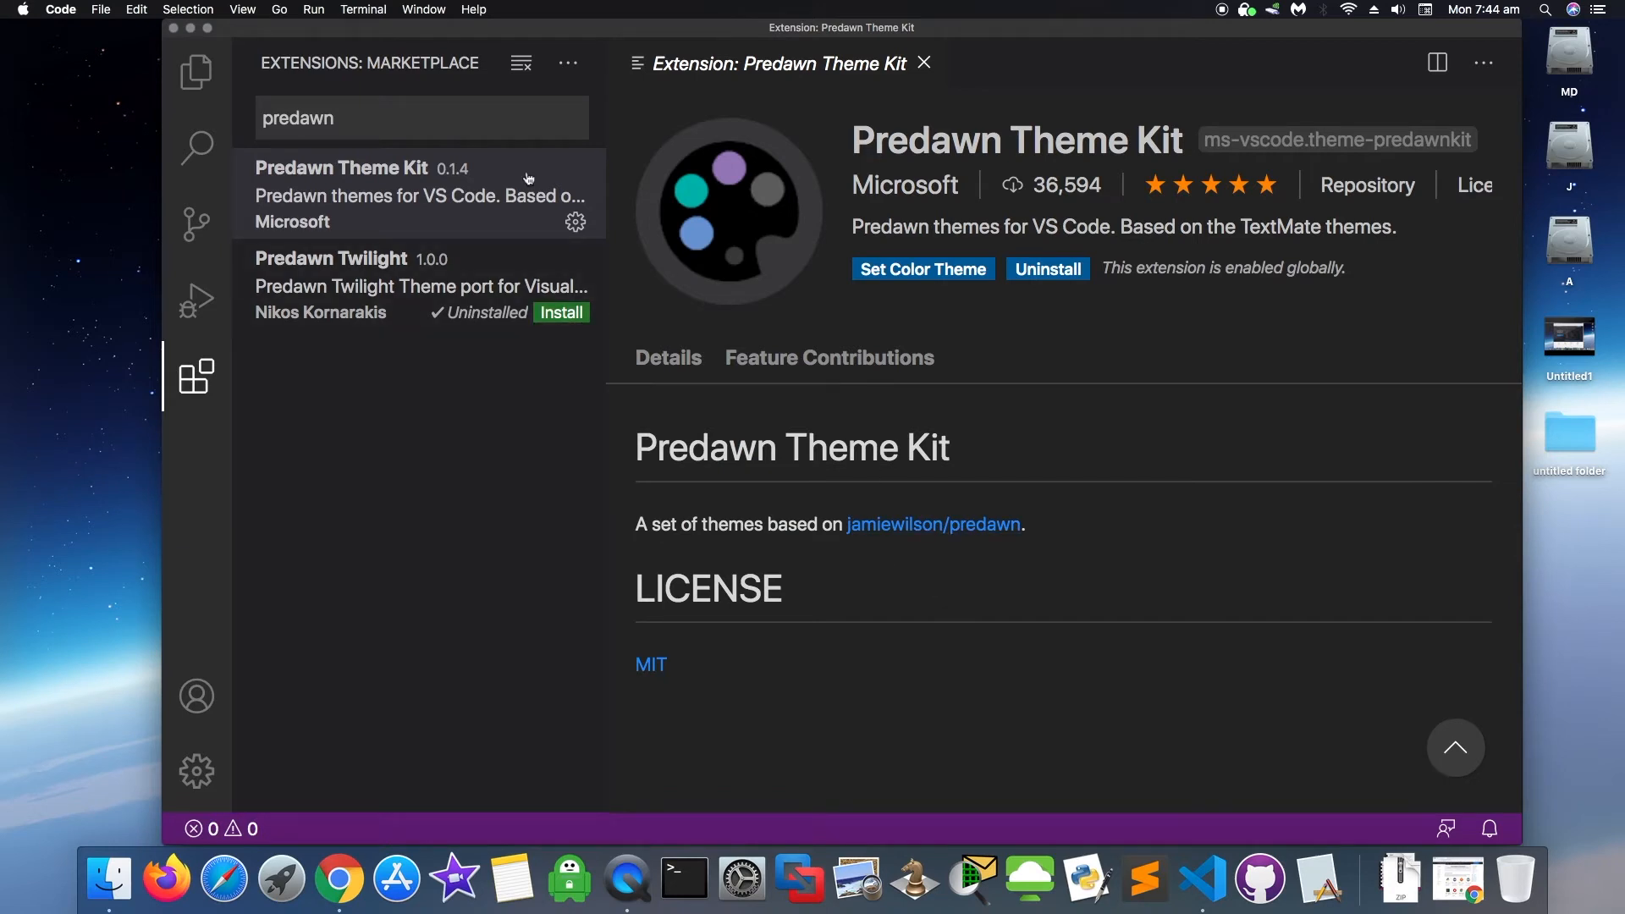
{"action": "double_click", "coordinate": [413, 191]}
{"action": "left_click", "coordinate": [576, 223]}
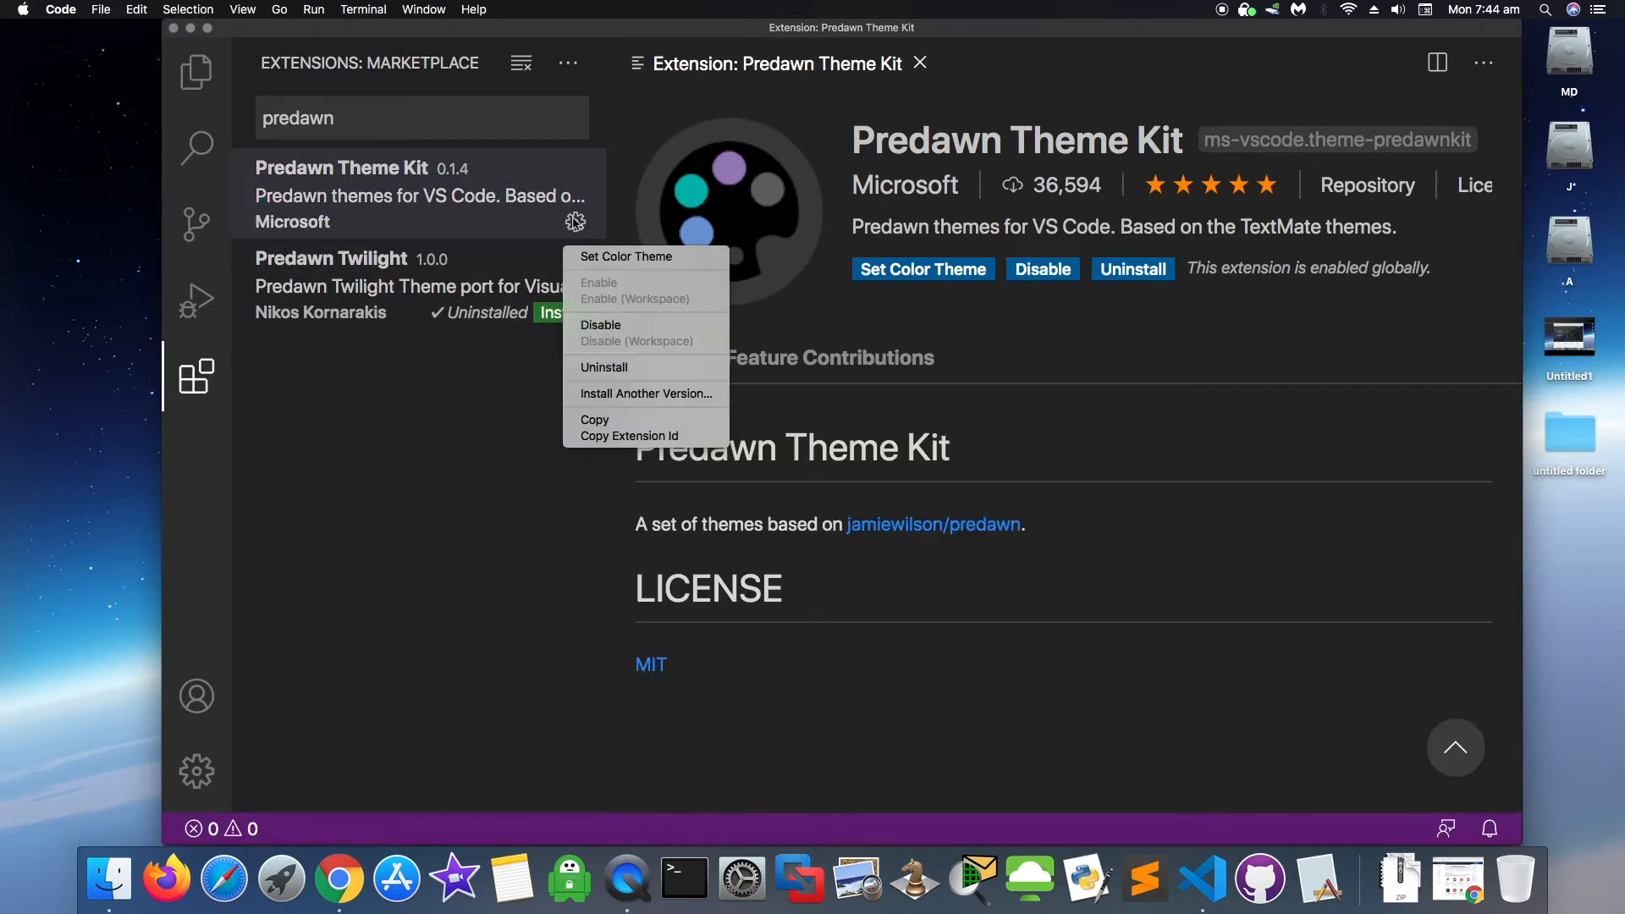
{"action": "left_click", "coordinate": [617, 259]}
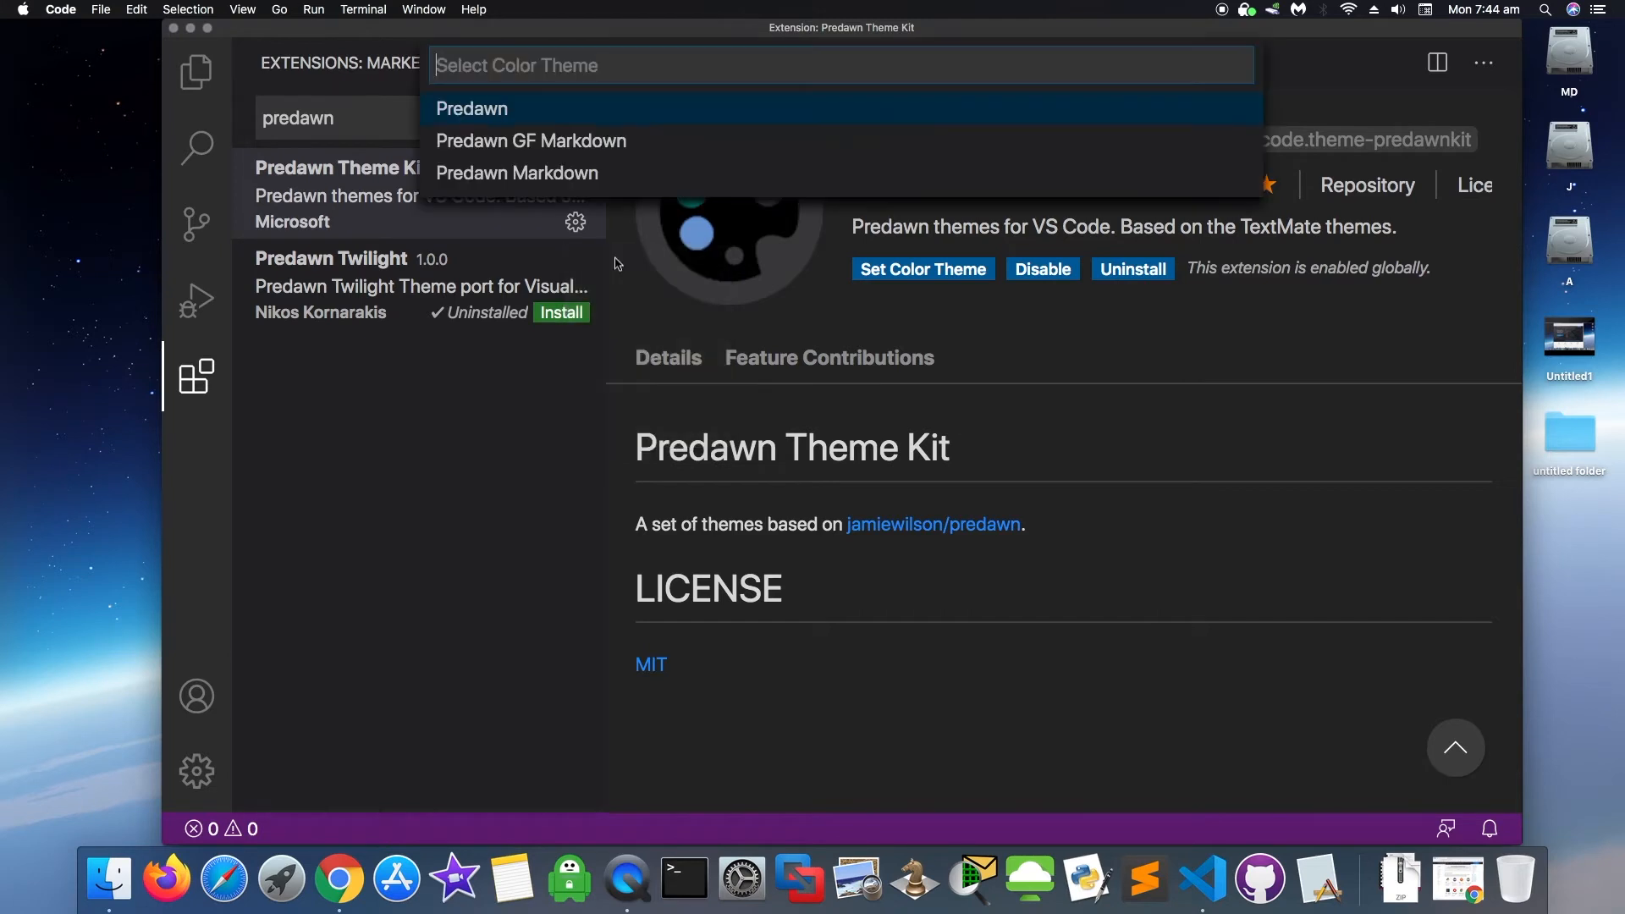
{"action": "left_click", "coordinate": [508, 114]}
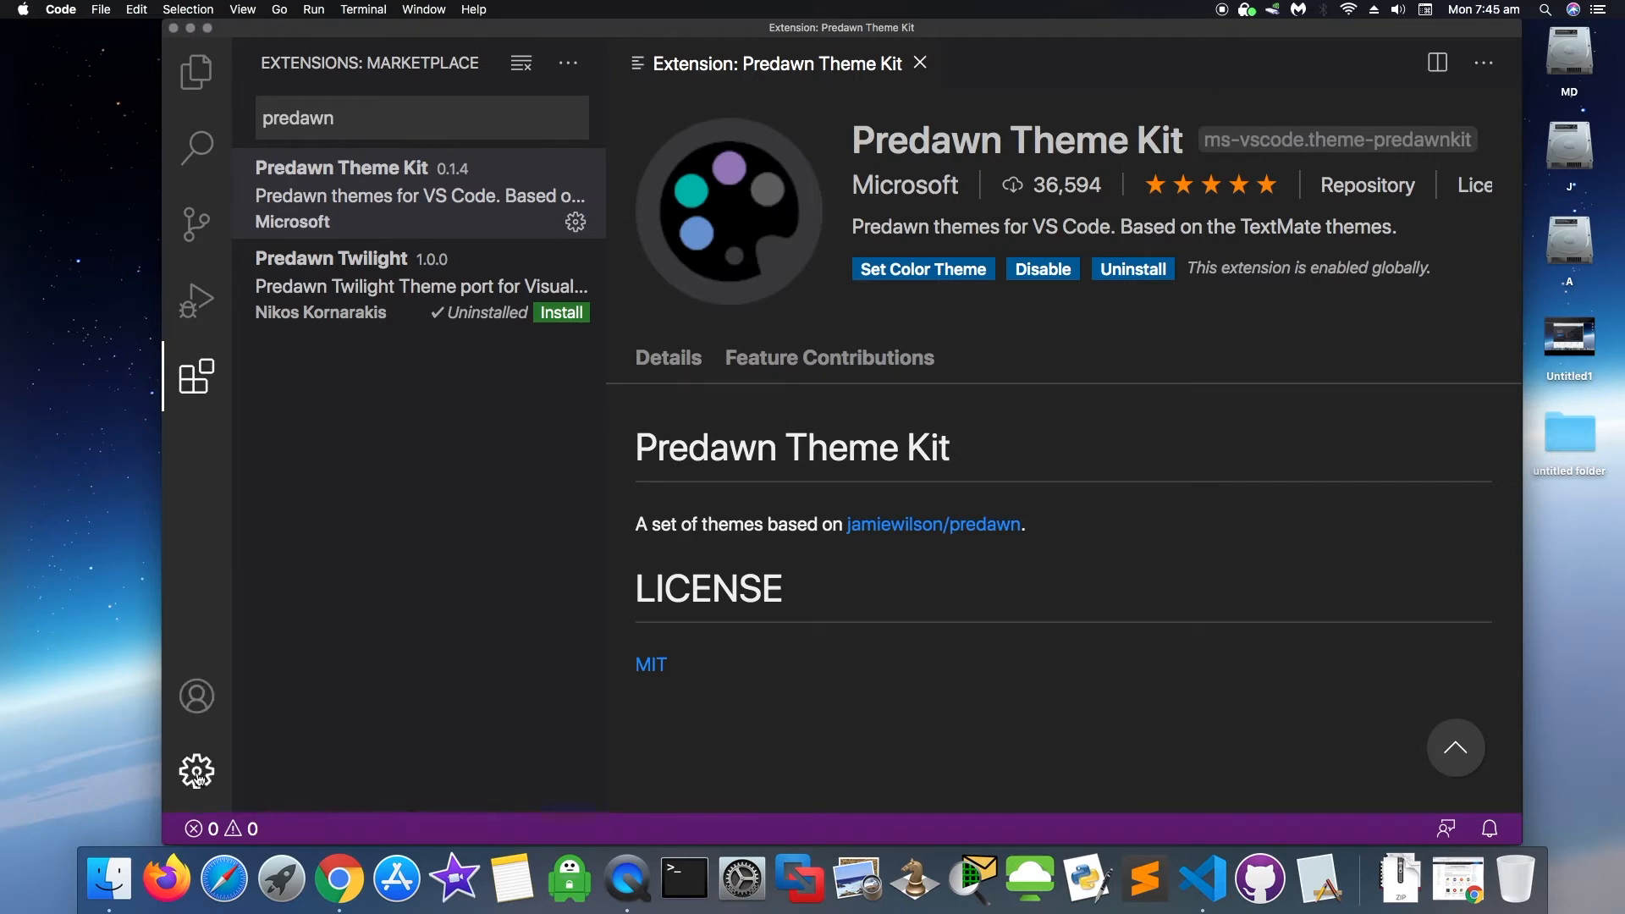
{"action": "left_click_drag", "start_coordinate": [385, 123], "coordinate": [255, 103]}
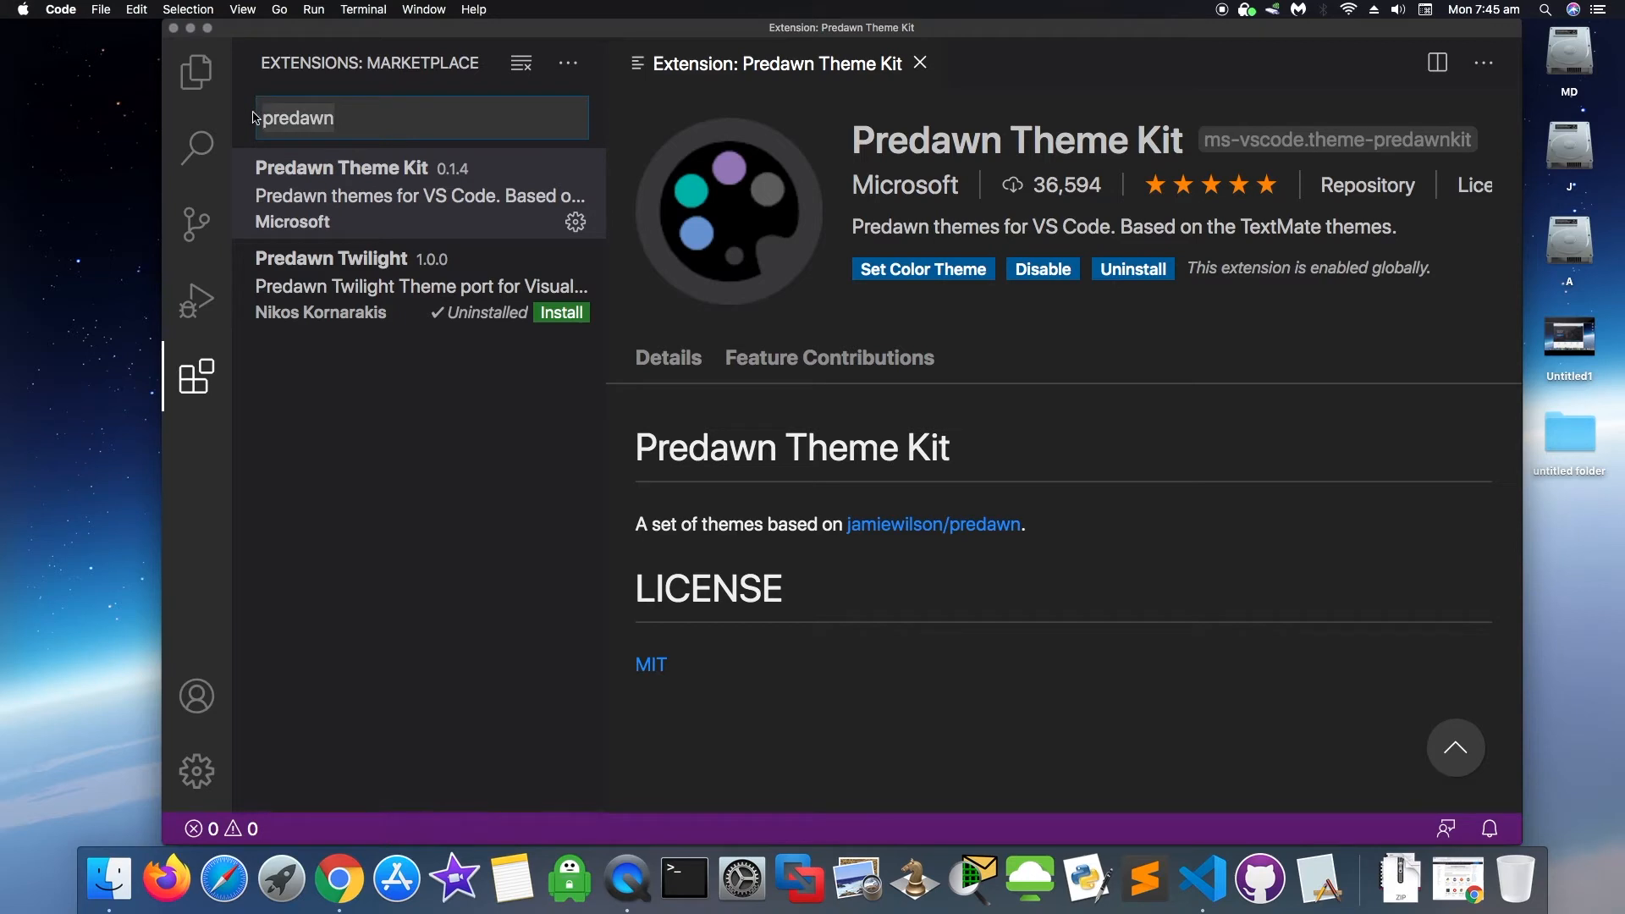
- Replace the predawn marketplace search with 'ayu'
{"action": "key", "text": "BackSpace"}
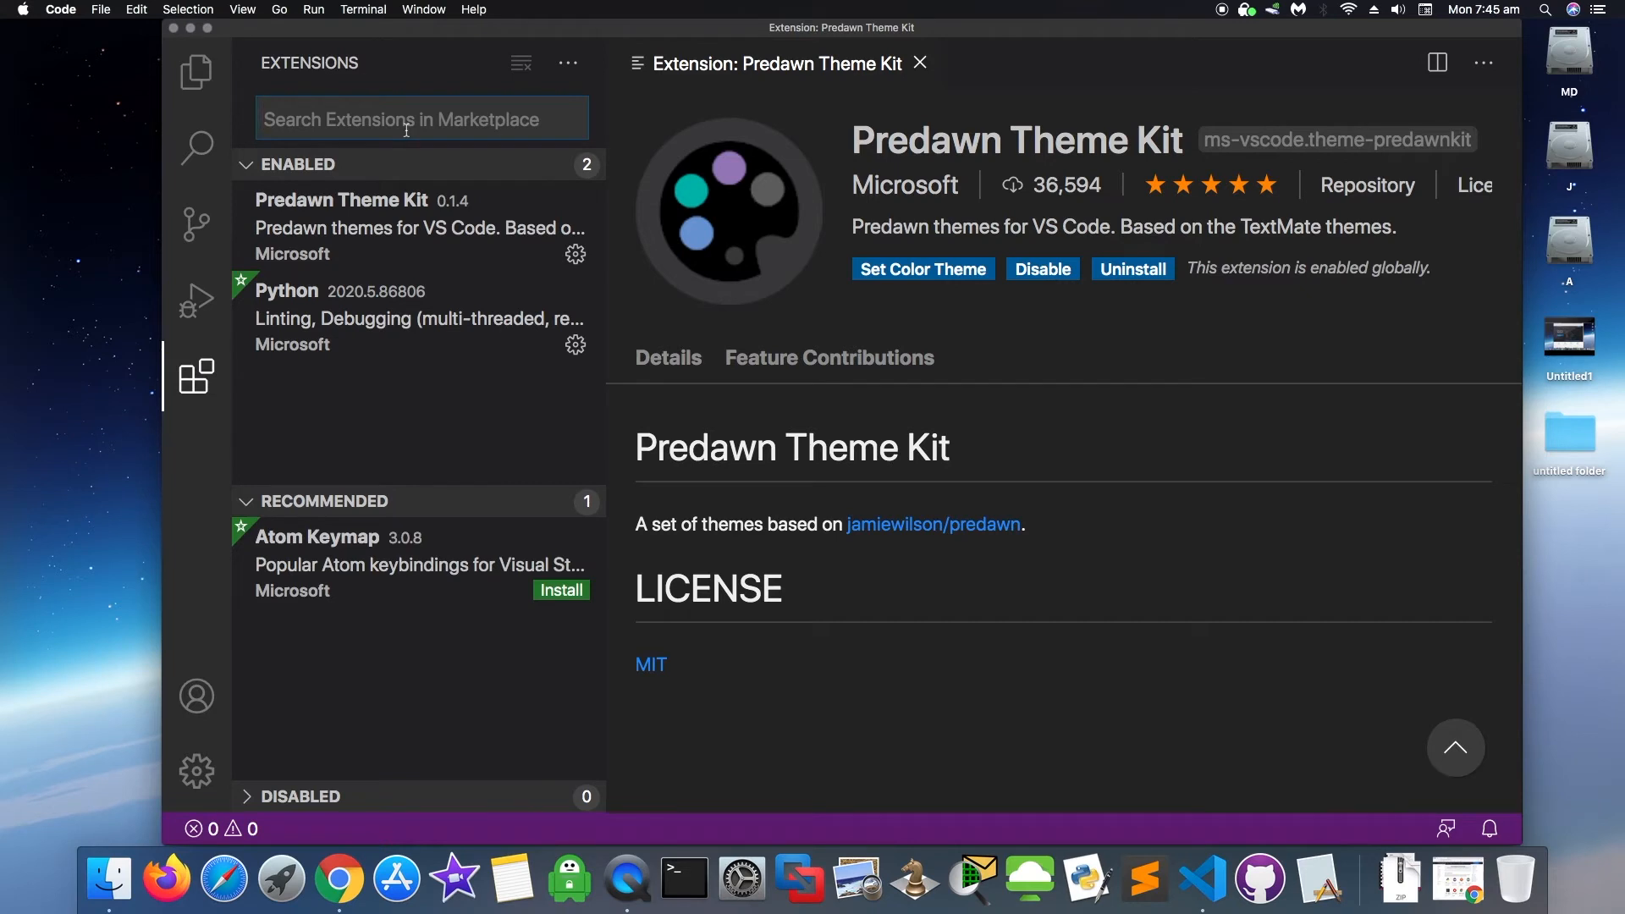
{"action": "type", "text": "ayu"}
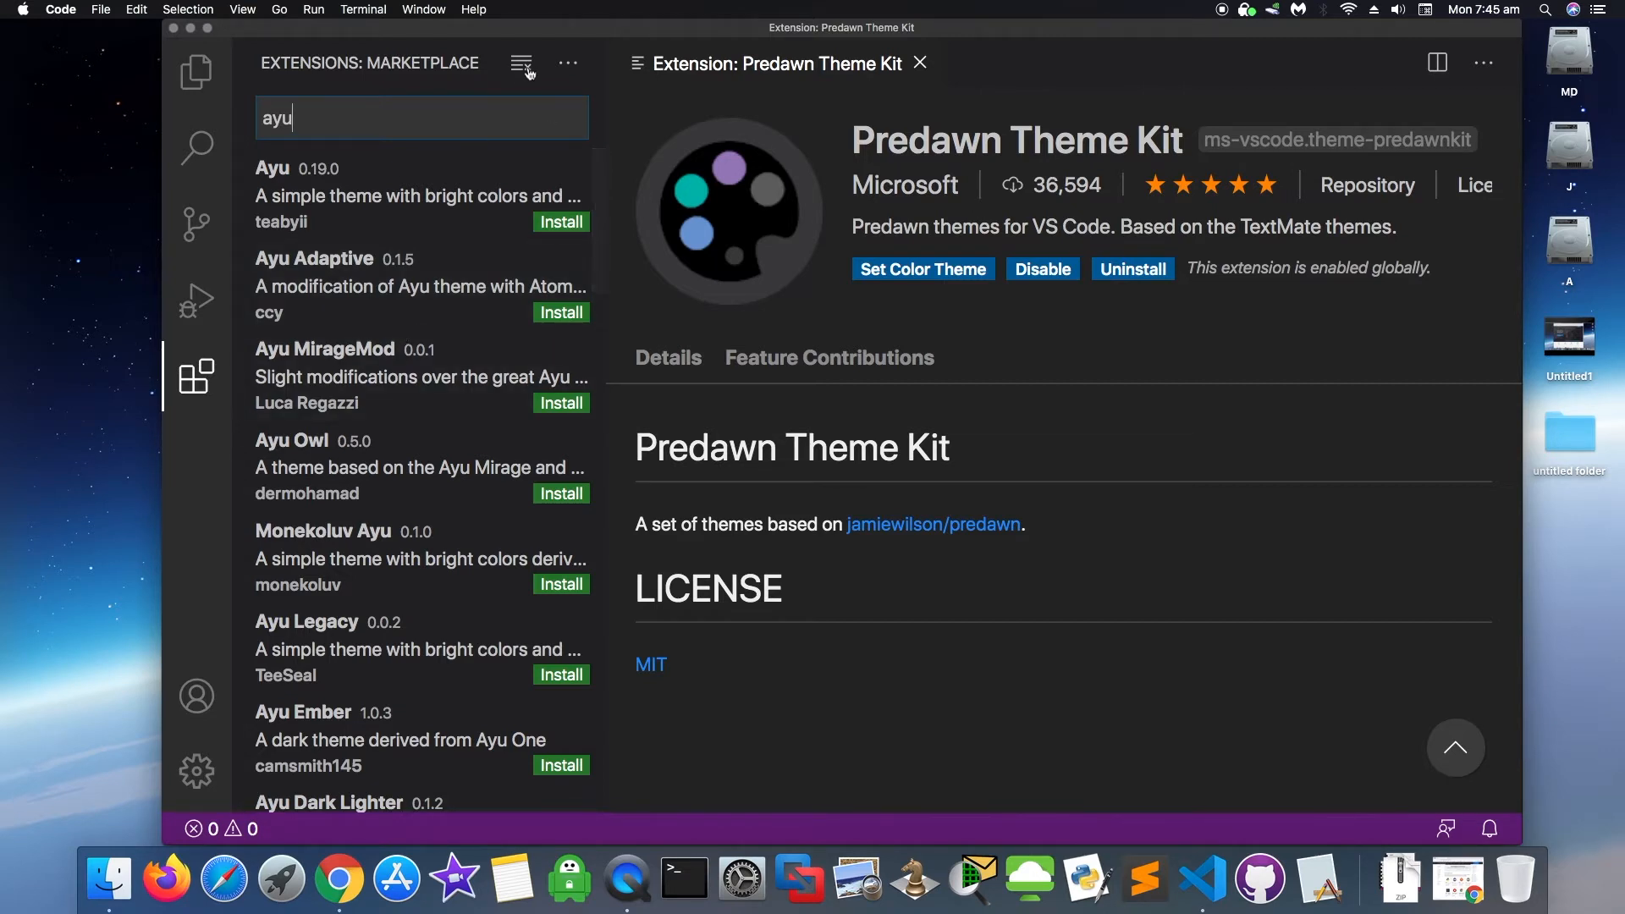
- Sort the Ayu results by install count and widen the extensions sidebar to show ratings
{"action": "left_click", "coordinate": [569, 65]}
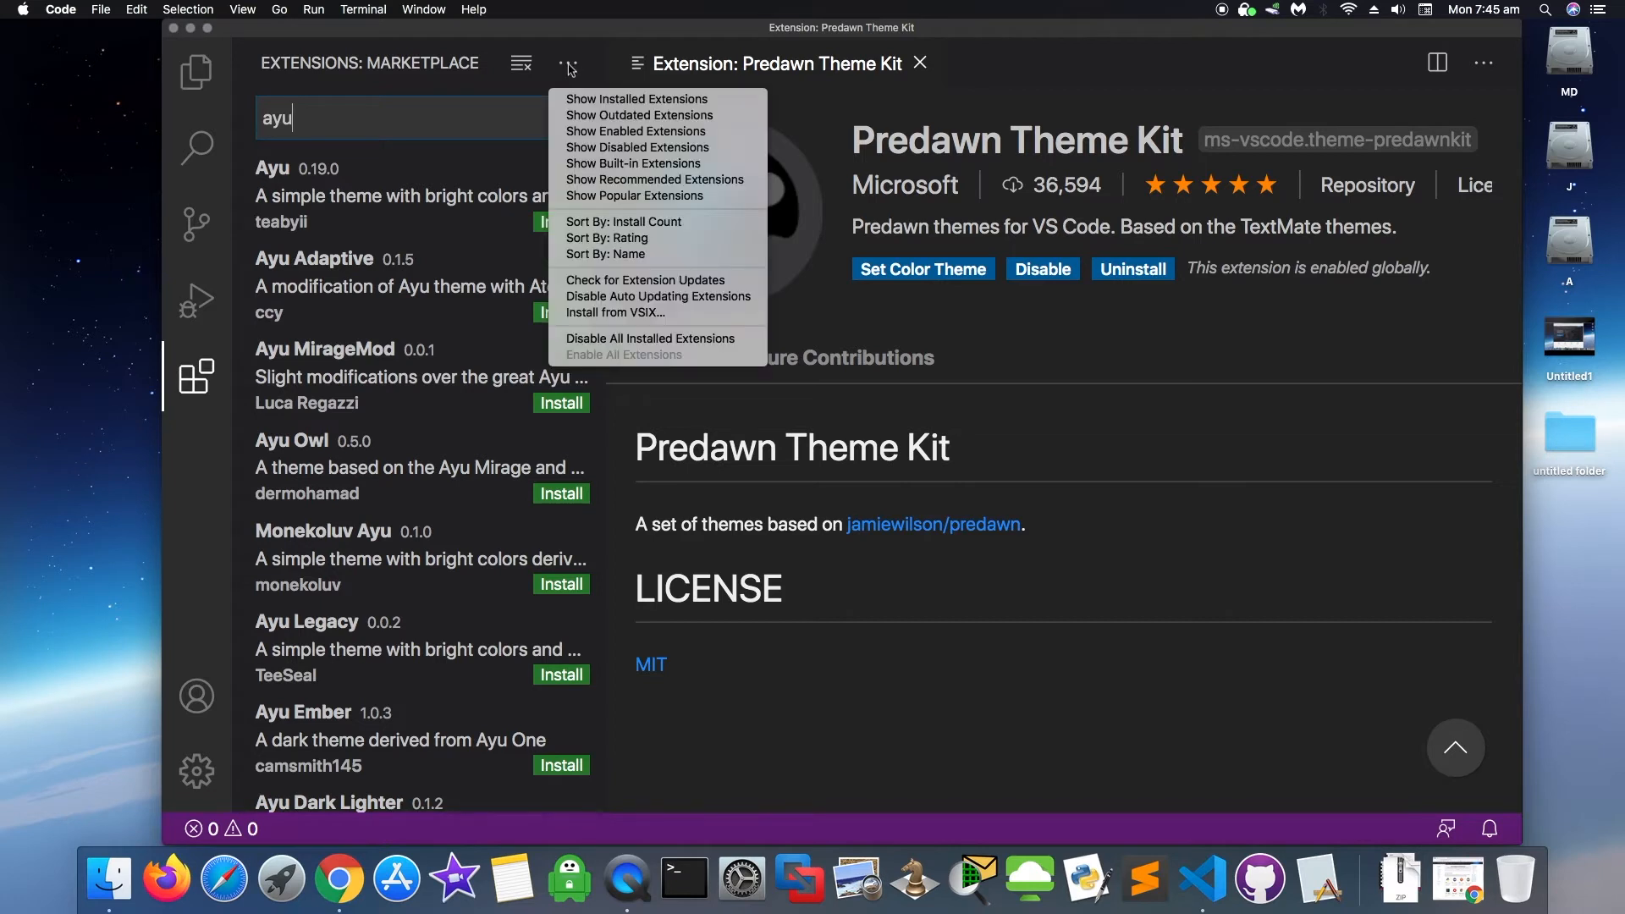
{"action": "left_click", "coordinate": [623, 225]}
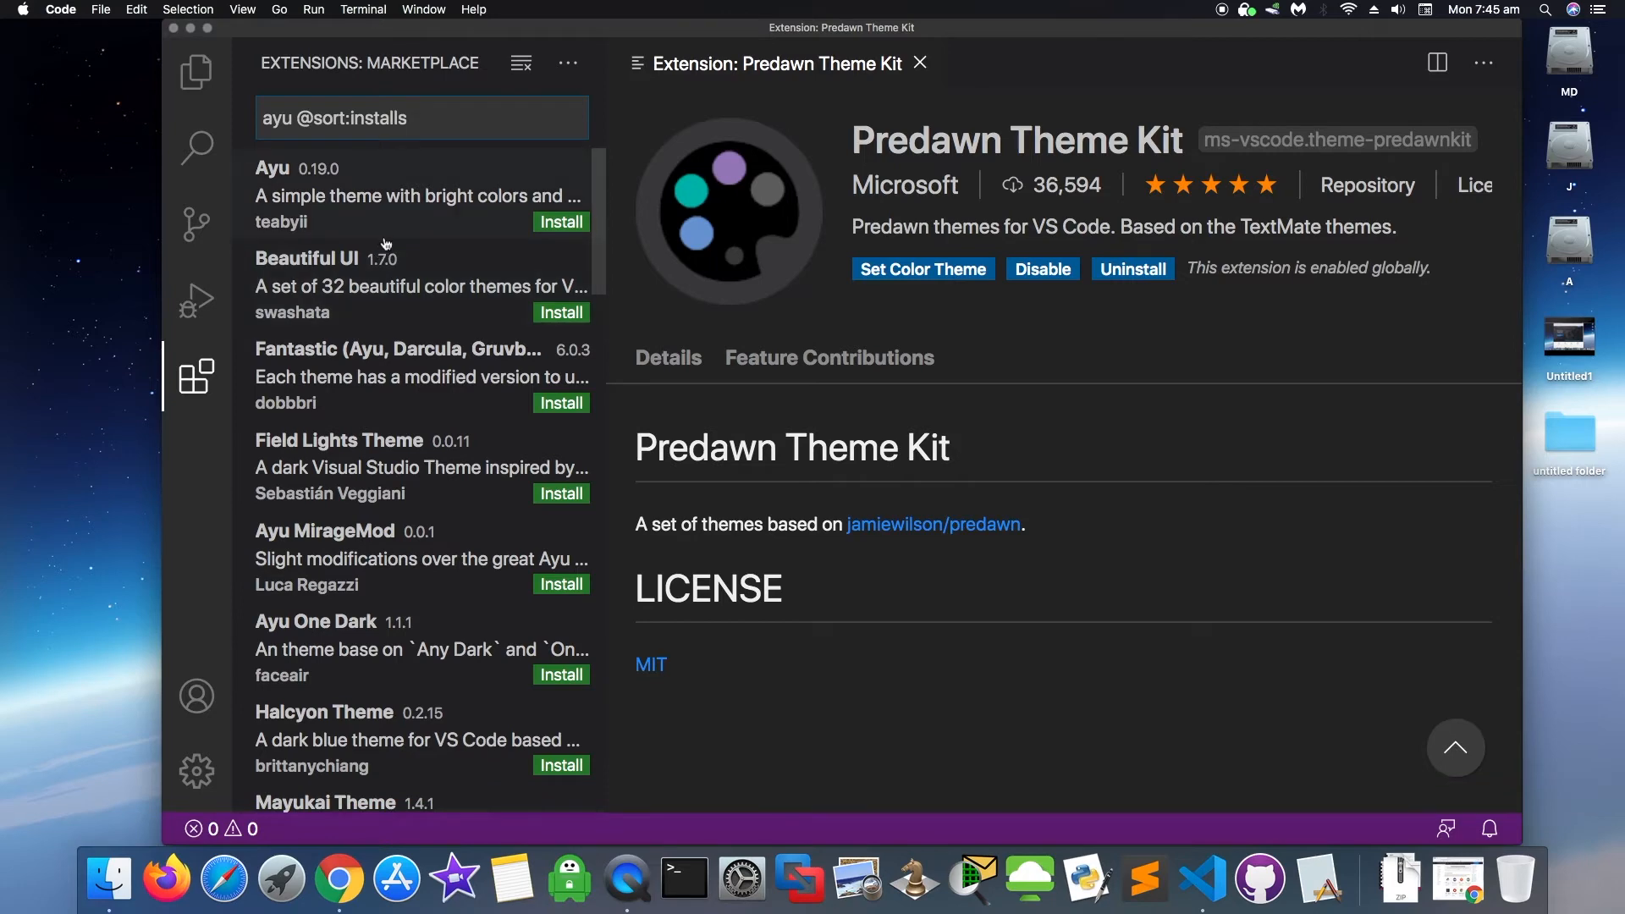
{"action": "left_click_drag", "start_coordinate": [695, 166], "coordinate": [780, 153]}
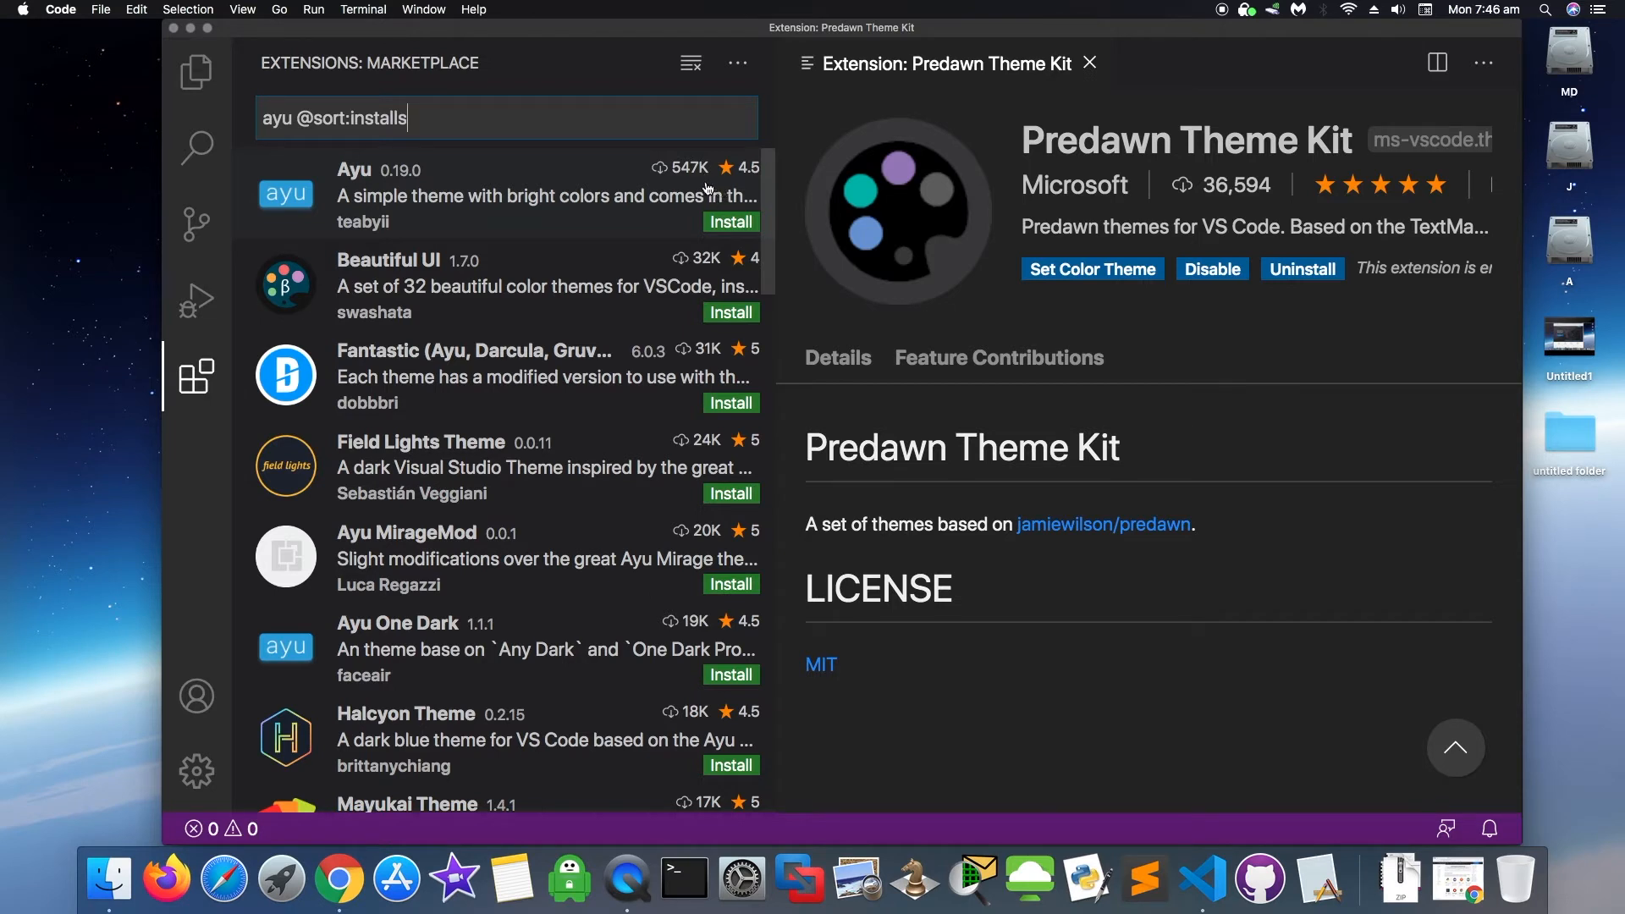
- Install the Ayu extension and apply its Ayu Dark Bordered colour theme
{"action": "left_click", "coordinate": [733, 222]}
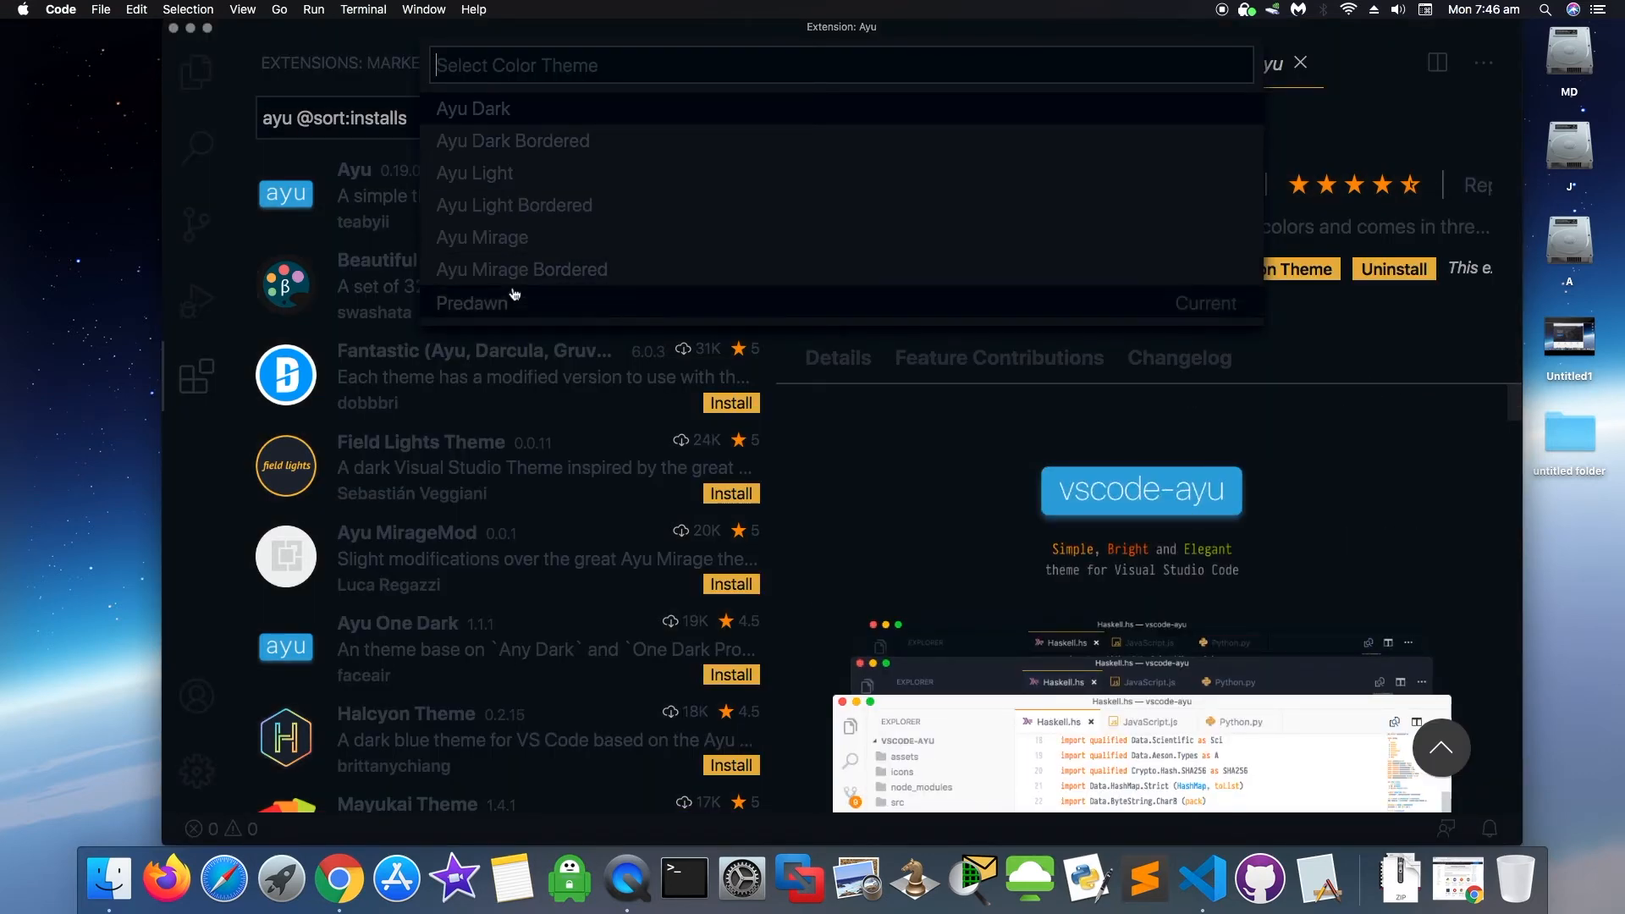
{"action": "left_click", "coordinate": [496, 115]}
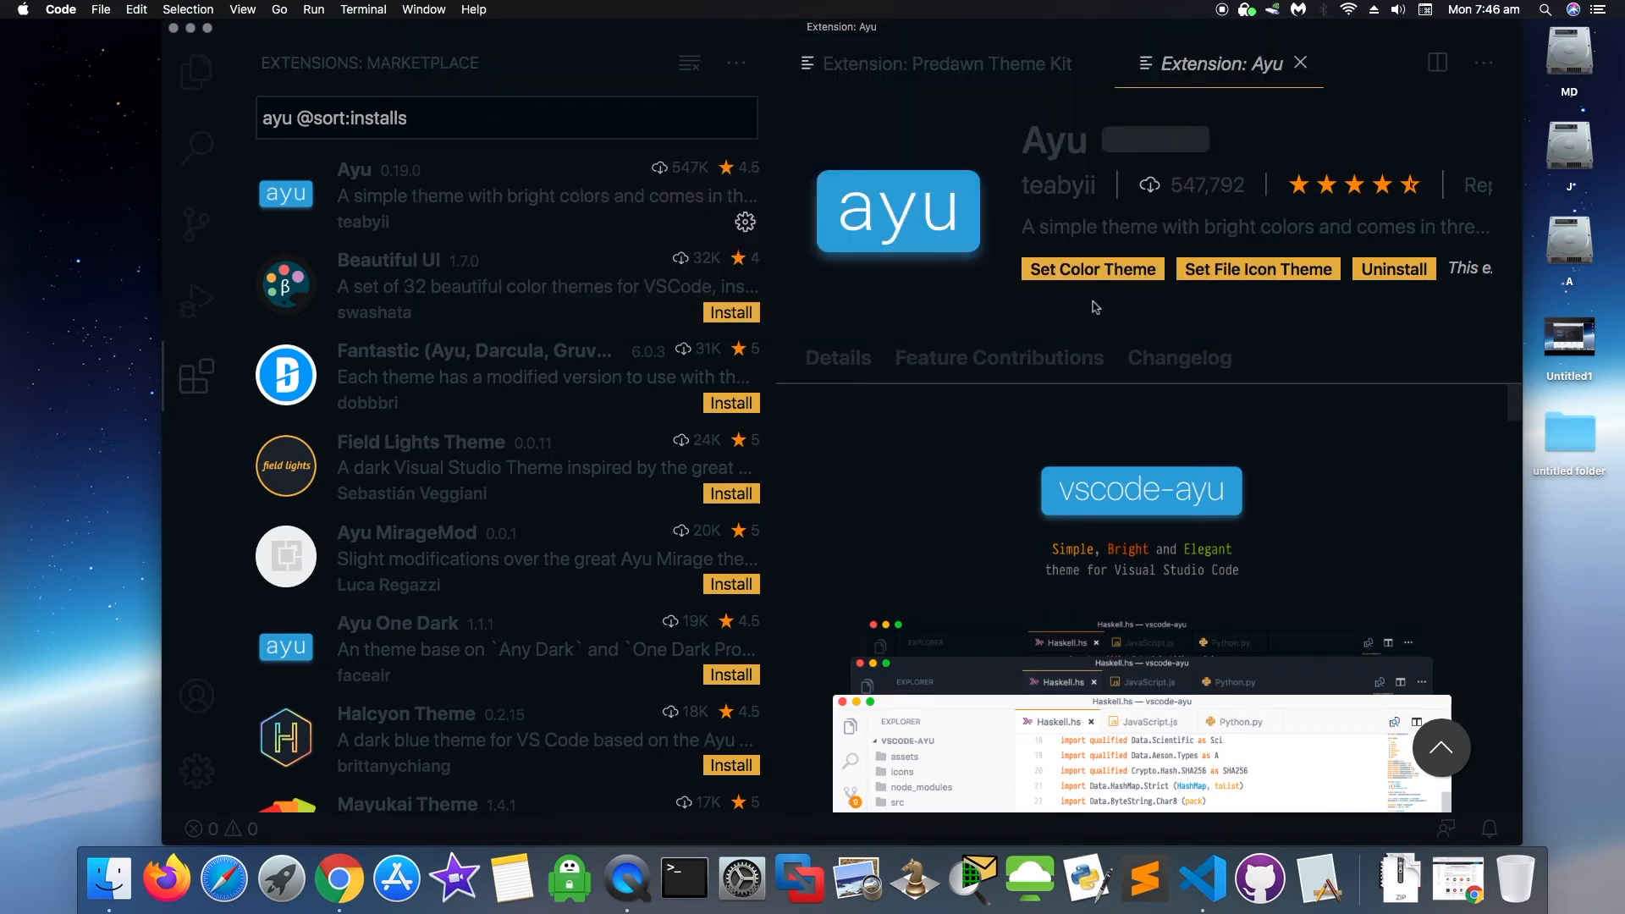
{"action": "left_click", "coordinate": [1107, 274]}
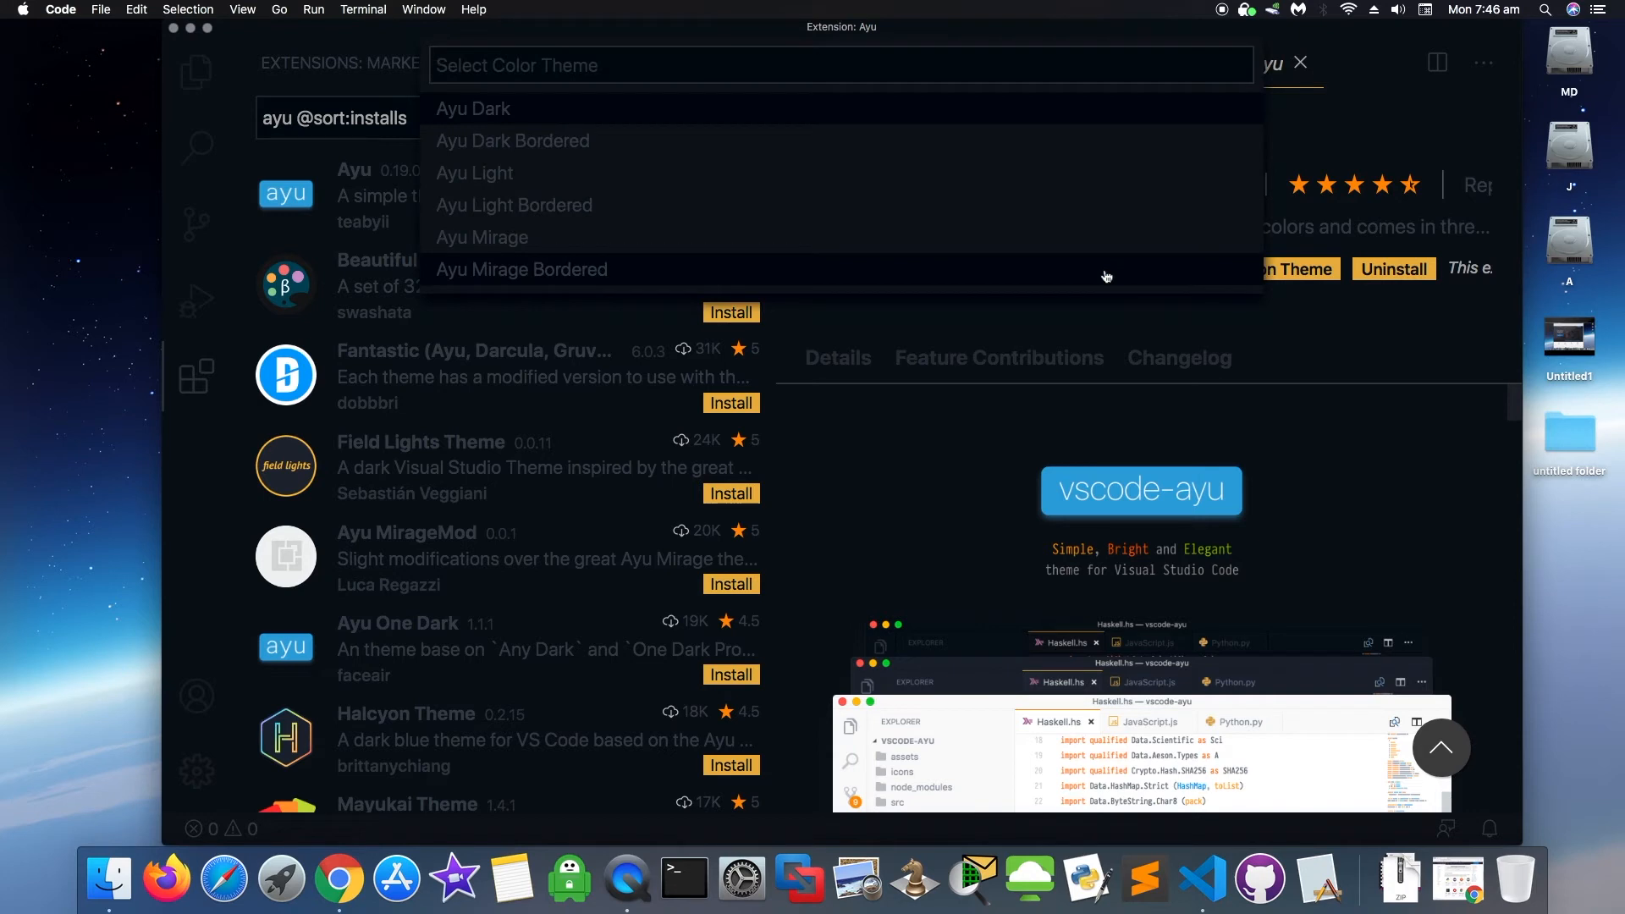
{"action": "left_click", "coordinate": [505, 142]}
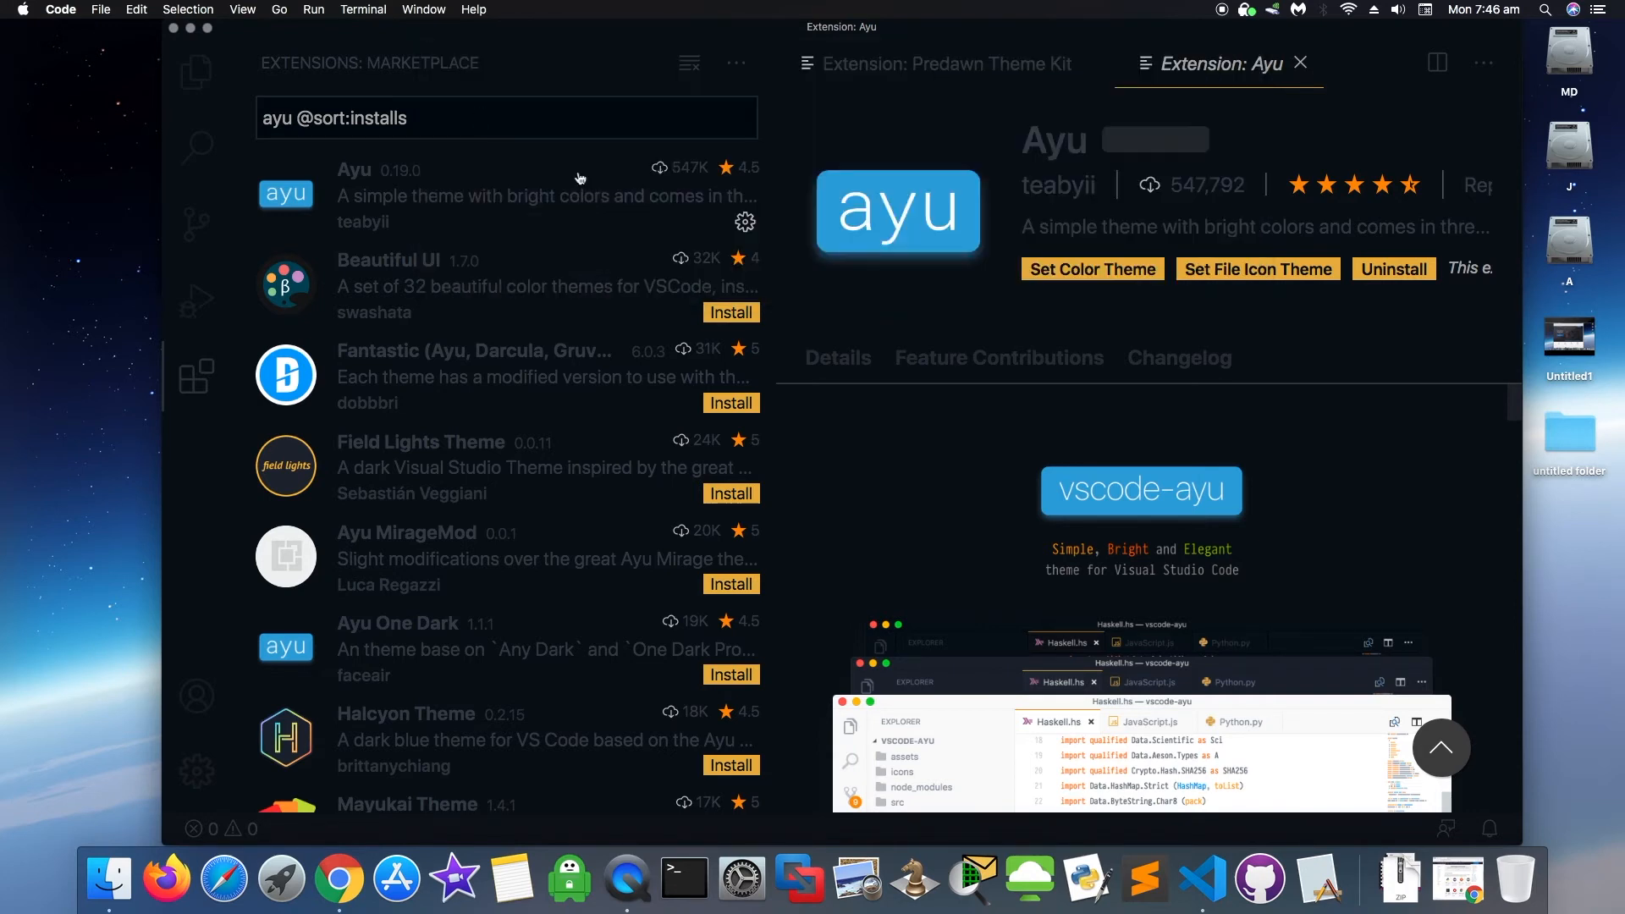
- Browse the file icon theme list, then close it without choosing one
{"action": "left_click", "coordinate": [1305, 275]}
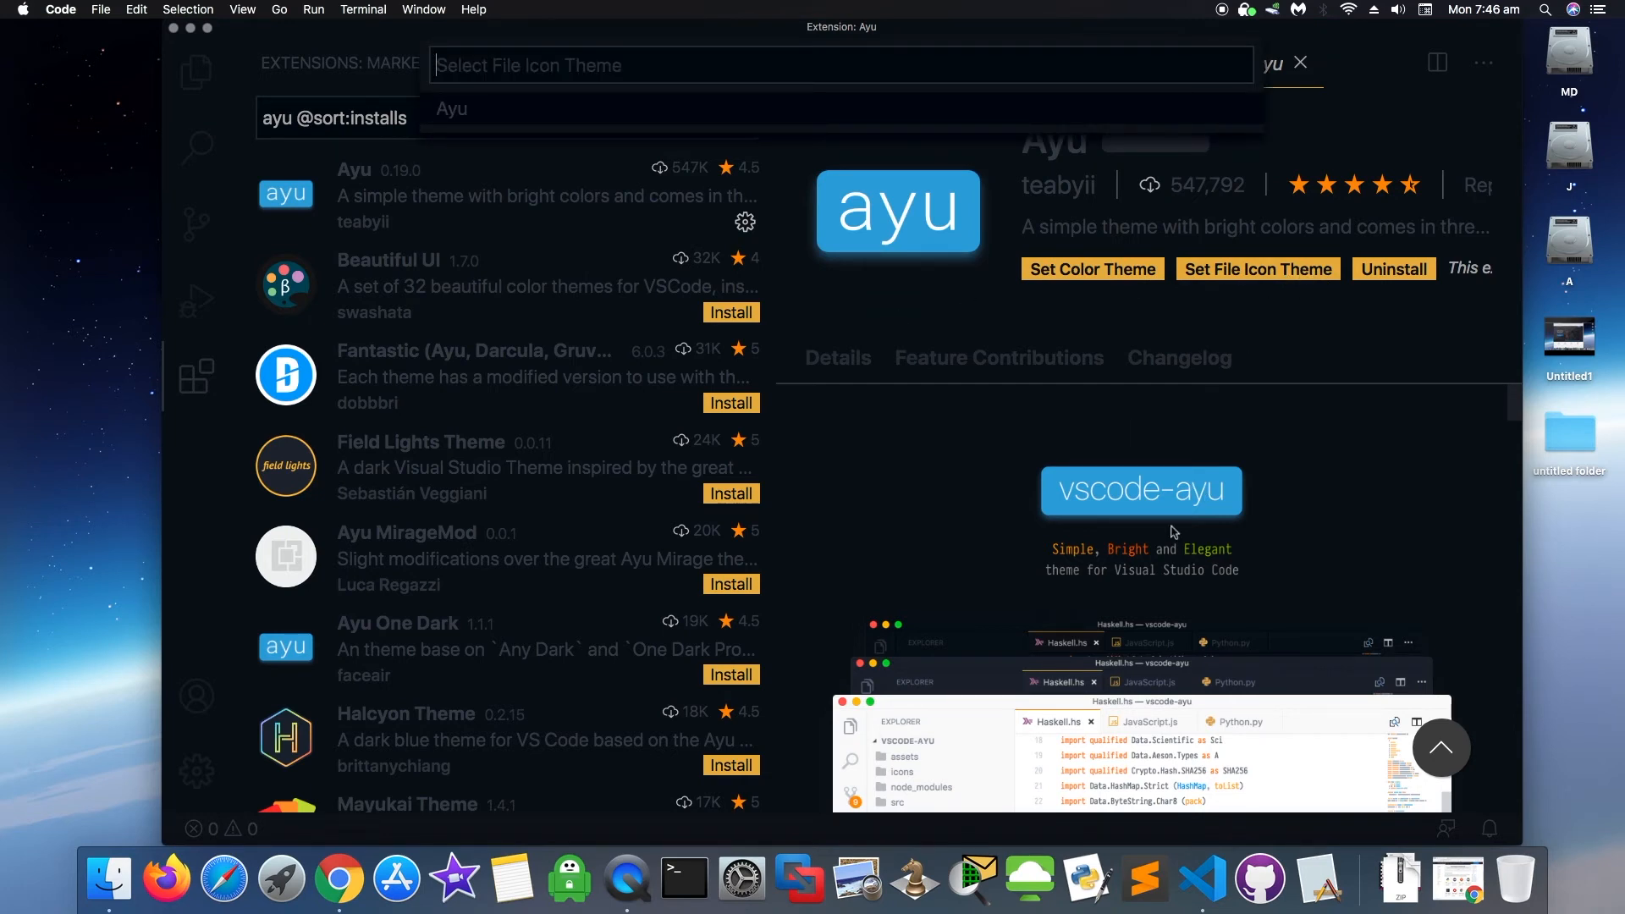
{"action": "scroll", "coordinate": [1170, 536], "scroll_direction": "down", "scroll_amount": 4}
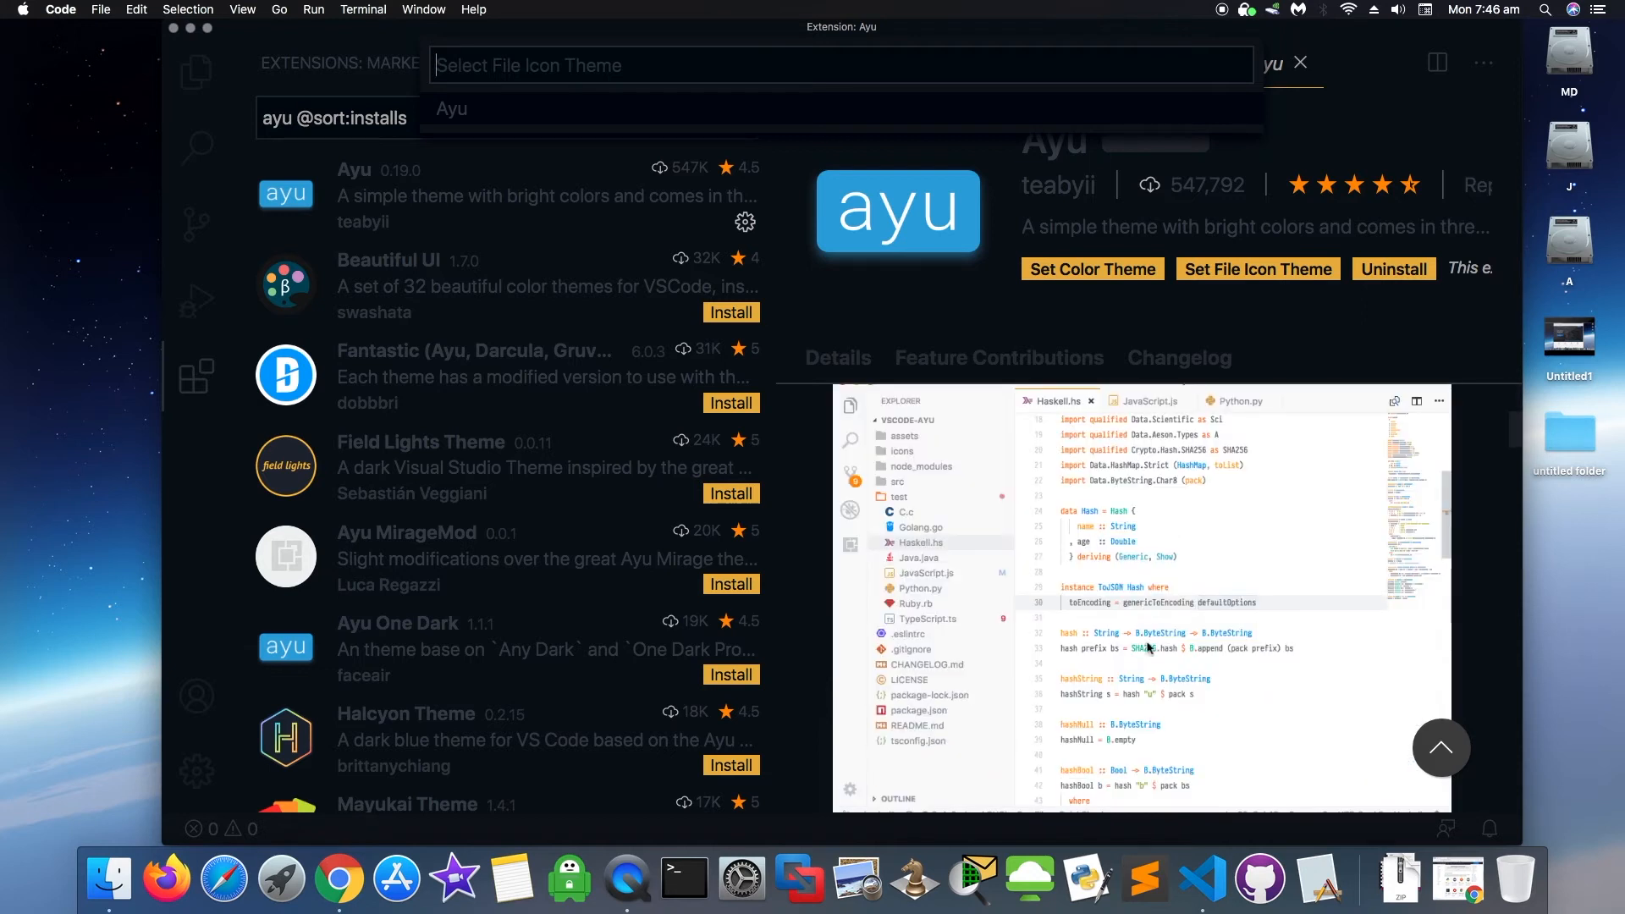
{"action": "scroll", "coordinate": [1126, 671], "scroll_direction": "down", "scroll_amount": 2}
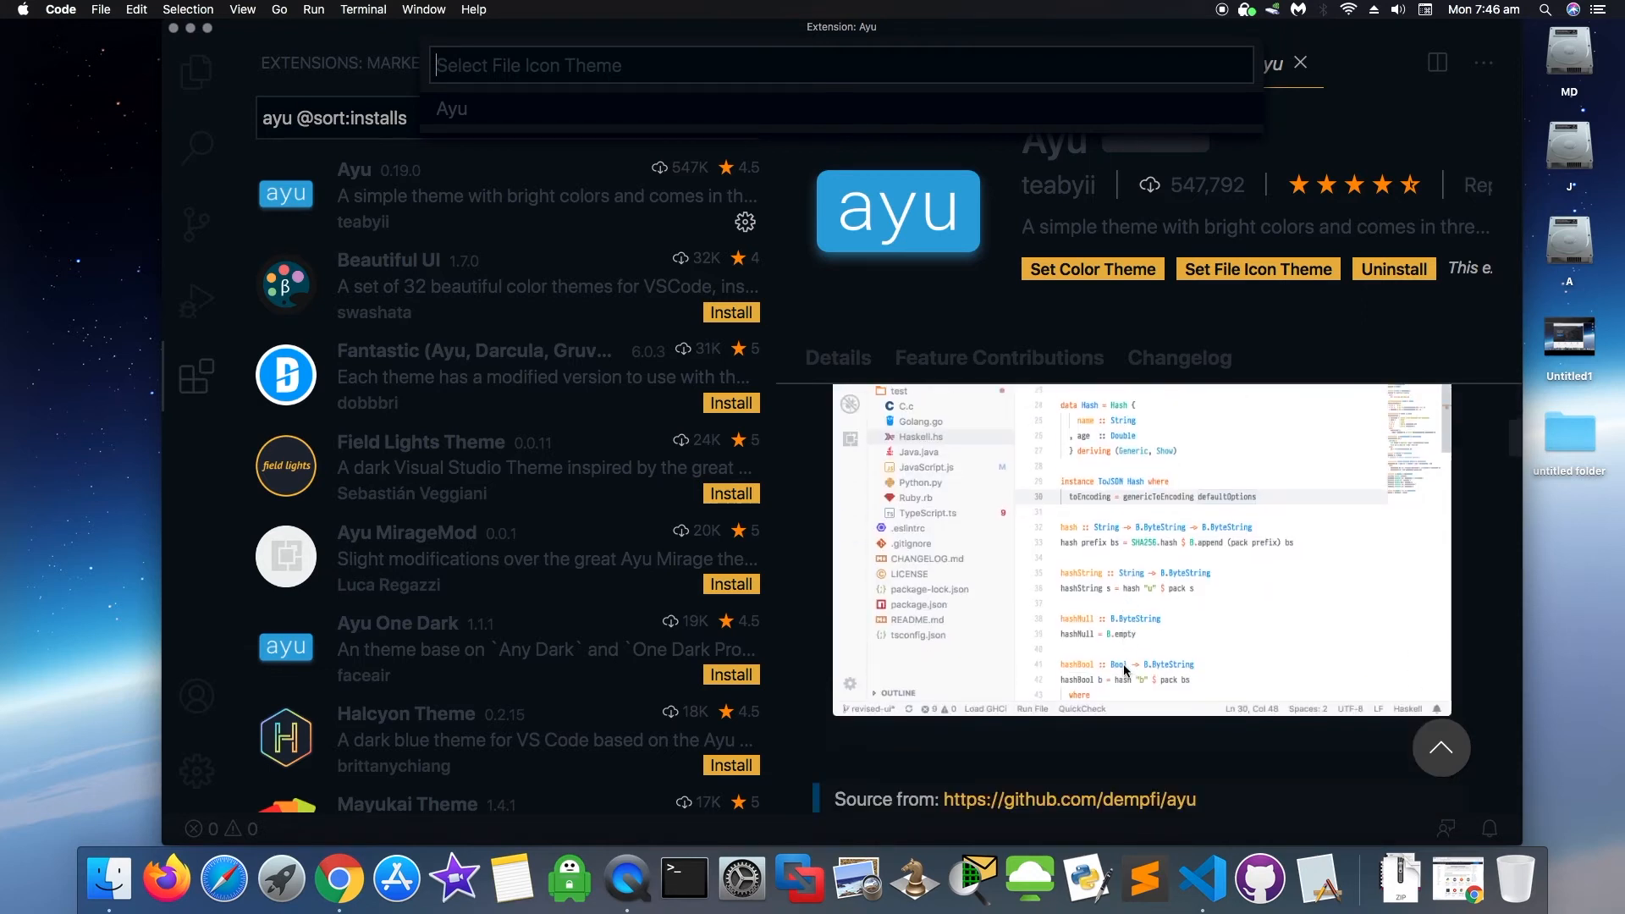
{"action": "scroll", "coordinate": [1126, 670], "scroll_direction": "down", "scroll_amount": 1}
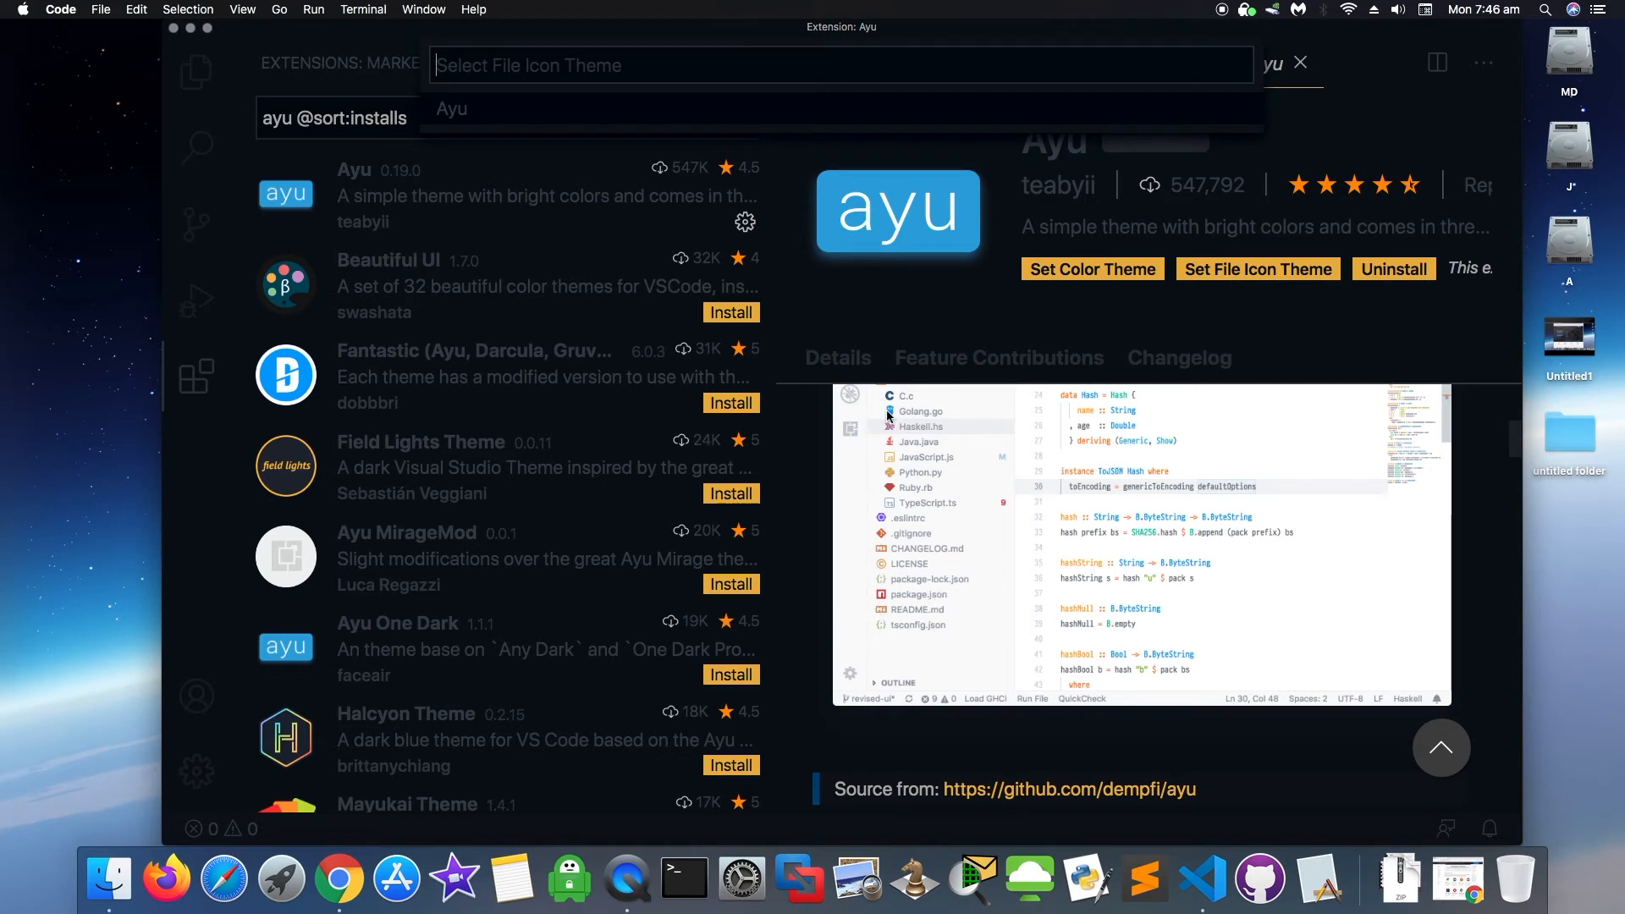
{"action": "scroll", "coordinate": [986, 643], "scroll_direction": "down", "scroll_amount": 1}
{"action": "scroll", "coordinate": [986, 643], "scroll_direction": "down", "scroll_amount": 5}
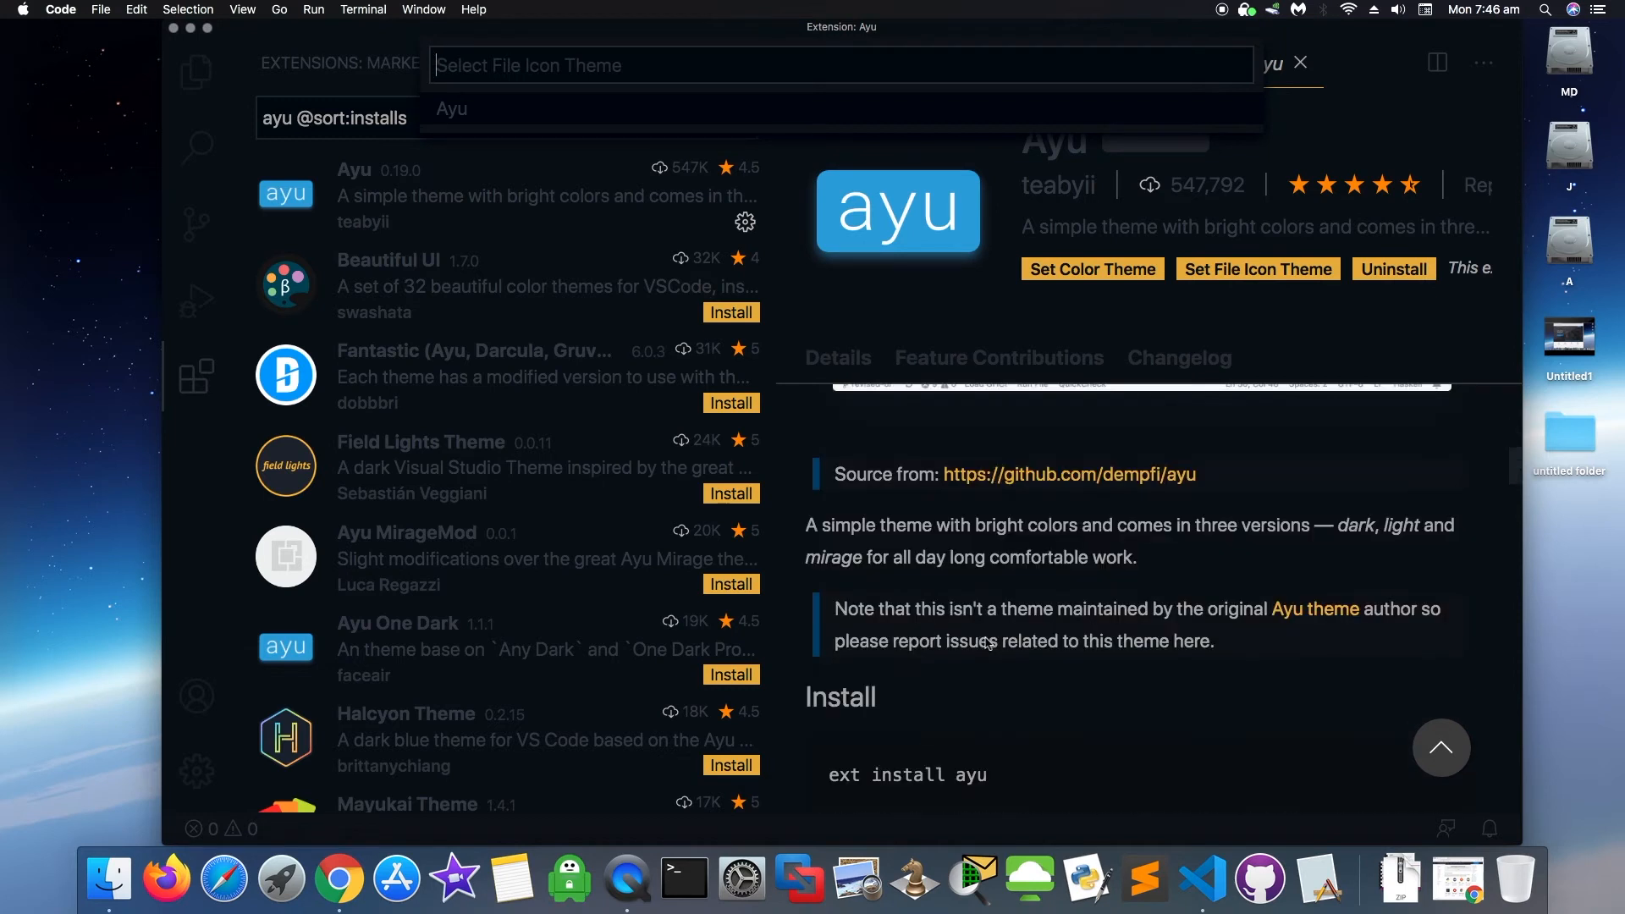
{"action": "scroll", "coordinate": [986, 636], "scroll_direction": "down", "scroll_amount": 3}
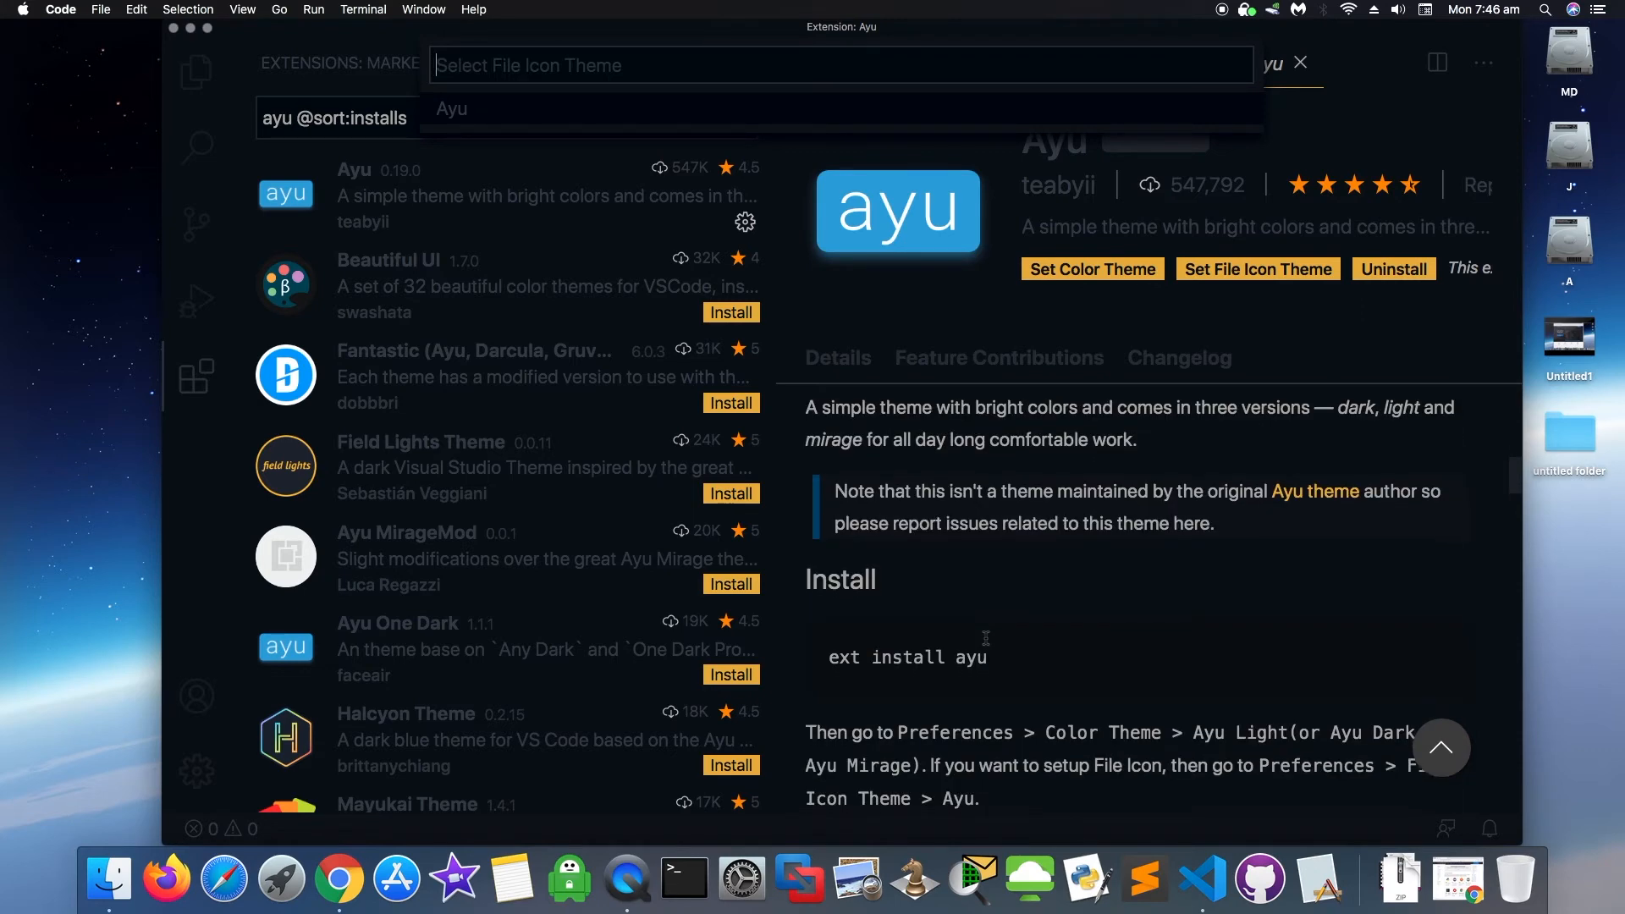
{"action": "scroll", "coordinate": [986, 639], "scroll_direction": "down", "scroll_amount": 5}
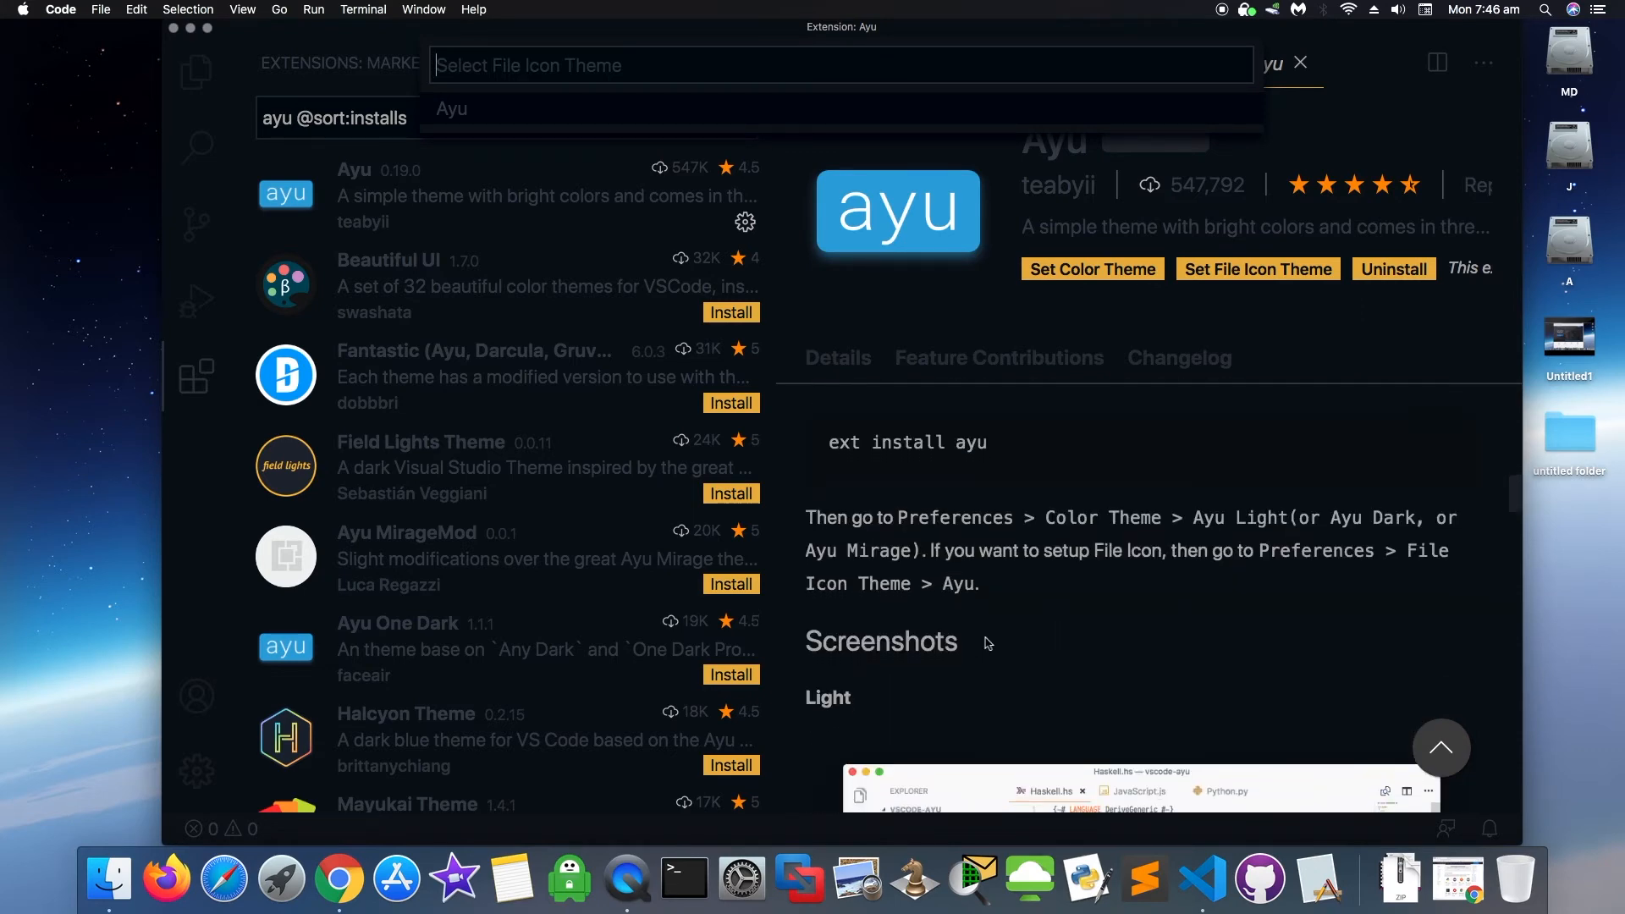
{"action": "scroll", "coordinate": [986, 644], "scroll_direction": "down", "scroll_amount": 4}
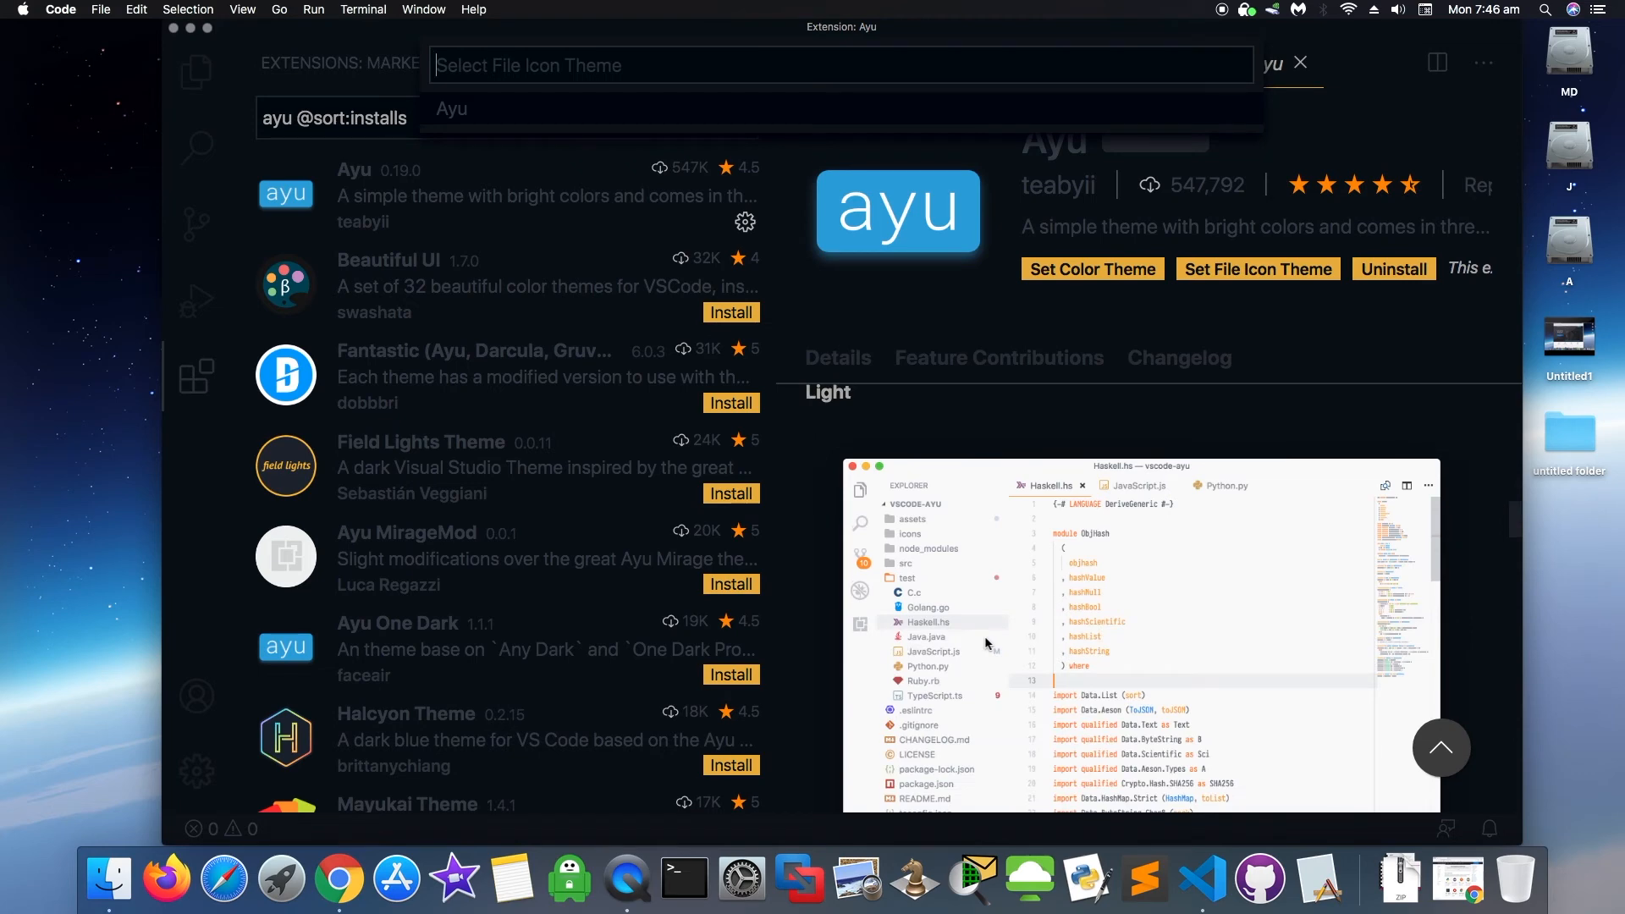
{"action": "scroll", "coordinate": [986, 644], "scroll_direction": "down", "scroll_amount": 4}
{"action": "scroll", "coordinate": [986, 643], "scroll_direction": "down", "scroll_amount": 5}
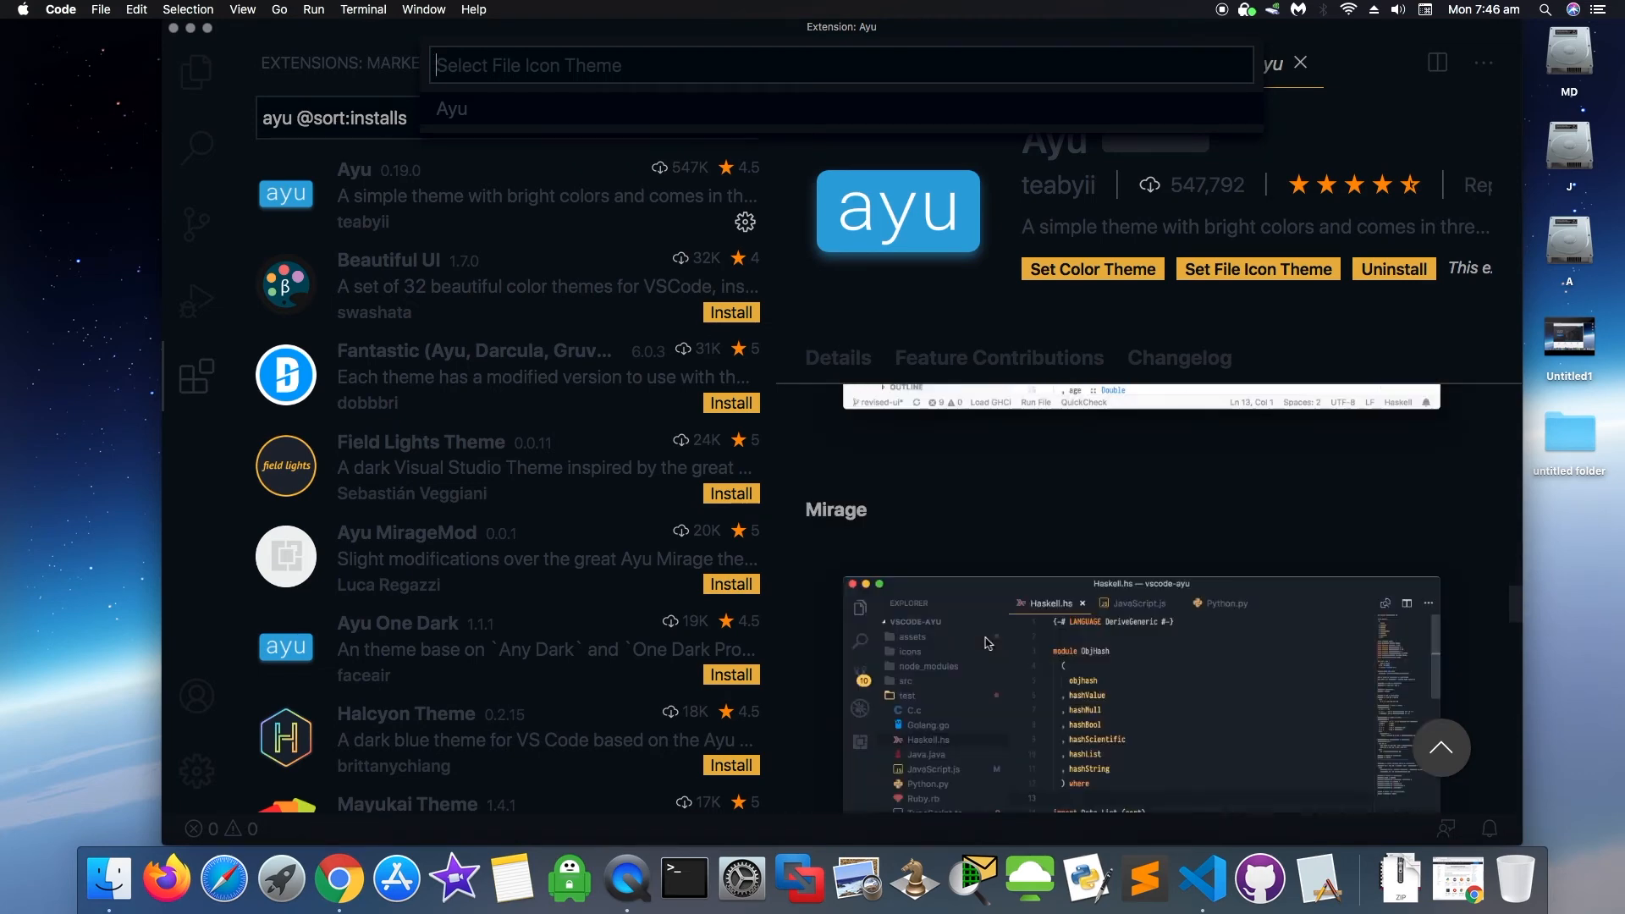
{"action": "left_click", "coordinate": [859, 406]}
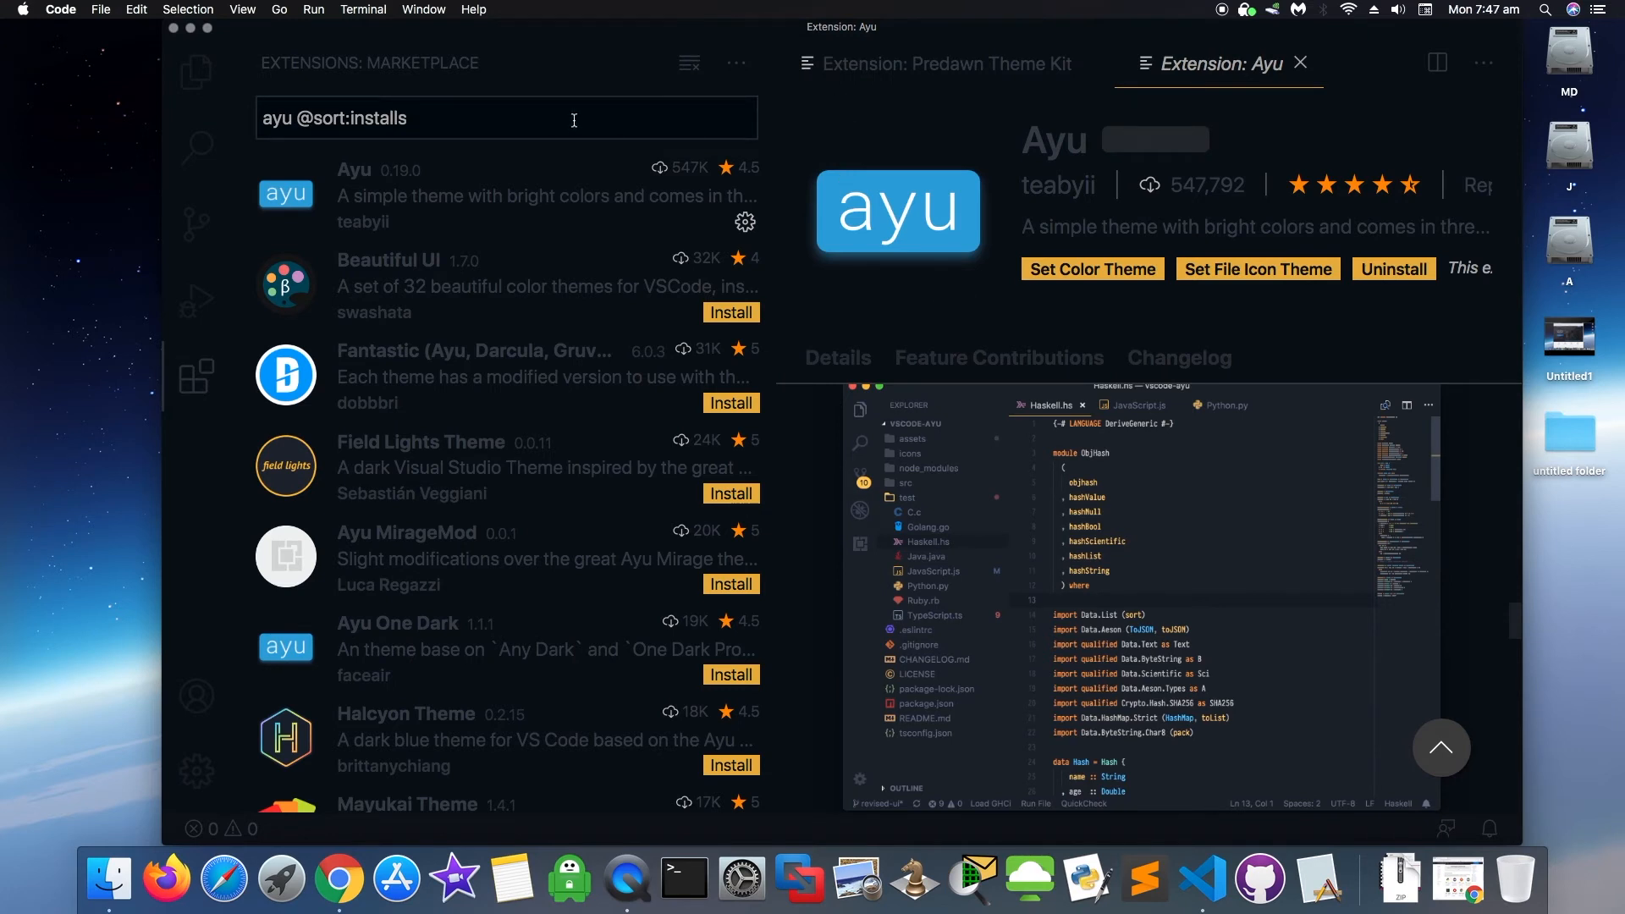
- Clear the Ayu search and search the marketplace for 'lynter'
{"action": "key", "text": "BackSpace"}
{"action": "key", "text": "BackSpace"}
{"action": "key", "text": "BackSpace"}
{"action": "key", "text": "BackSpace"}
{"action": "key", "text": "BackSpace"}
{"action": "key", "text": "BackSpace"}
{"action": "key", "text": "BackSpace"}
{"action": "key", "text": "BackSpace"}
{"action": "key", "text": "BackSpace"}
{"action": "key", "text": "BackSpace"}
{"action": "key", "text": "BackSpace"}
{"action": "key", "text": "BackSpace"}
{"action": "key", "text": "BackSpace"}
{"action": "key", "text": "BackSpace"}
{"action": "key", "text": "BackSpace"}
{"action": "key", "text": "BackSpace"}
{"action": "key", "text": "BackSpace"}
{"action": "key", "text": "BackSpace"}
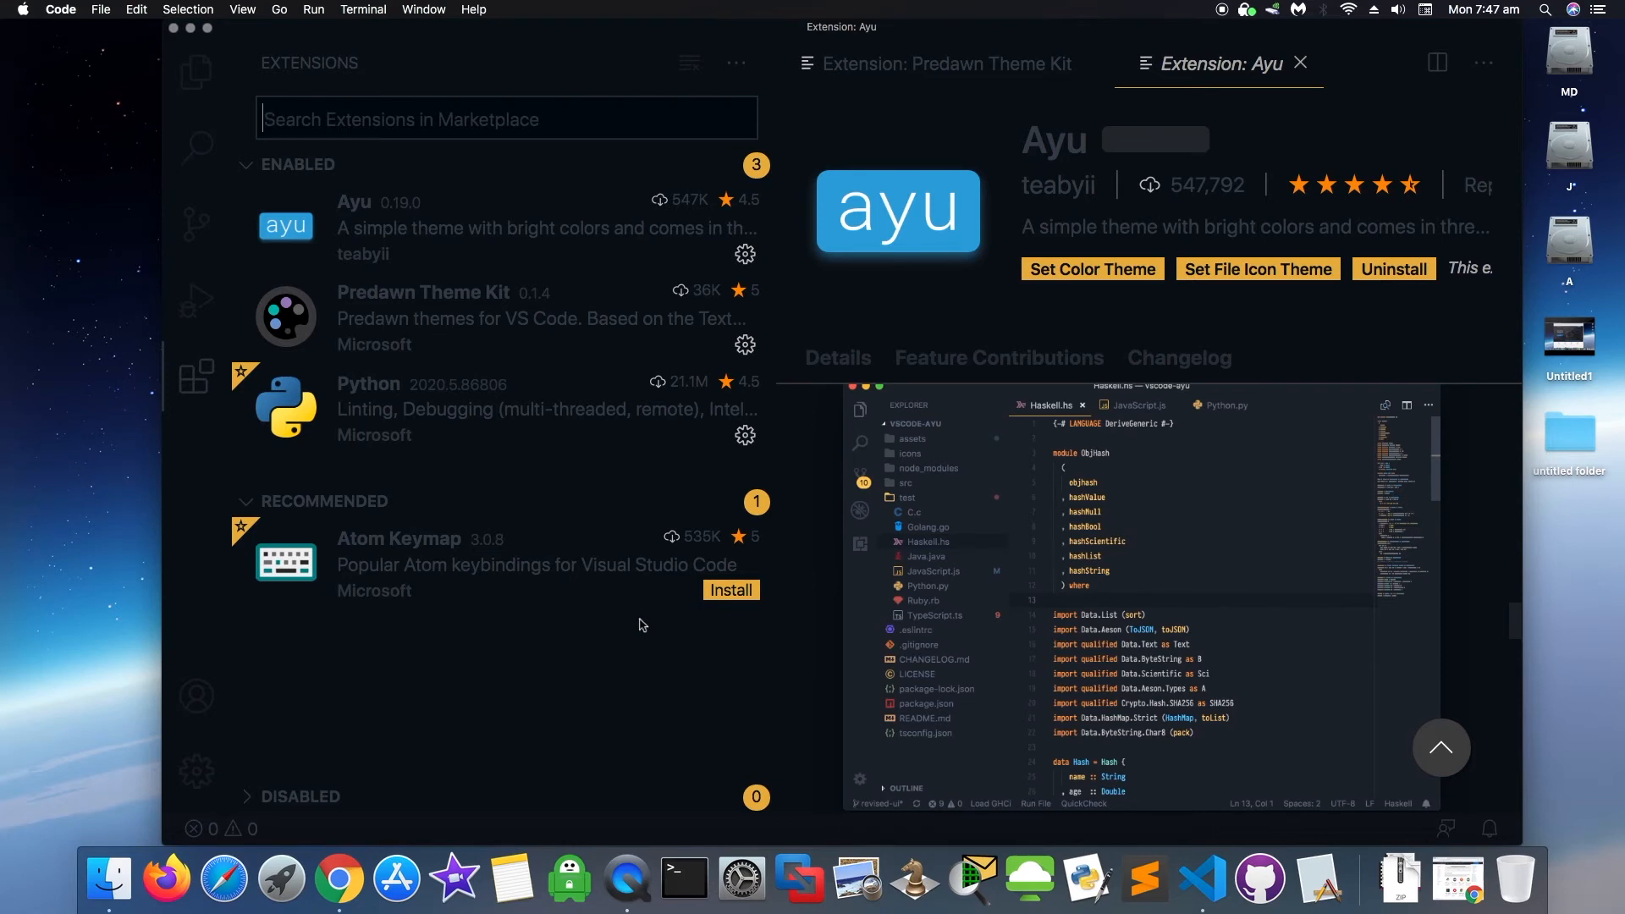
{"action": "type", "text": "lynter"}
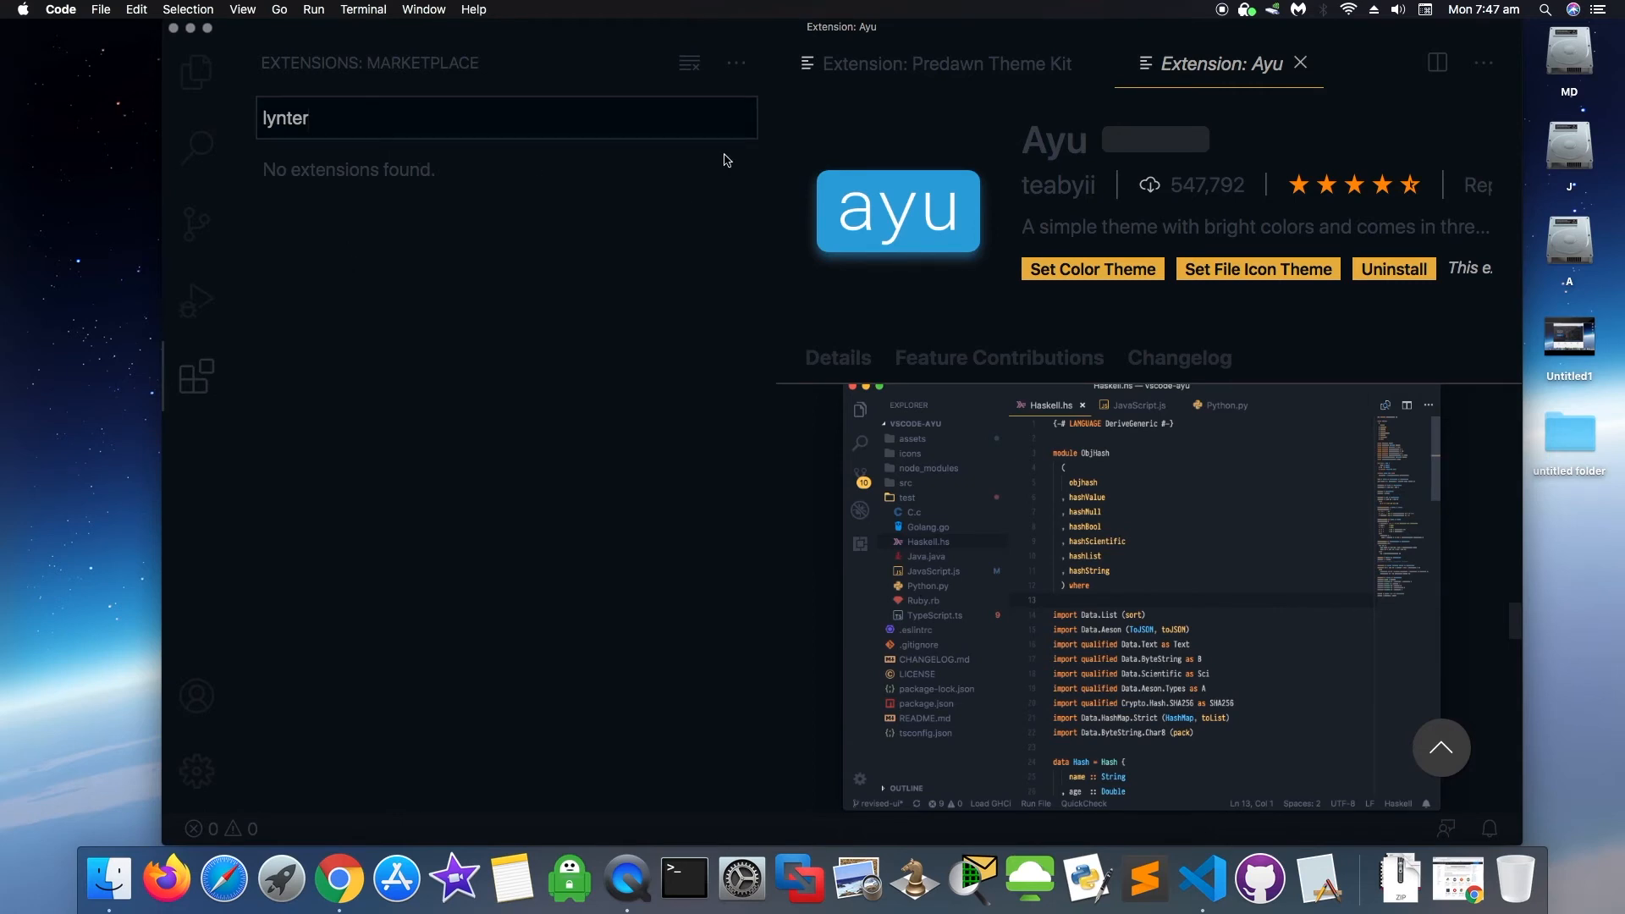
- Close the Ayu and Predawn Theme Kit tabs, restart VS Code from the Dock, and close Welcome
{"action": "left_click", "coordinate": [1300, 62]}
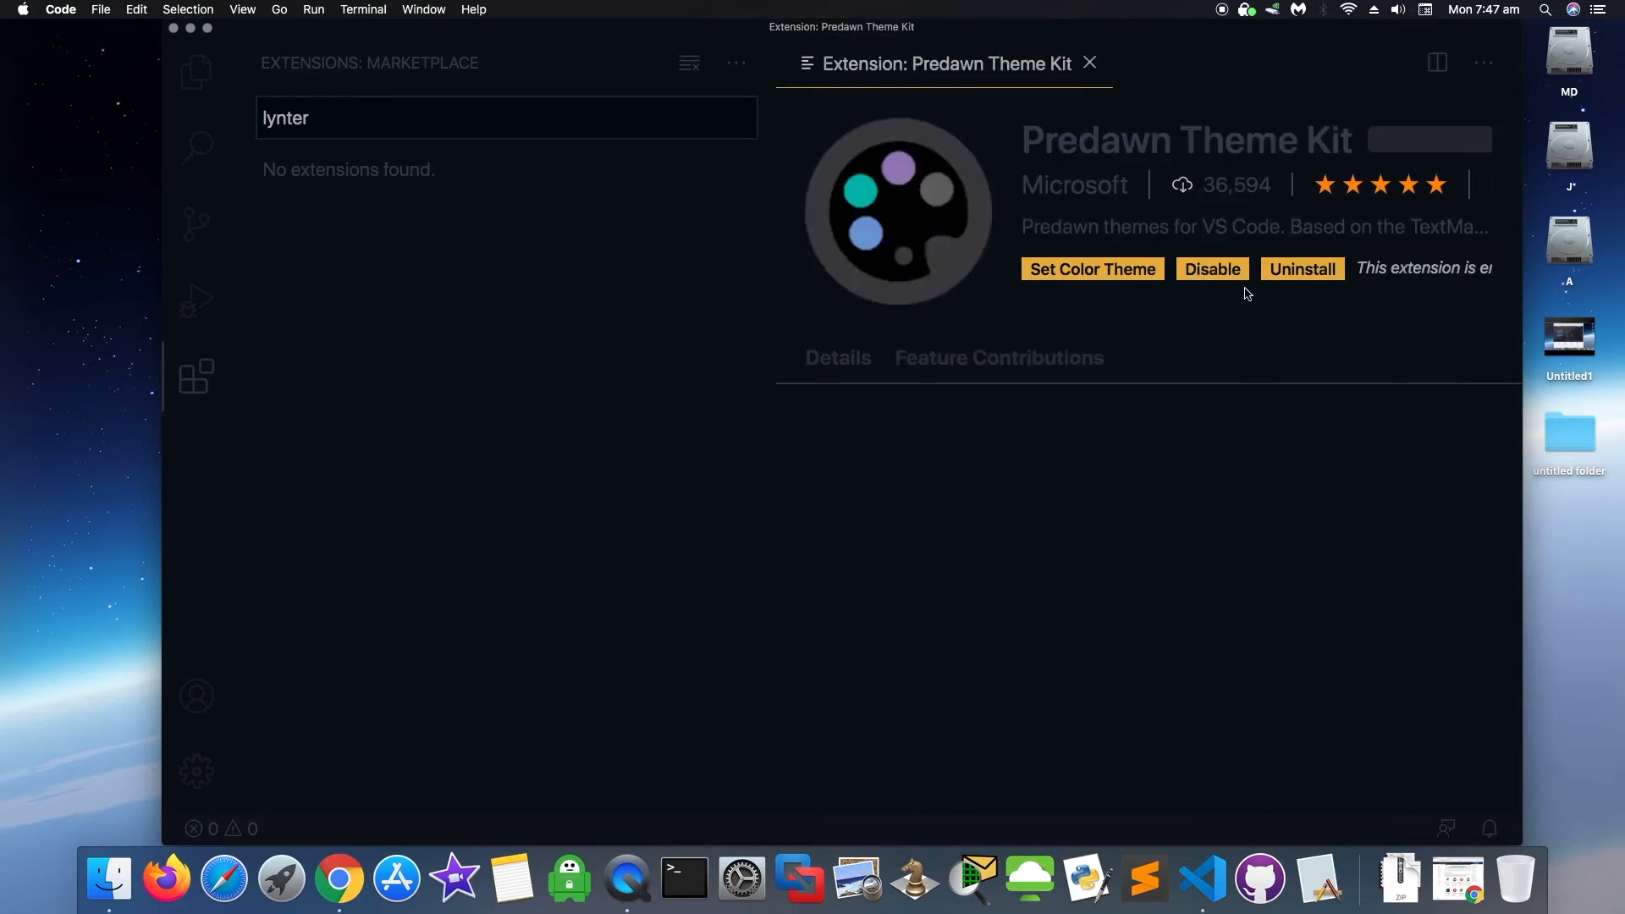
{"action": "left_click", "coordinate": [1091, 63]}
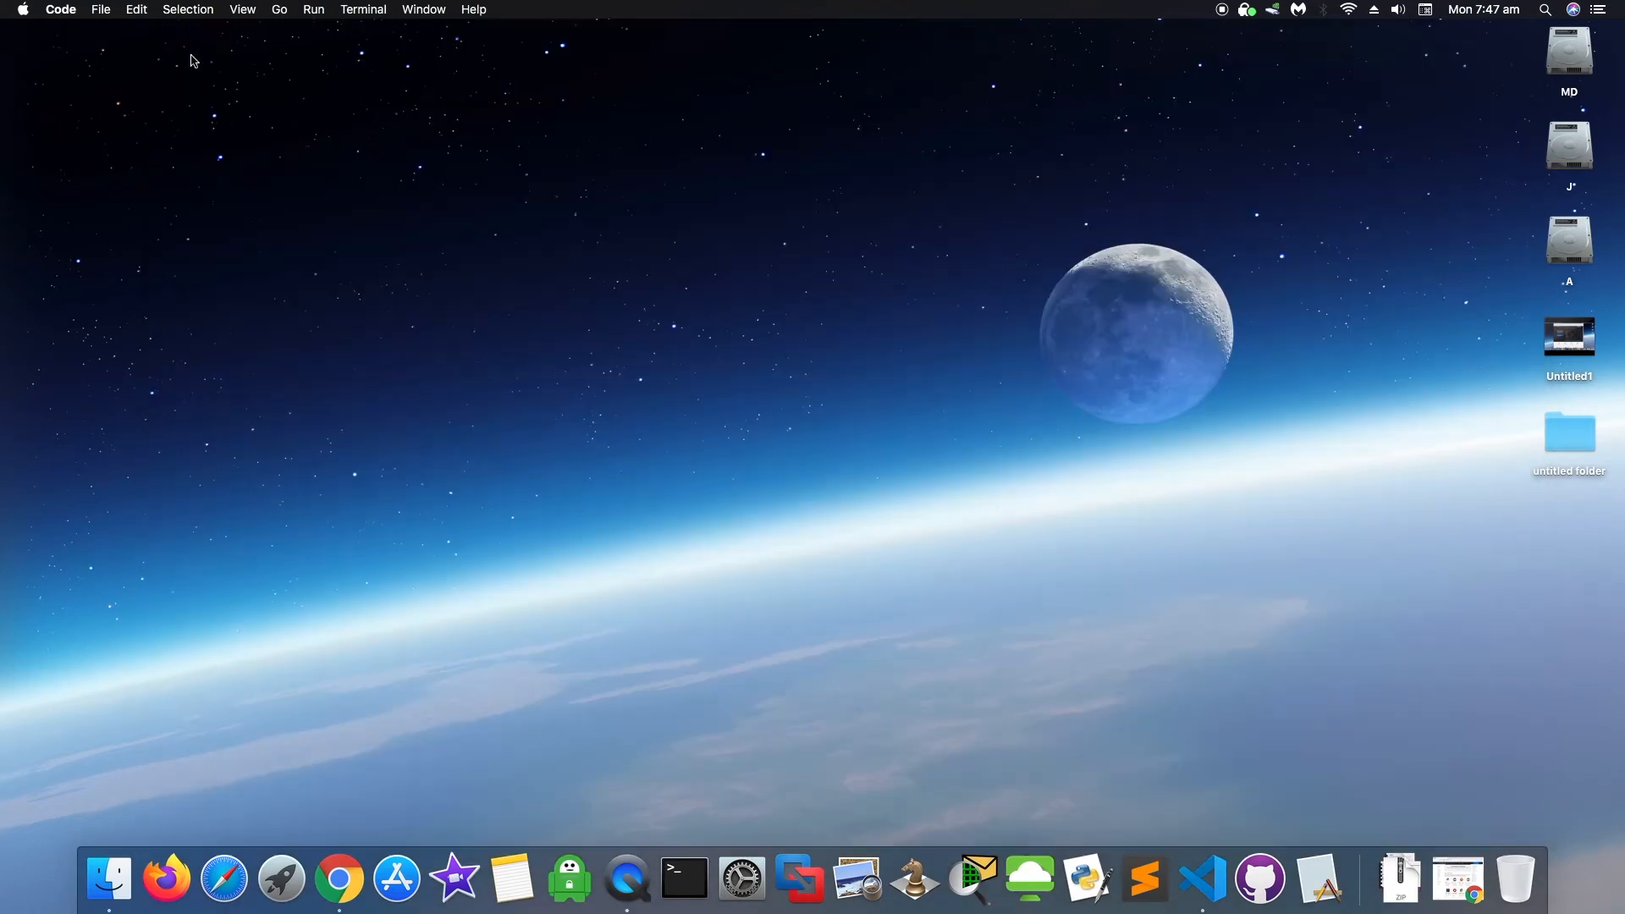
{"action": "left_click", "coordinate": [174, 28]}
{"action": "left_click", "coordinate": [1218, 893]}
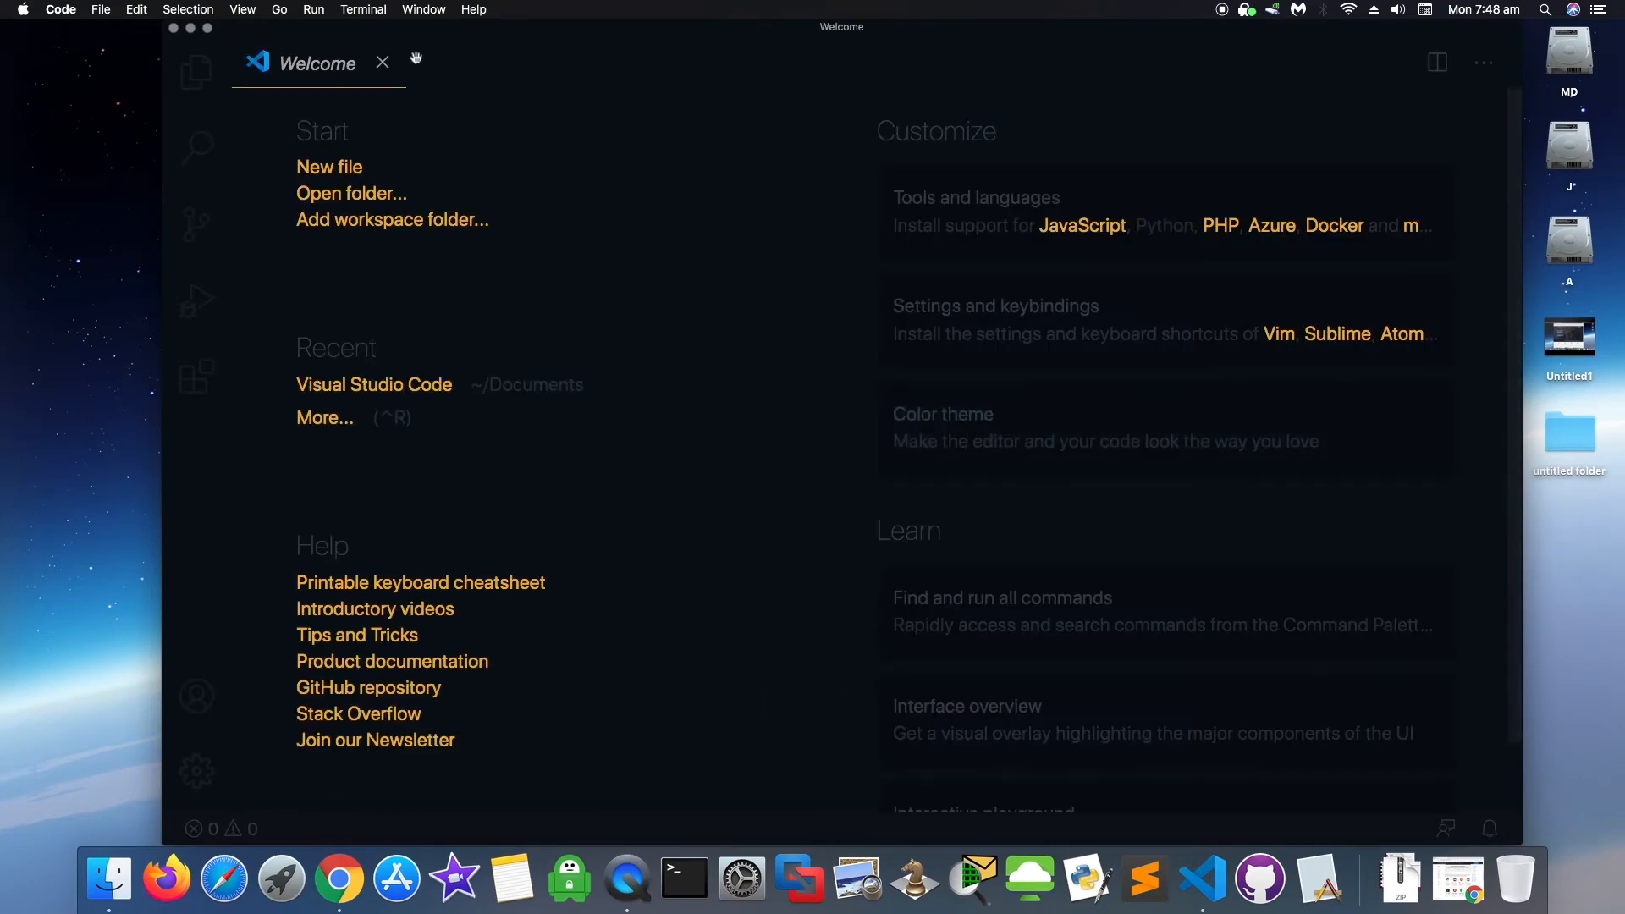
{"action": "left_click", "coordinate": [382, 63]}
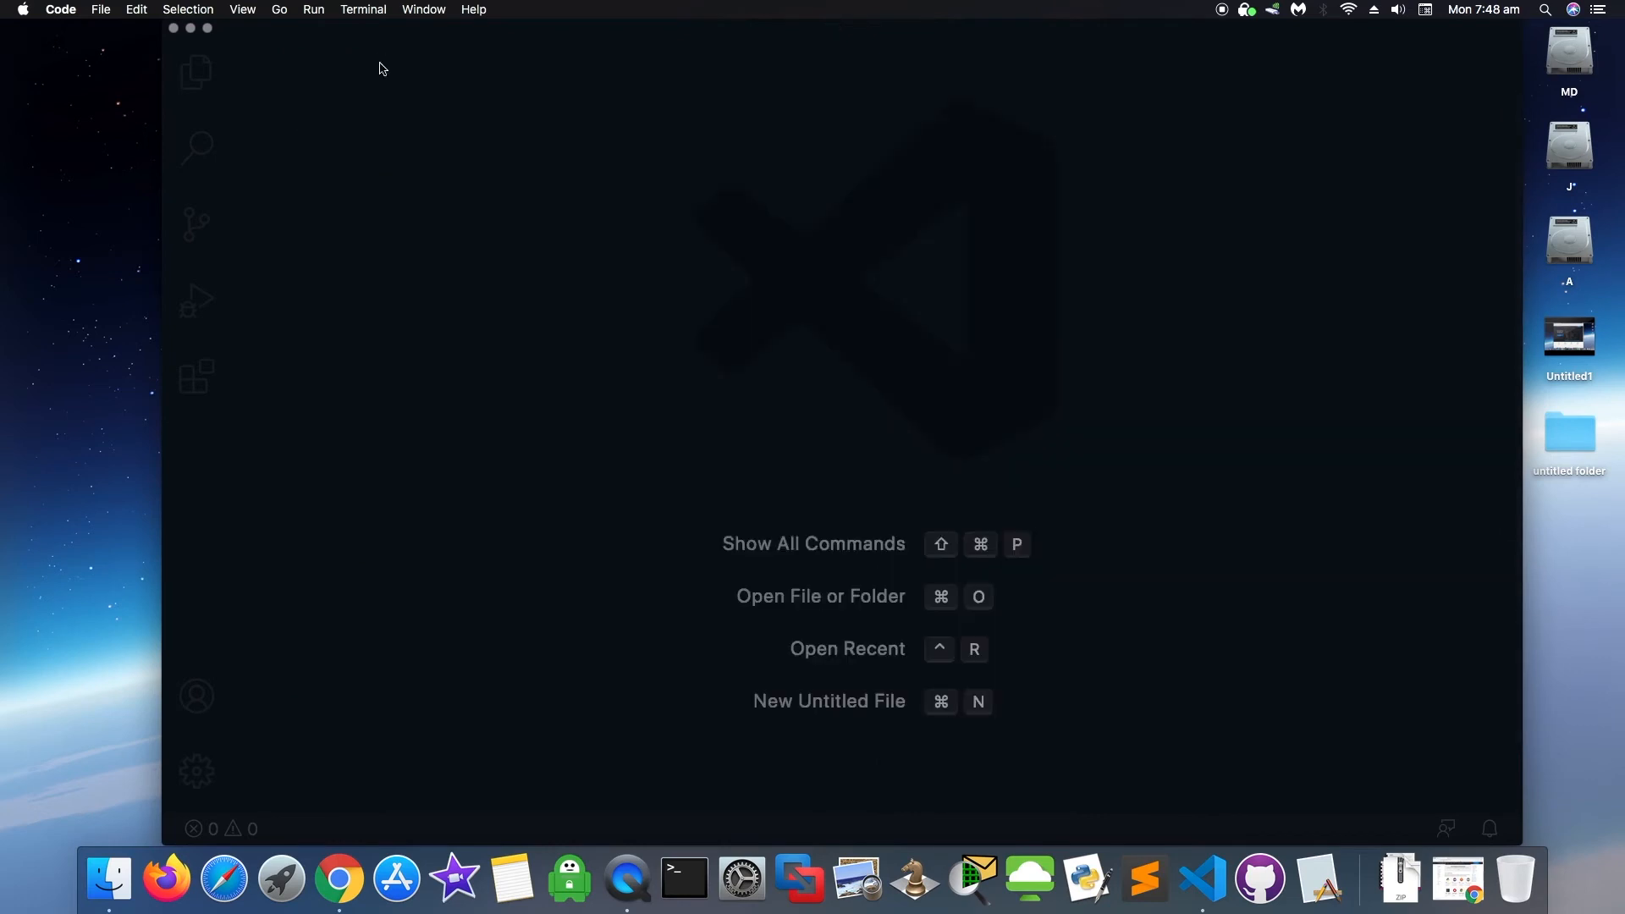
- Switch the colour theme from Ayu Dark Bordered to Predawn through the Manage menu's Color Theme list
{"action": "left_click", "coordinate": [201, 836]}
{"action": "left_click", "coordinate": [201, 836]}
{"action": "left_click", "coordinate": [190, 771]}
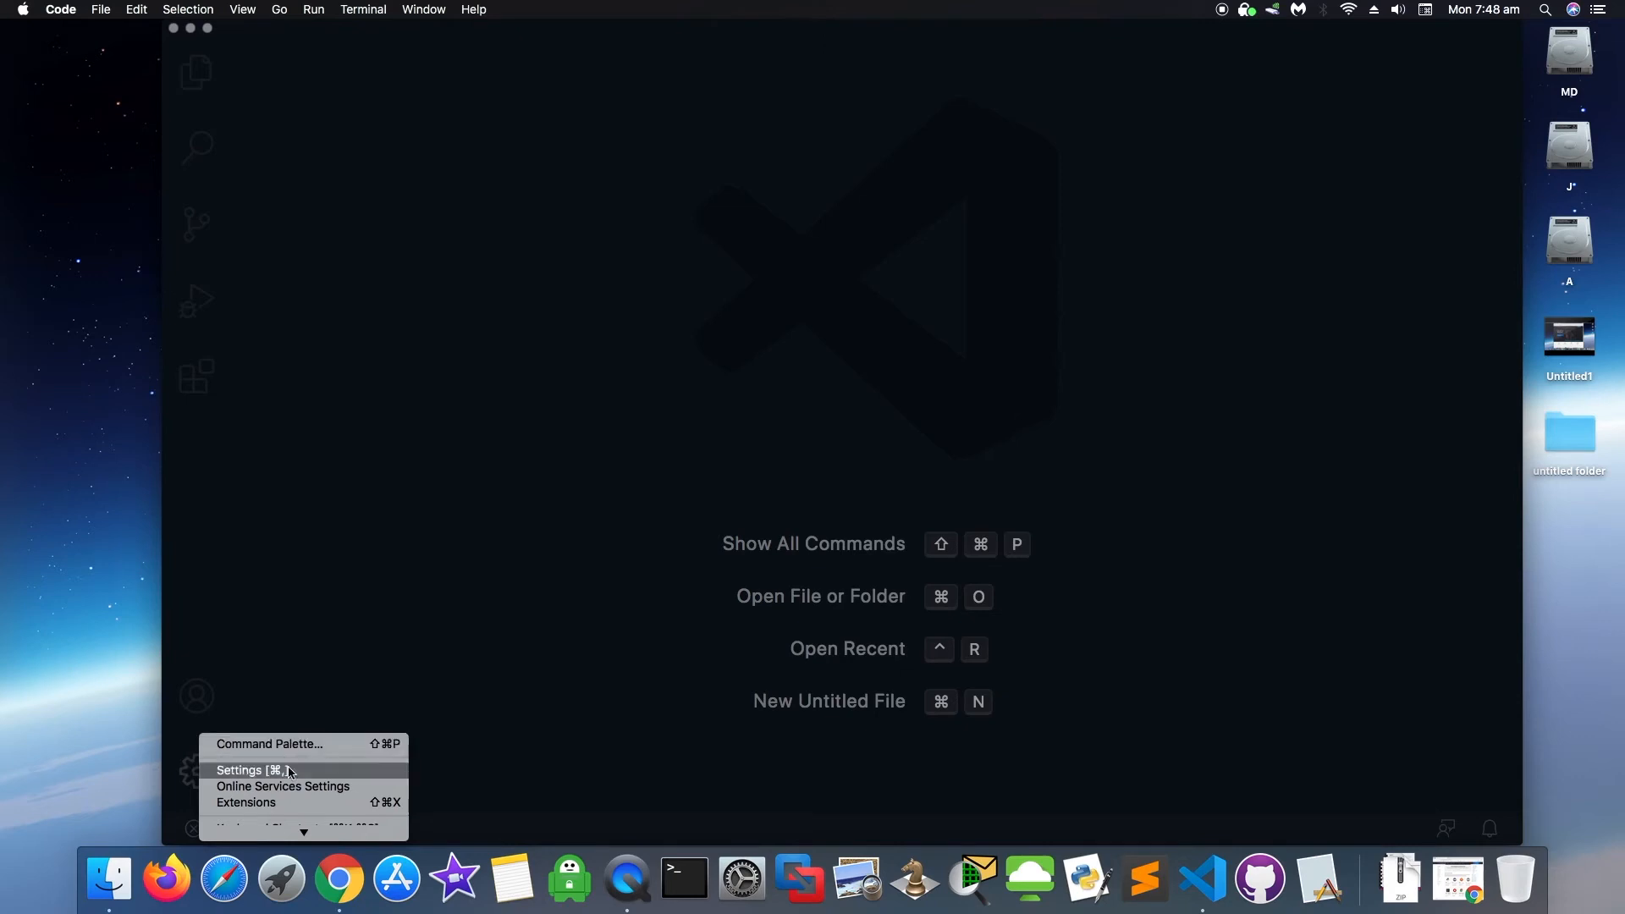
{"action": "mouse_move", "coordinate": [304, 833]}
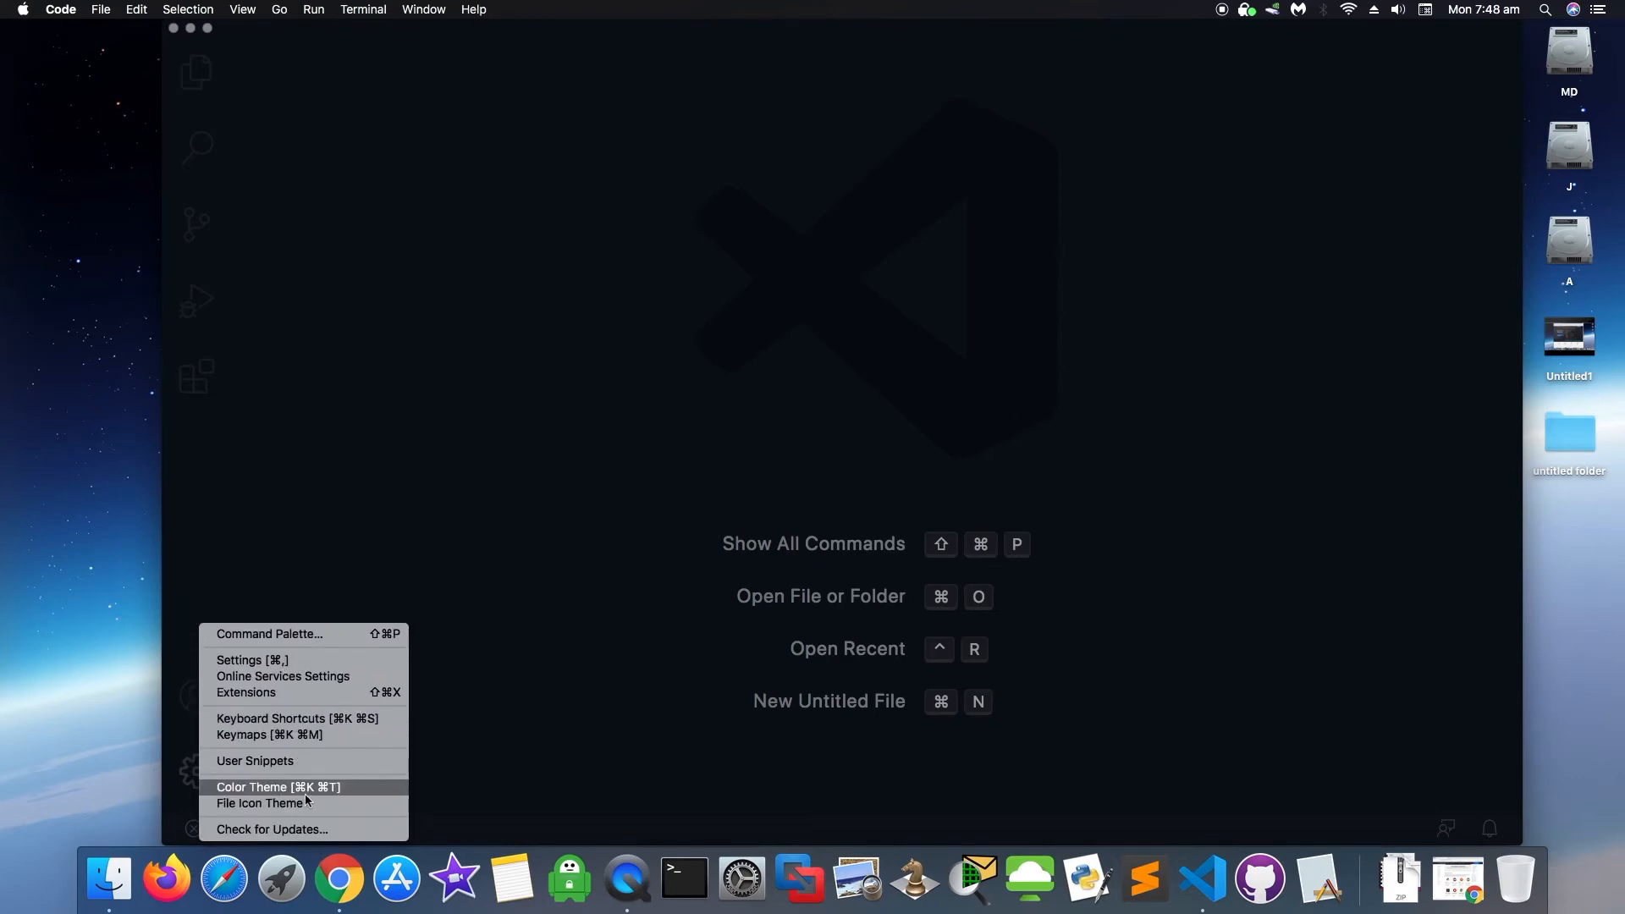
{"action": "left_click", "coordinate": [346, 789]}
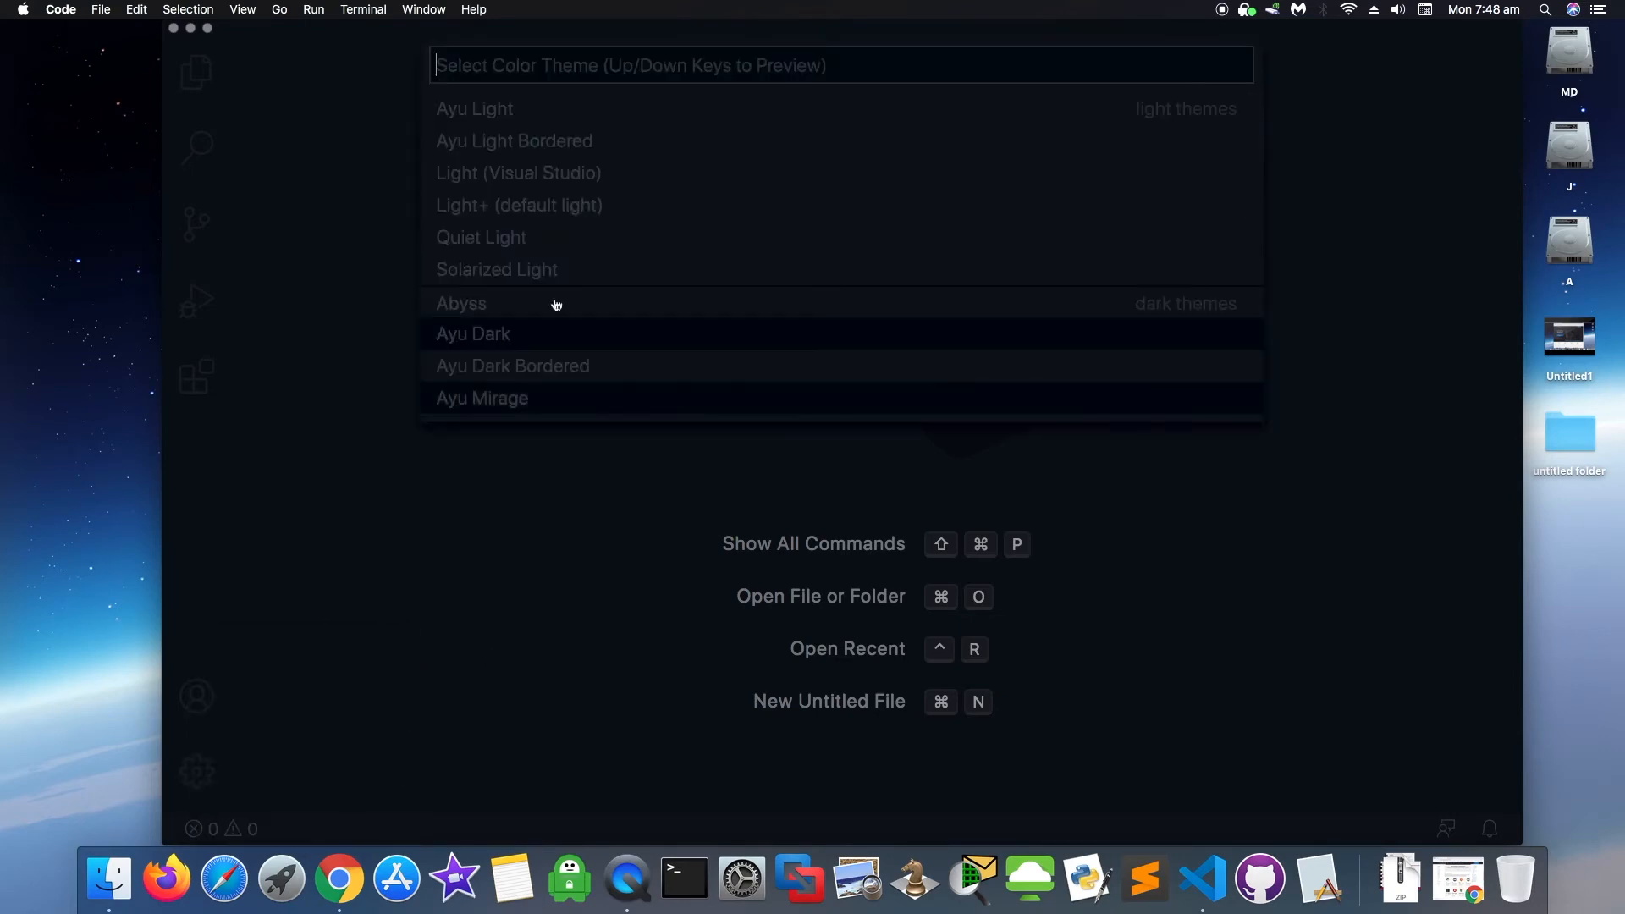
{"action": "left_click_drag", "start_coordinate": [1248, 130], "coordinate": [1247, 262]}
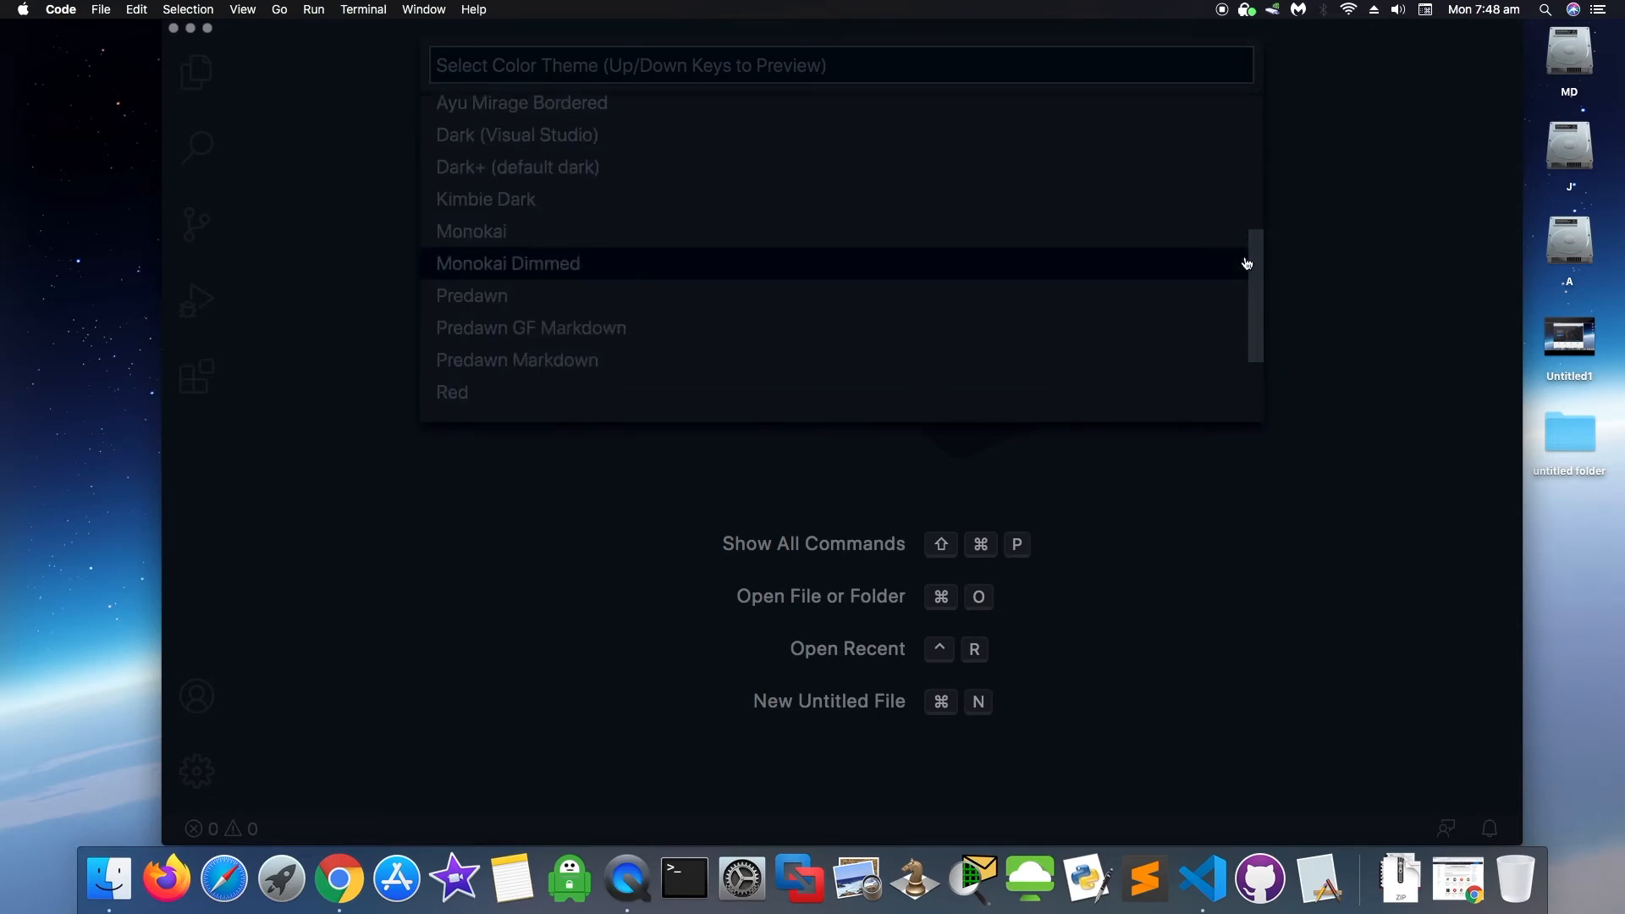
{"action": "left_click", "coordinate": [491, 303]}
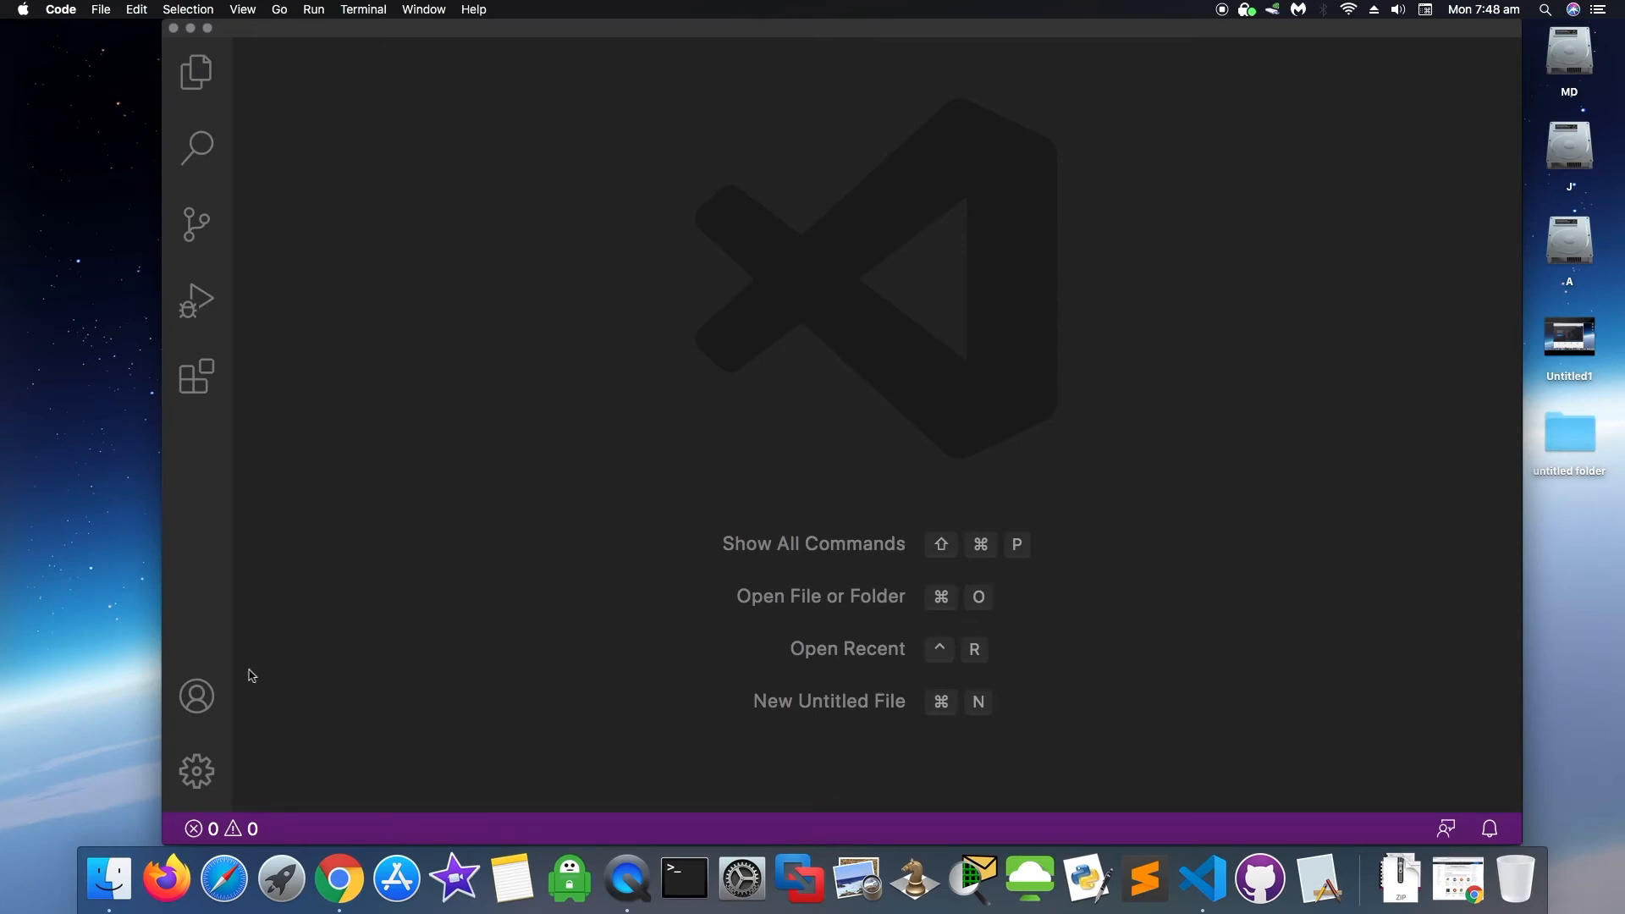
{"action": "left_click", "coordinate": [195, 774]}
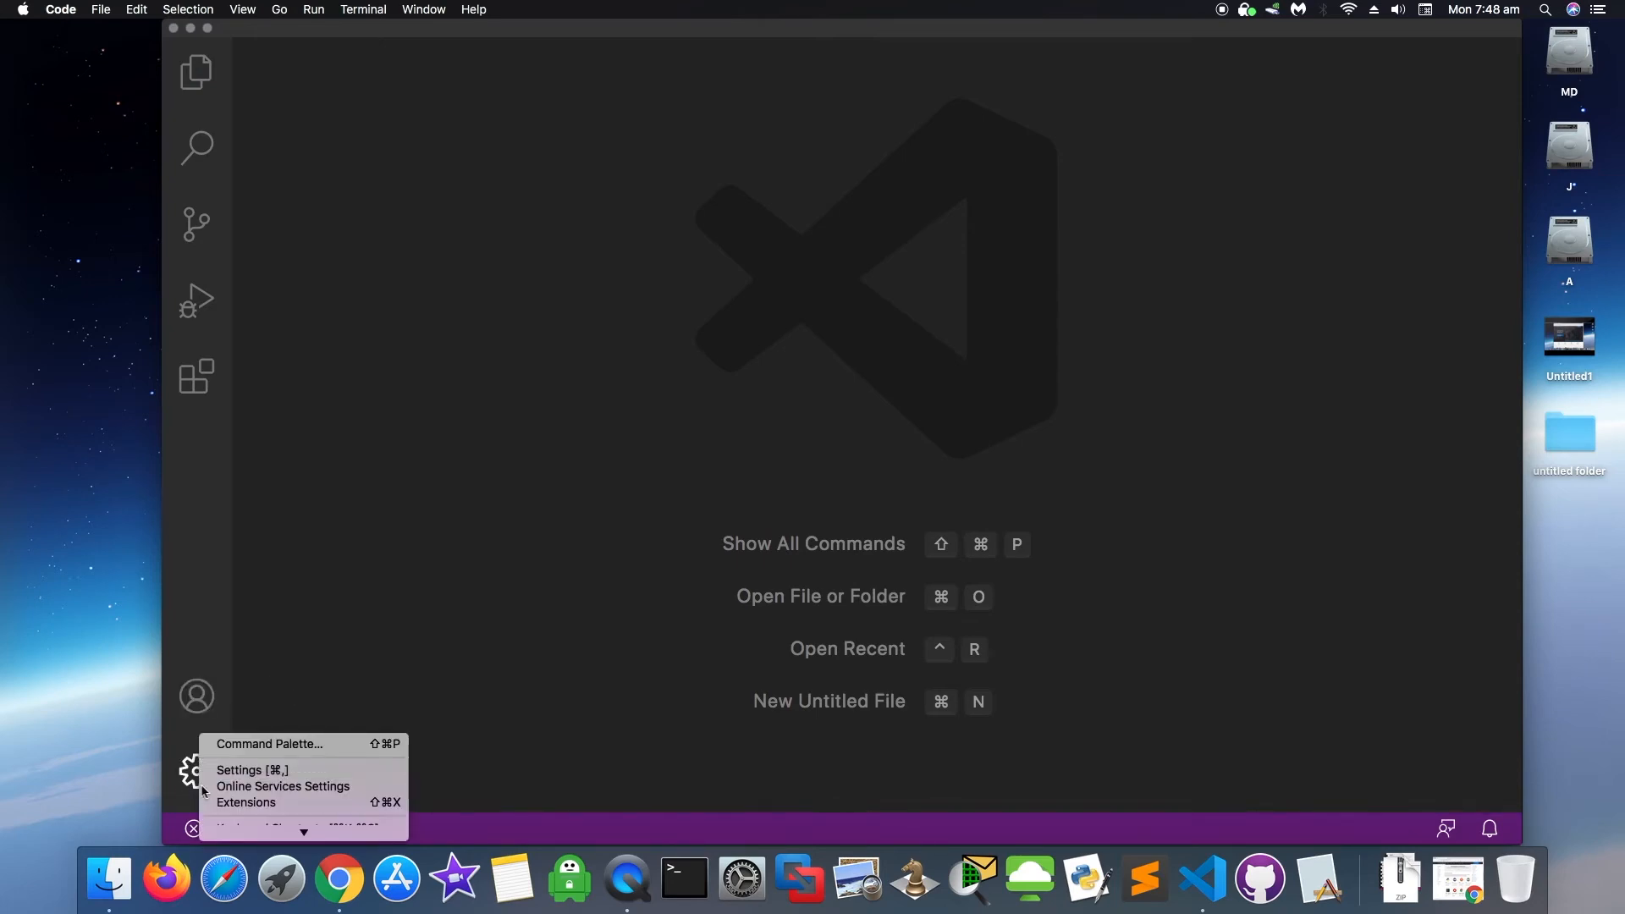
{"action": "mouse_move", "coordinate": [303, 831]}
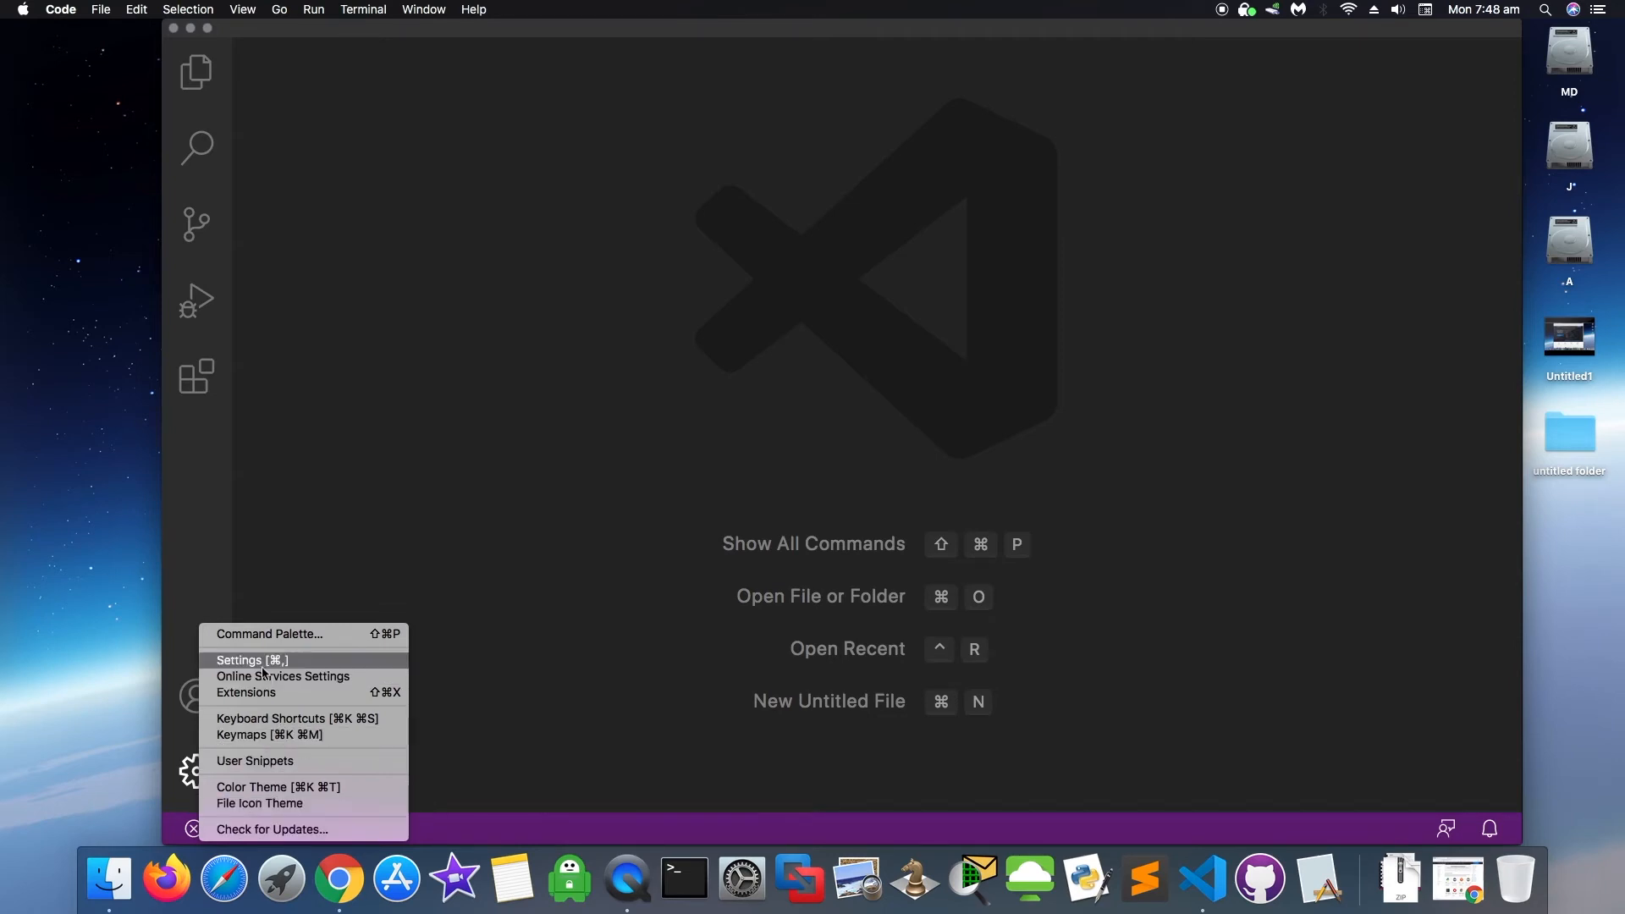
{"action": "left_click", "coordinate": [288, 830]}
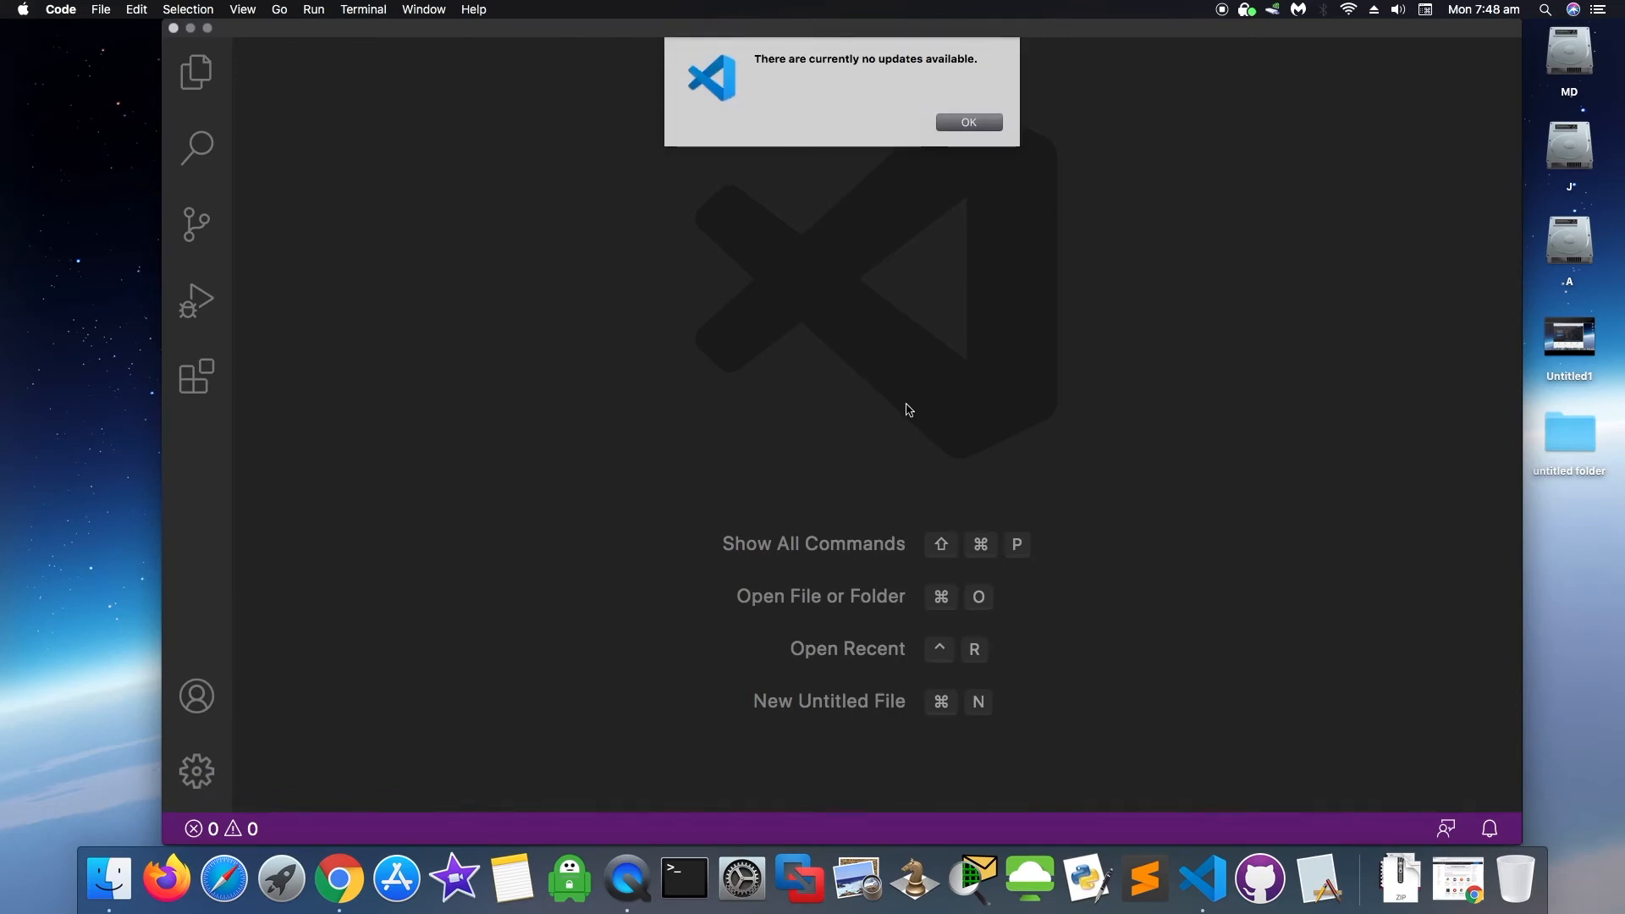
{"action": "left_click", "coordinate": [967, 119]}
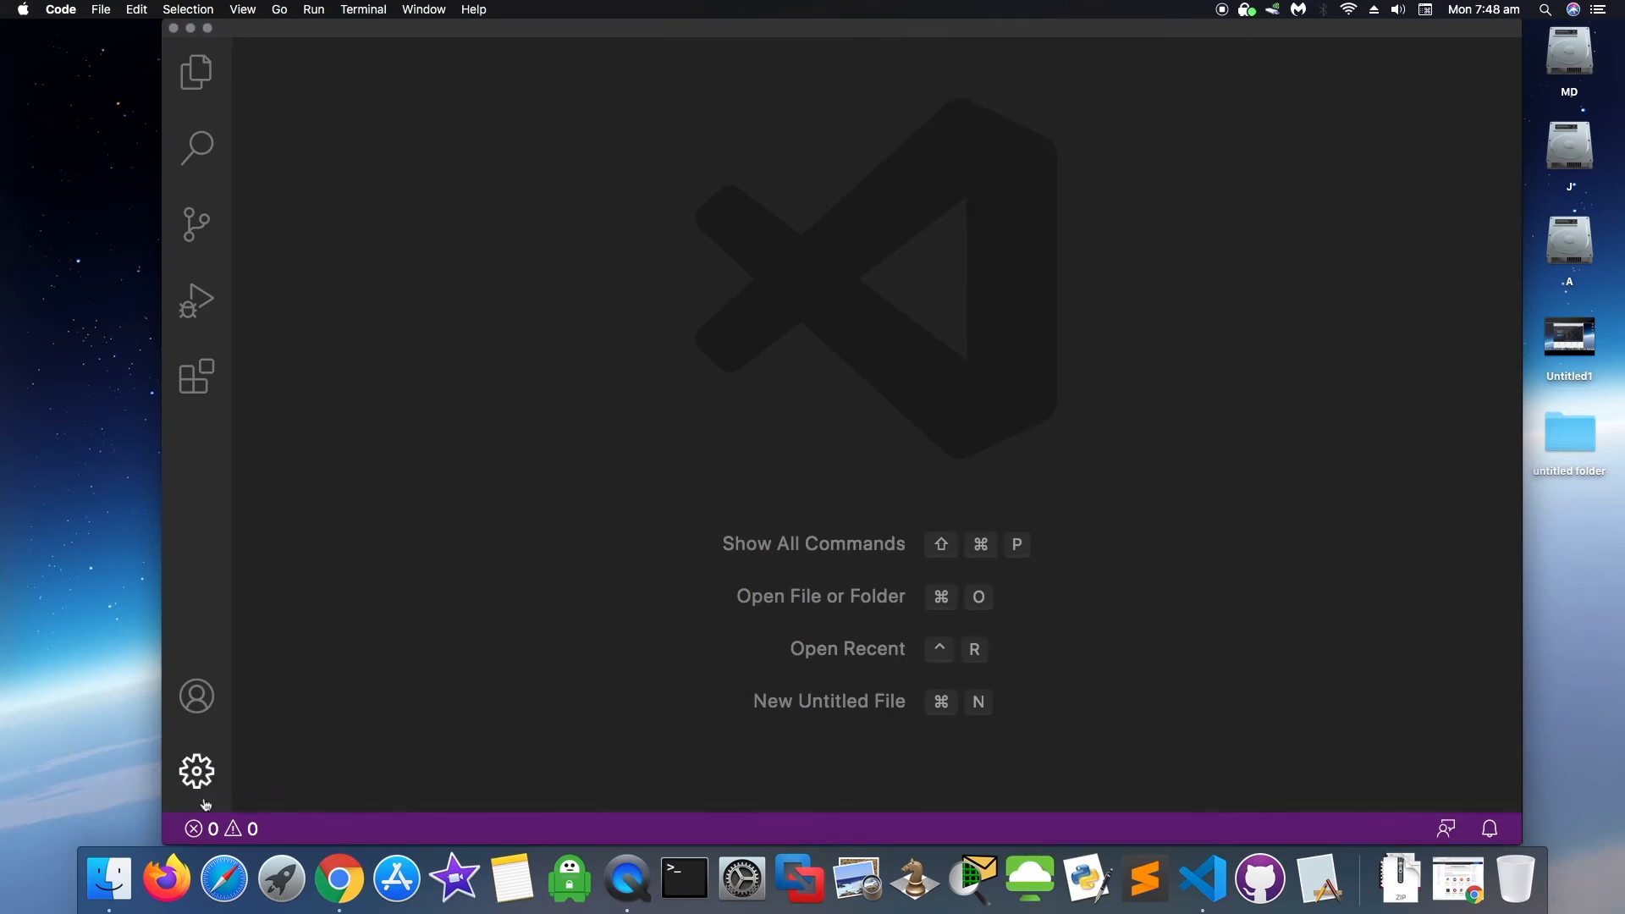
{"action": "left_click", "coordinate": [197, 773]}
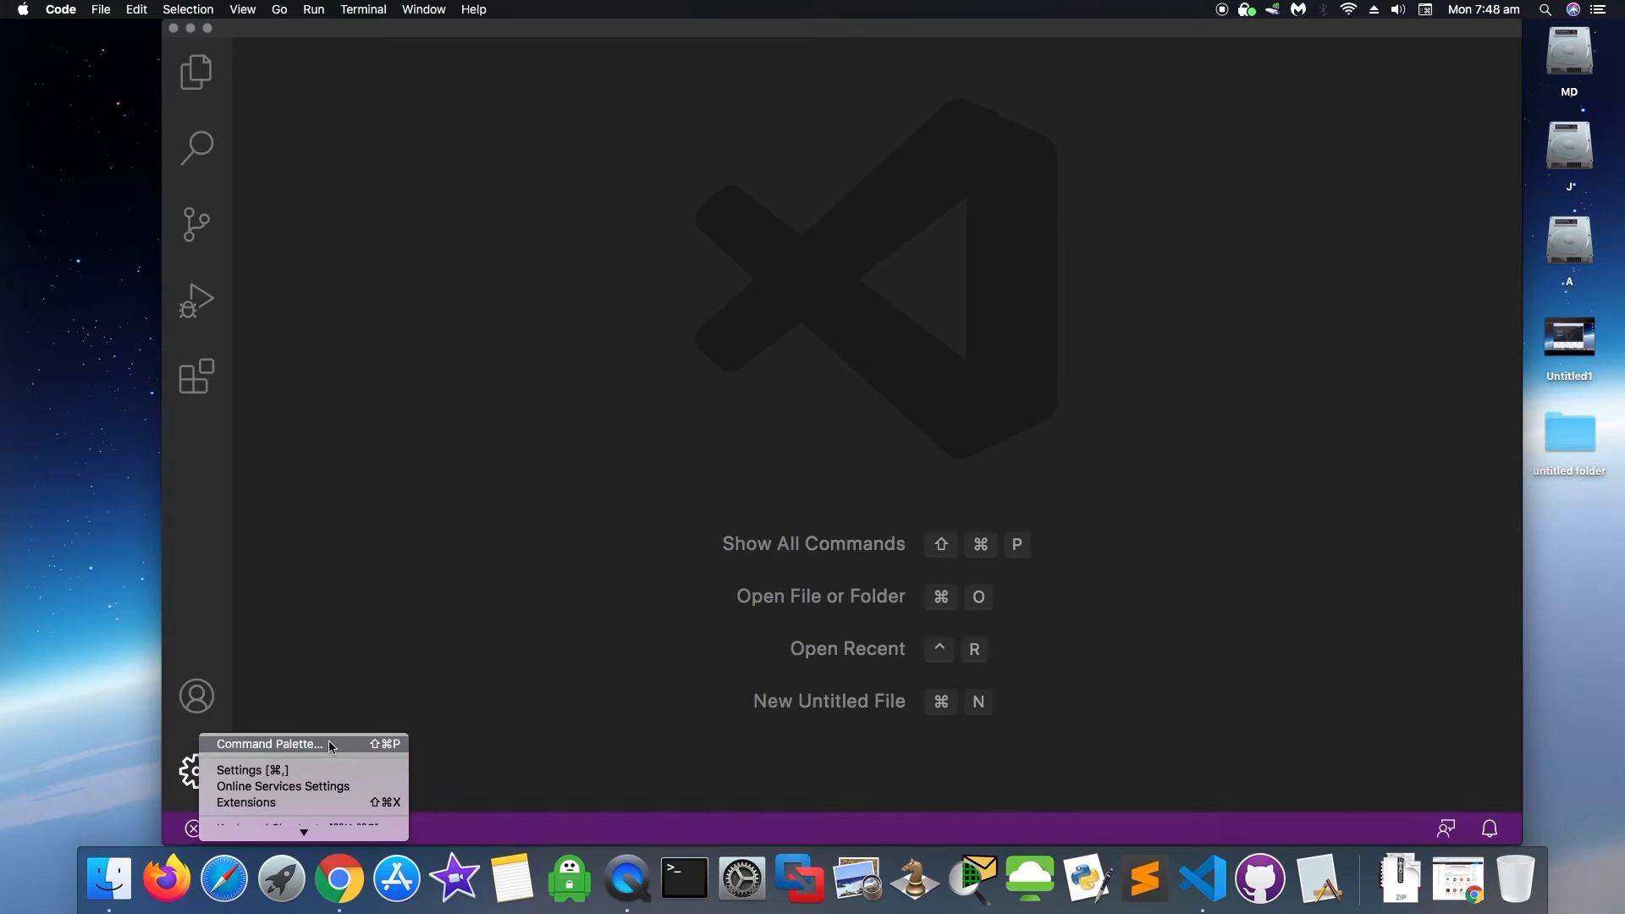
{"action": "left_click", "coordinate": [292, 805]}
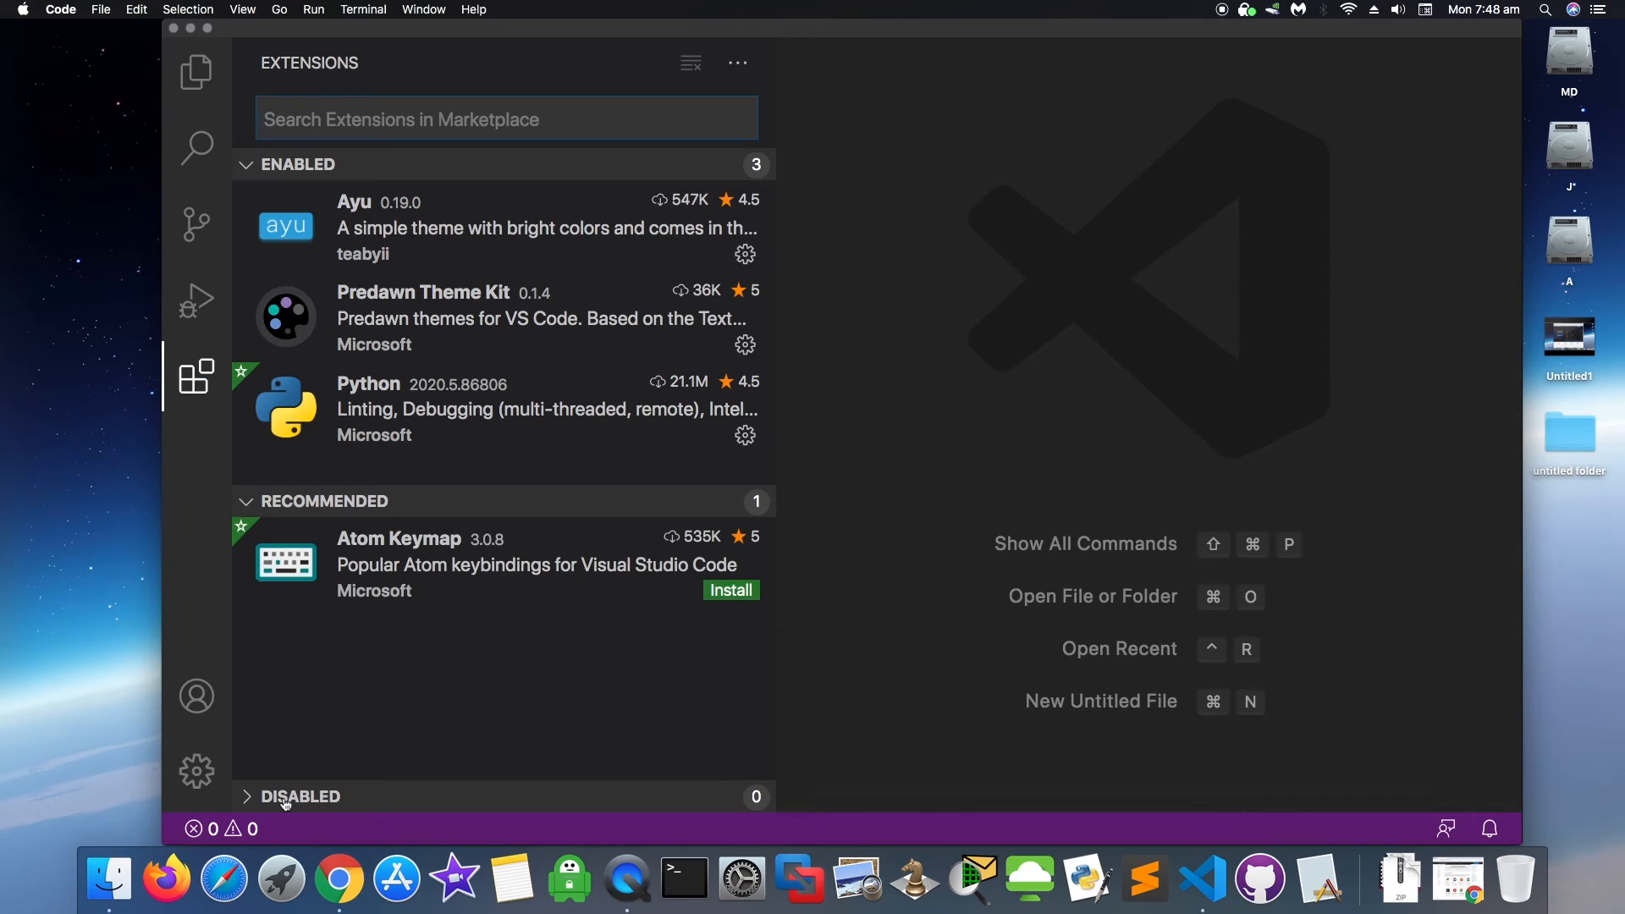
- Search extensions for 'code runner', install Code Runner 0.10.0, then close its details tab
{"action": "type", "text": "c"}
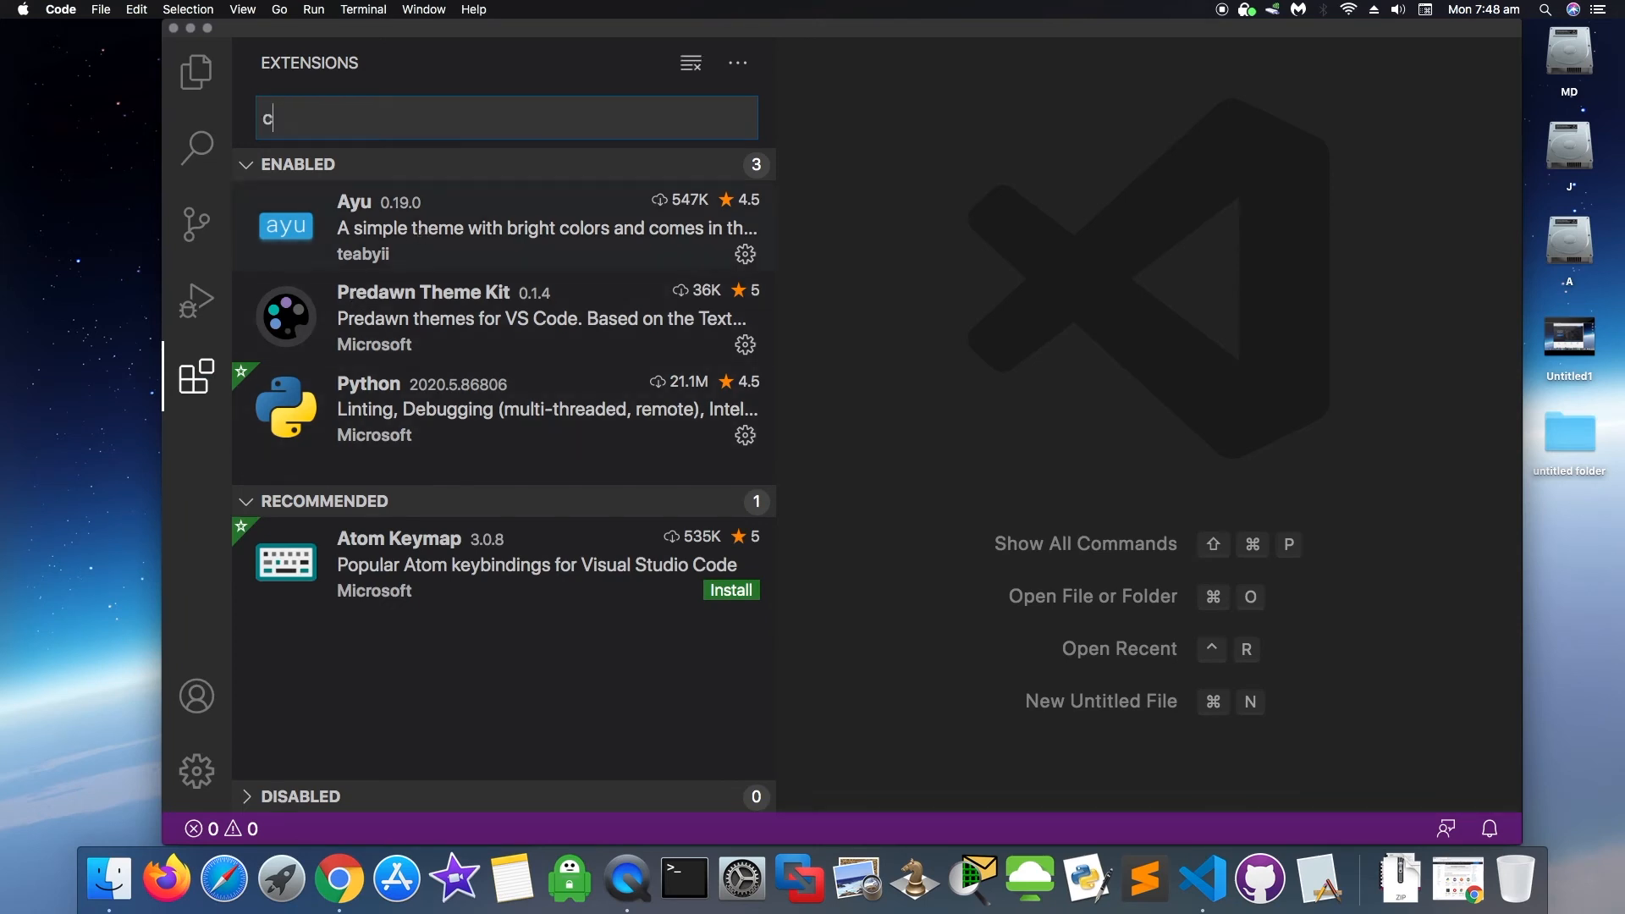
{"action": "type", "text": "ode runner"}
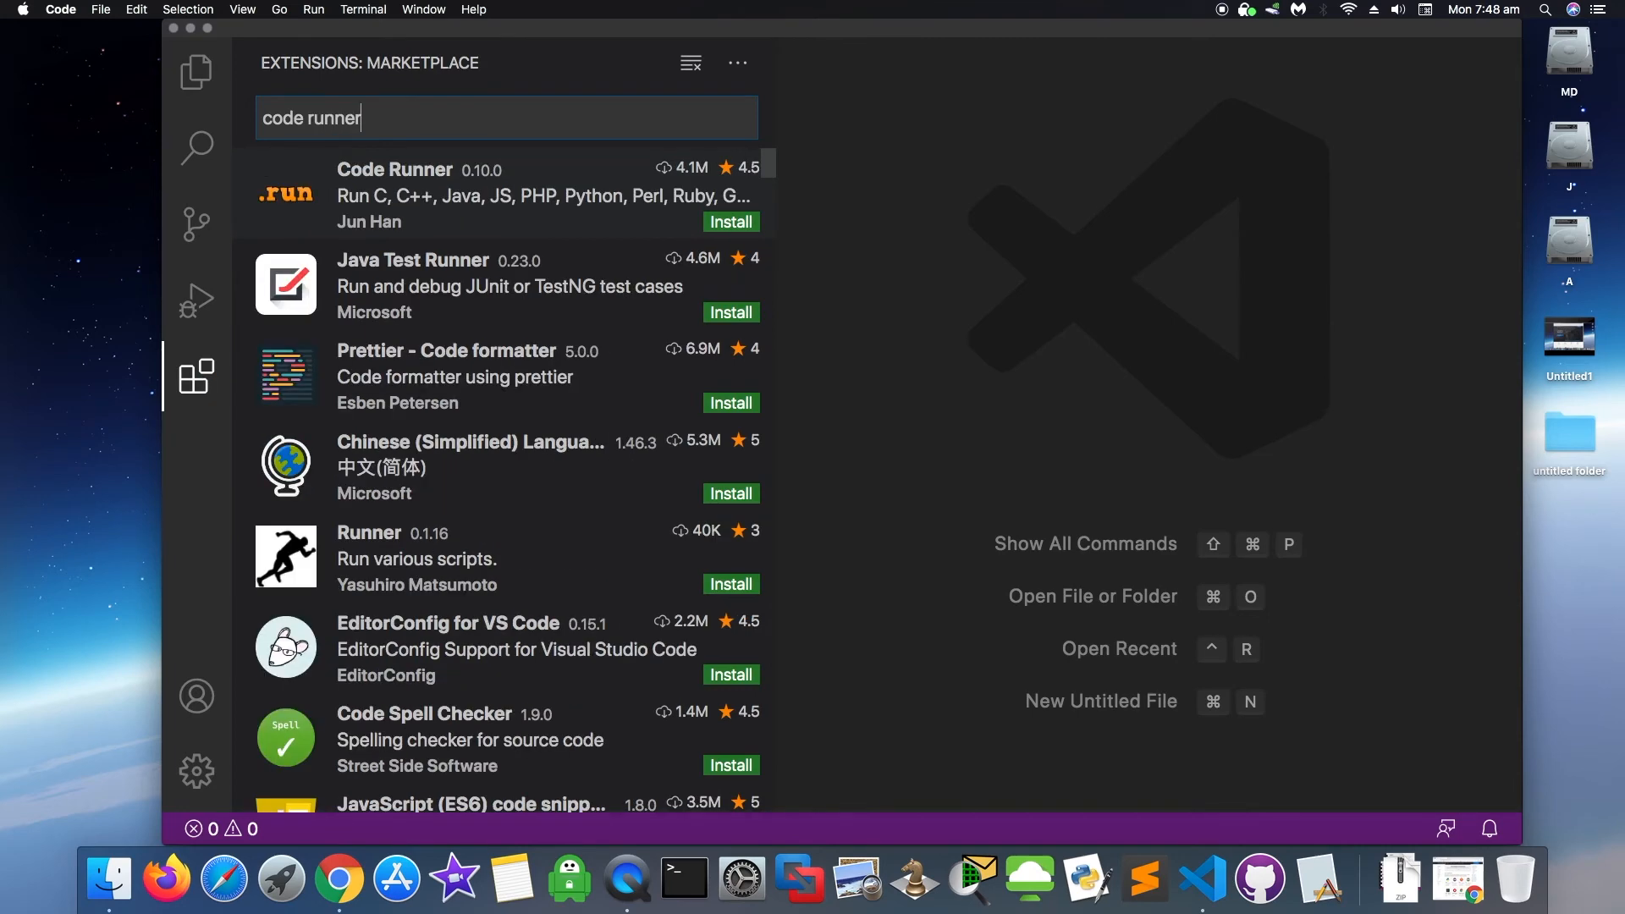
{"action": "left_click", "coordinate": [396, 195]}
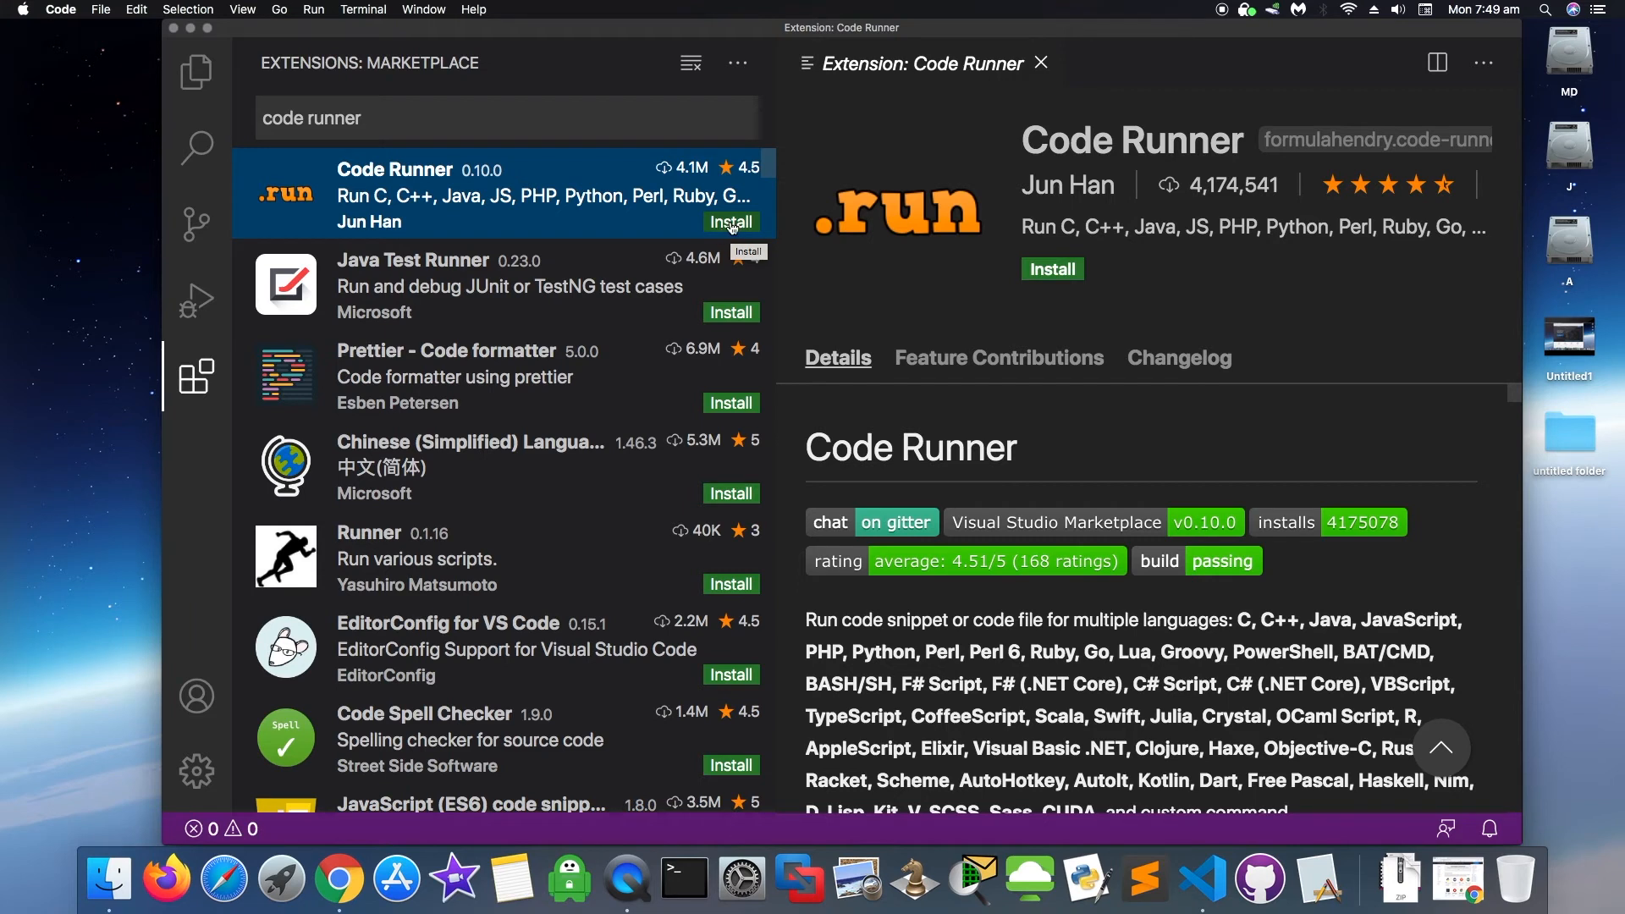
{"action": "left_click", "coordinate": [731, 223]}
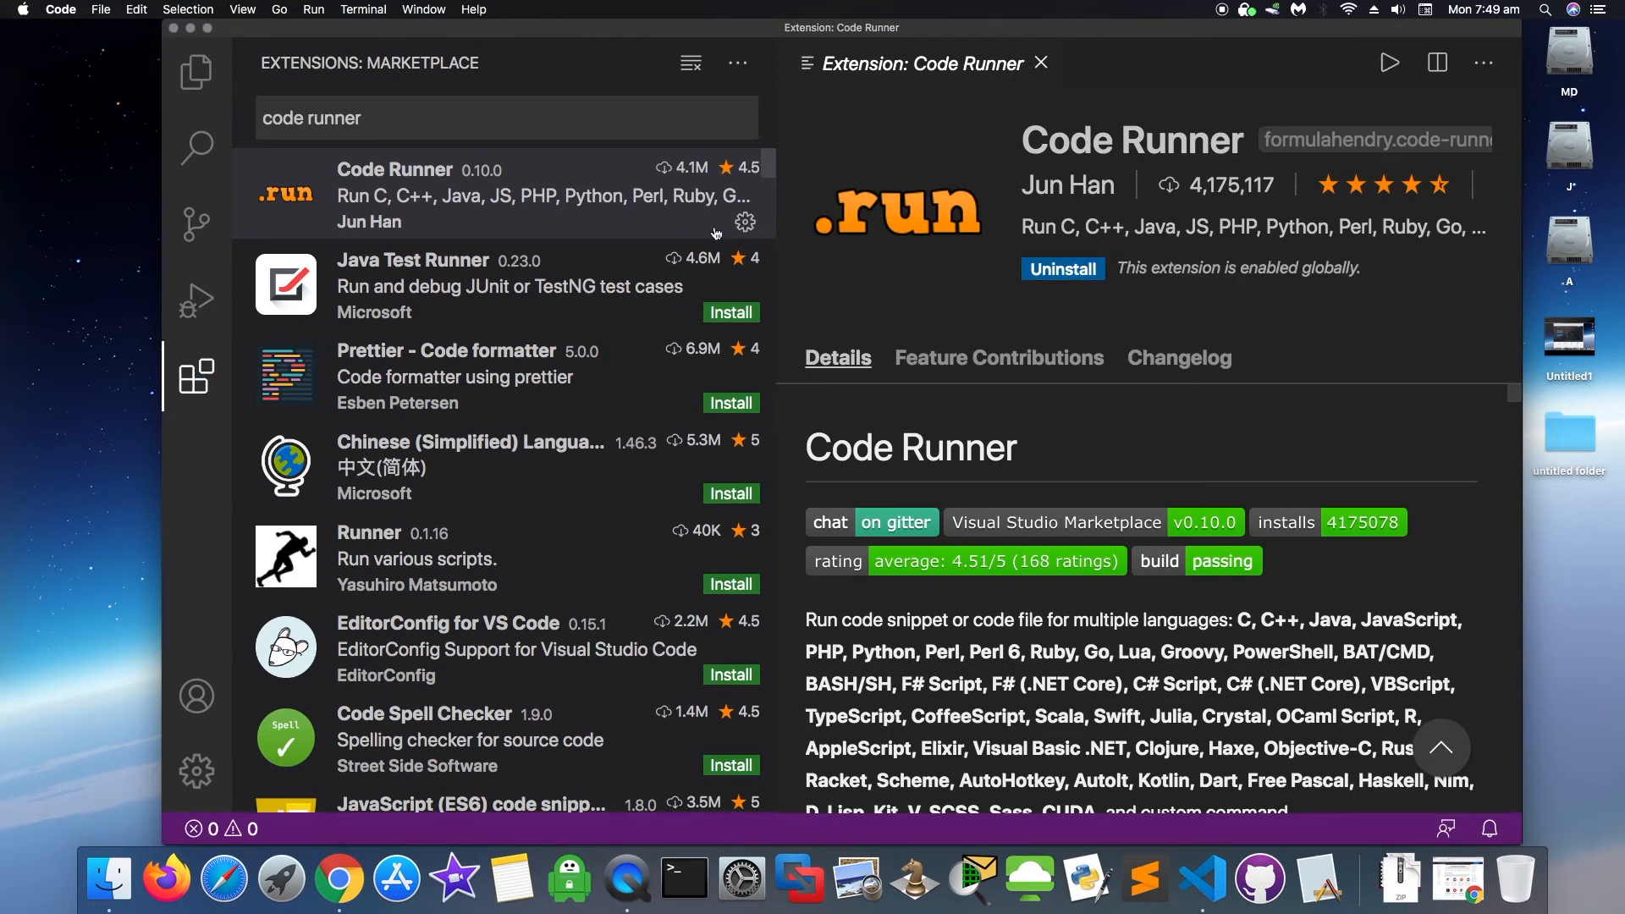
{"action": "left_click", "coordinate": [746, 223]}
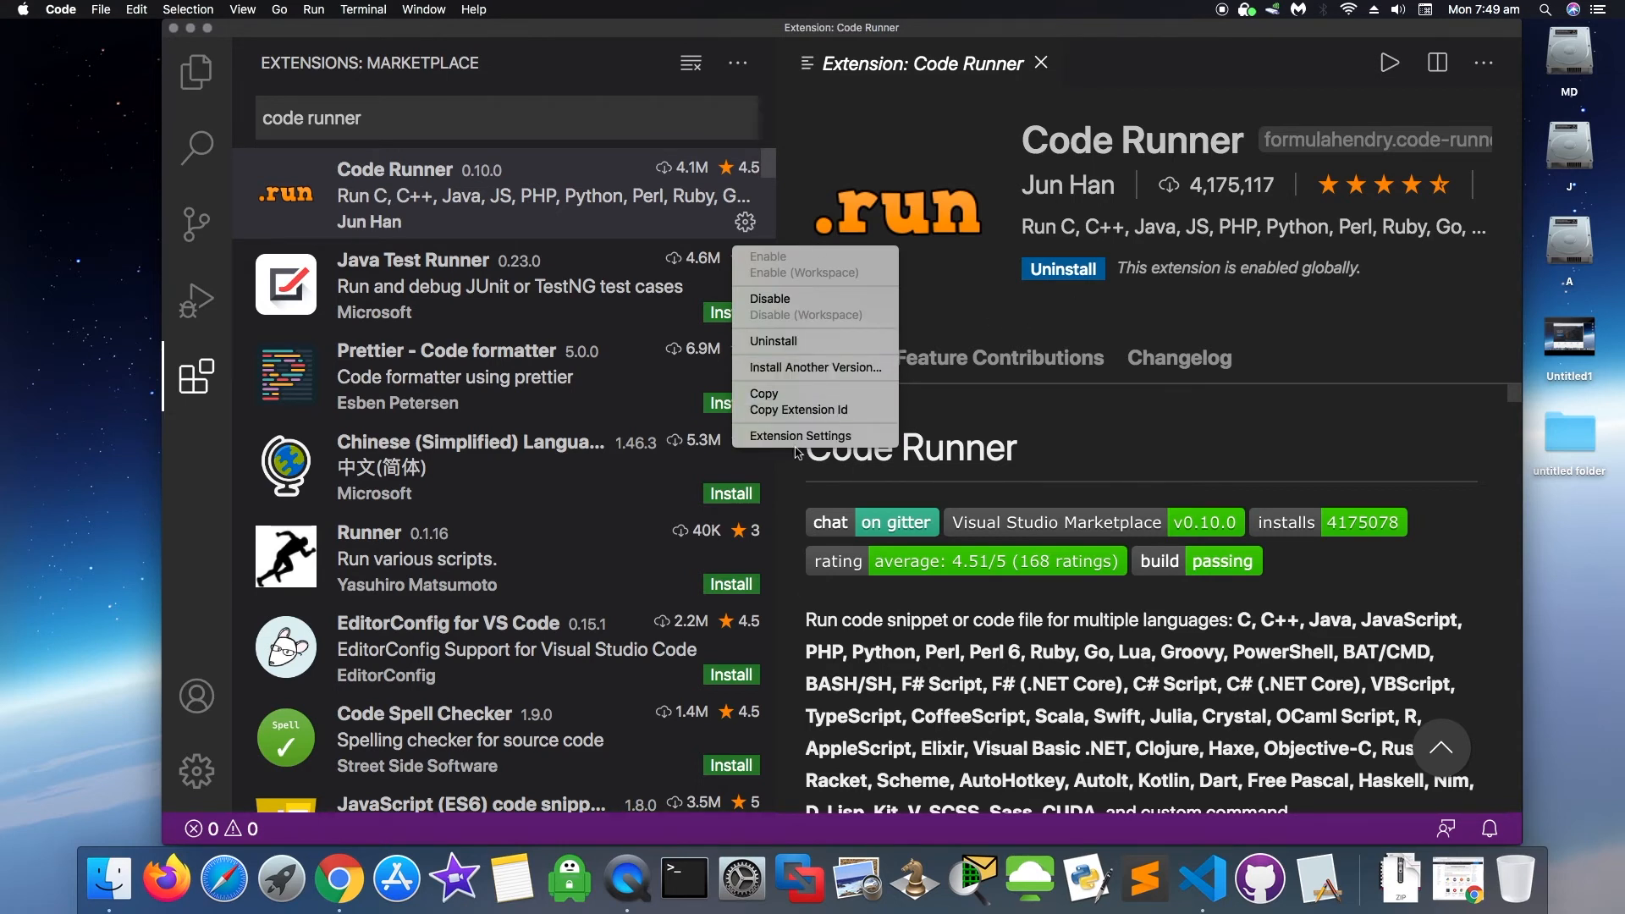
{"action": "left_click", "coordinate": [992, 184]}
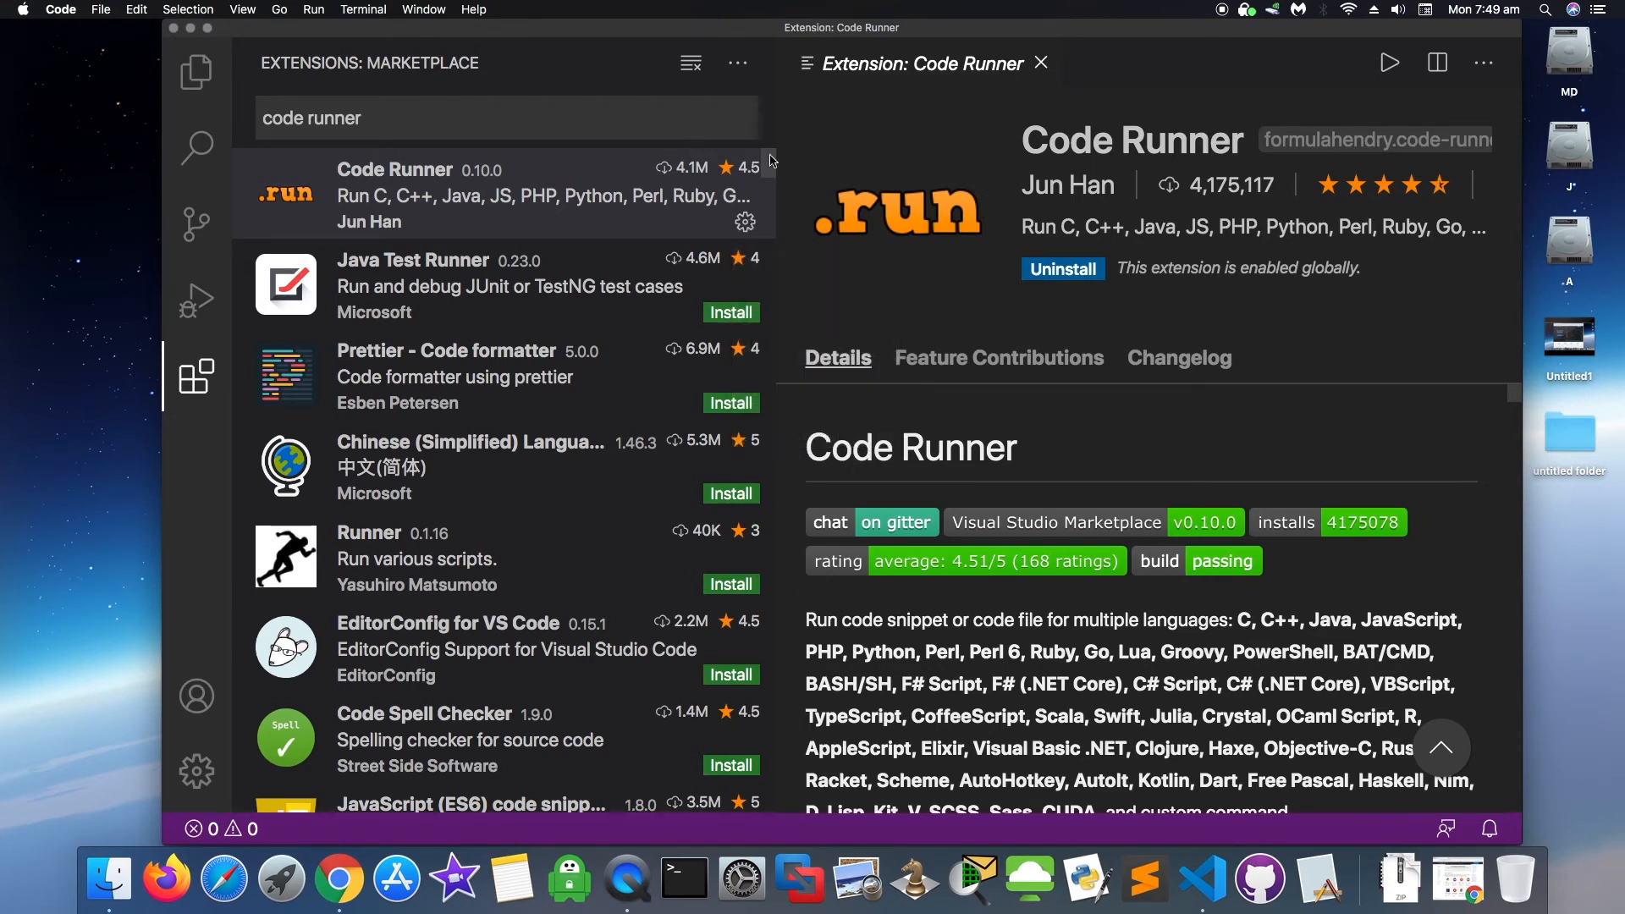
{"action": "left_click", "coordinate": [1041, 64]}
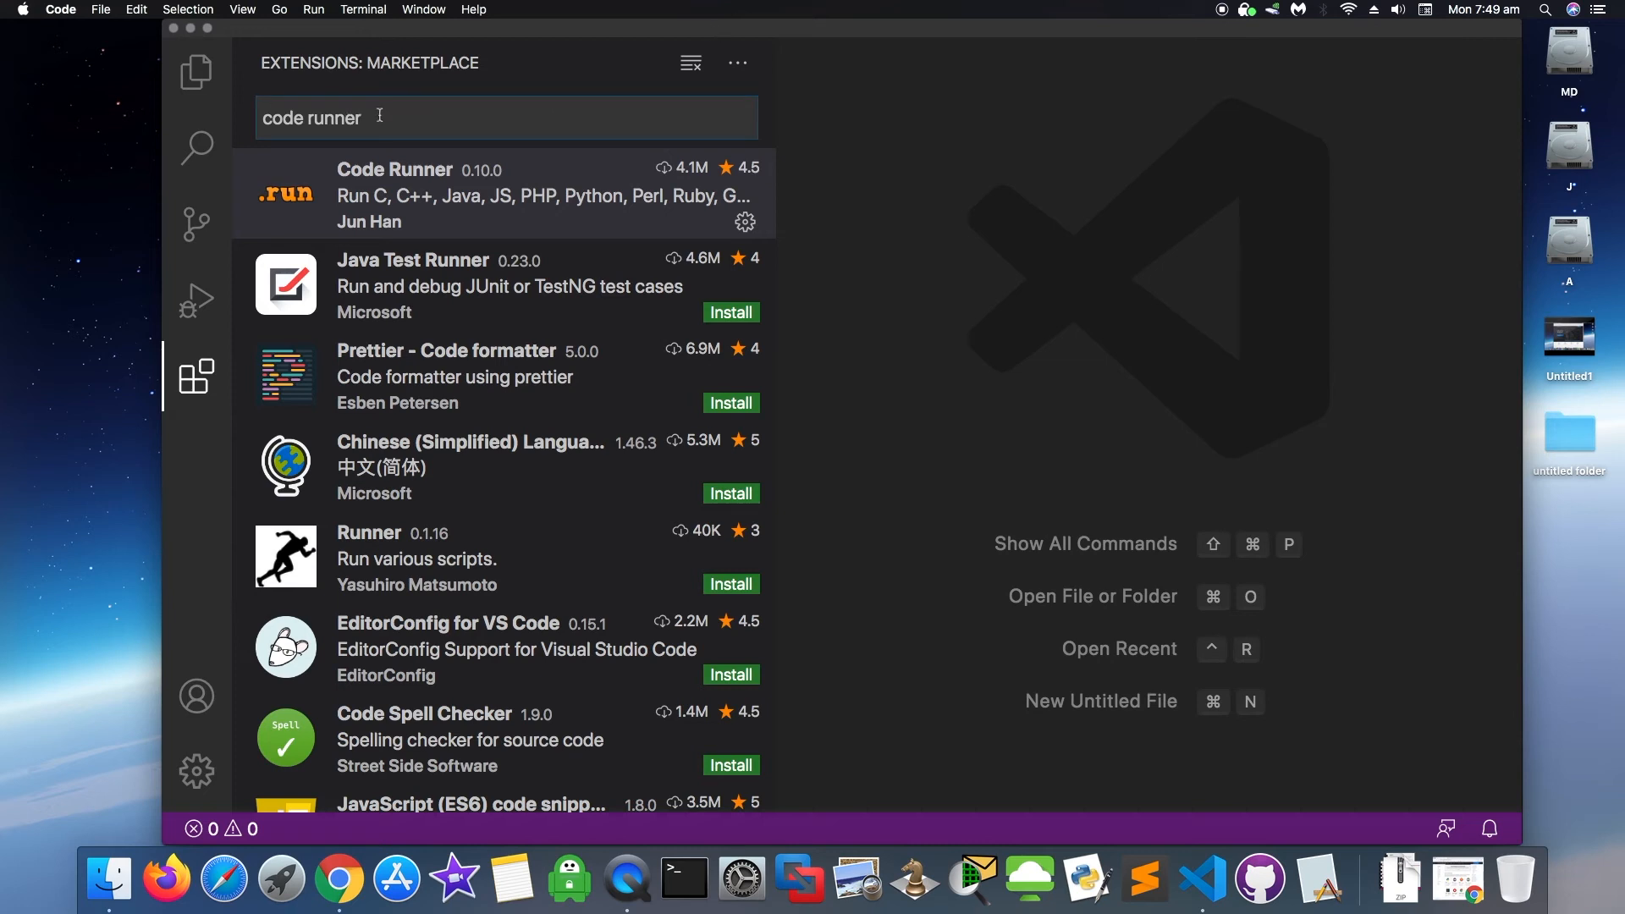
- Search extensions for 'python' and open the Python extension page to confirm it is installed
{"action": "key", "text": "super+a"}
{"action": "type", "text": "de"}
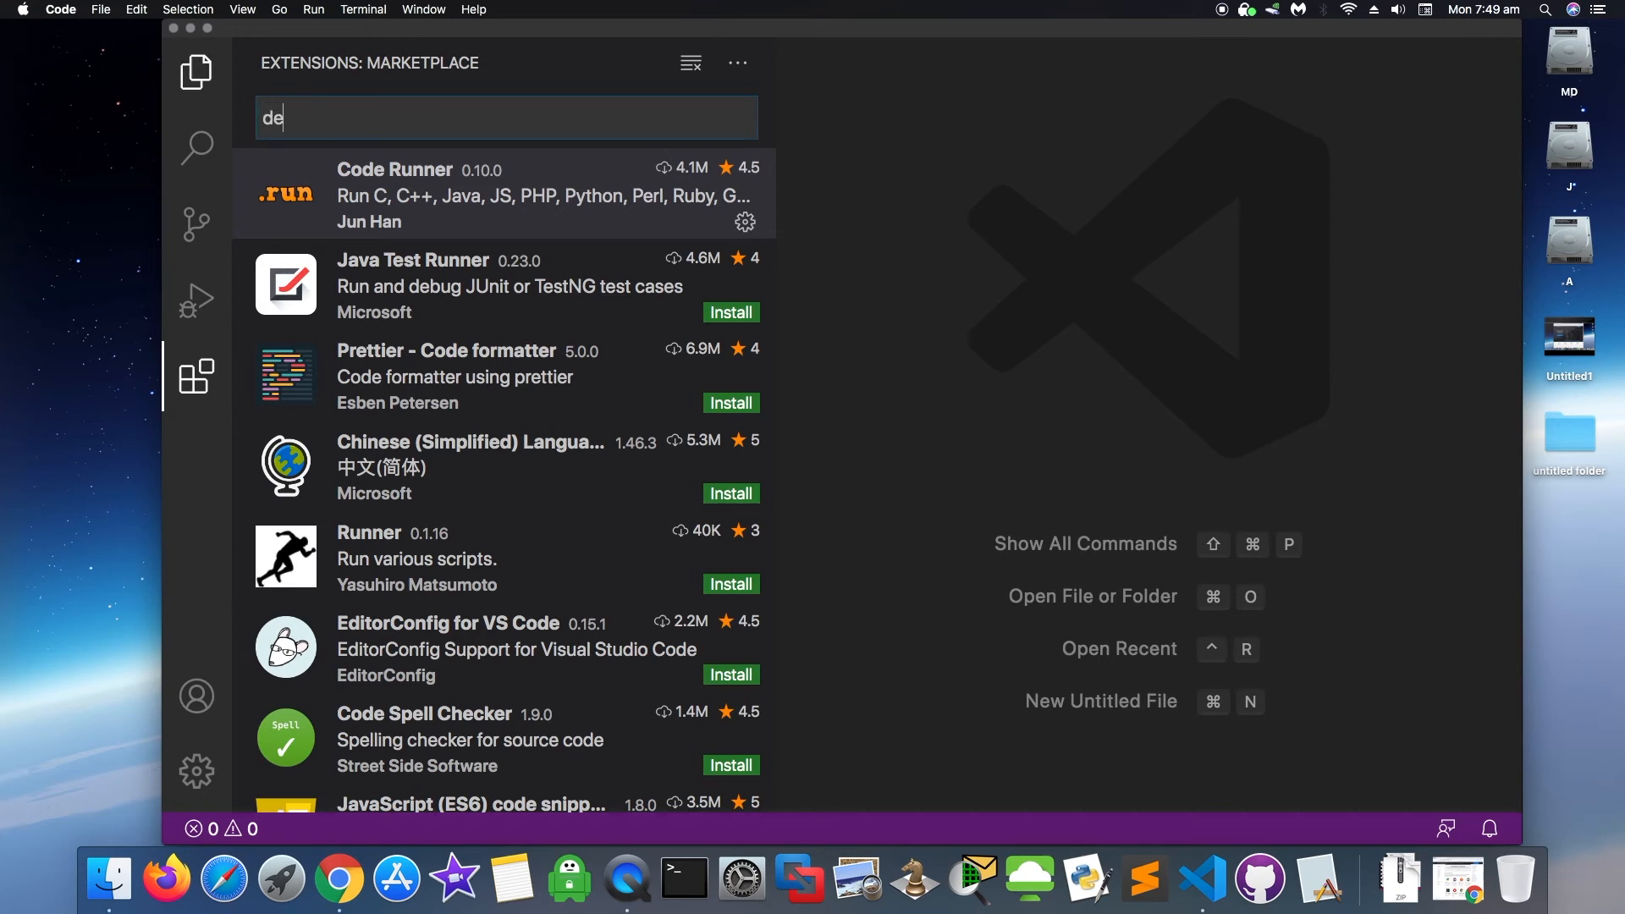
{"action": "type", "text": "bugg"}
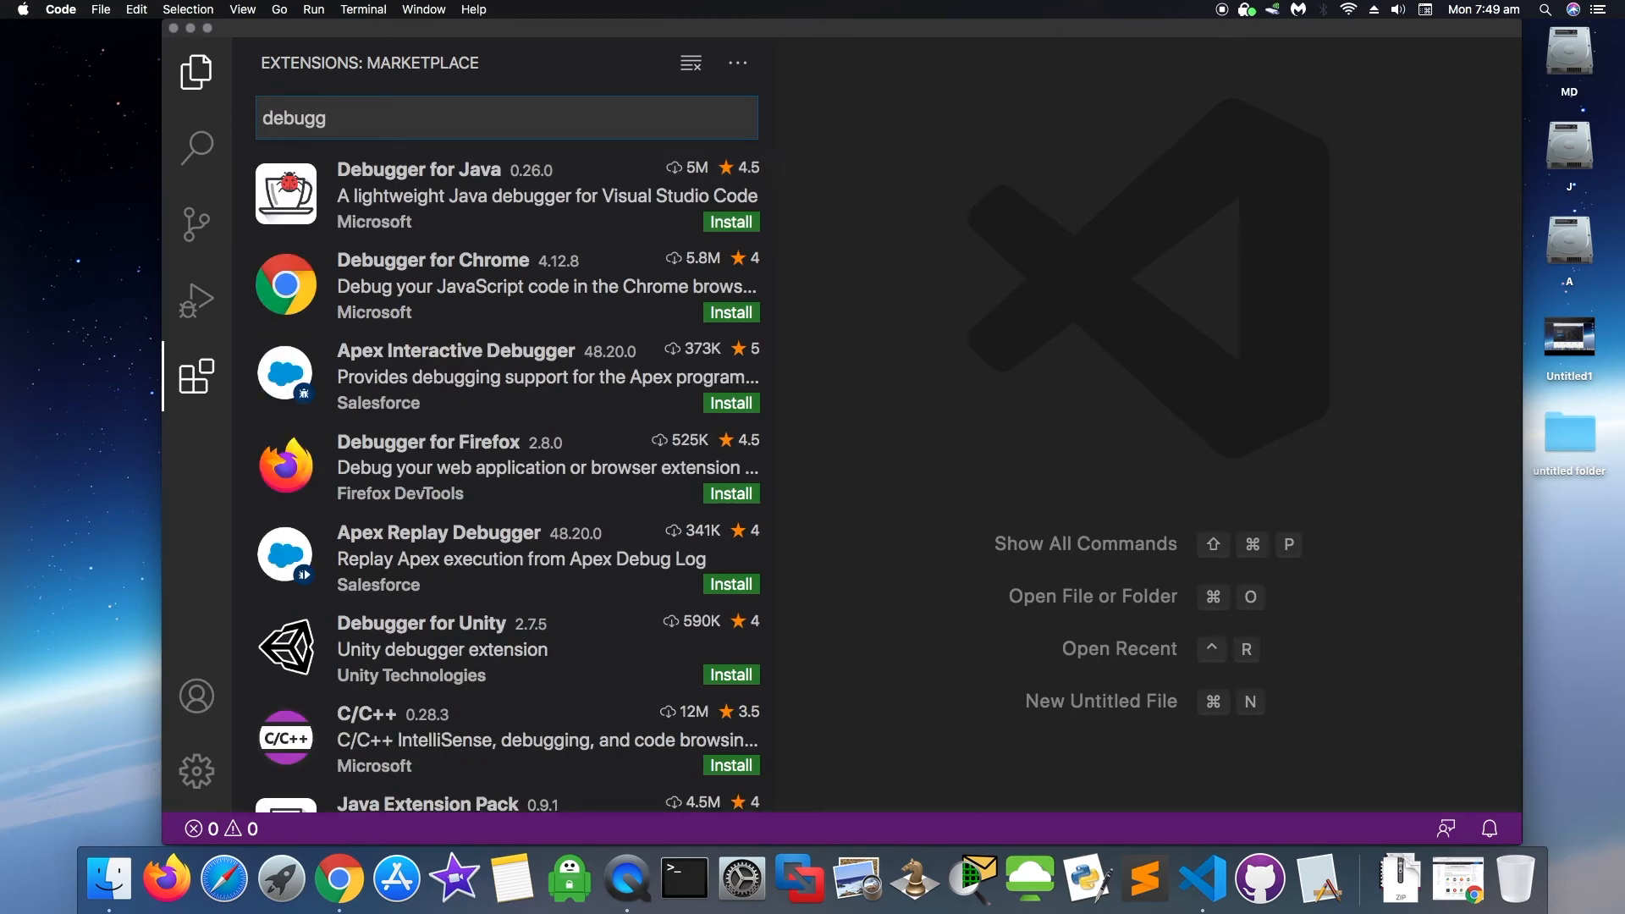
{"action": "key", "text": "BackSpace"}
{"action": "key", "text": "BackSpace"}
{"action": "key", "text": "BackSpace"}
{"action": "key", "text": "BackSpace"}
{"action": "key", "text": "BackSpace"}
{"action": "key", "text": "BackSpace"}
{"action": "type", "text": "python"}
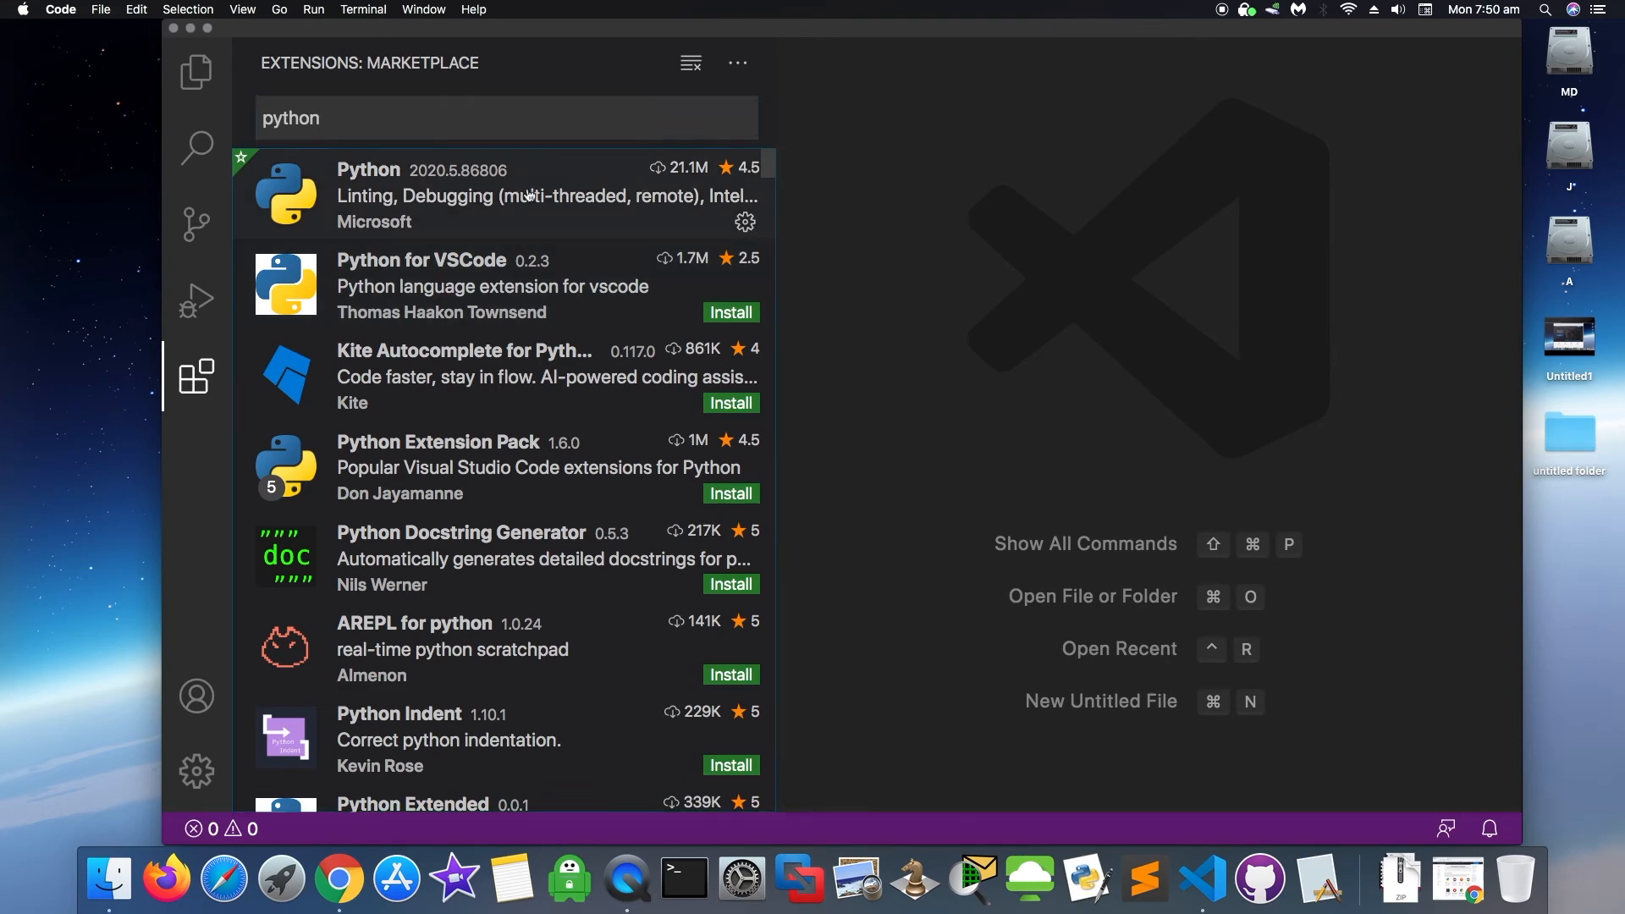
{"action": "left_click", "coordinate": [721, 236]}
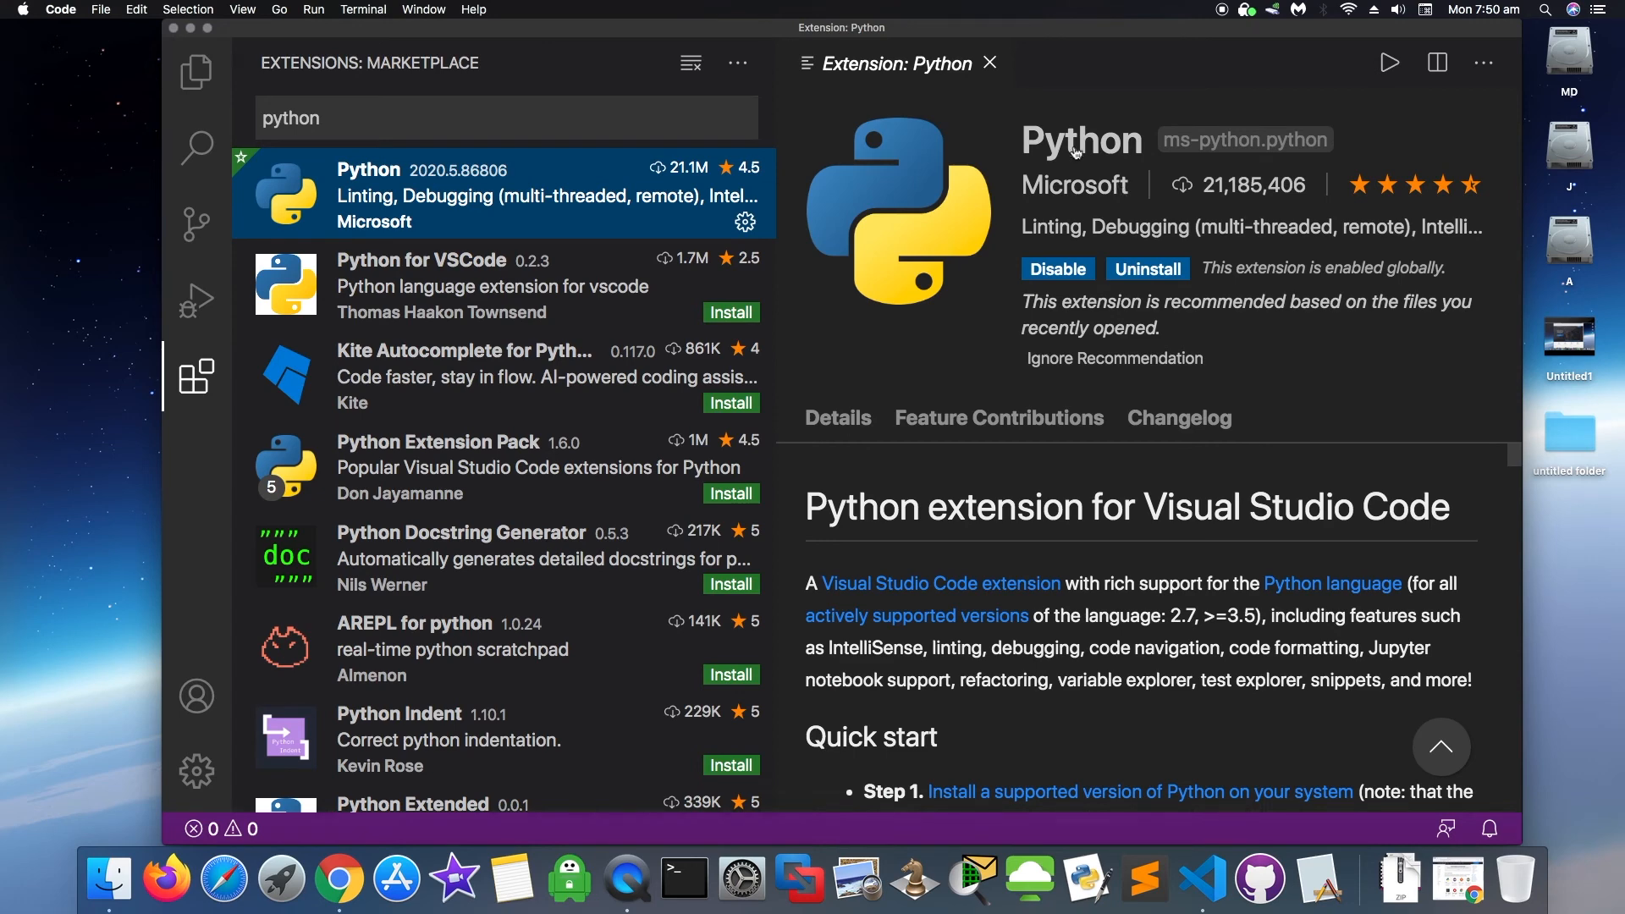
{"action": "scroll", "coordinate": [1143, 635], "scroll_direction": "down", "scroll_amount": 10}
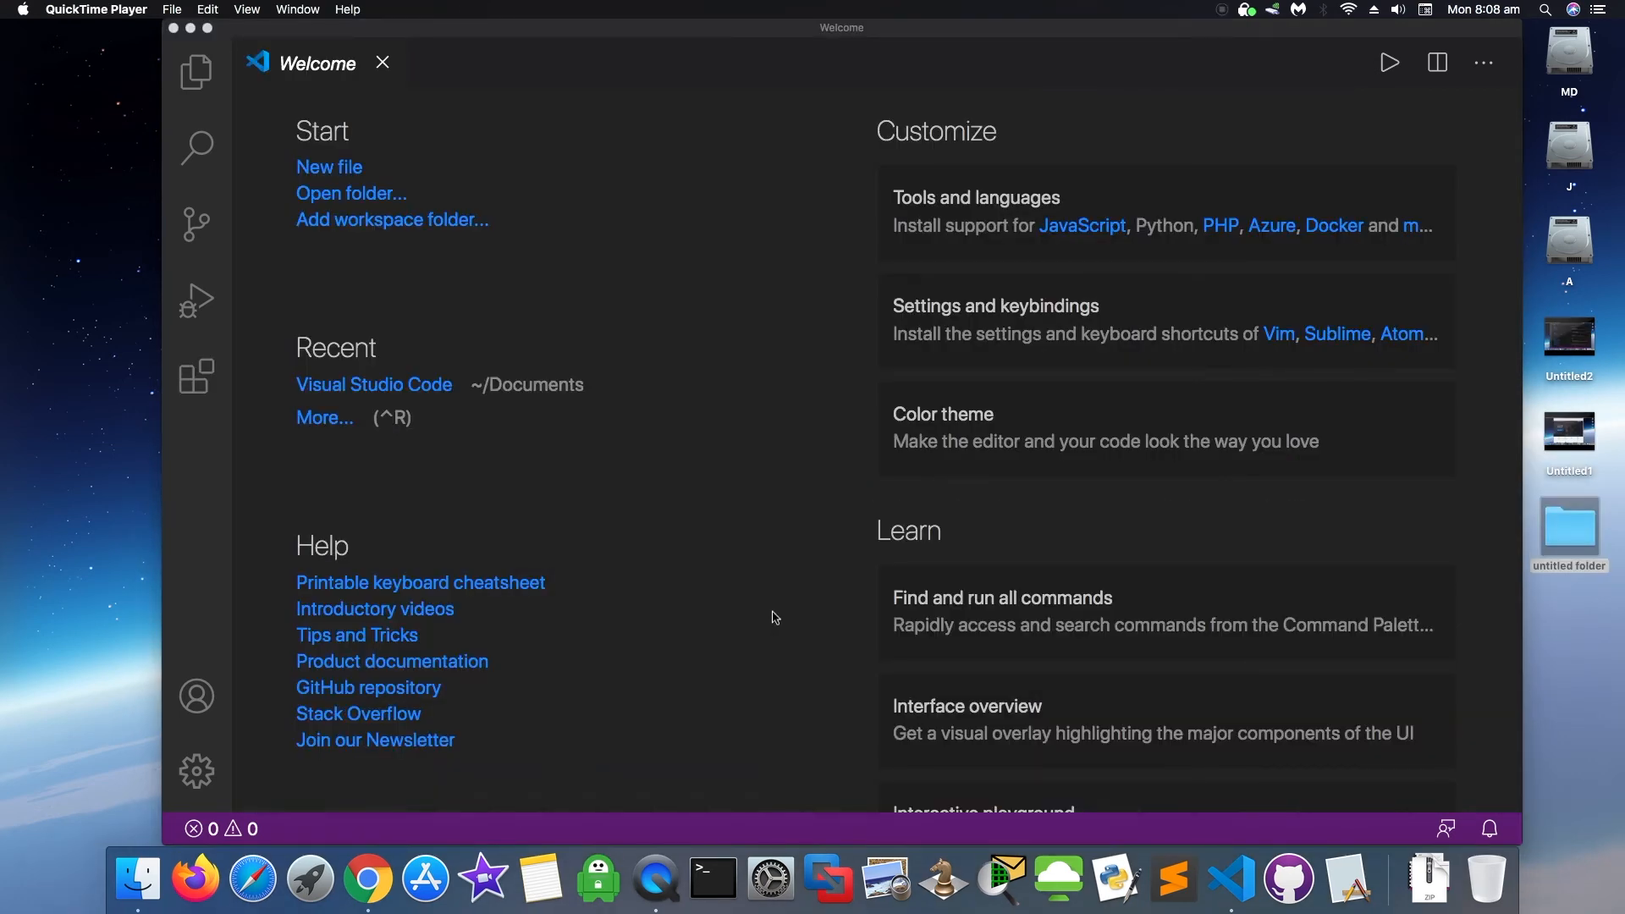
- Create a new untitled file containing x = ("Code With MD") and print(x) on two lines
{"action": "left_click", "coordinate": [343, 178]}
{"action": "left_click", "coordinate": [342, 173]}
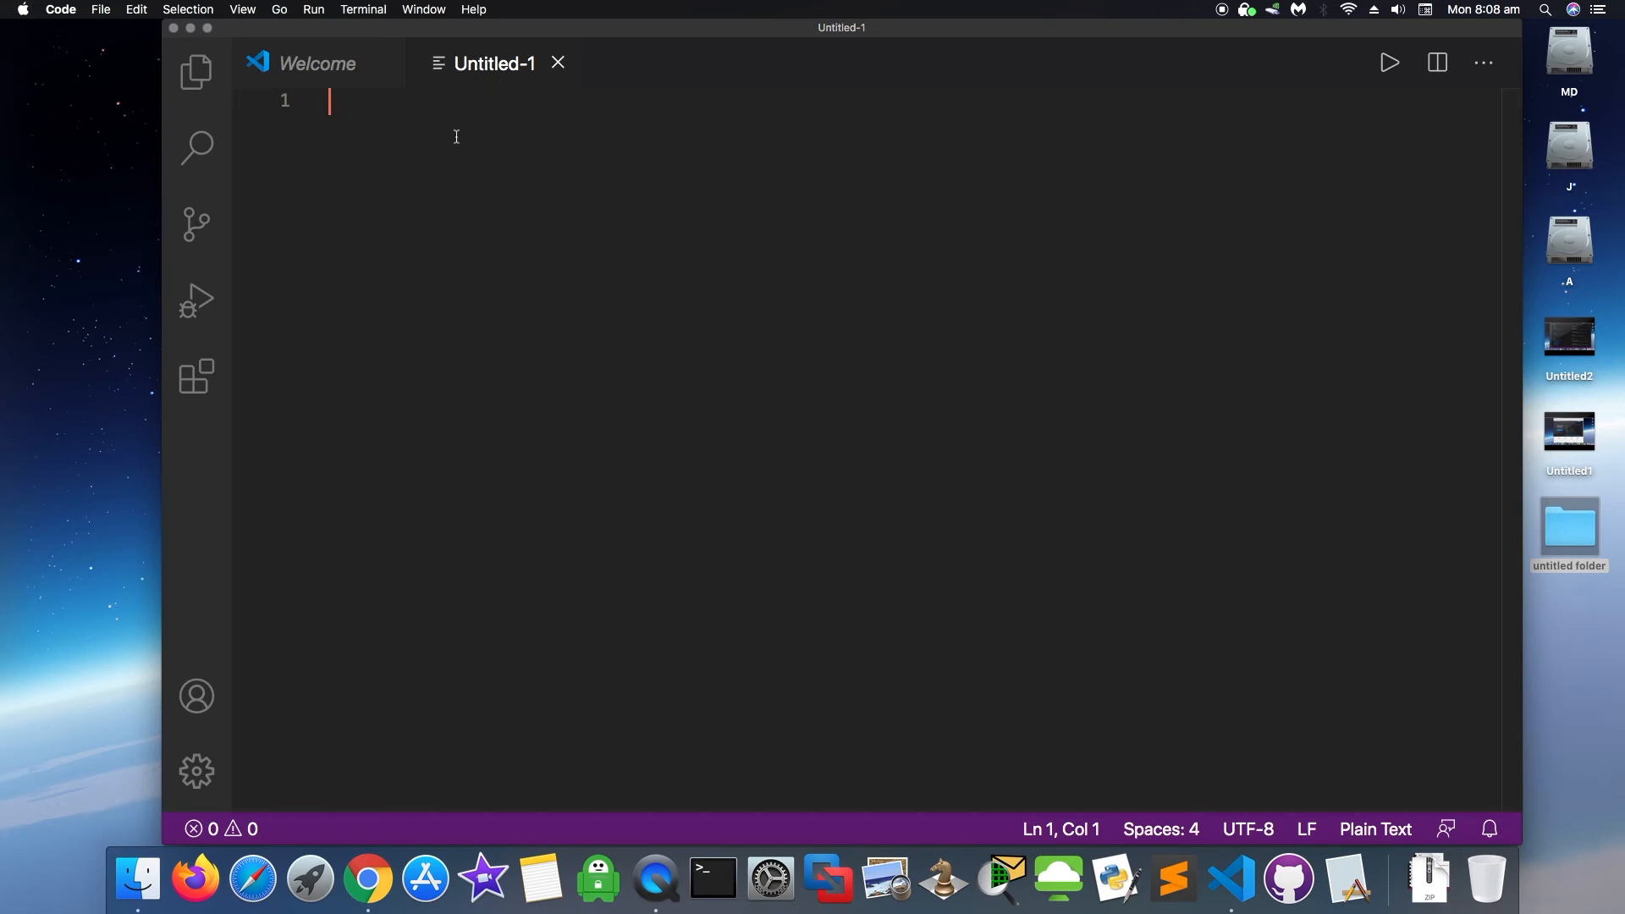
{"action": "type", "text": "x = "}
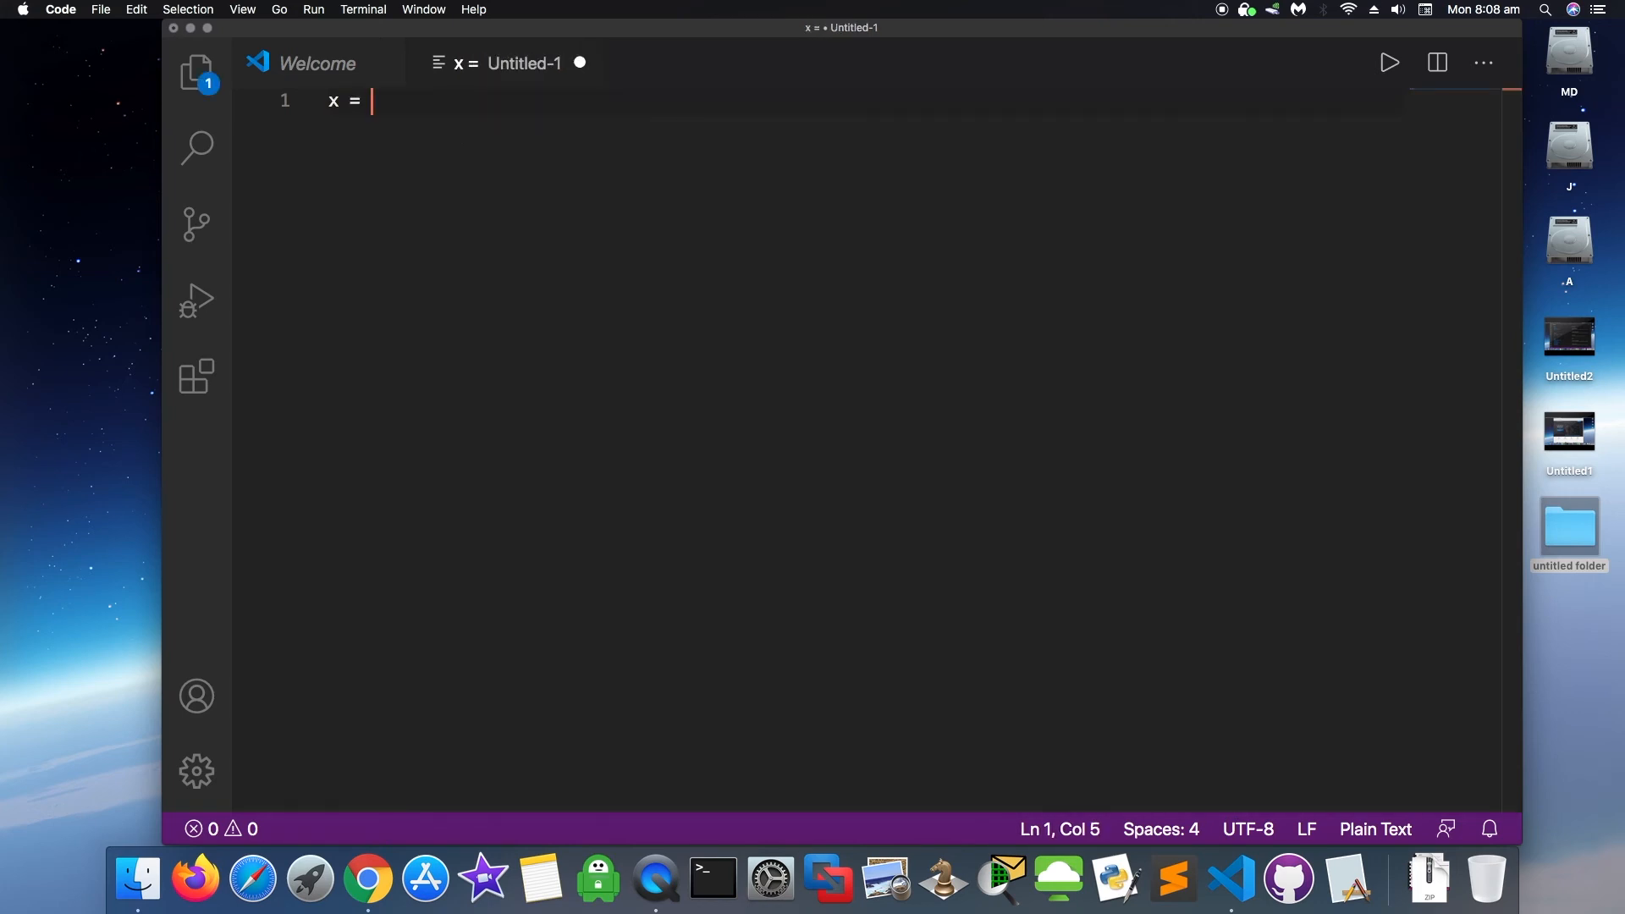
{"action": "type", "text": "("}
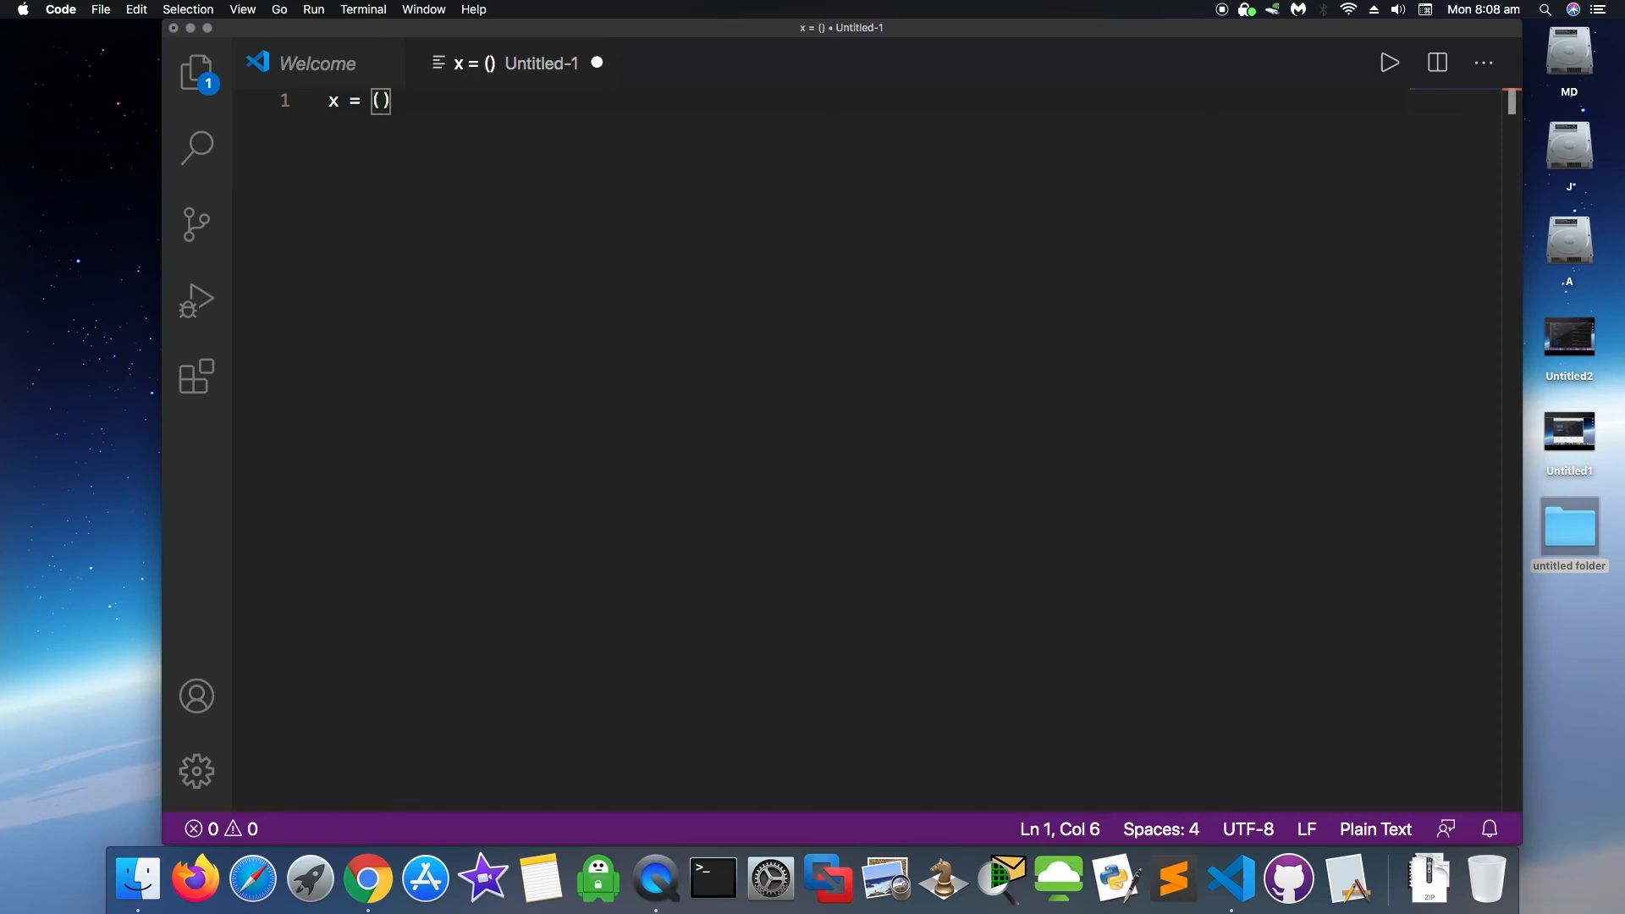
{"action": "type", "text": "\""}
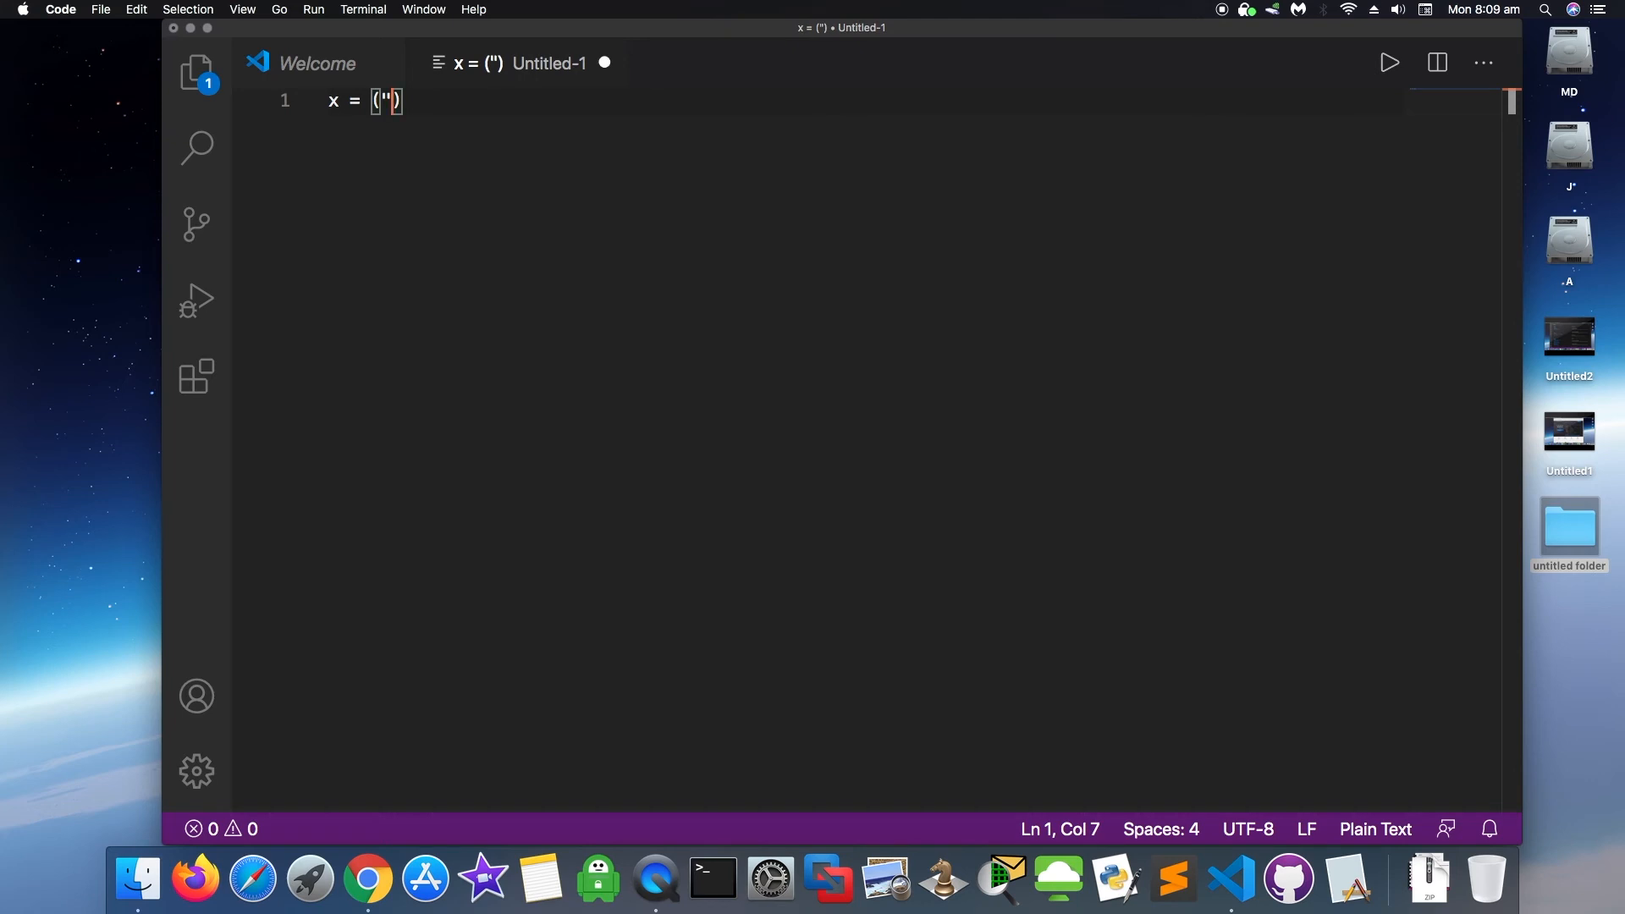
{"action": "type", "text": "Code With Md"}
{"action": "key", "text": "BackSpace"}
{"action": "type", "text": "D"}
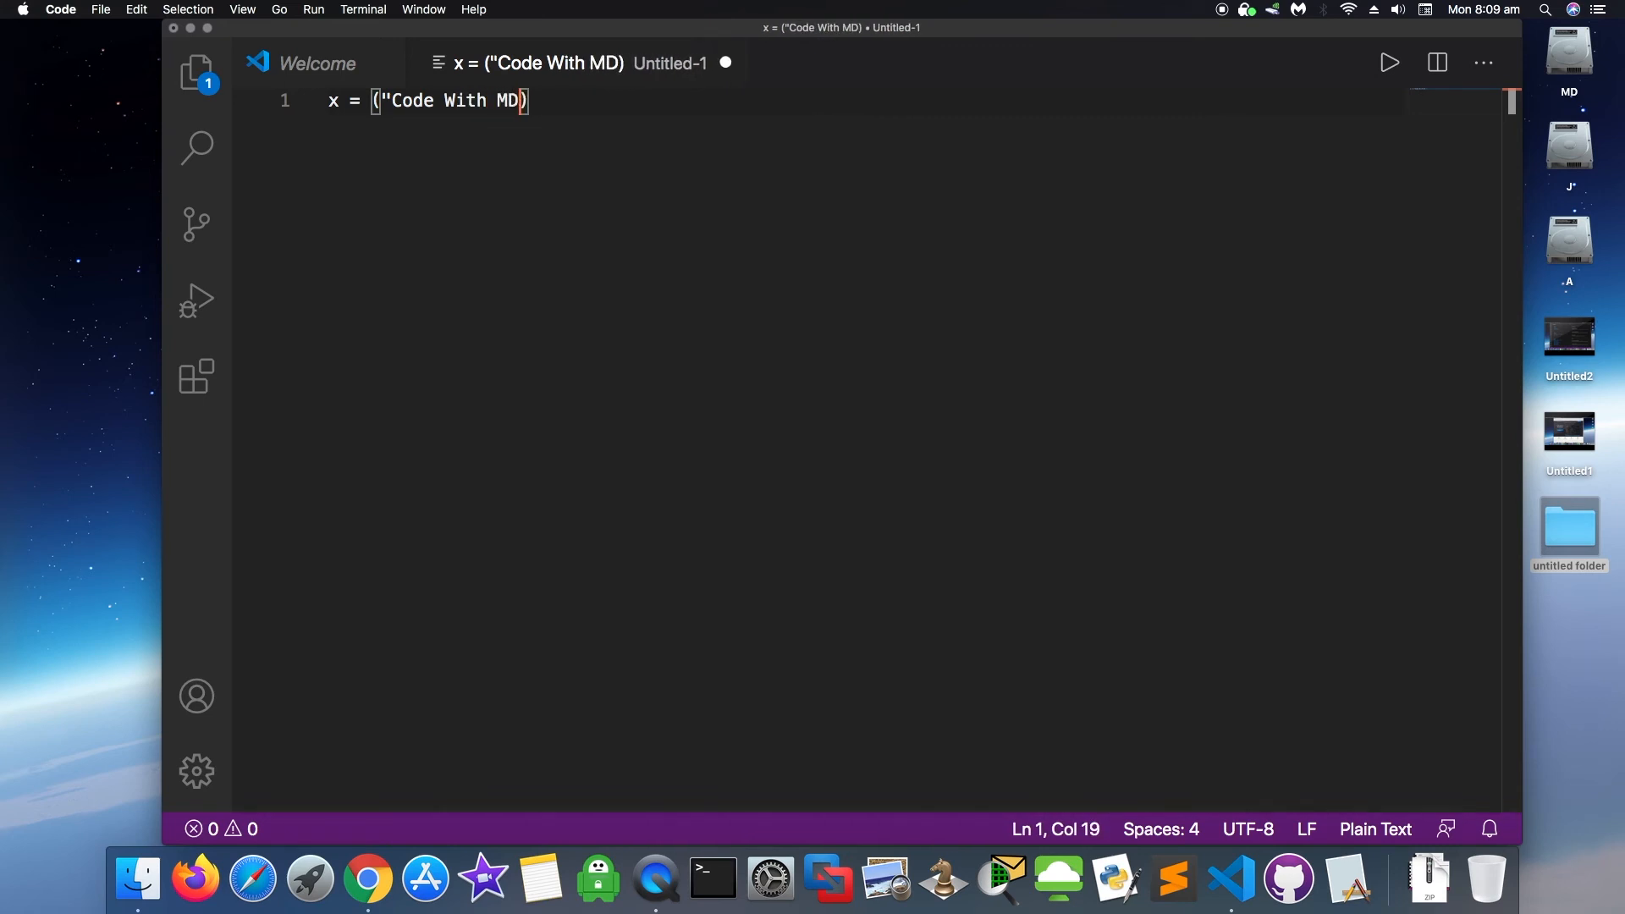
{"action": "type", "text": "\""}
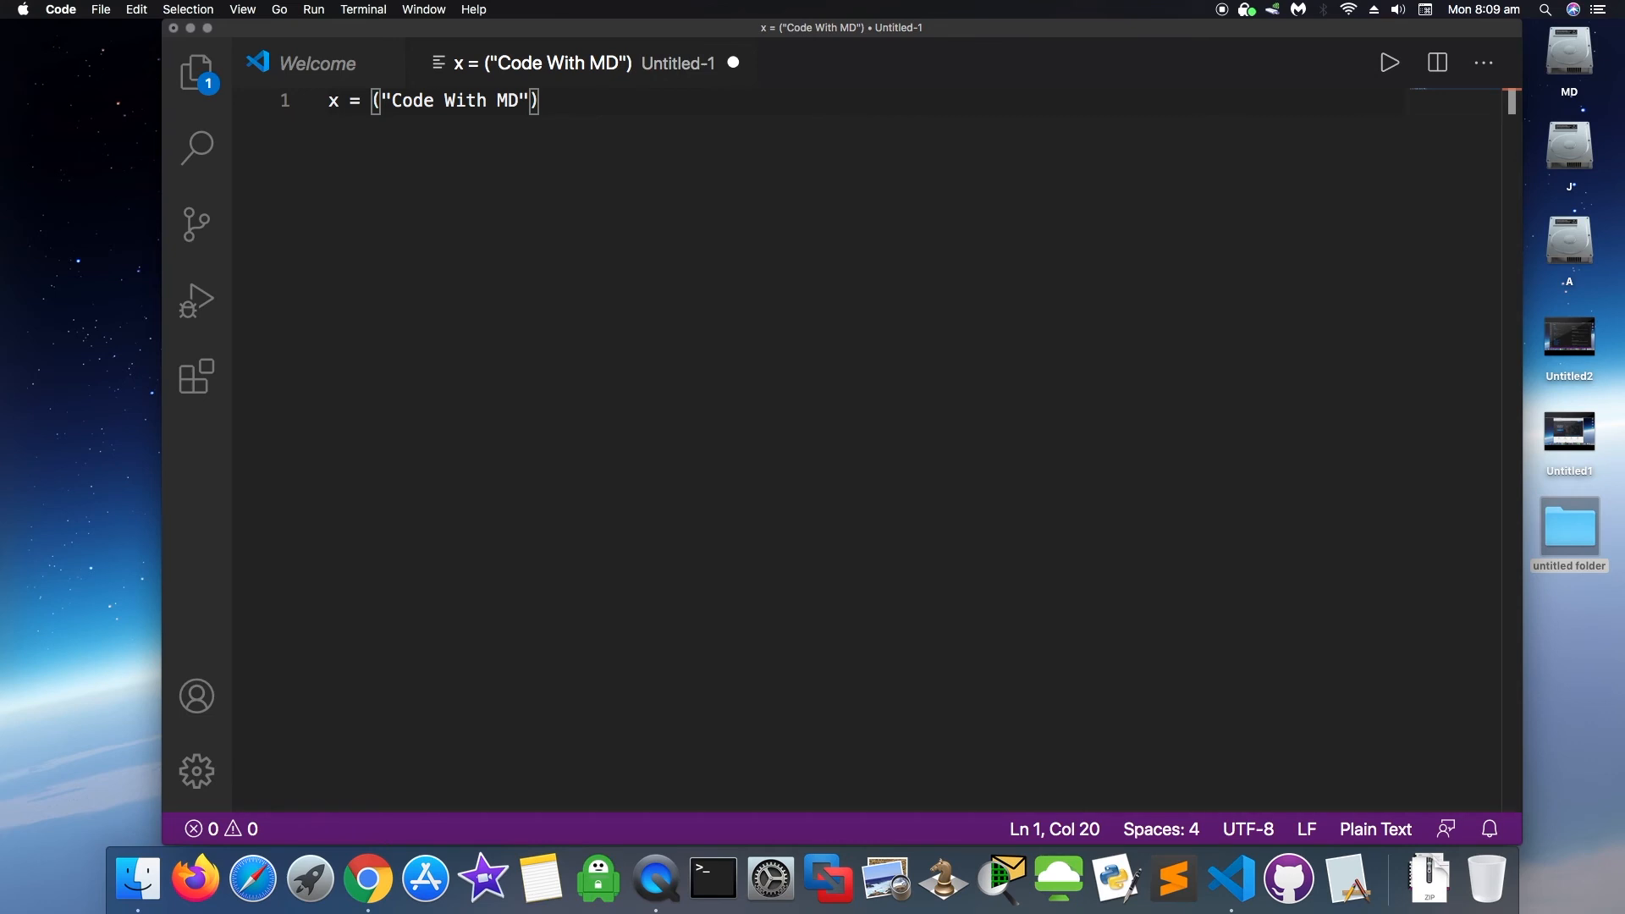
{"action": "type", "text": ")"}
{"action": "key", "text": "Return"}
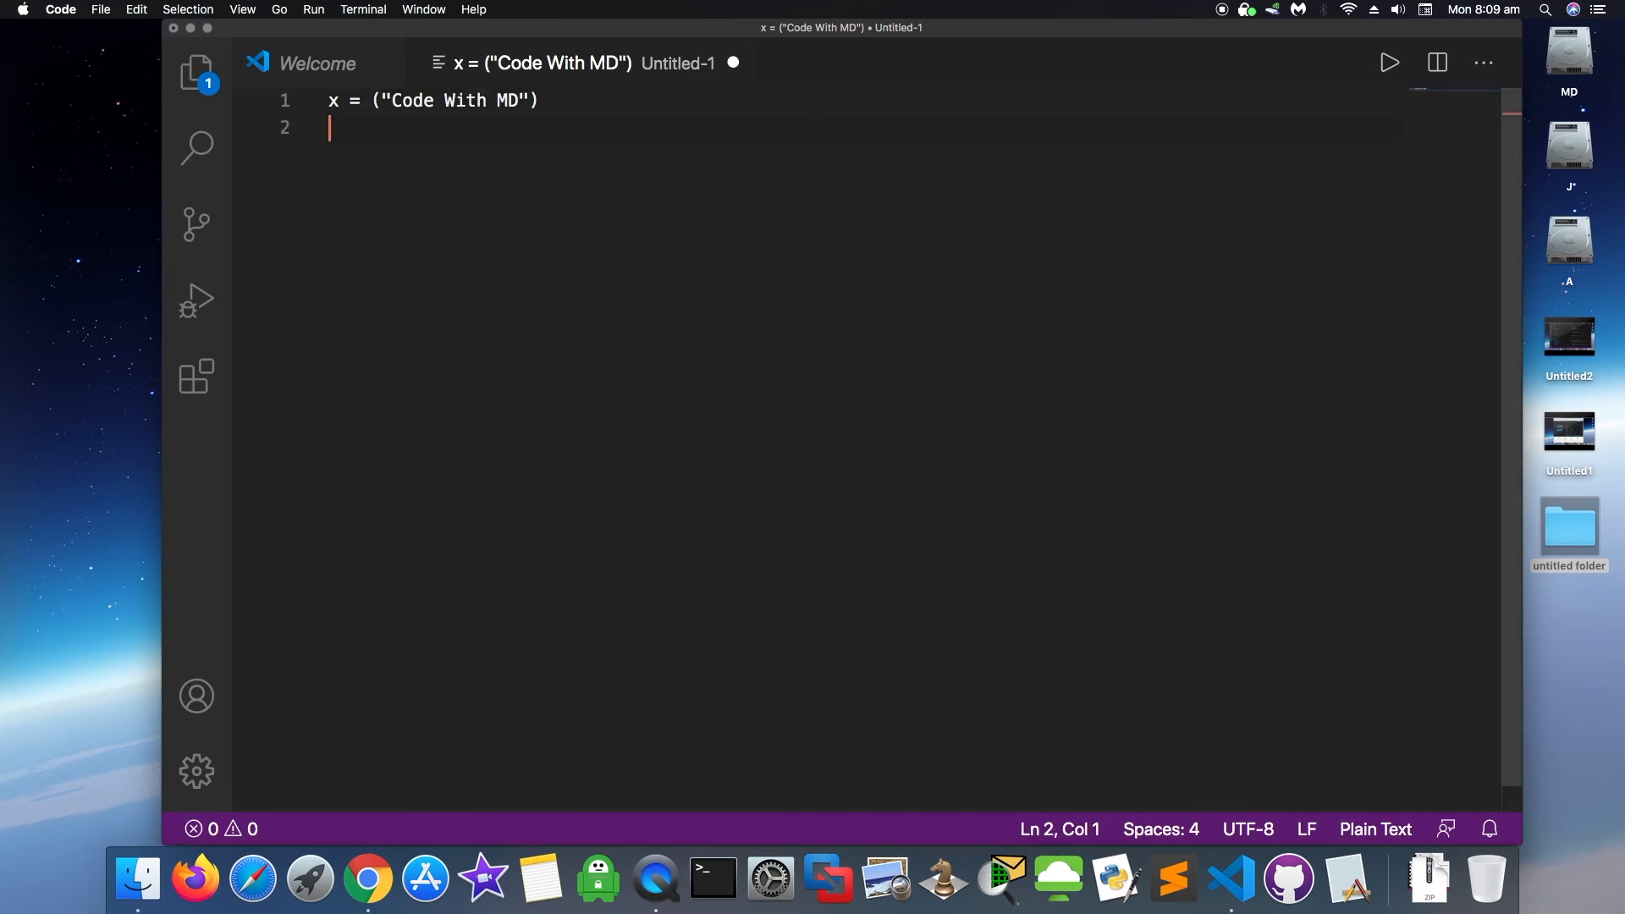
{"action": "type", "text": "print"}
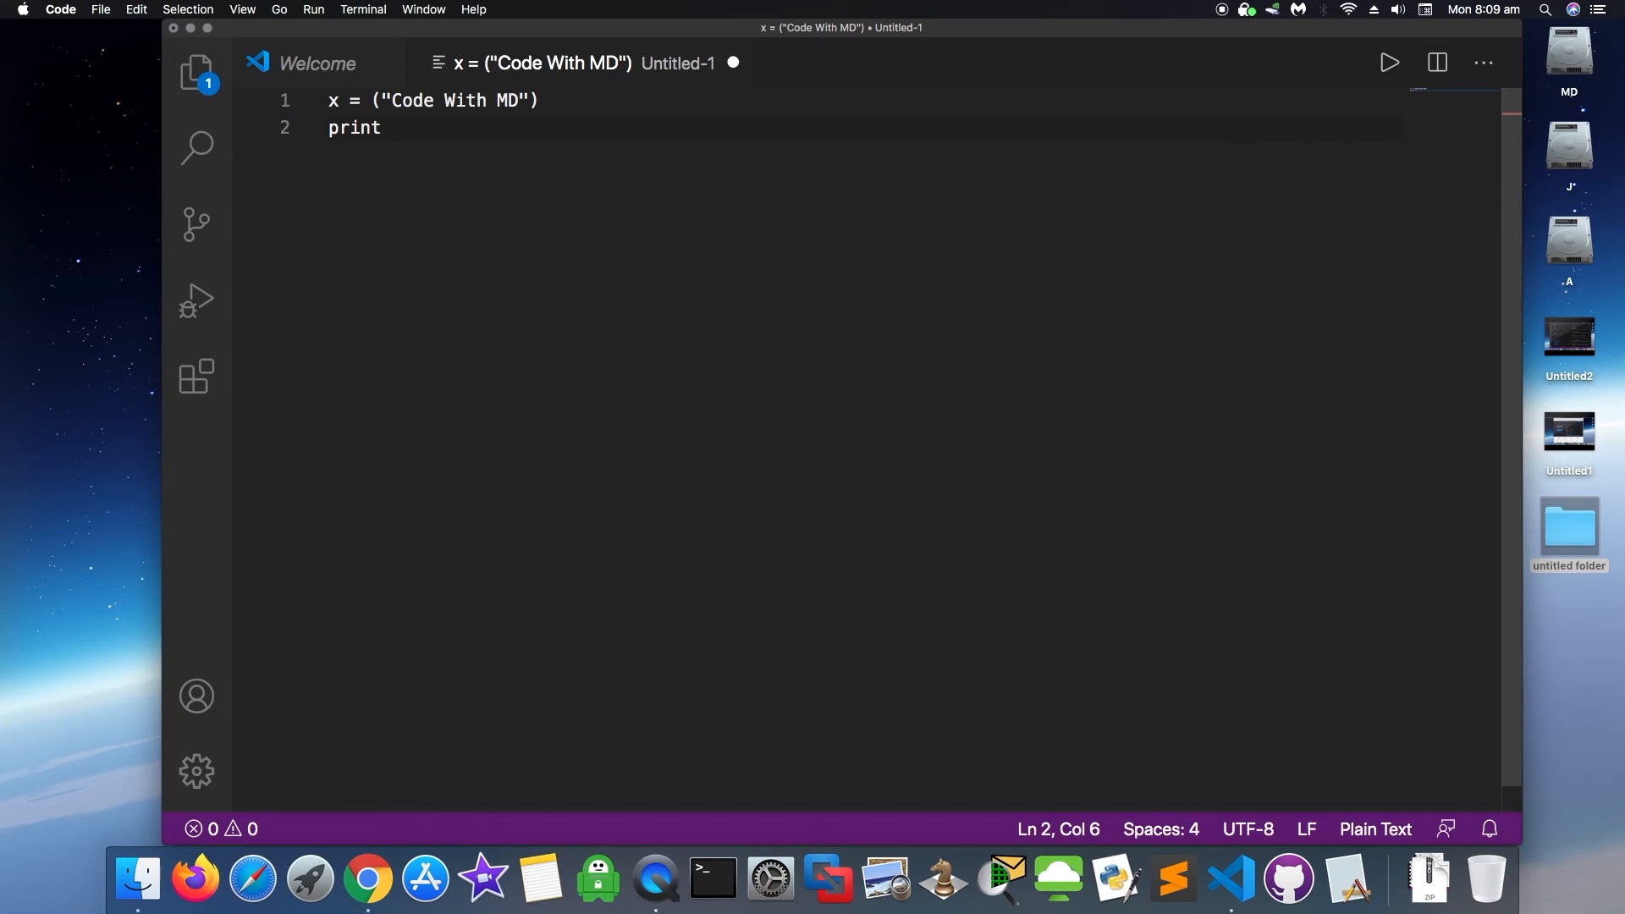
{"action": "type", "text": "(x"}
{"action": "left_click", "coordinate": [100, 9]}
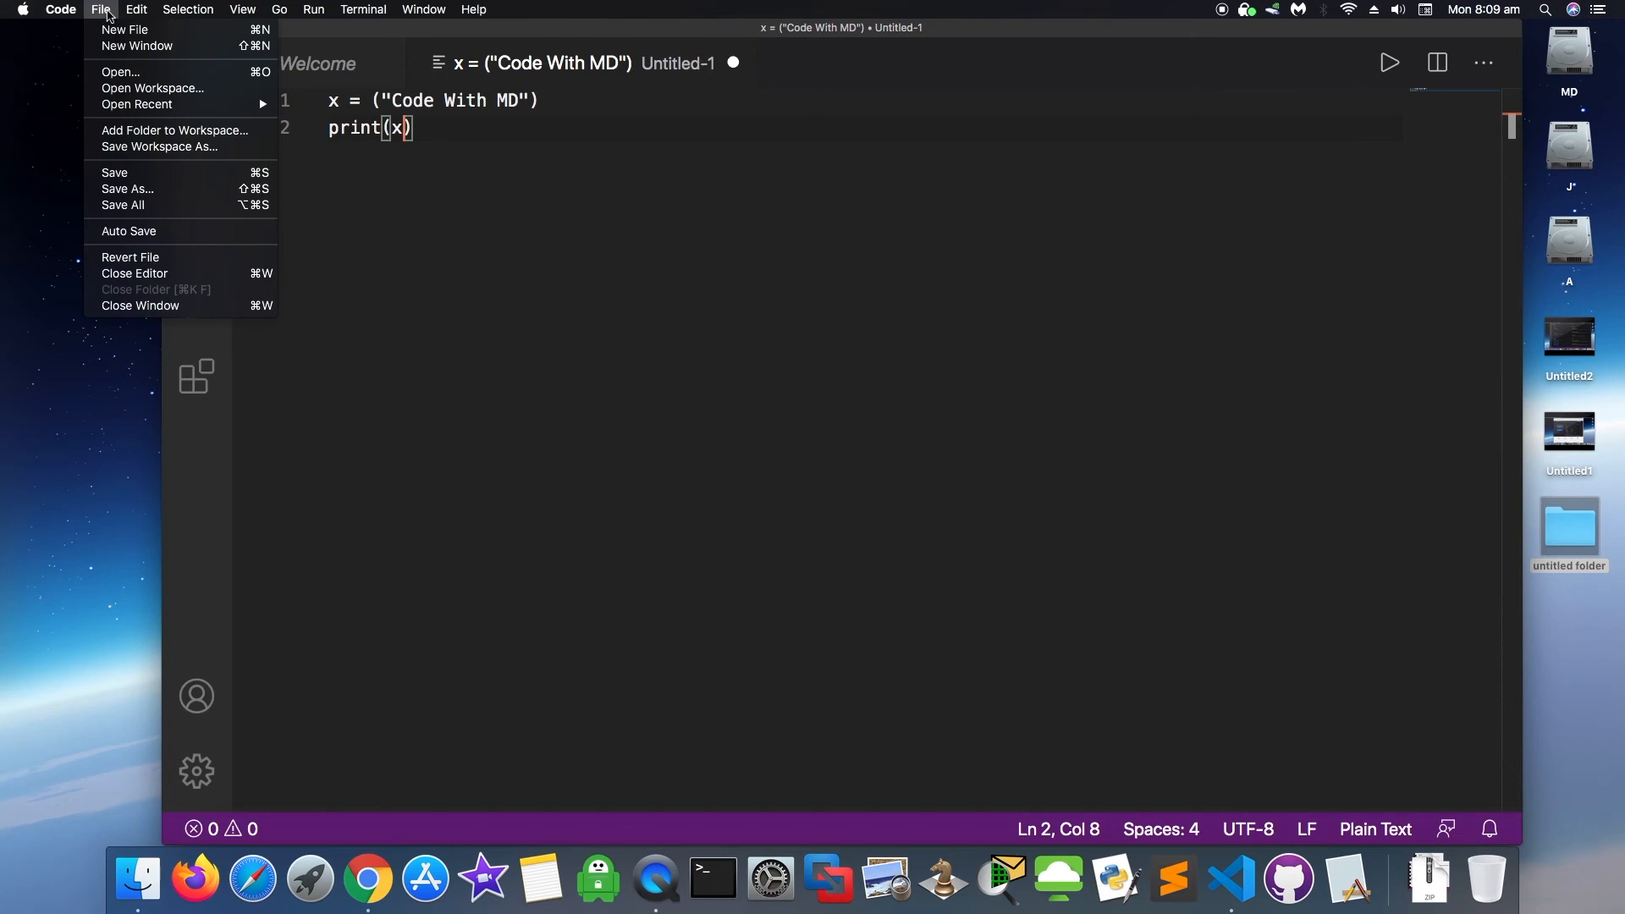
{"action": "left_click", "coordinate": [115, 15]}
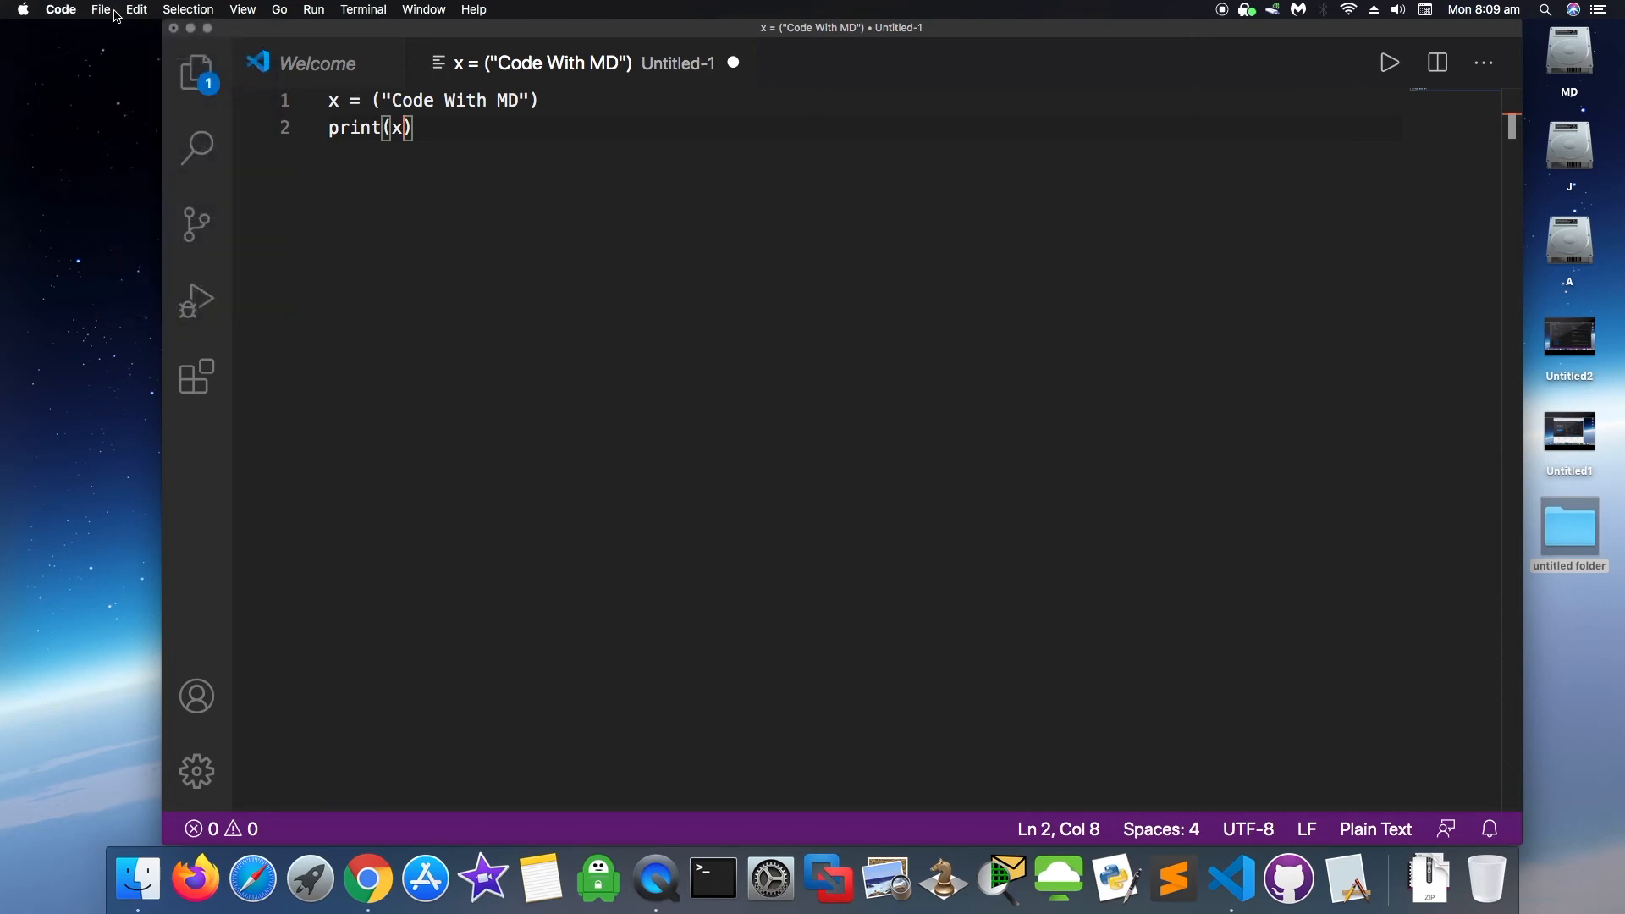
{"action": "key", "text": "Right"}
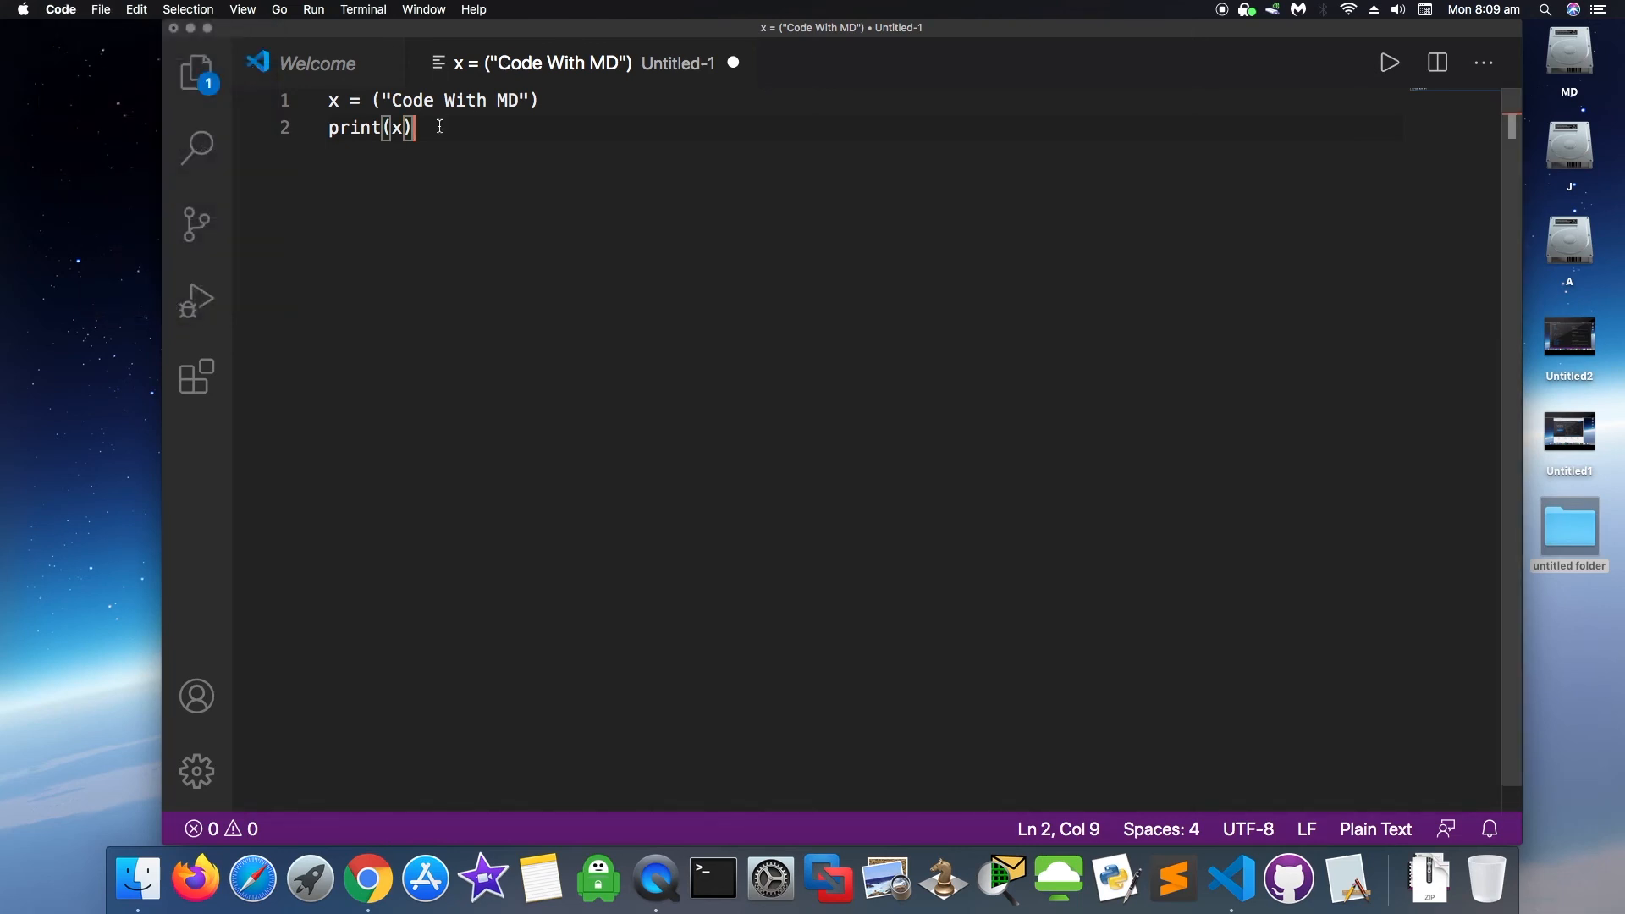
{"action": "left_click", "coordinate": [1390, 65]}
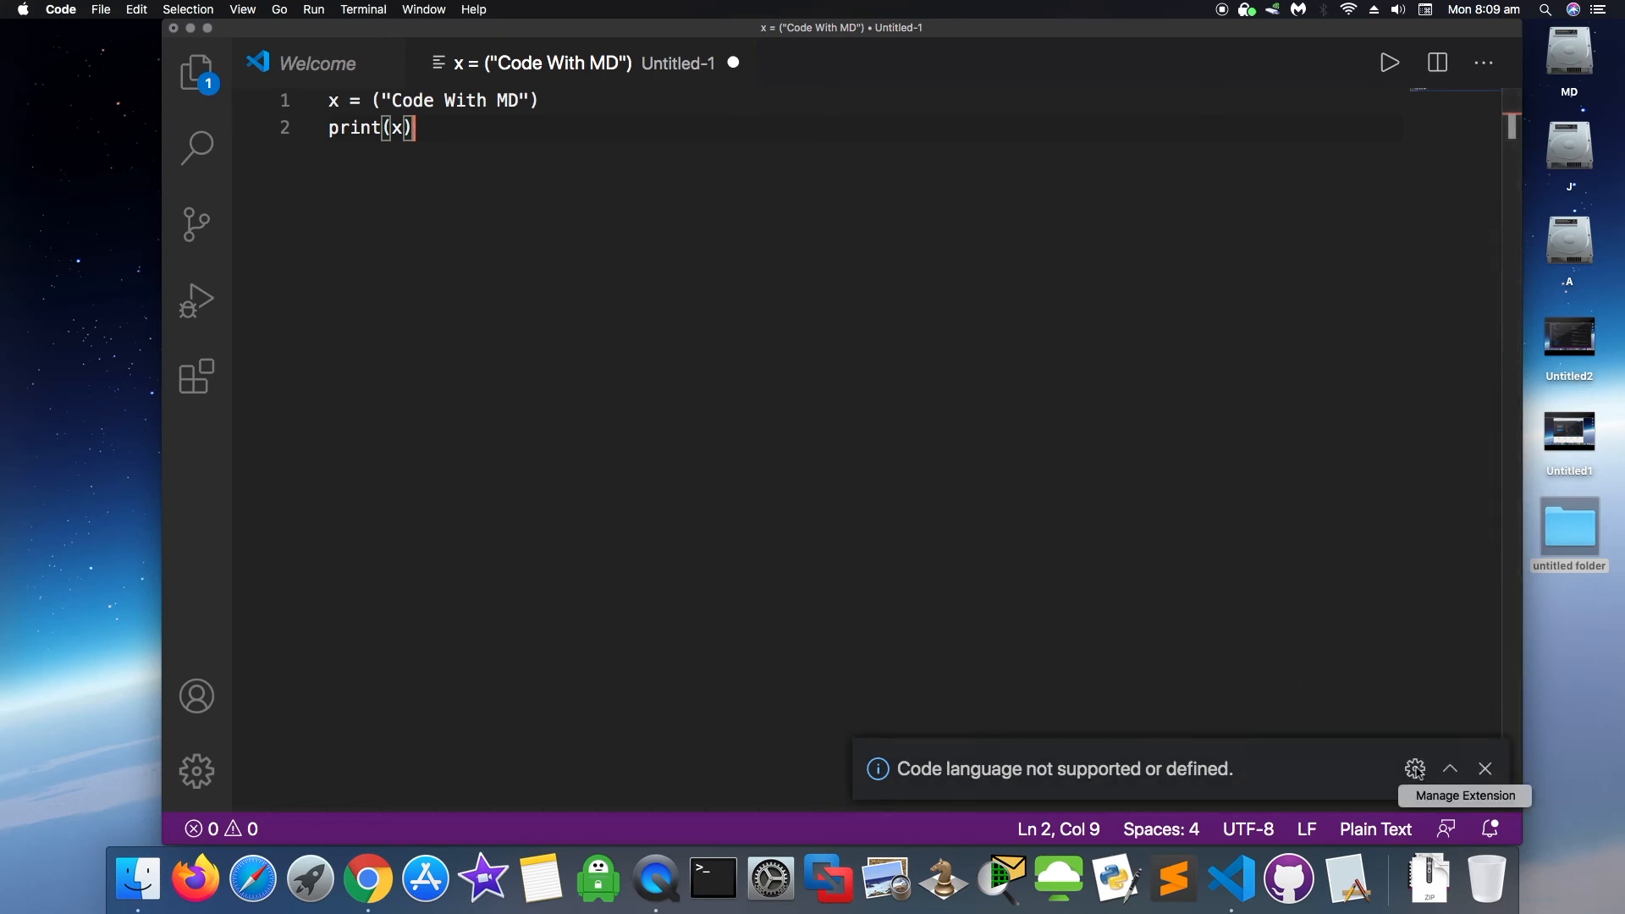
{"action": "left_click", "coordinate": [1438, 802]}
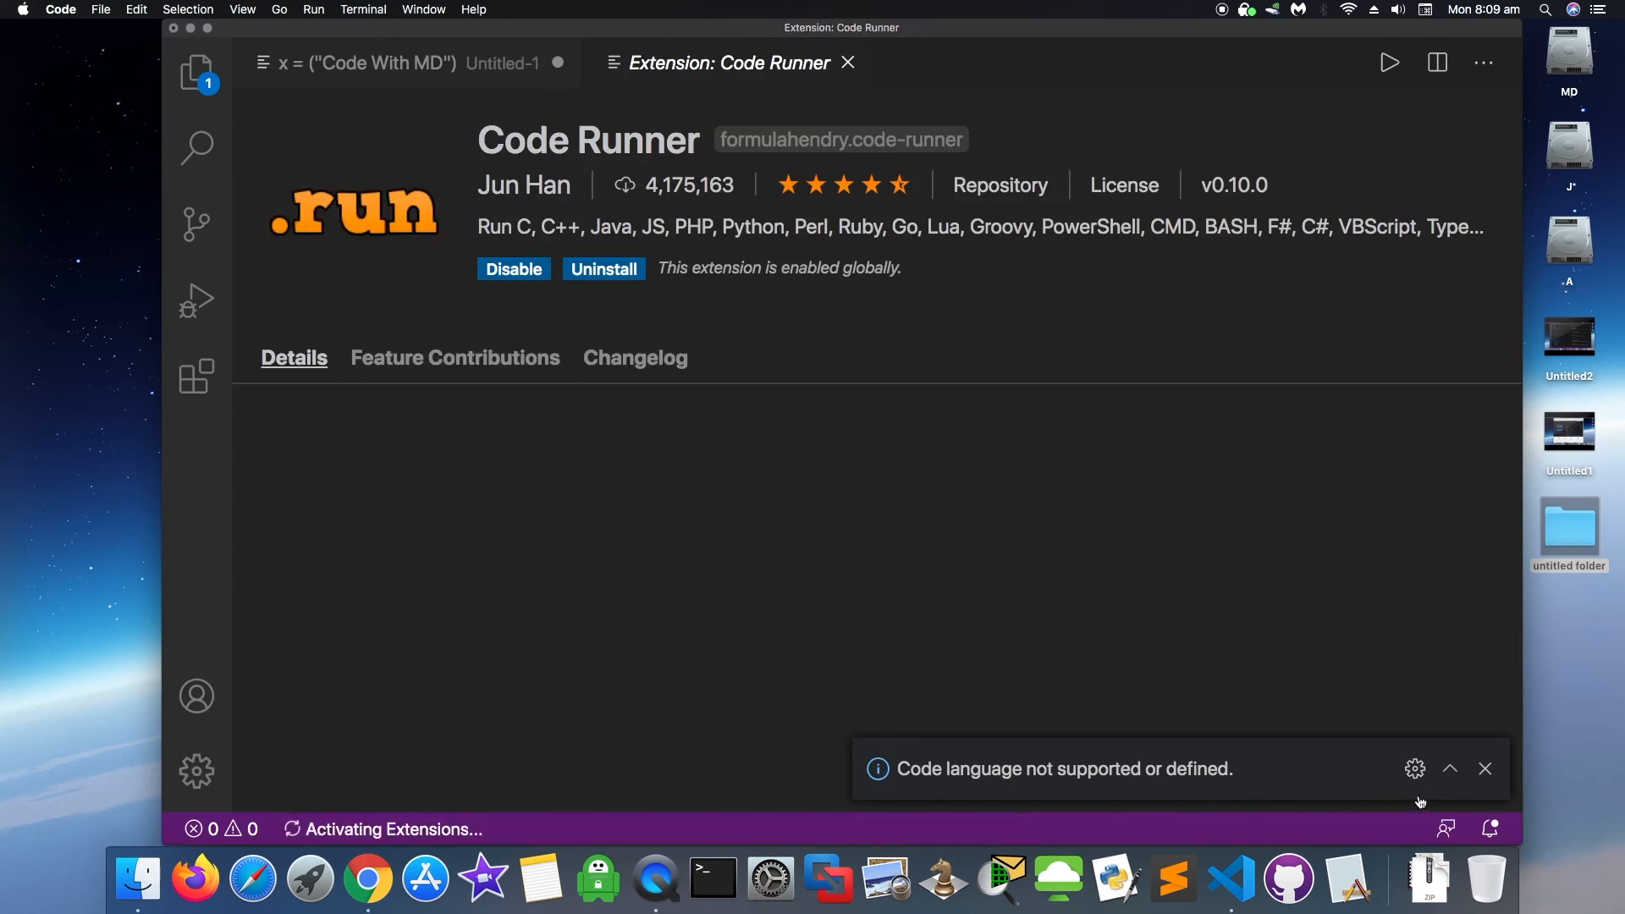
{"action": "left_click", "coordinate": [849, 63]}
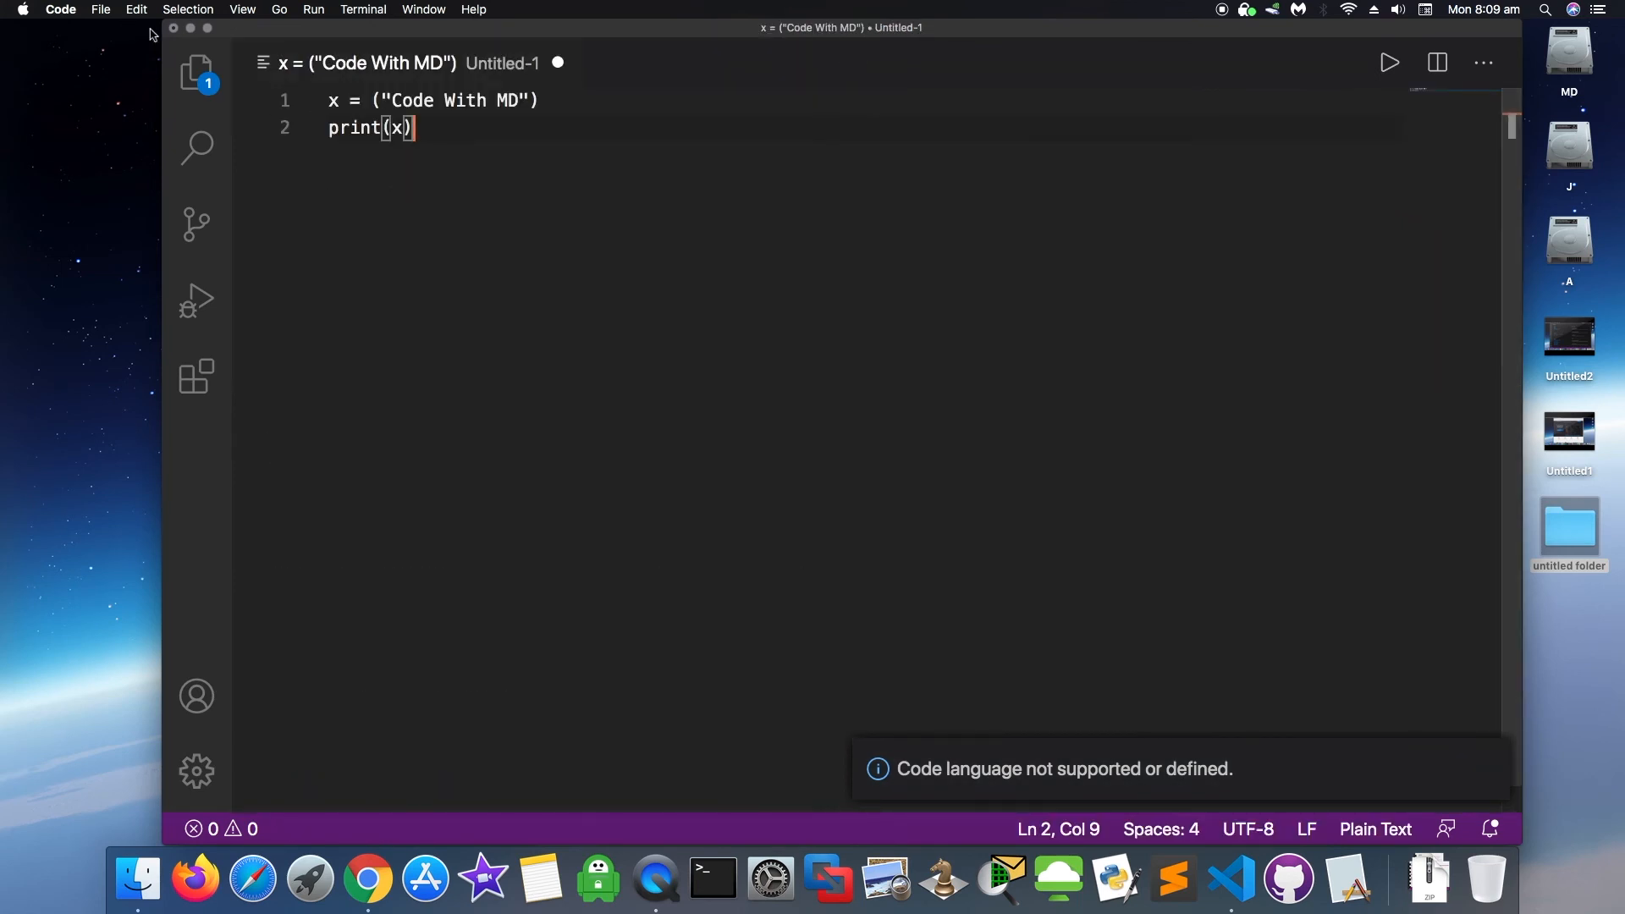
{"action": "left_click", "coordinate": [101, 10]}
{"action": "left_click", "coordinate": [544, 225]}
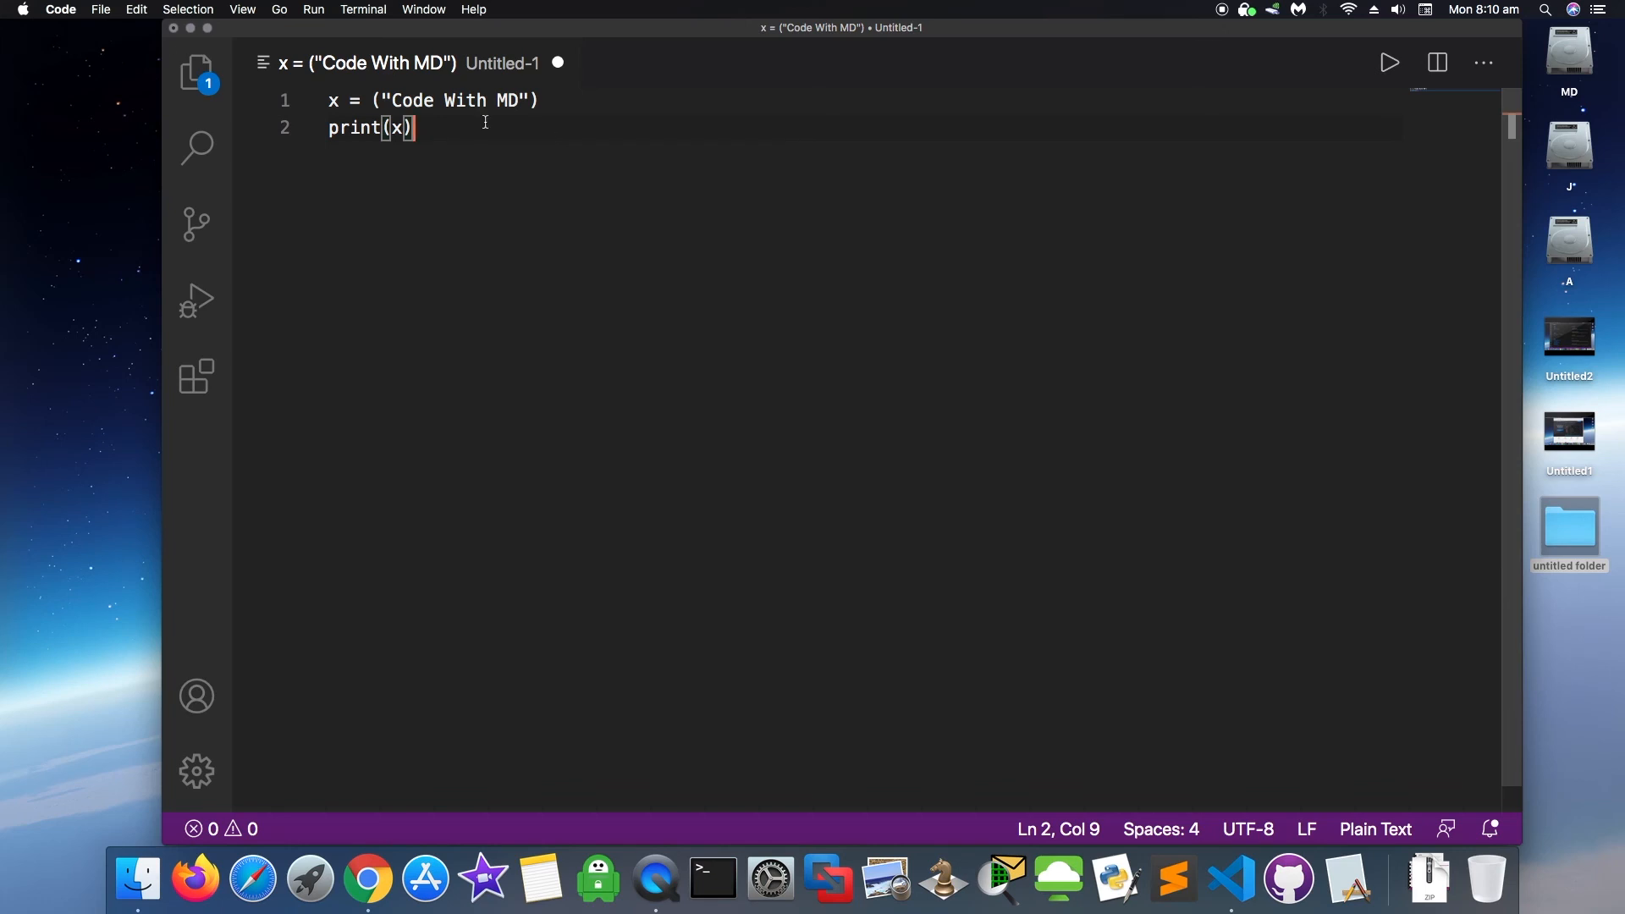
- Save the script as MD.py in the Documents 'Visual Studio Code' folder
{"action": "left_click", "coordinate": [101, 10]}
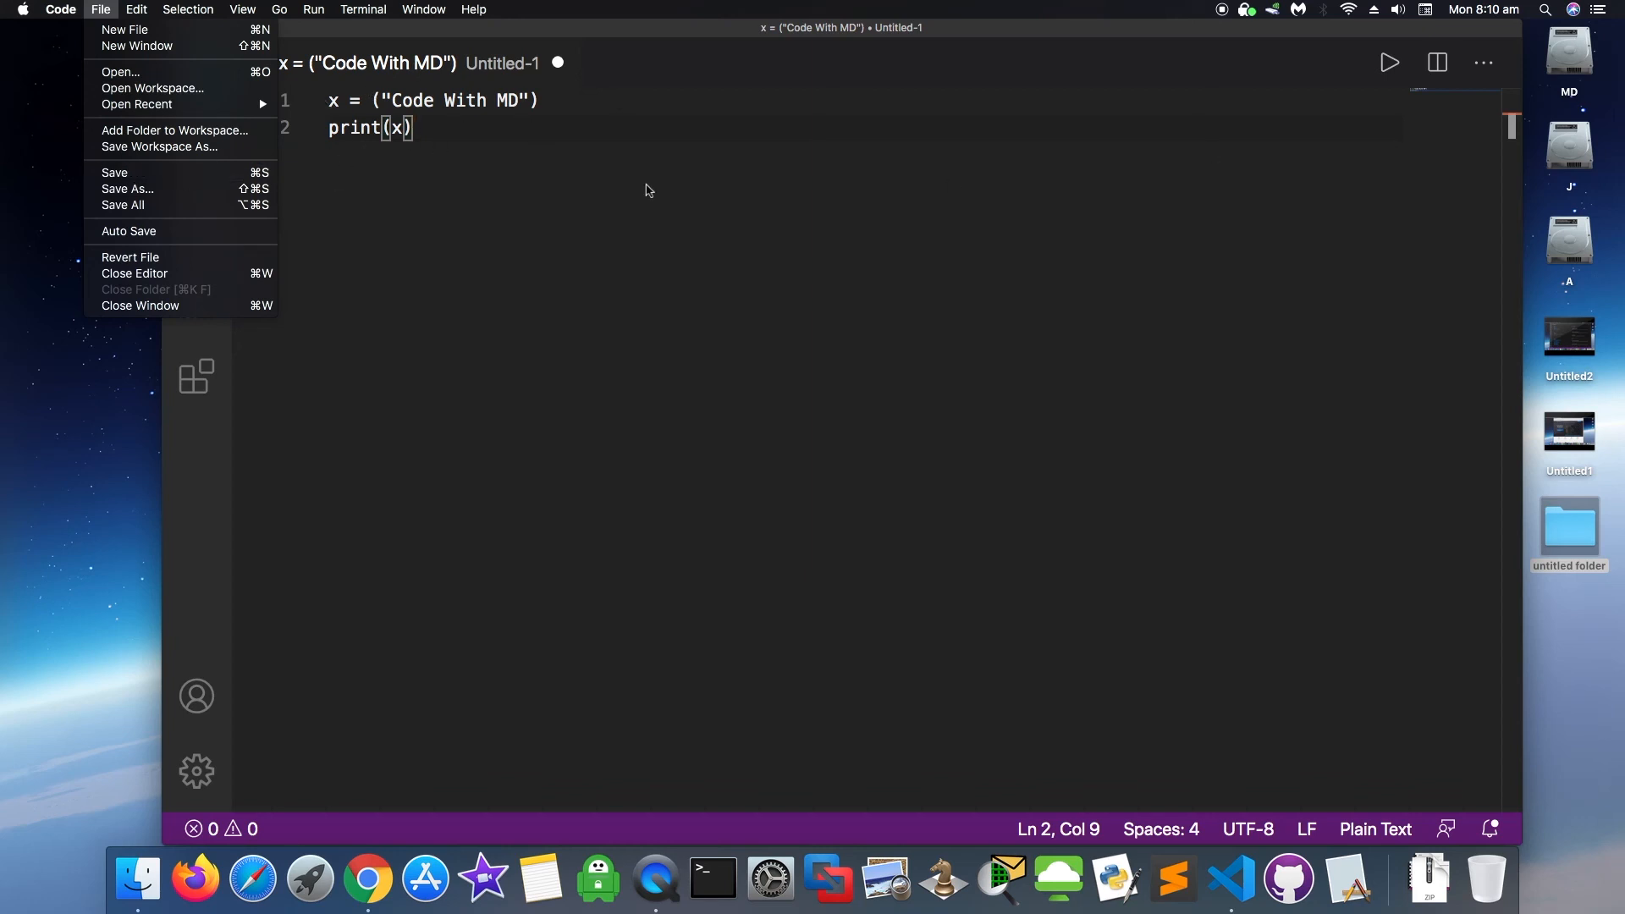
{"action": "left_click", "coordinate": [202, 176]}
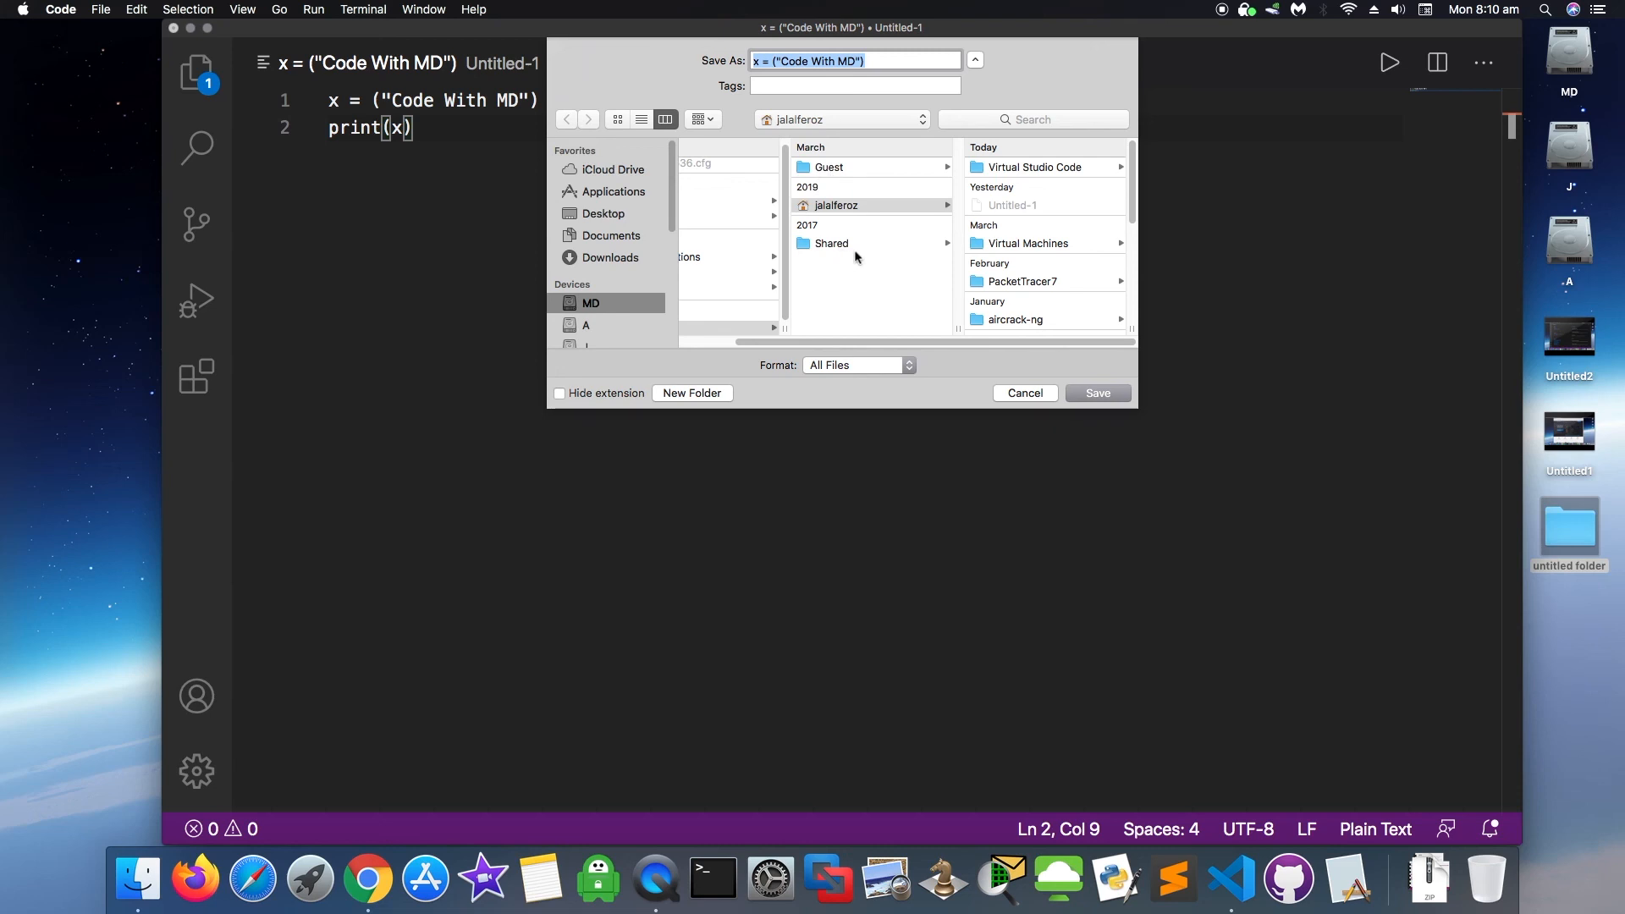
{"action": "left_click", "coordinate": [1081, 169]}
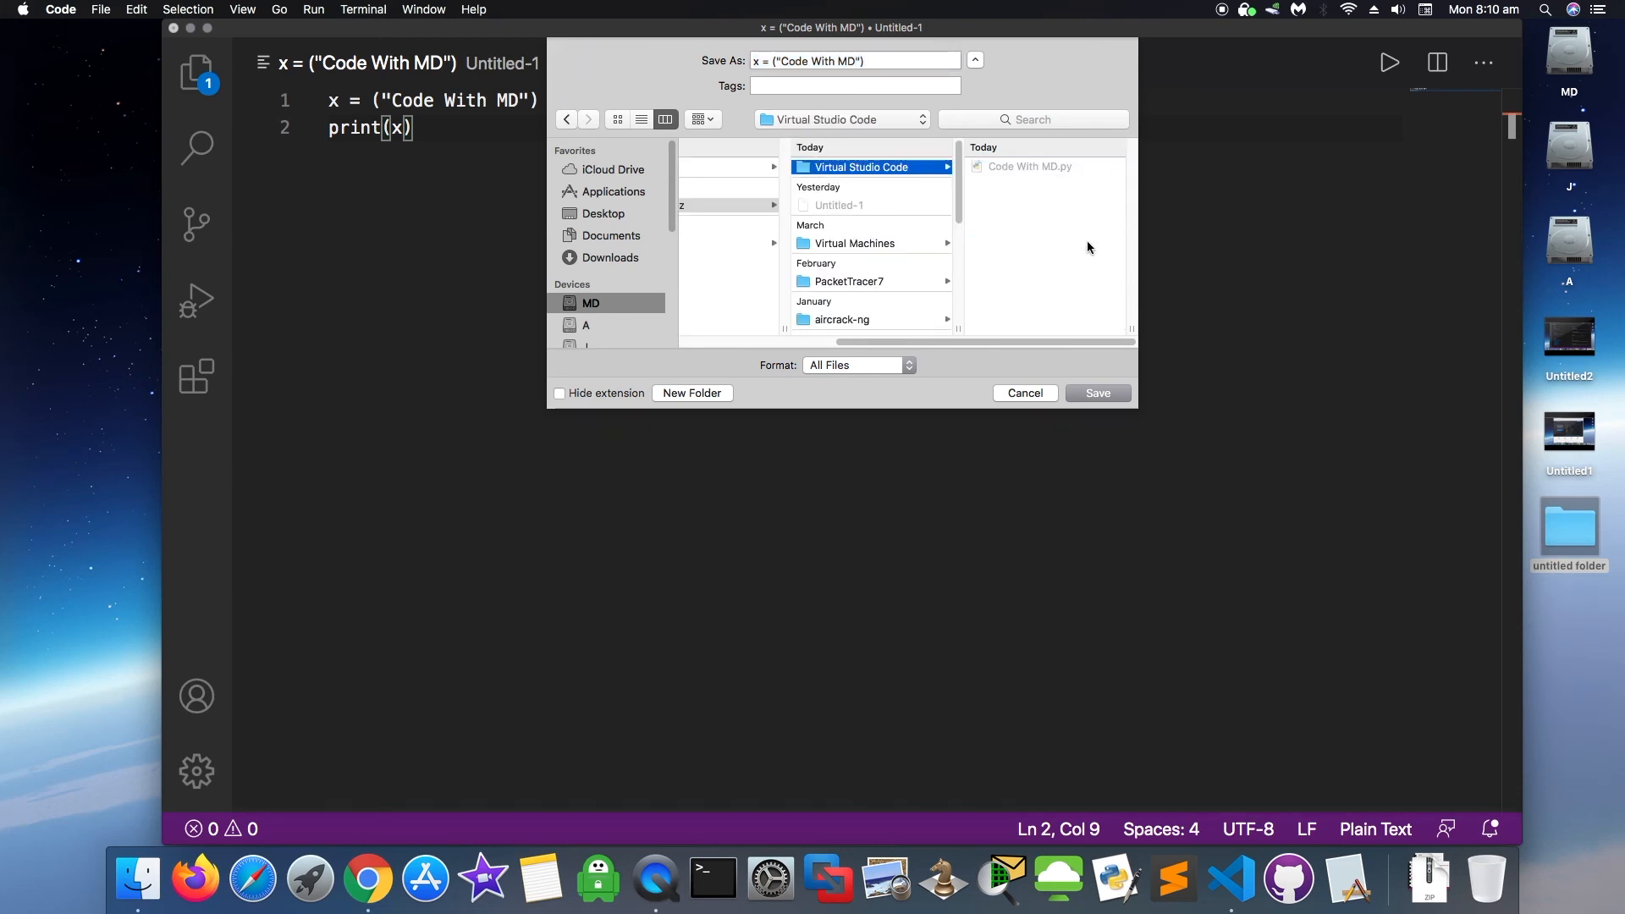
{"action": "left_click", "coordinate": [879, 57]}
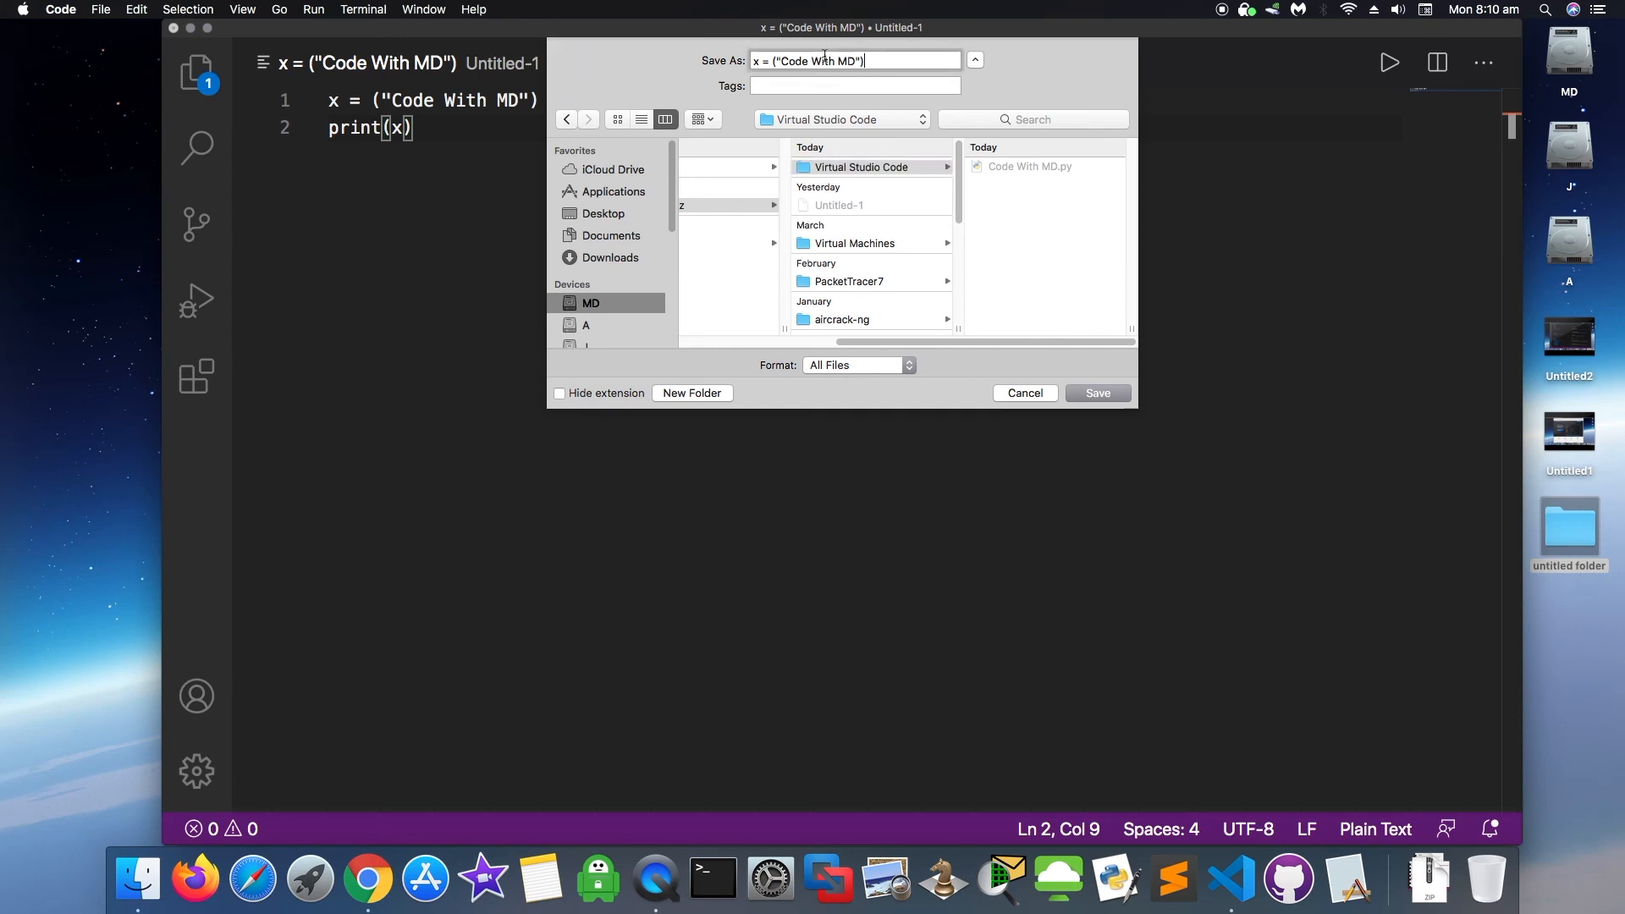
{"action": "left_click", "coordinate": [782, 60]}
{"action": "key", "text": "BackSpace"}
{"action": "key", "text": "BackSpace"}
{"action": "key", "text": "BackSpace"}
{"action": "key", "text": "BackSpace"}
{"action": "key", "text": "BackSpace"}
{"action": "key", "text": "BackSpace"}
{"action": "type", "text": ".py"}
{"action": "left_click", "coordinate": [828, 61]}
{"action": "key", "text": "BackSpace"}
{"action": "key", "text": "BackSpace"}
{"action": "key", "text": "BackSpace"}
{"action": "key", "text": "BackSpace"}
{"action": "key", "text": "BackSpace"}
{"action": "key", "text": "BackSpace"}
{"action": "key", "text": "BackSpace"}
{"action": "key", "text": "BackSpace"}
{"action": "key", "text": "BackSpace"}
{"action": "key", "text": "BackSpace"}
{"action": "left_click", "coordinate": [1118, 394]}
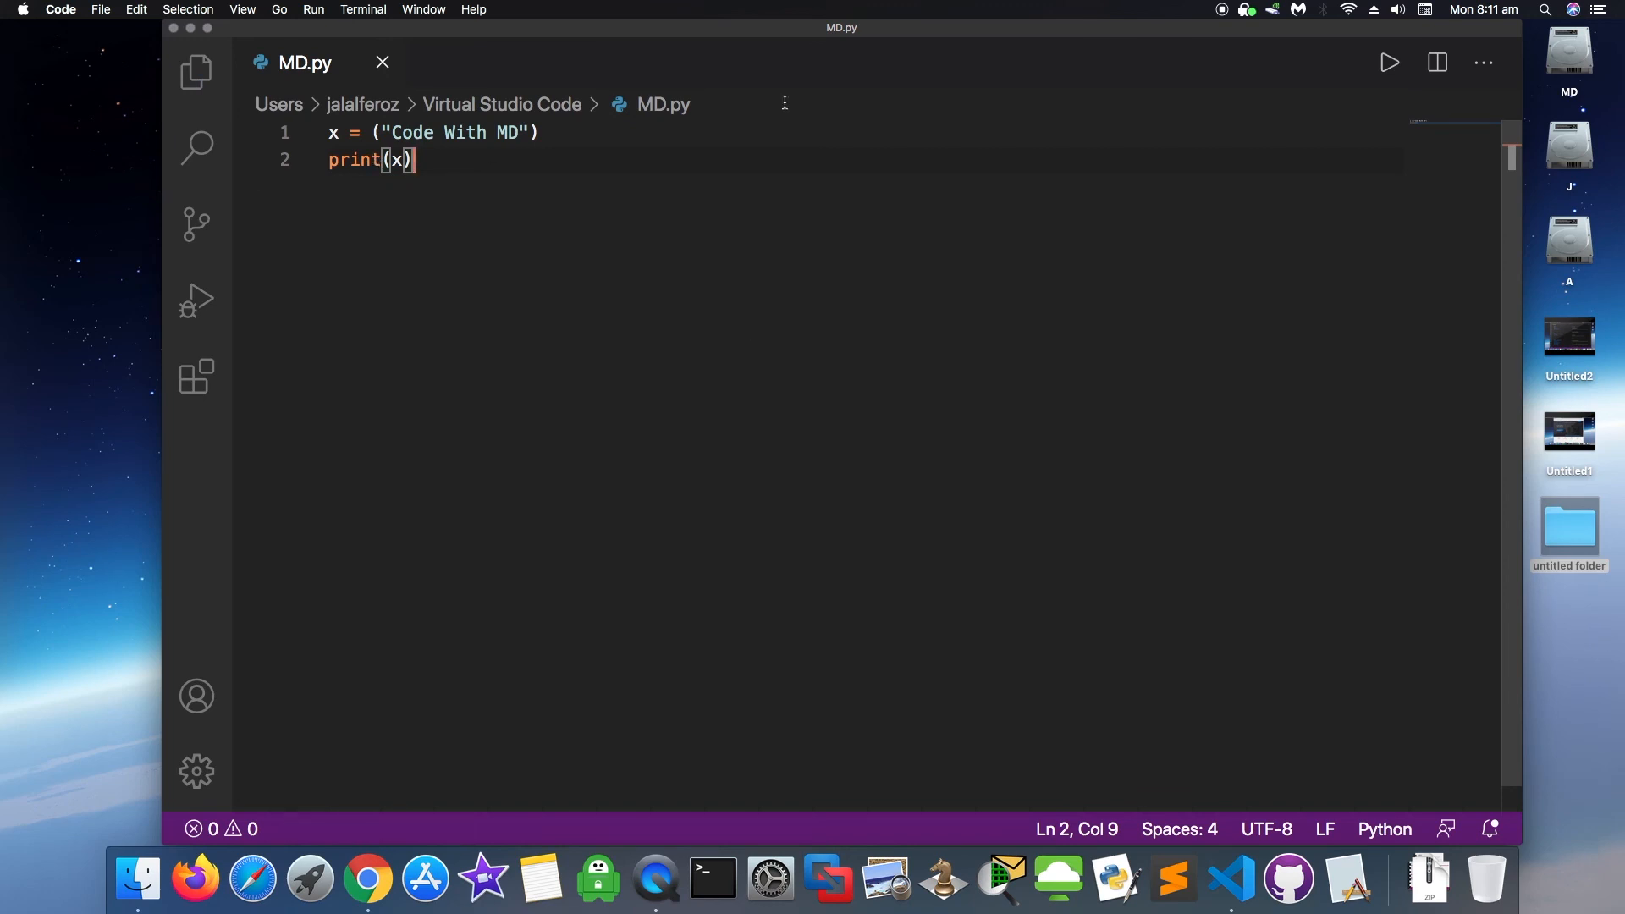
- Run MD.py with Code Runner and select the printed 'Code With MD' in the Output panel
{"action": "left_click", "coordinate": [1391, 65]}
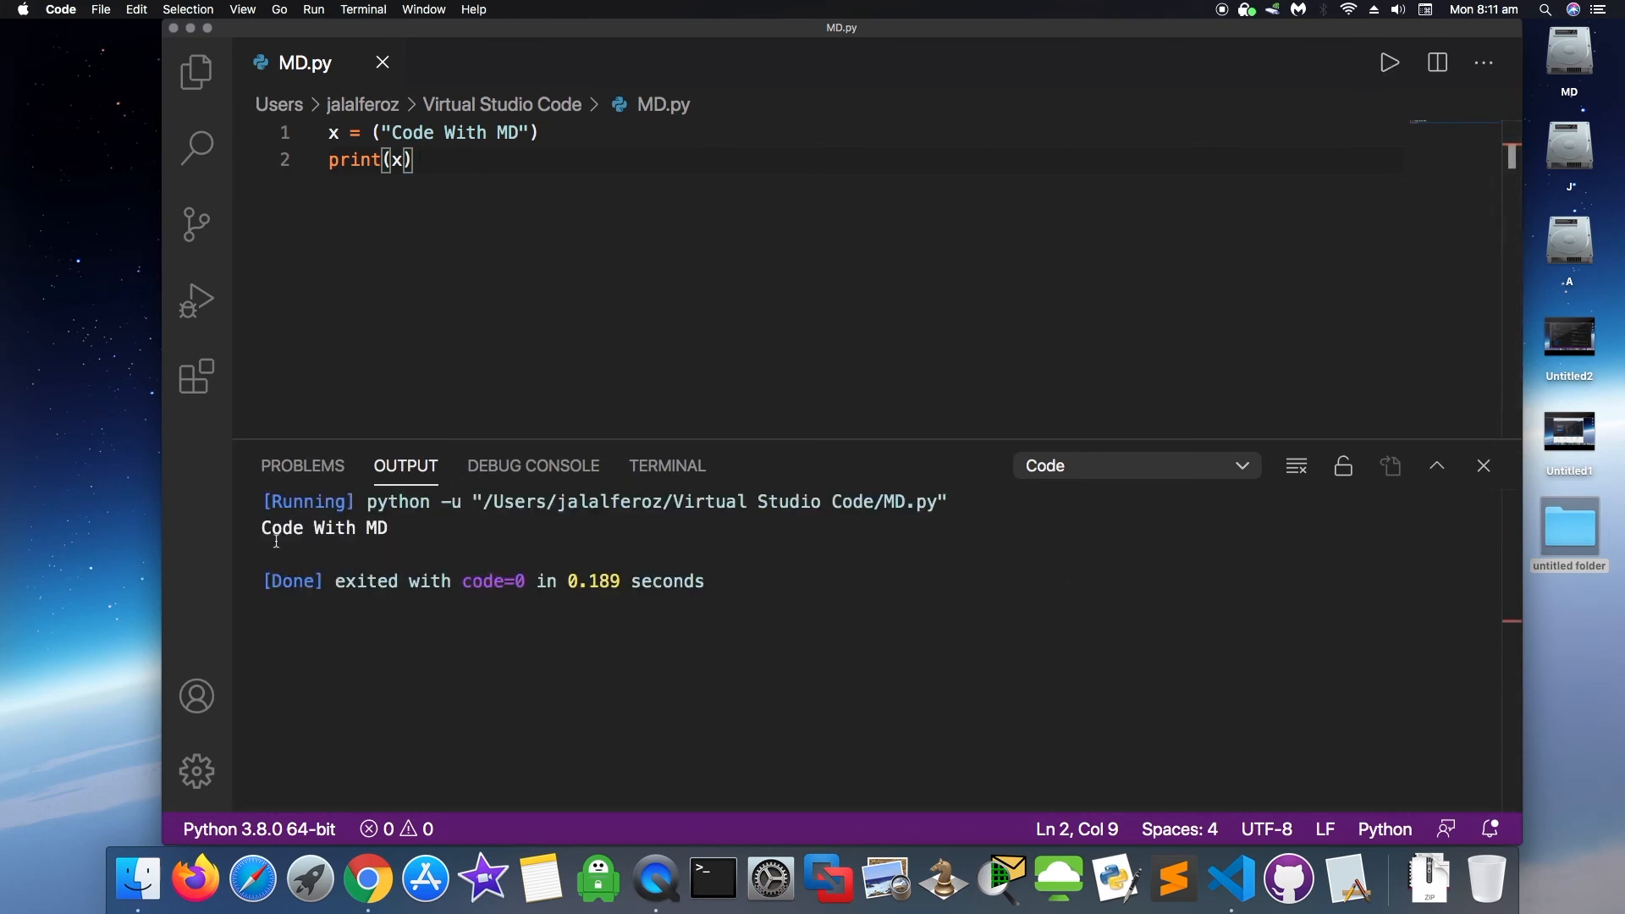
{"action": "left_click_drag", "start_coordinate": [263, 528], "coordinate": [390, 528]}
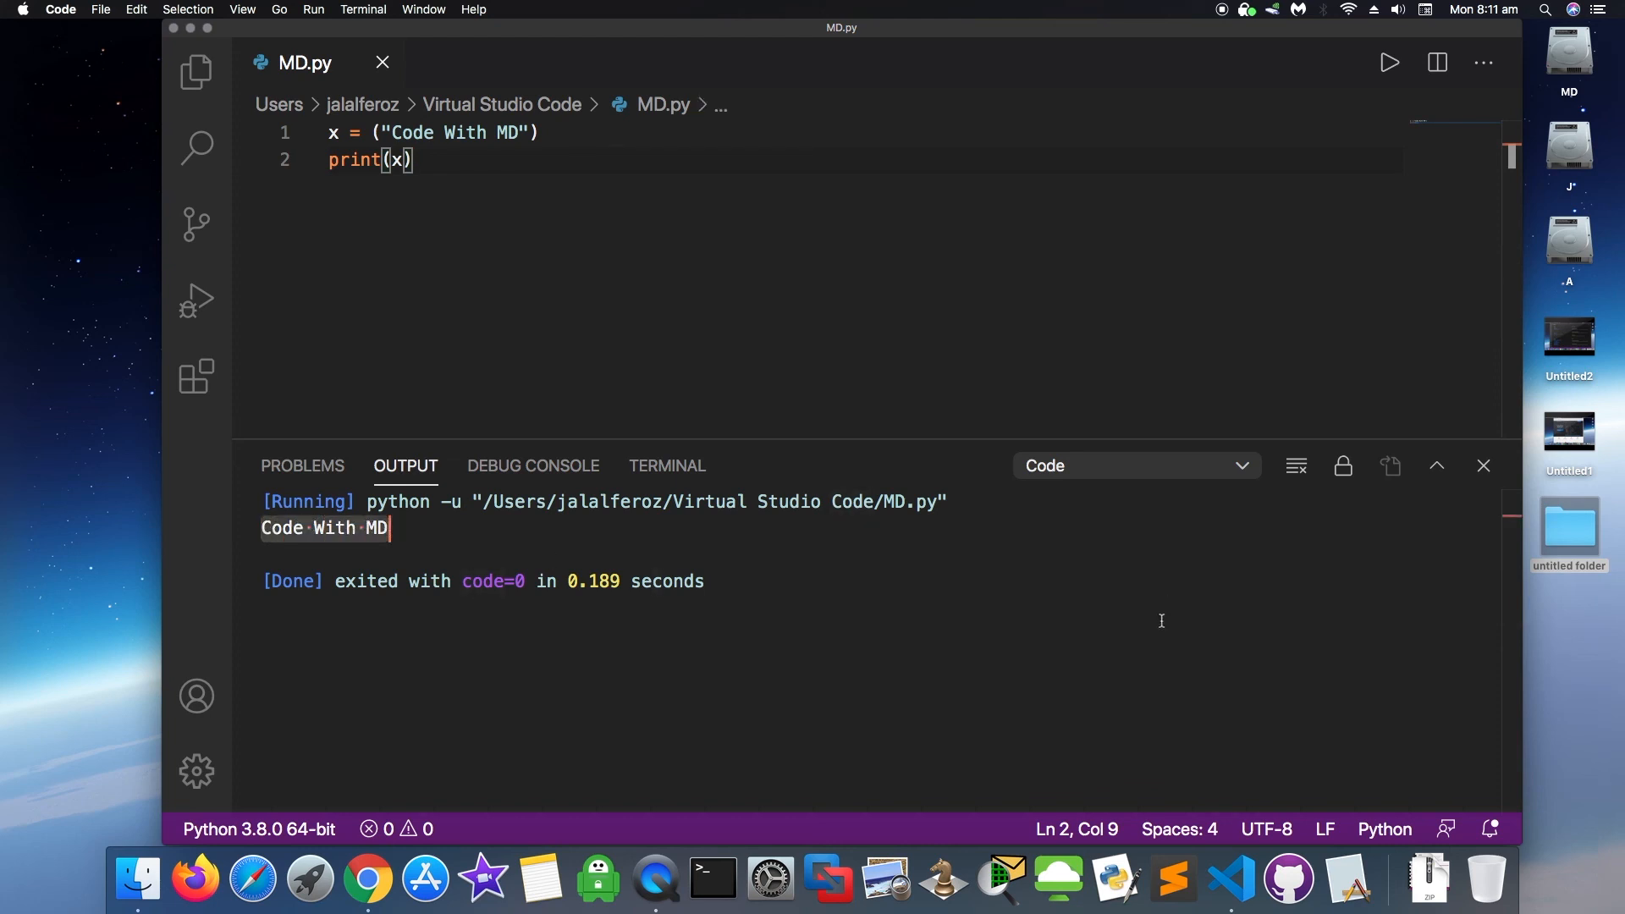
{"action": "left_click", "coordinate": [805, 555]}
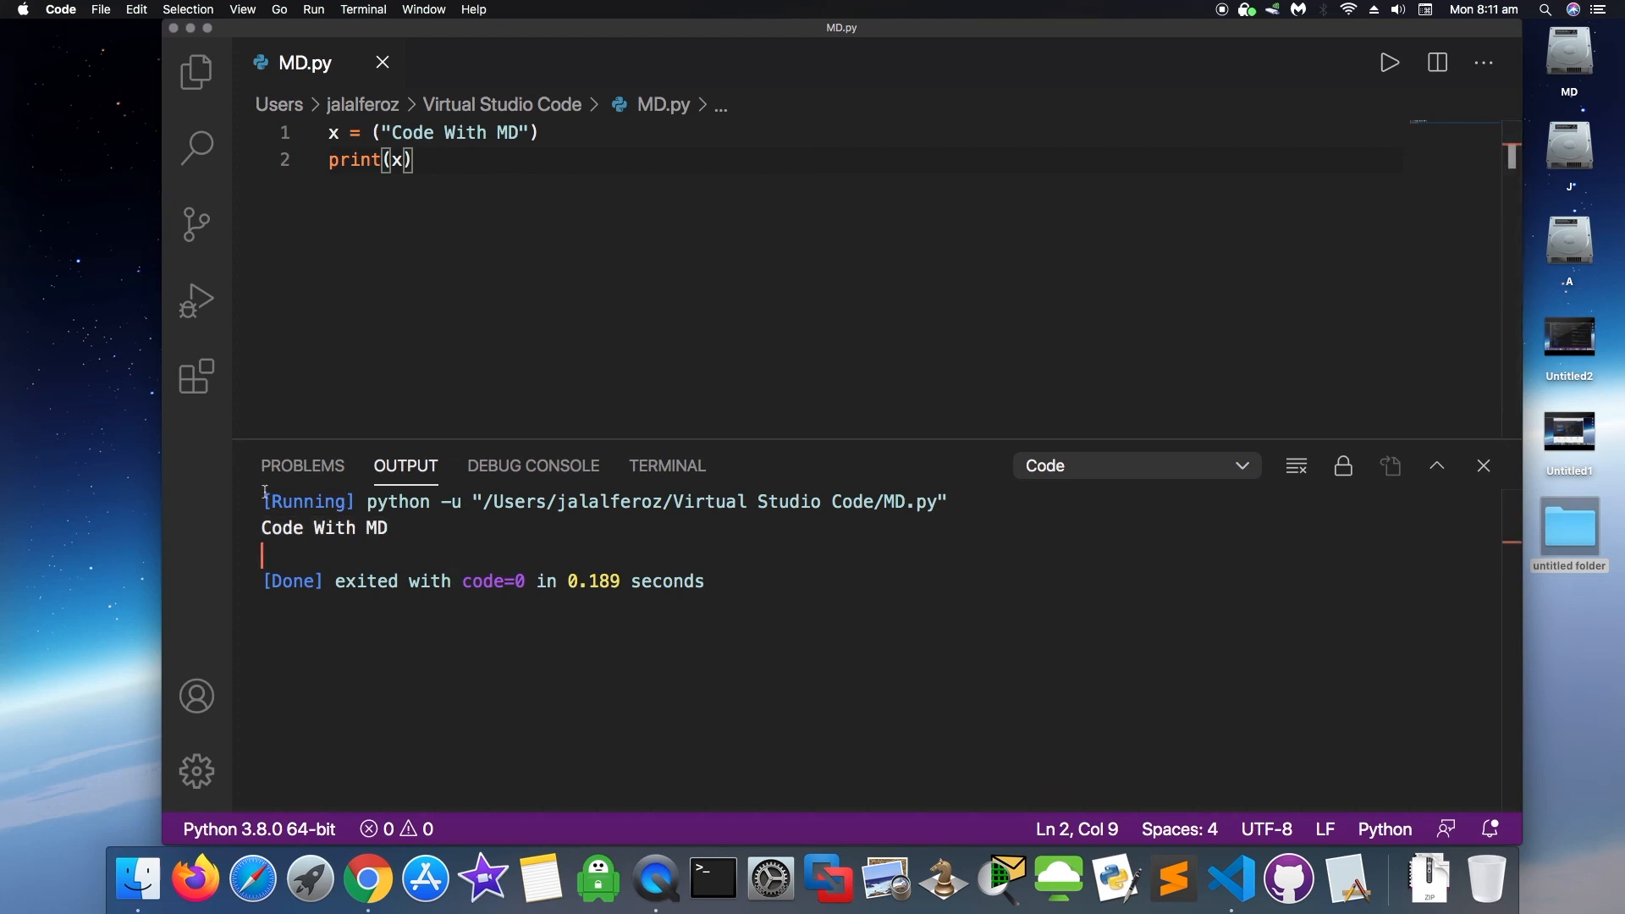
{"action": "left_click_drag", "start_coordinate": [265, 501], "coordinate": [423, 538]}
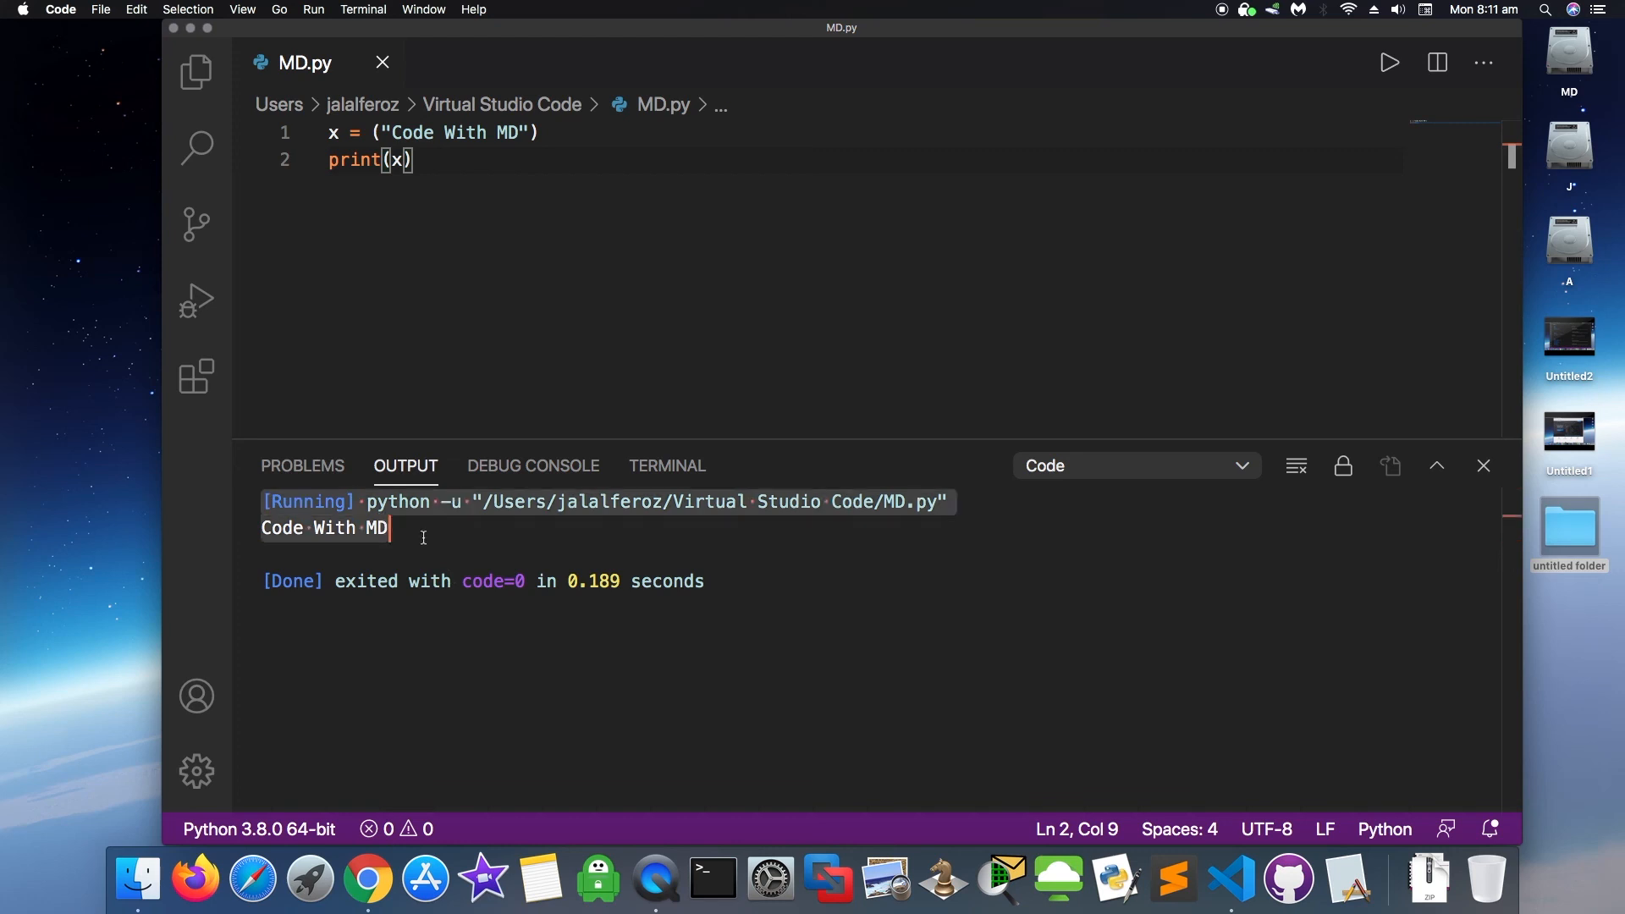